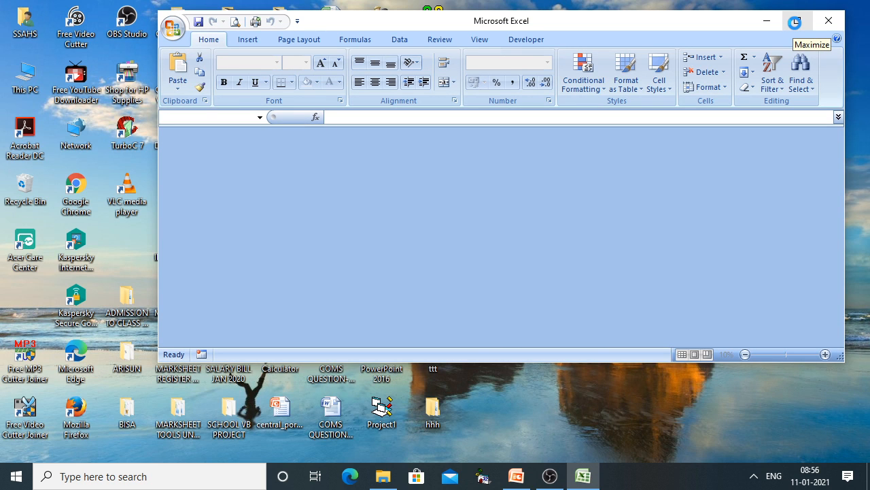
Open the recovered coaching workbook maximized on Sheet2 and bring up the Format Cells dialog
{"action": "left_click", "coordinate": [303, 333]}
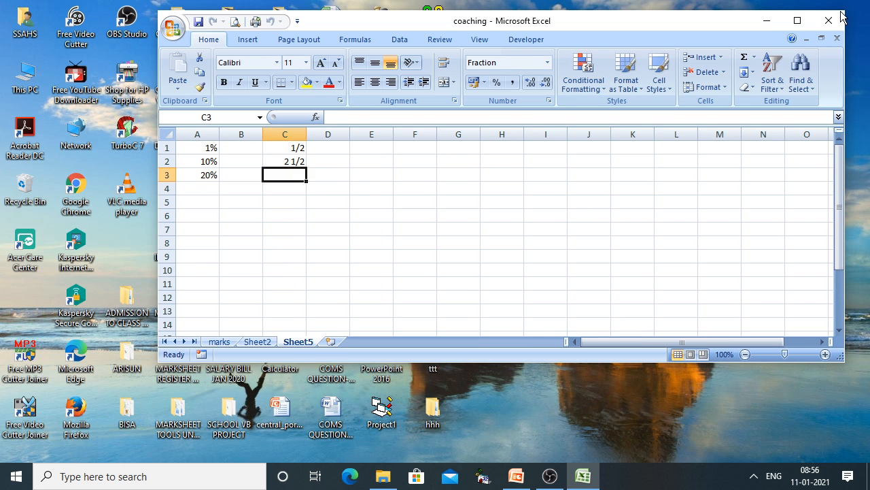
{"action": "left_click", "coordinate": [797, 21]}
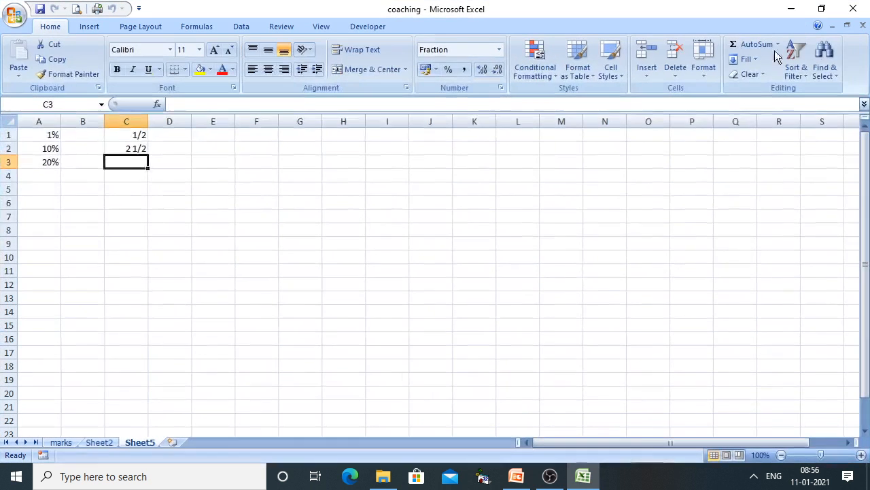
{"action": "left_click", "coordinate": [100, 443]}
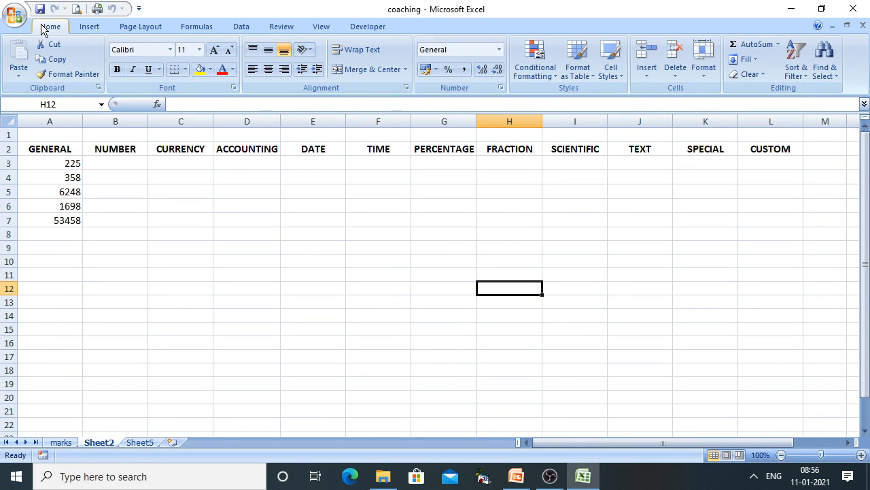
{"action": "left_click", "coordinate": [704, 83]}
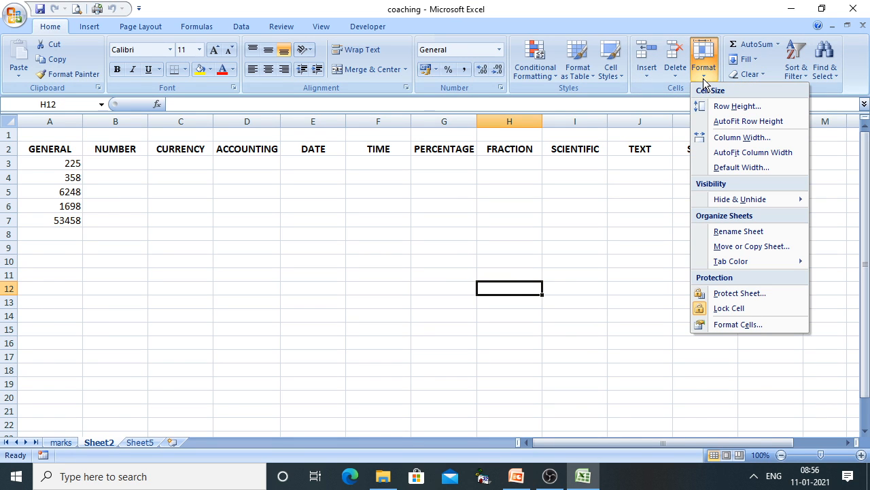
{"action": "left_click", "coordinate": [730, 328]}
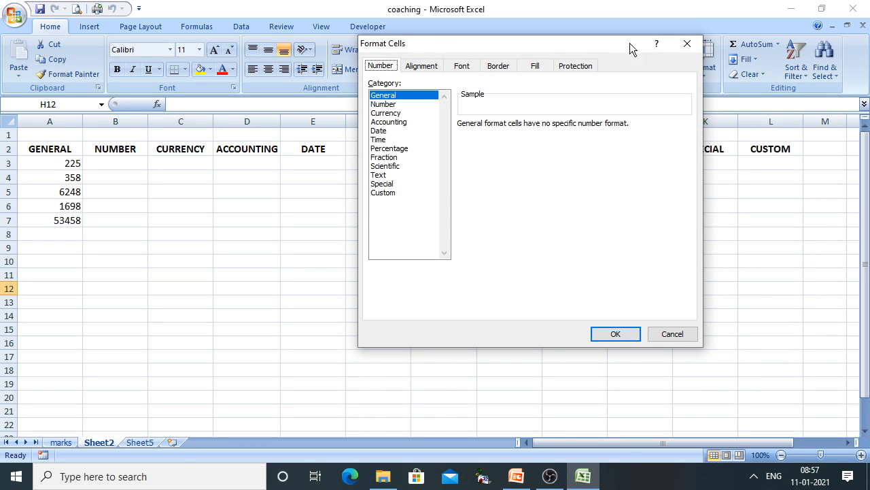
{"action": "left_click", "coordinate": [413, 70]}
{"action": "left_click", "coordinate": [459, 68]}
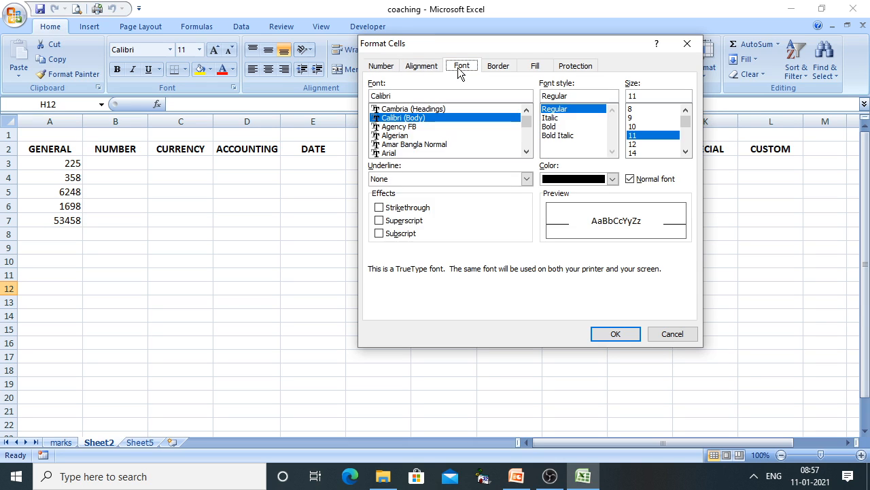
{"action": "left_click", "coordinate": [496, 68]}
{"action": "left_click", "coordinate": [536, 68]}
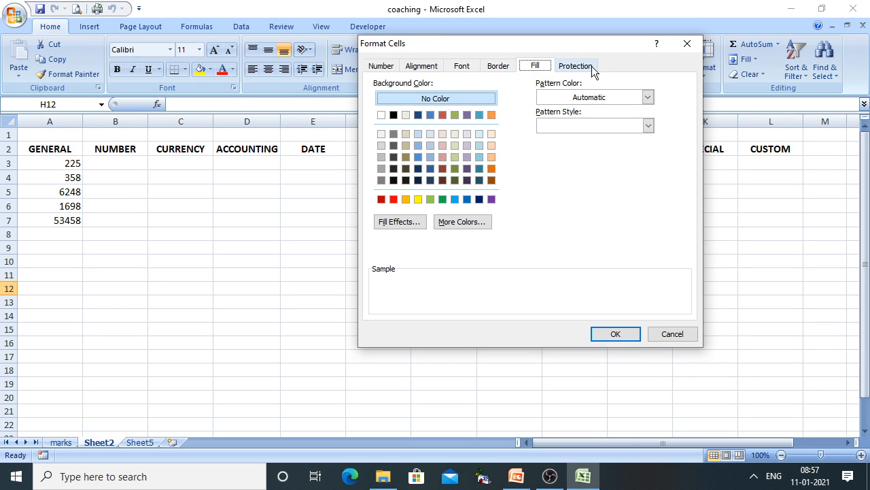
{"action": "left_click", "coordinate": [592, 68]}
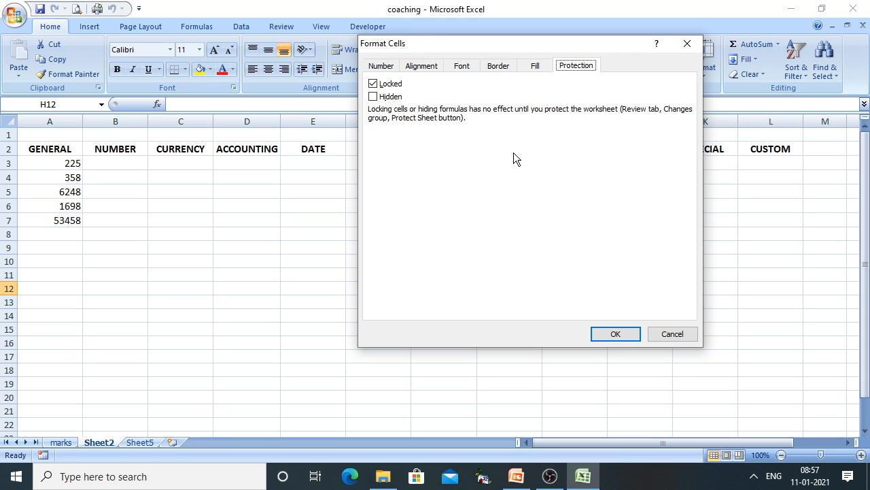
{"action": "left_click", "coordinate": [381, 67]}
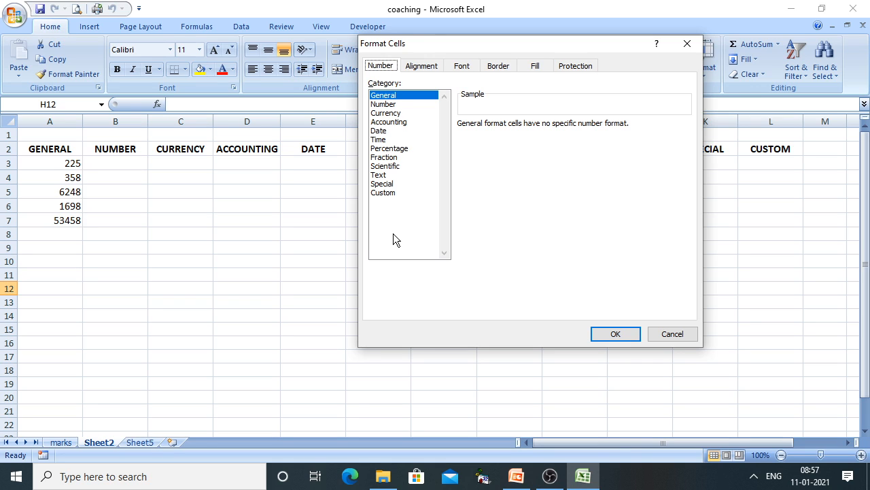
{"action": "left_click", "coordinate": [384, 104]}
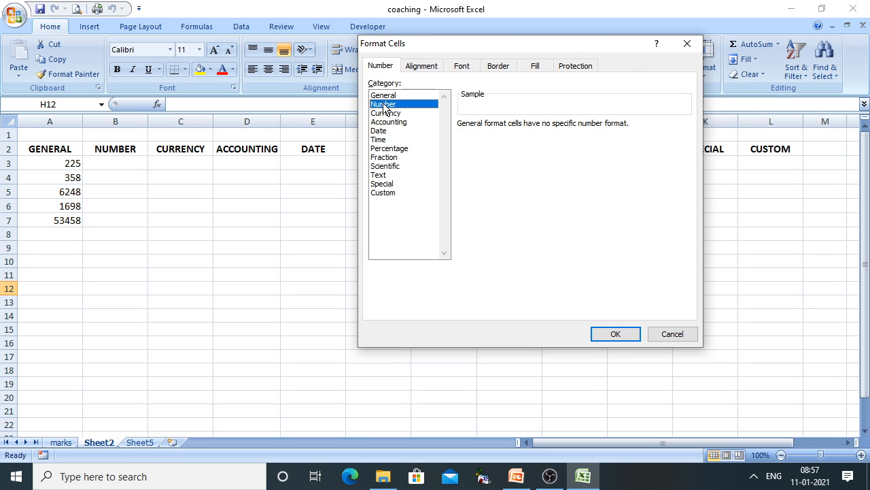
{"action": "left_click", "coordinate": [385, 113]}
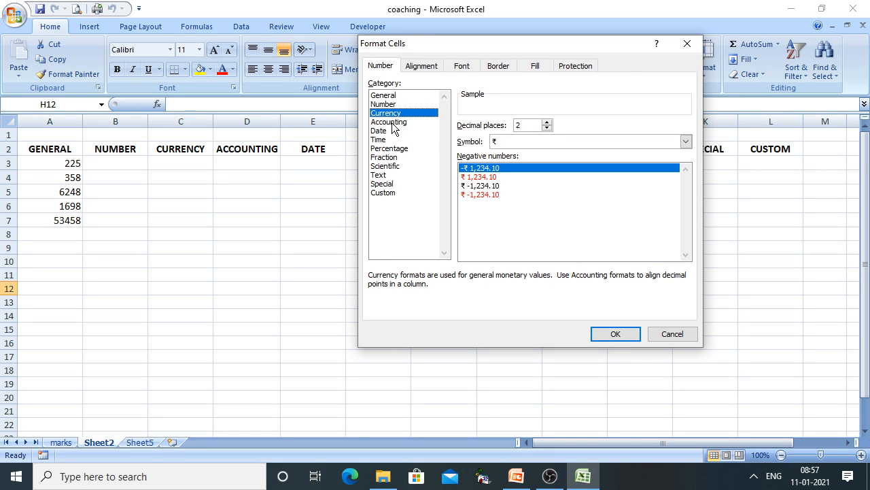
{"action": "left_click", "coordinate": [393, 123]}
{"action": "left_click", "coordinate": [381, 132]}
{"action": "left_click", "coordinate": [380, 139]}
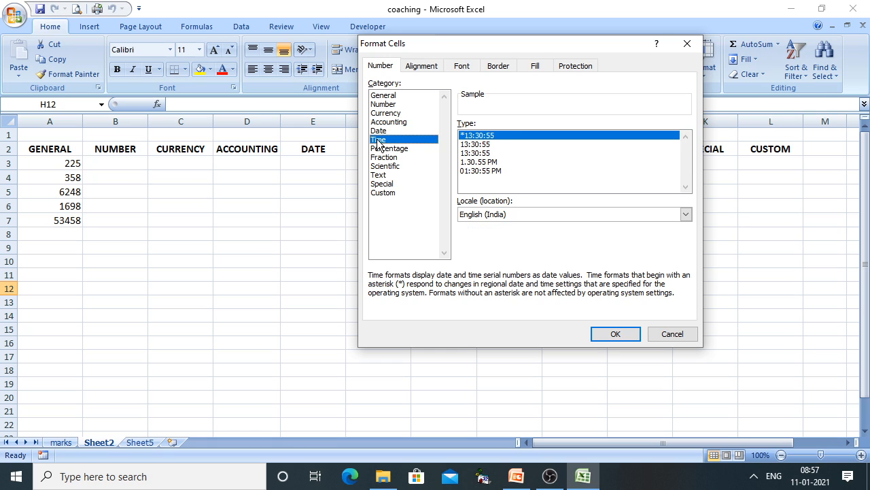
{"action": "left_click", "coordinate": [399, 149]}
{"action": "left_click", "coordinate": [396, 158]}
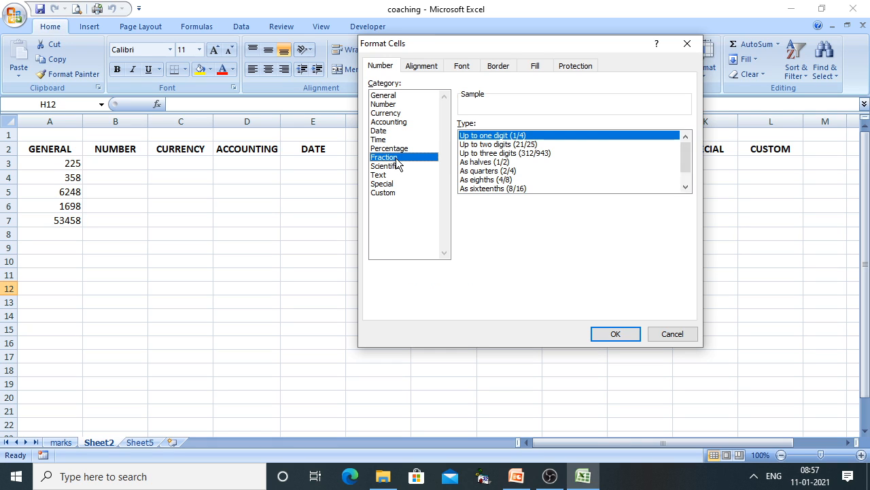
{"action": "left_click", "coordinate": [396, 168]}
{"action": "left_click", "coordinate": [385, 176]}
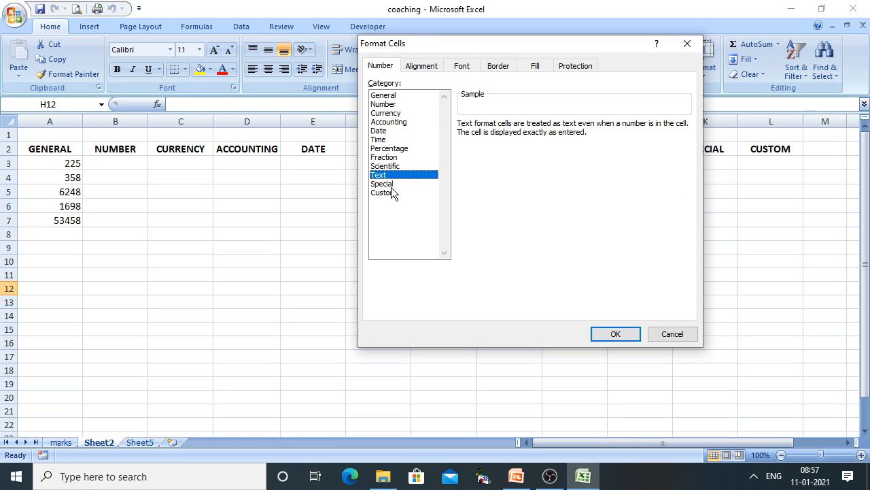
{"action": "left_click", "coordinate": [390, 185]}
{"action": "left_click", "coordinate": [390, 193]}
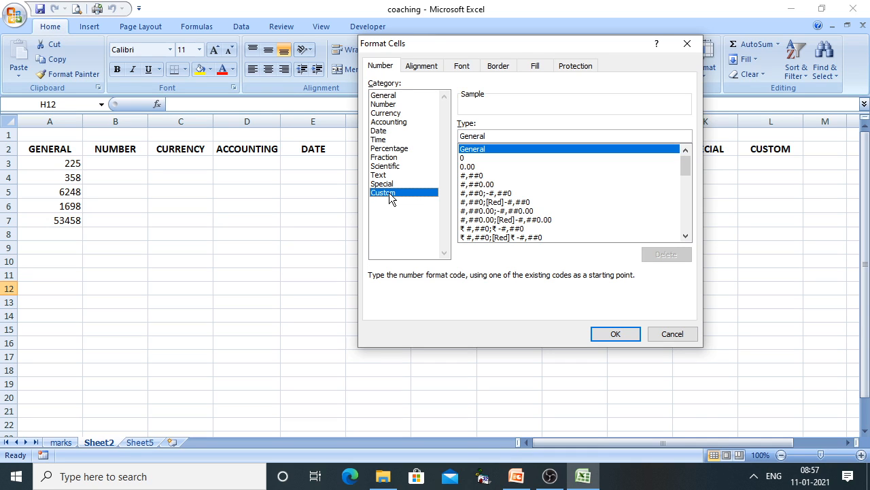
{"action": "left_click", "coordinate": [378, 105]}
{"action": "left_click", "coordinate": [380, 96]}
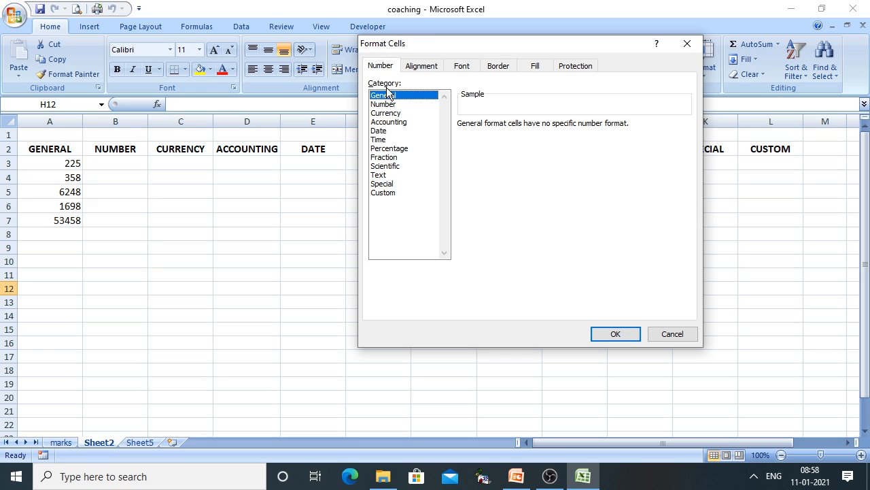
{"action": "left_click", "coordinate": [384, 65]}
Close Format Cells unchanged, reveal the next General format point in PowerPoint, then return to Excel
{"action": "left_click", "coordinate": [671, 334]}
{"action": "left_click", "coordinate": [516, 476]}
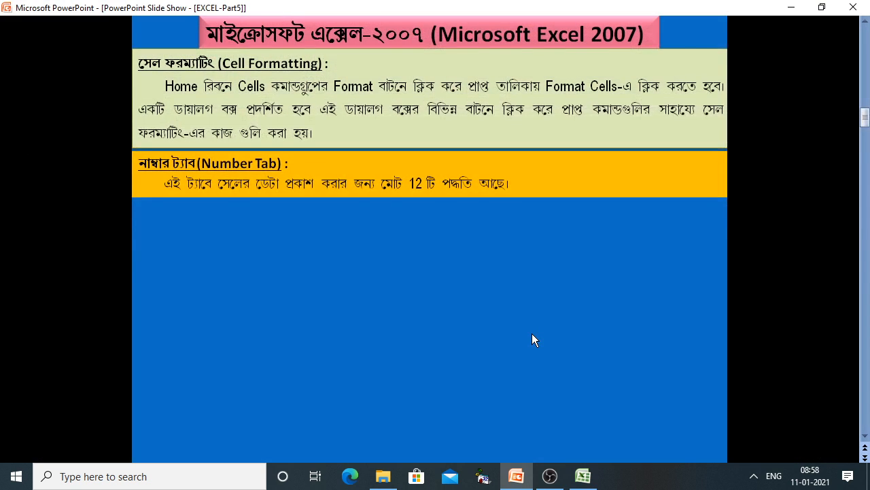
{"action": "left_click", "coordinate": [532, 340]}
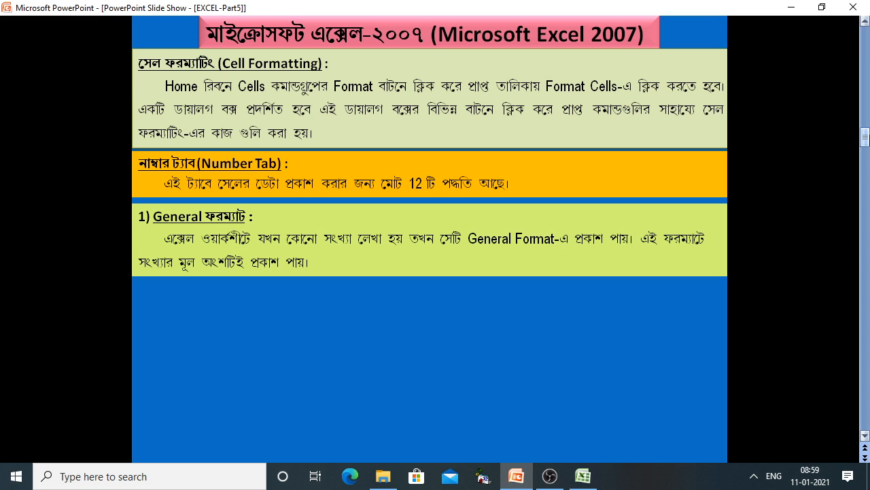
{"action": "left_click", "coordinate": [591, 482]}
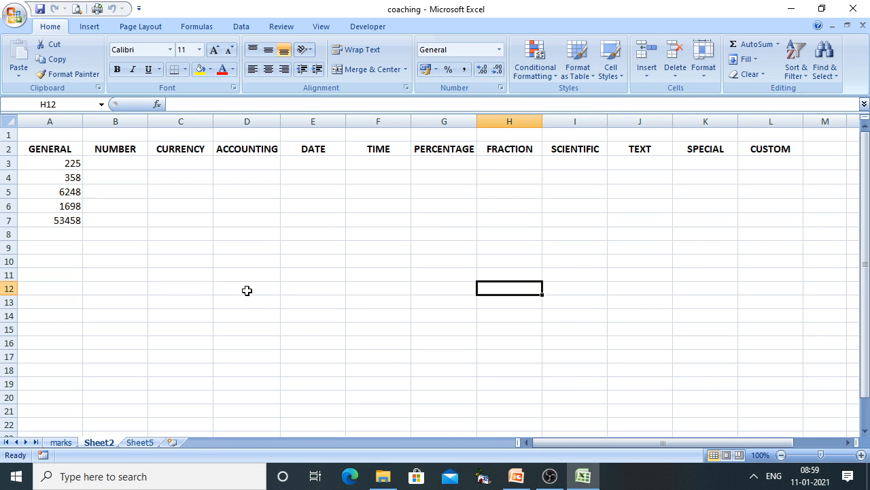
On Sheet5, enlarge the 1%, 10% and 20% in A1:A3 to font size 18
{"action": "left_click", "coordinate": [135, 437]}
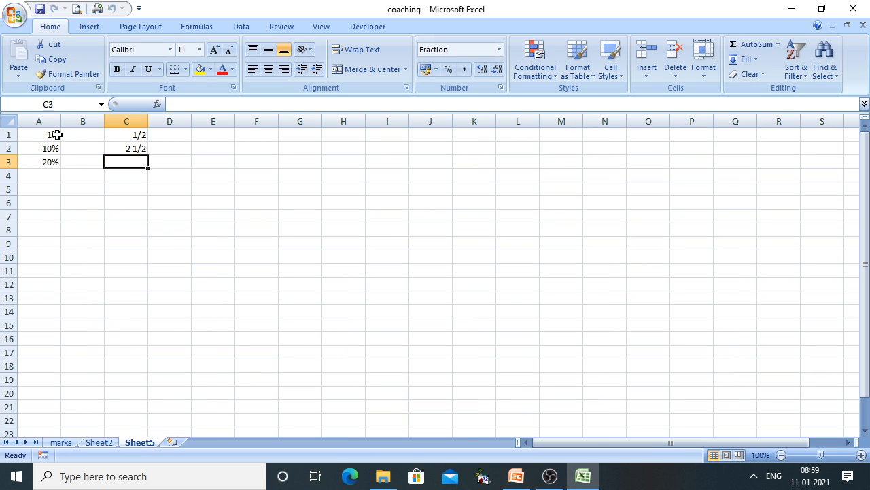
{"action": "left_click_drag", "start_coordinate": [53, 132], "coordinate": [57, 165]}
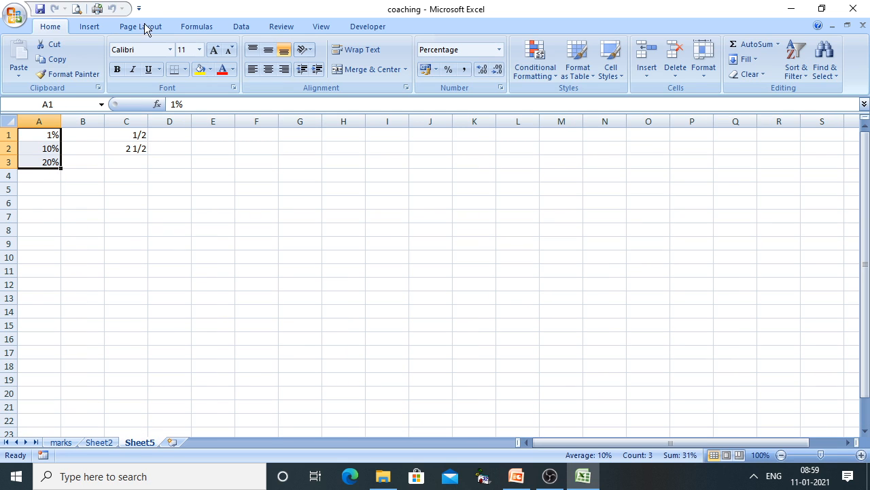
{"action": "left_click", "coordinate": [214, 51]}
{"action": "left_click", "coordinate": [215, 51]}
{"action": "left_click", "coordinate": [214, 51]}
{"action": "left_click", "coordinate": [214, 51]}
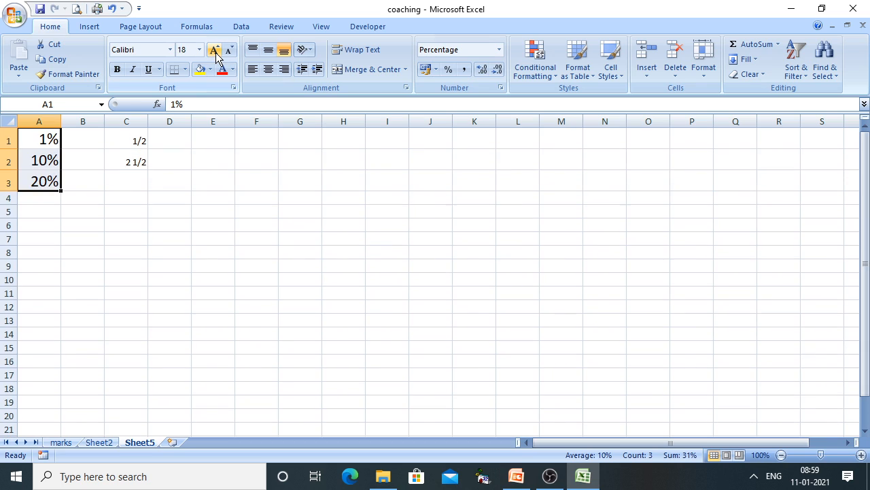
{"action": "left_click", "coordinate": [249, 334]}
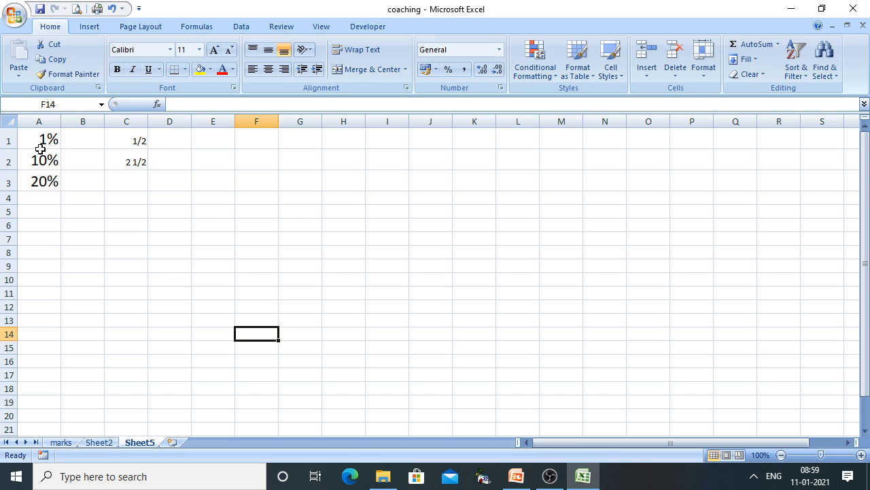
{"action": "left_click_drag", "start_coordinate": [39, 142], "coordinate": [42, 182]}
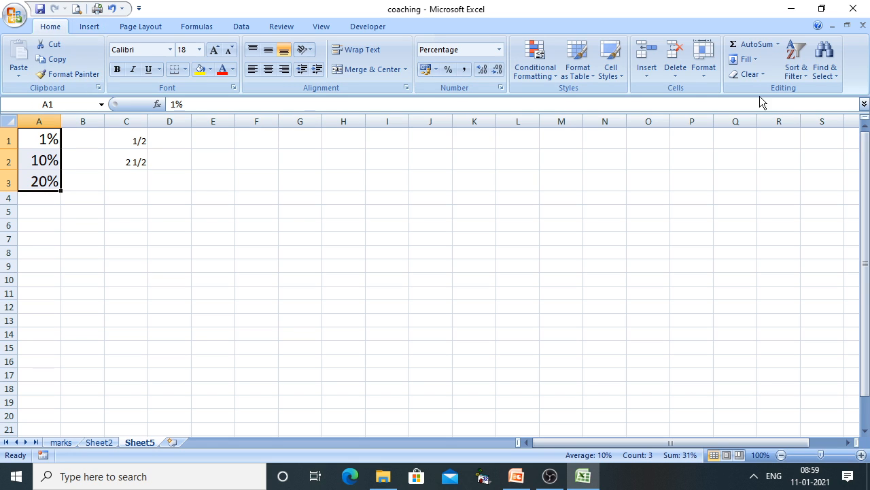
Apply the General number format to A1:A3 so they read 0.01, 0.1 and 0.2
{"action": "left_click", "coordinate": [699, 79]}
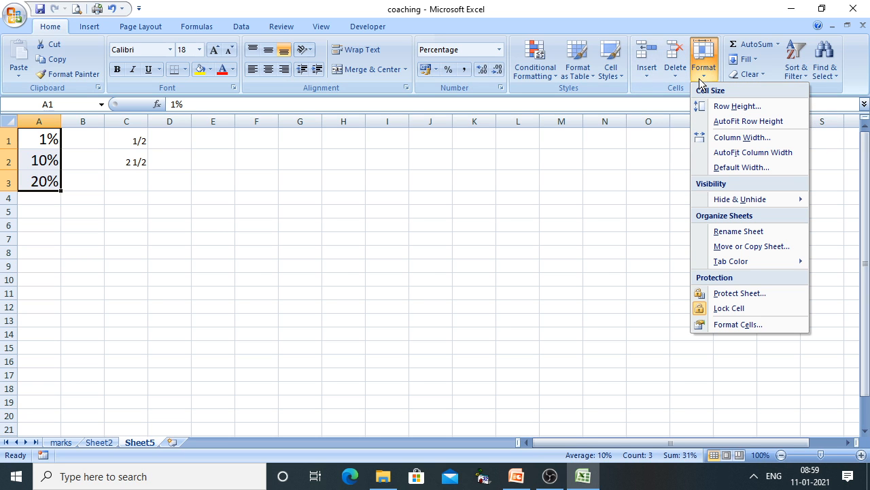
{"action": "left_click", "coordinate": [723, 326]}
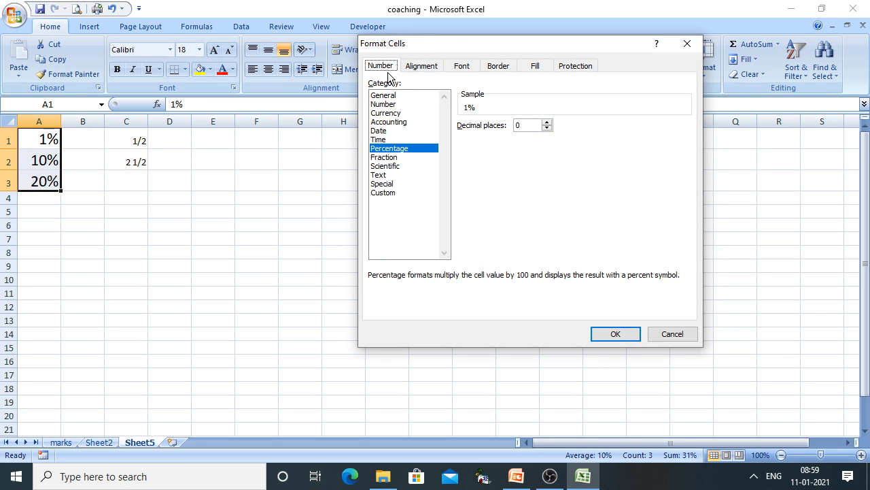
{"action": "left_click", "coordinate": [416, 68]}
{"action": "left_click", "coordinate": [388, 68]}
{"action": "left_click", "coordinate": [394, 97]}
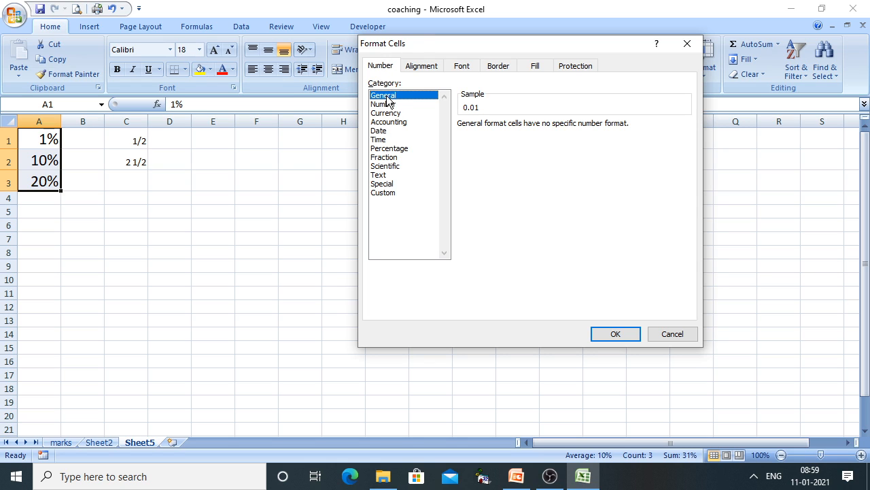
{"action": "left_click", "coordinate": [616, 335]}
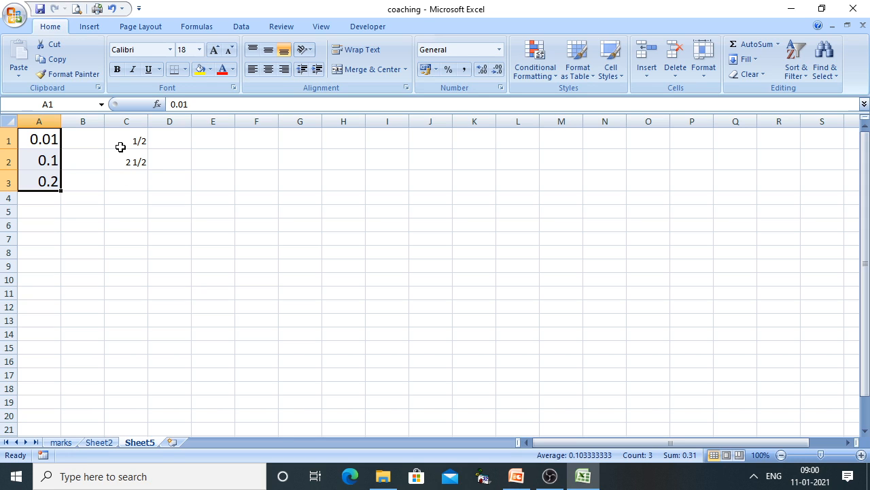
Format C1:C3 as General so the fractions read 0.5 and 2.5, then advance the slide show
{"action": "left_click_drag", "start_coordinate": [121, 143], "coordinate": [127, 177]}
{"action": "right_click", "coordinate": [127, 178]}
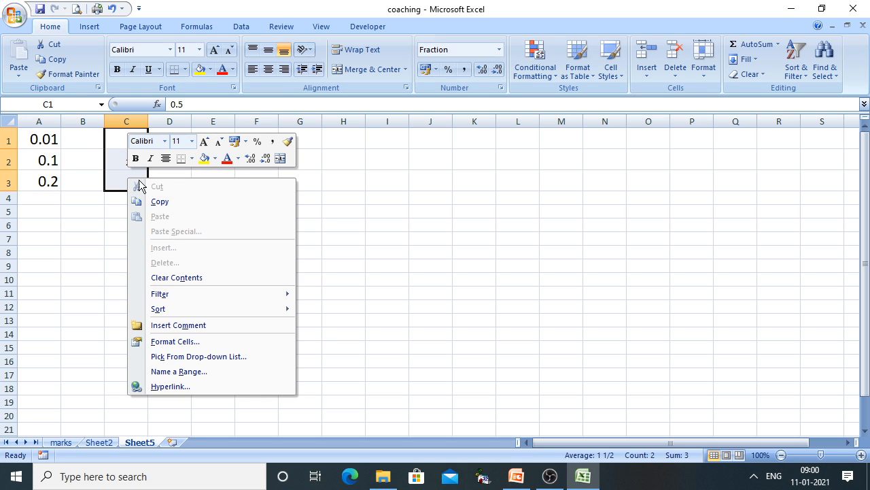
{"action": "left_click", "coordinate": [202, 344]}
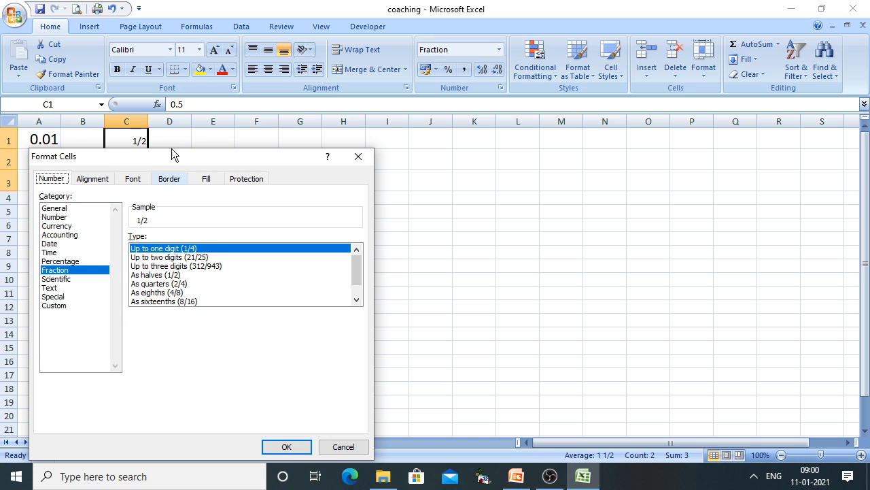
{"action": "left_click_drag", "start_coordinate": [171, 153], "coordinate": [597, 116]}
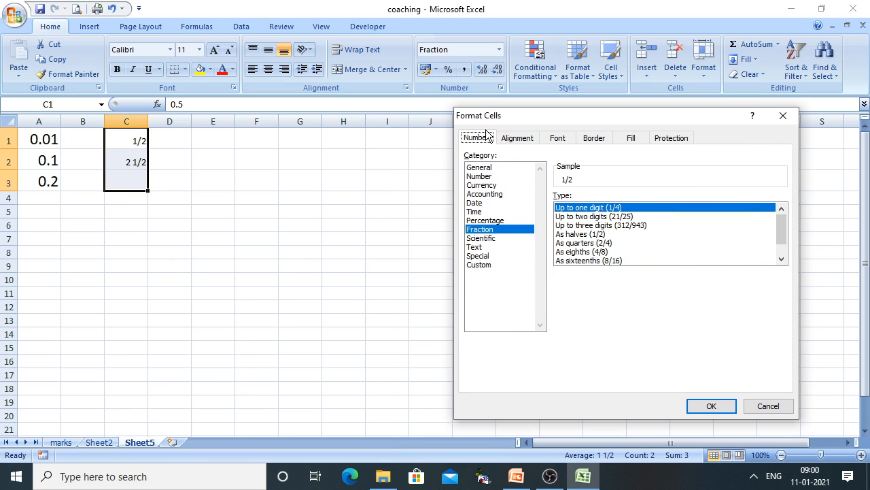
{"action": "left_click", "coordinate": [482, 168]}
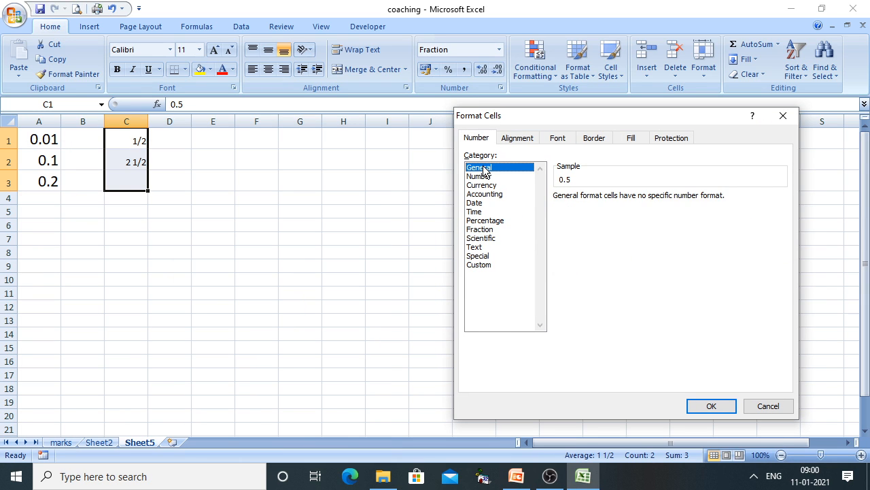
{"action": "left_click", "coordinate": [714, 407]}
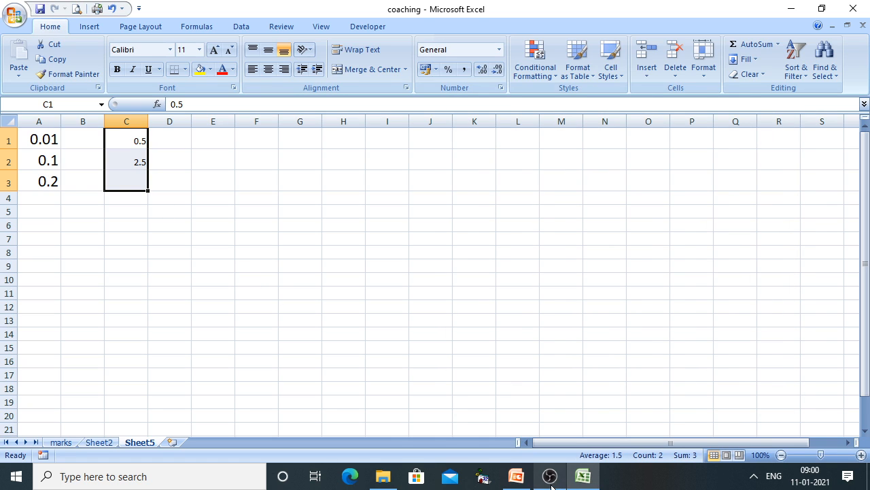
{"action": "left_click", "coordinate": [516, 480]}
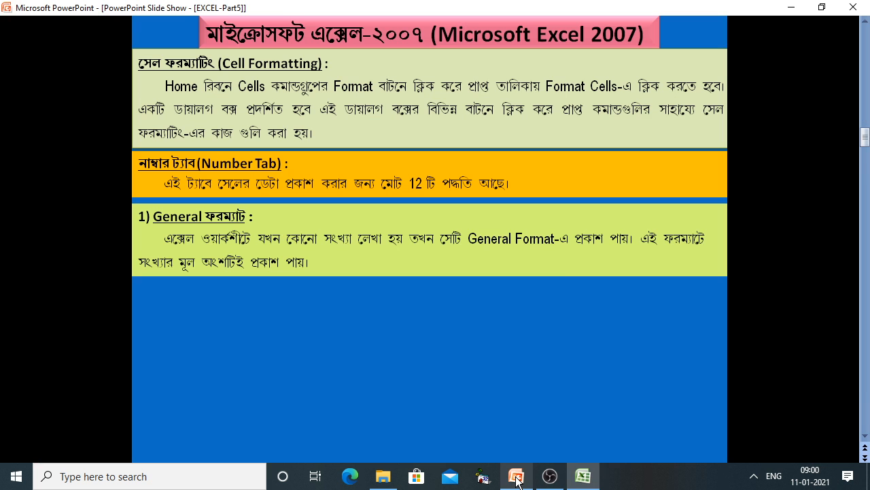
{"action": "left_click", "coordinate": [479, 358]}
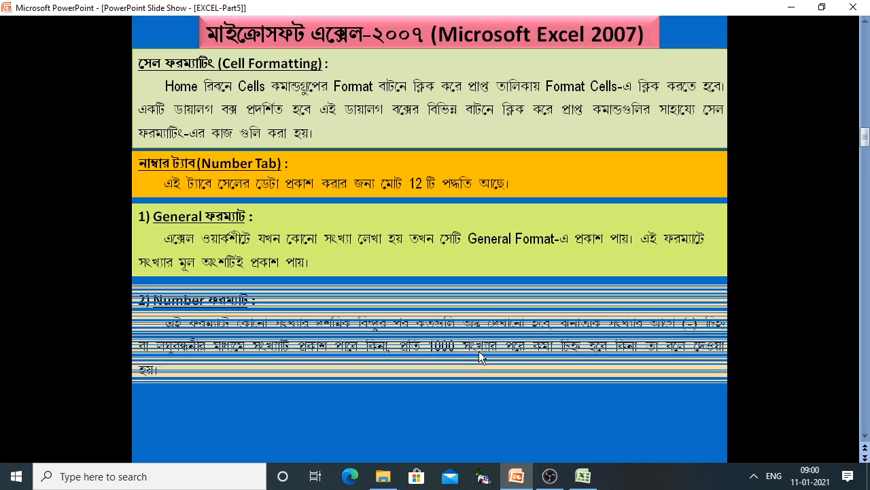
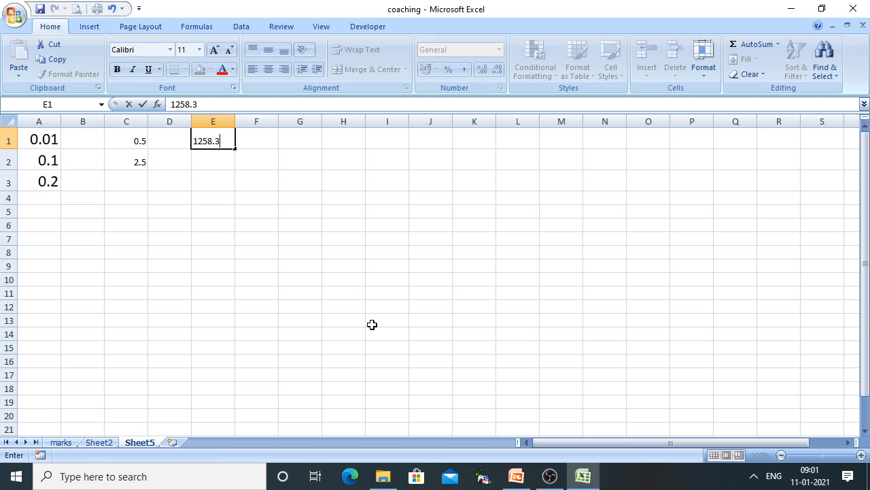
Format E1's 1258.3529 as Number with thousands separator (1,258.35) and raise its font to 14
{"action": "left_click", "coordinate": [343, 279]}
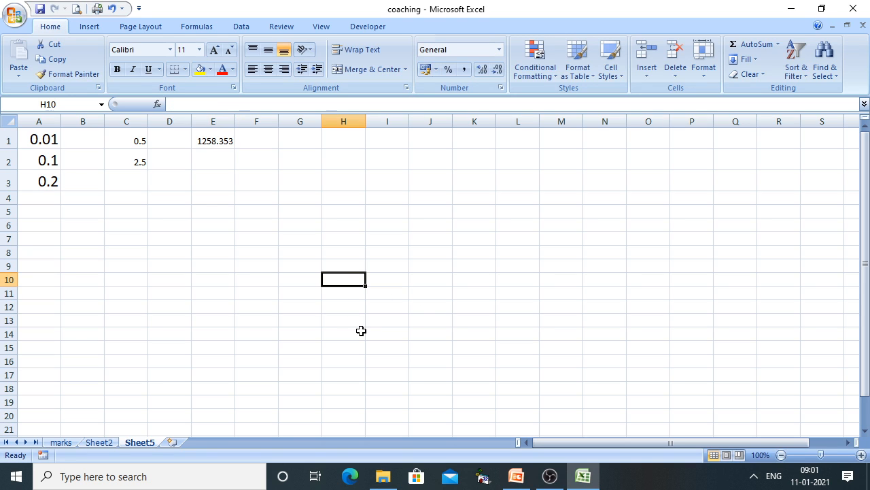
{"action": "left_click", "coordinate": [215, 144]}
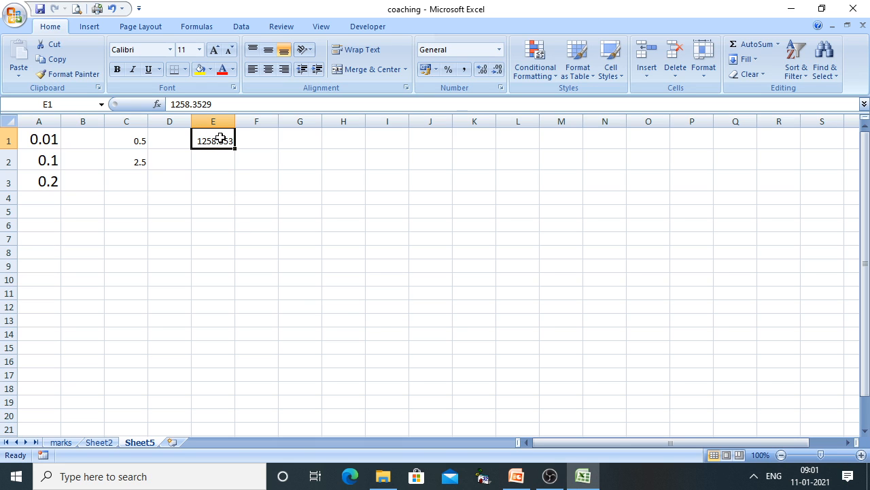
{"action": "right_click", "coordinate": [221, 139]}
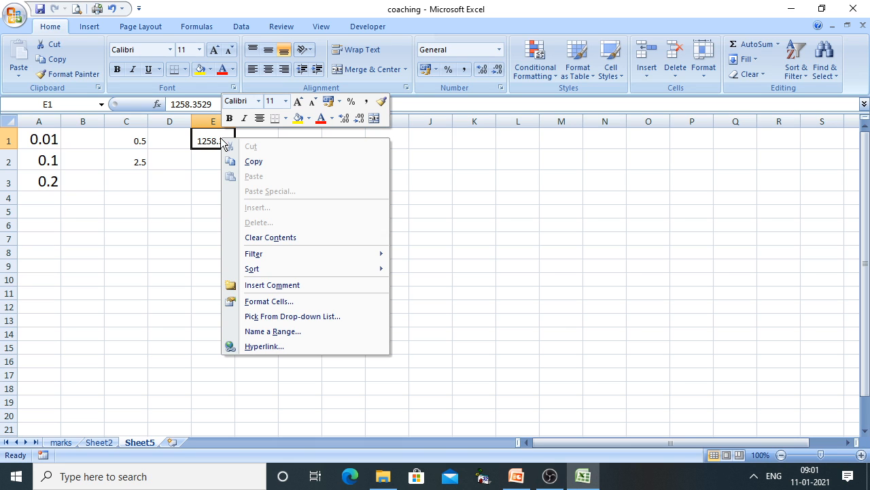
{"action": "left_click", "coordinate": [297, 299]}
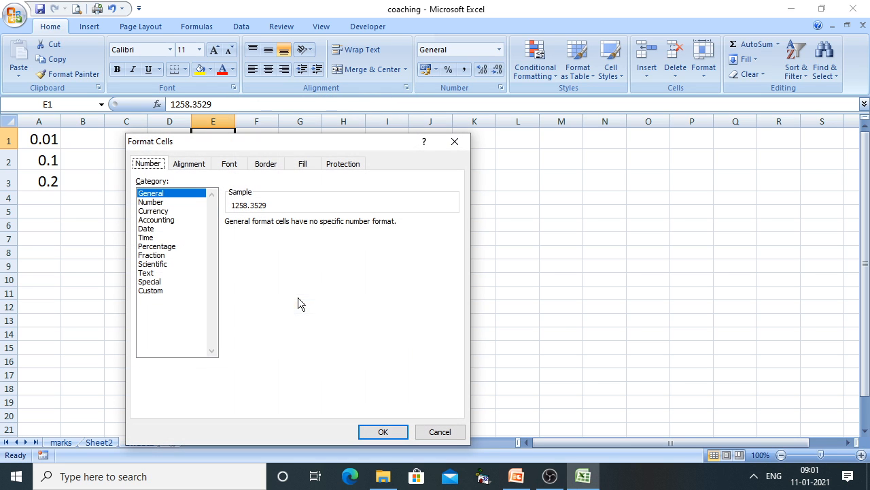
{"action": "left_click", "coordinate": [156, 202]}
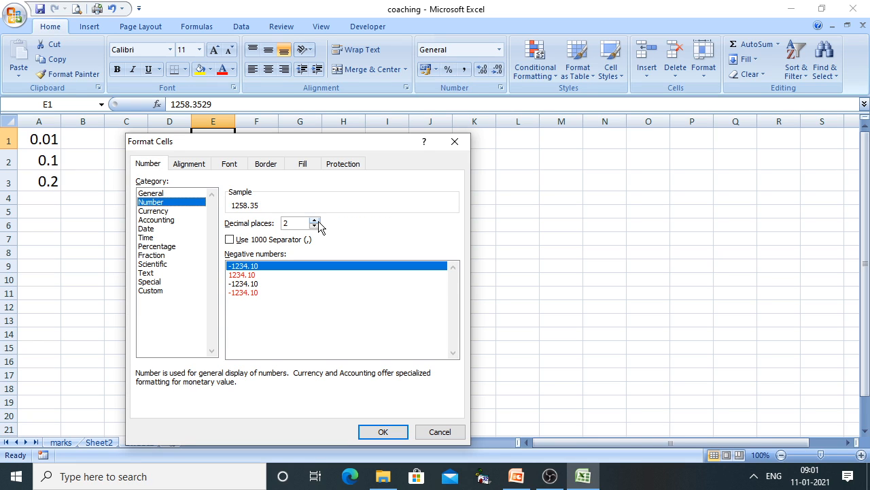
{"action": "left_click", "coordinate": [230, 241]}
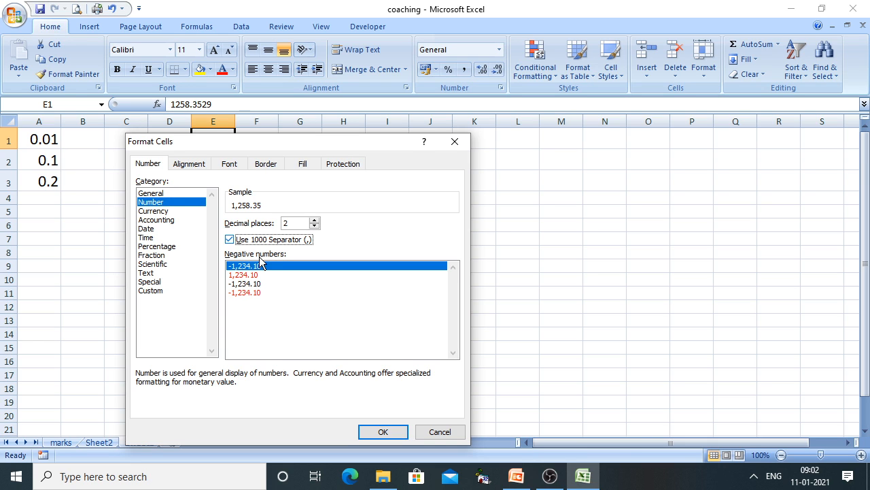
{"action": "left_click", "coordinate": [386, 432]}
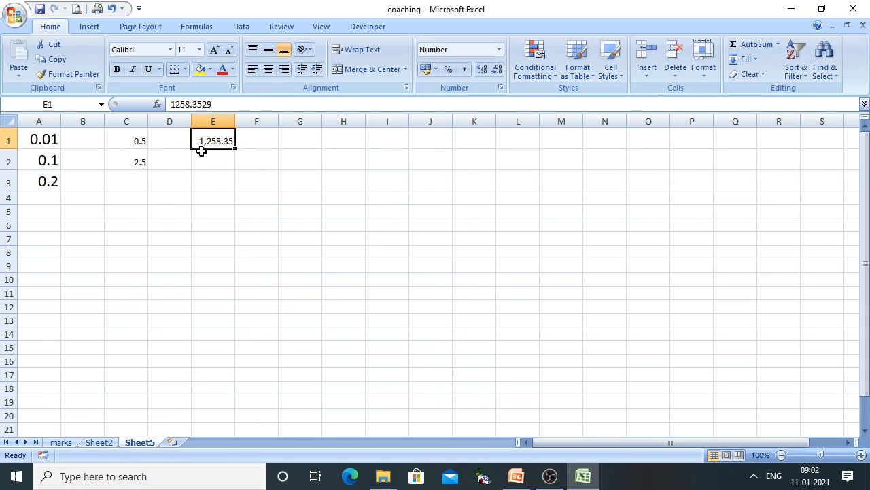
{"action": "left_click", "coordinate": [215, 51]}
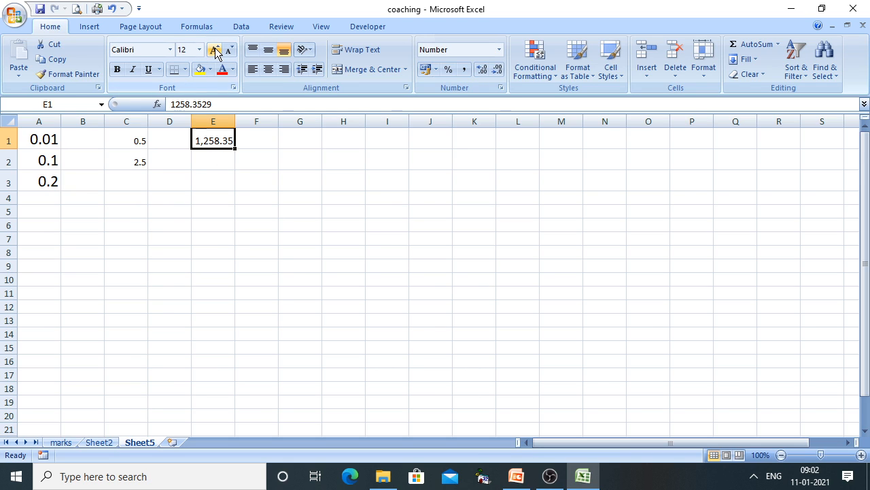
{"action": "left_click", "coordinate": [215, 51]}
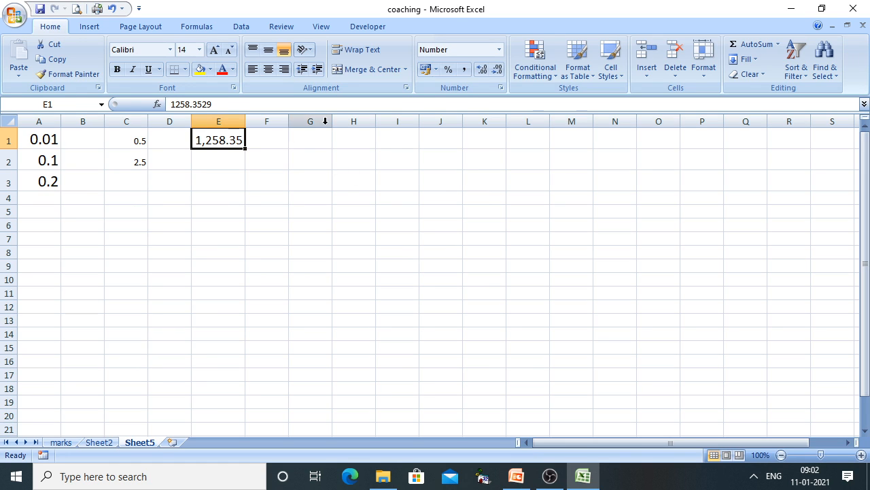
Widen column G to fit larger numbers, discarding an accidental comment on G1
{"action": "left_click_drag", "start_coordinate": [333, 121], "coordinate": [312, 362]}
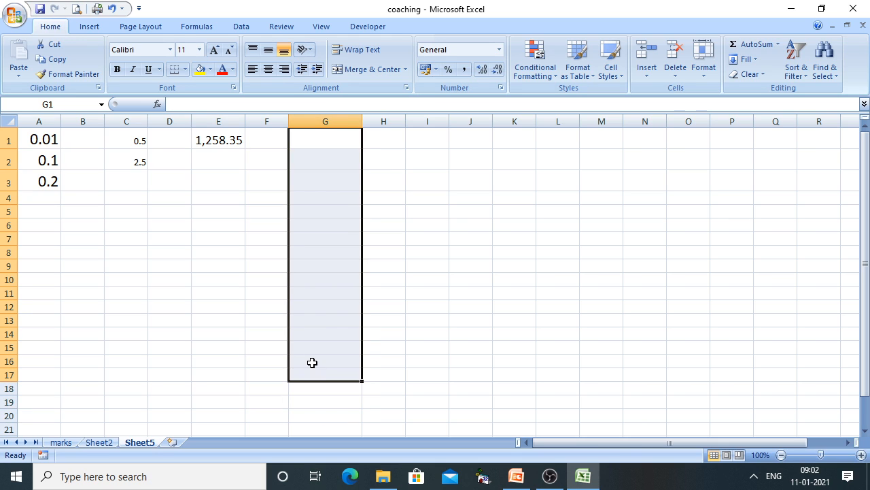
{"action": "right_click", "coordinate": [327, 250]}
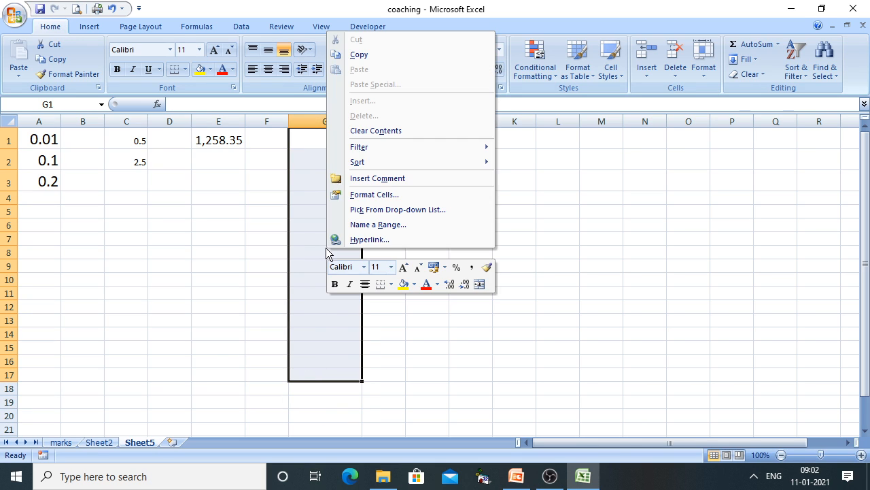
{"action": "left_click", "coordinate": [379, 179]}
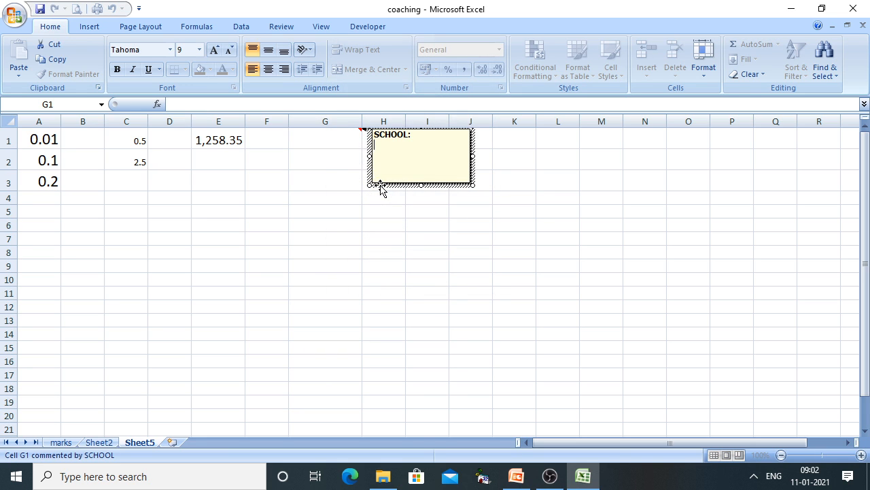
{"action": "left_click", "coordinate": [385, 250]}
Format G1:G18 as Number with 2 decimal places and a thousands separator
{"action": "left_click_drag", "start_coordinate": [322, 129], "coordinate": [334, 392]}
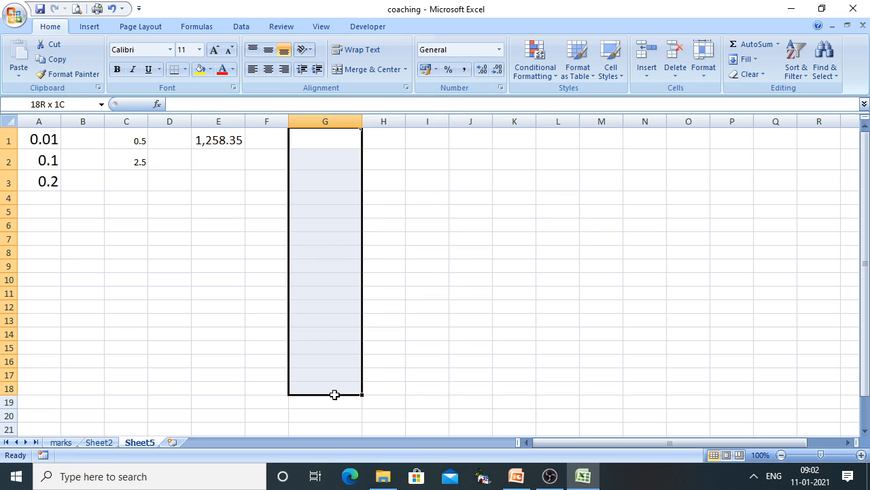
{"action": "right_click", "coordinate": [326, 257]}
{"action": "left_click", "coordinate": [373, 198]}
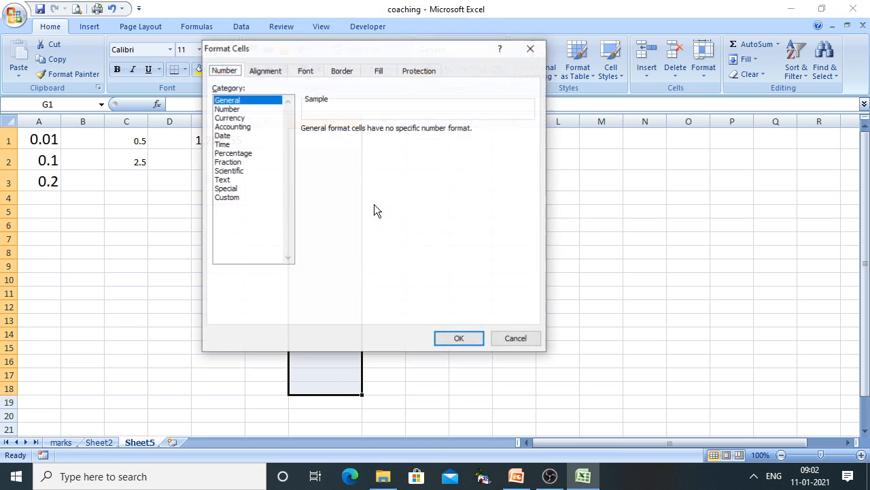
{"action": "left_click", "coordinate": [230, 110]}
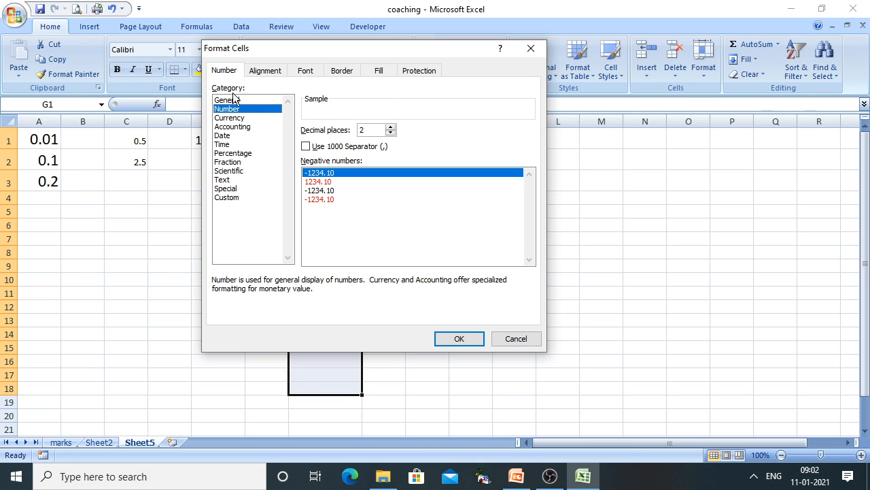
{"action": "left_click", "coordinate": [391, 127]}
{"action": "left_click", "coordinate": [391, 127]}
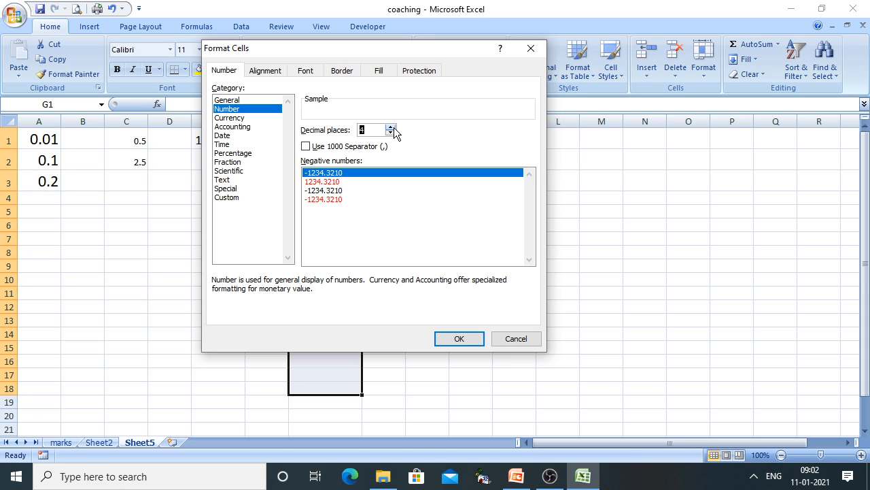
{"action": "left_click", "coordinate": [390, 134]}
{"action": "left_click", "coordinate": [390, 133]}
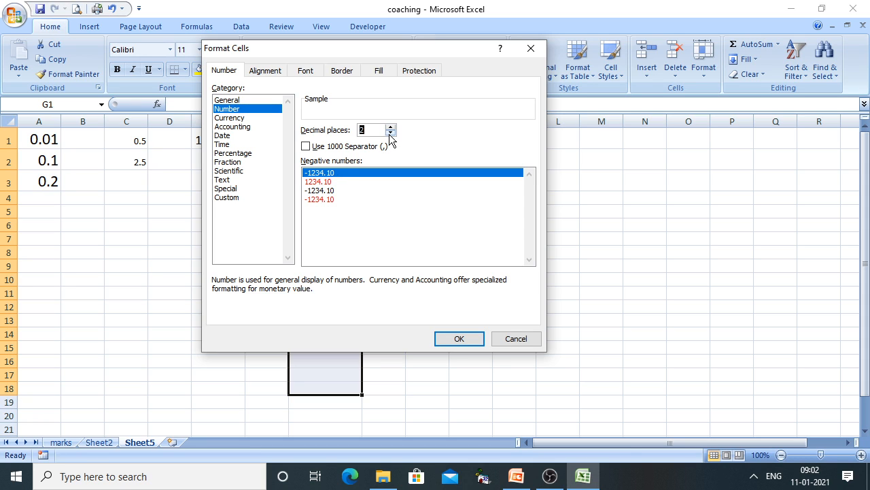
{"action": "left_click", "coordinate": [307, 146]}
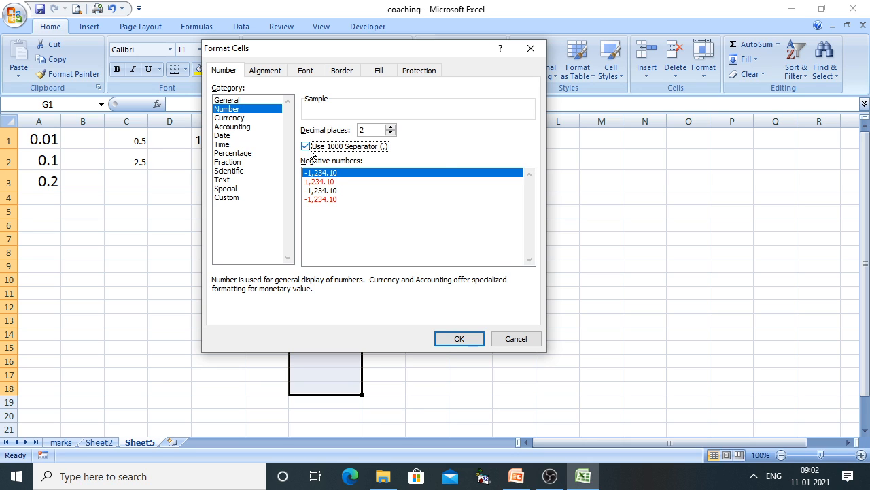
{"action": "left_click", "coordinate": [460, 338]}
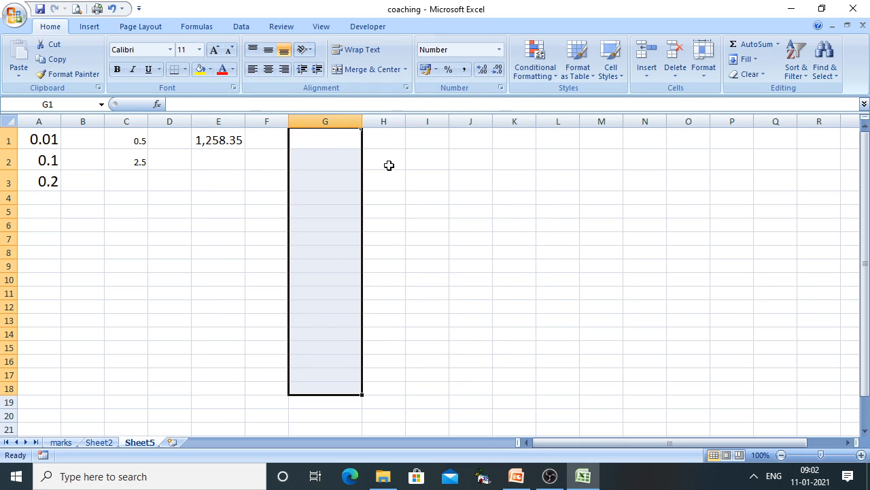
{"action": "left_click", "coordinate": [342, 142]}
Enter 452, 2589.3694 and 458792 into G1, G2 and G3
{"action": "type", "text": "452"}
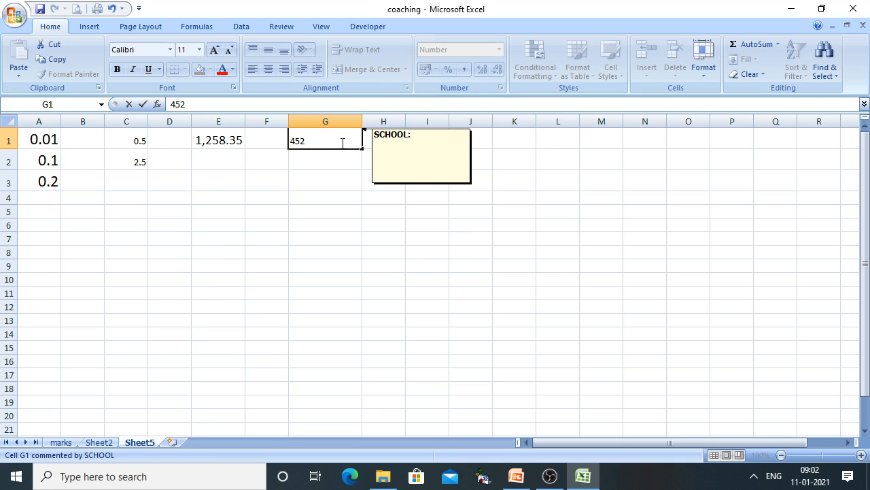
{"action": "key", "text": "Return"}
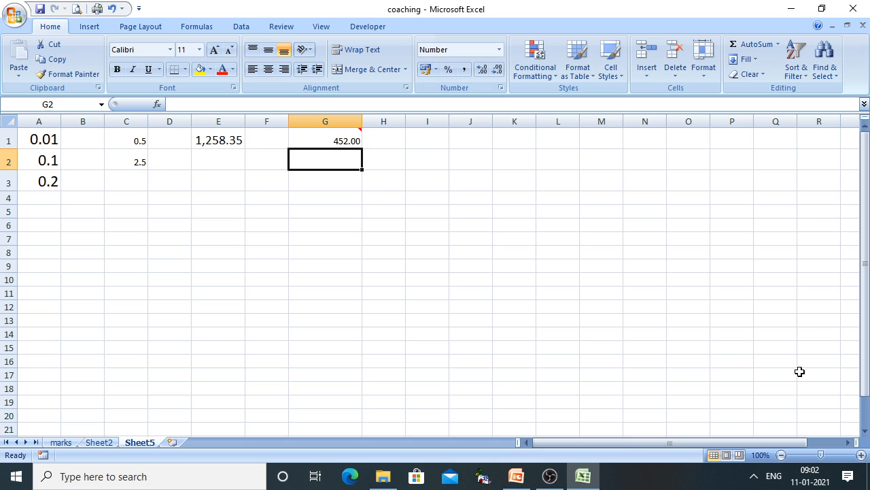
{"action": "type", "text": "2589."}
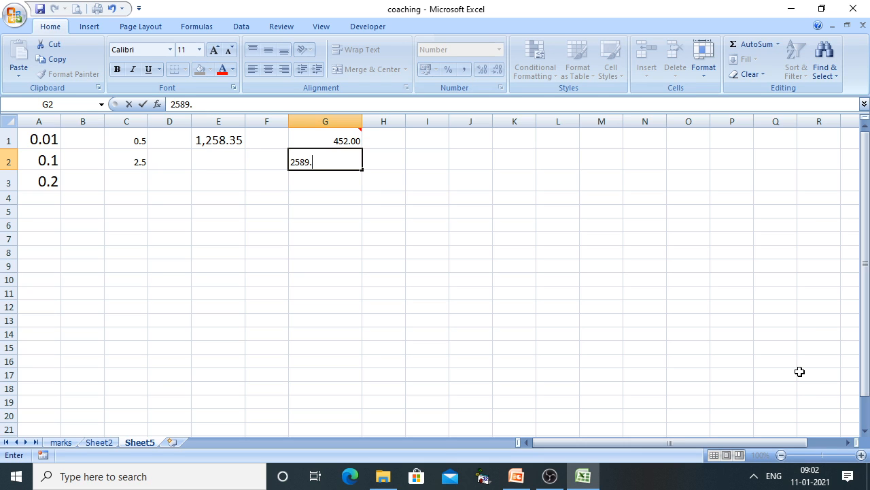
{"action": "type", "text": "3694"}
{"action": "key", "text": "Return"}
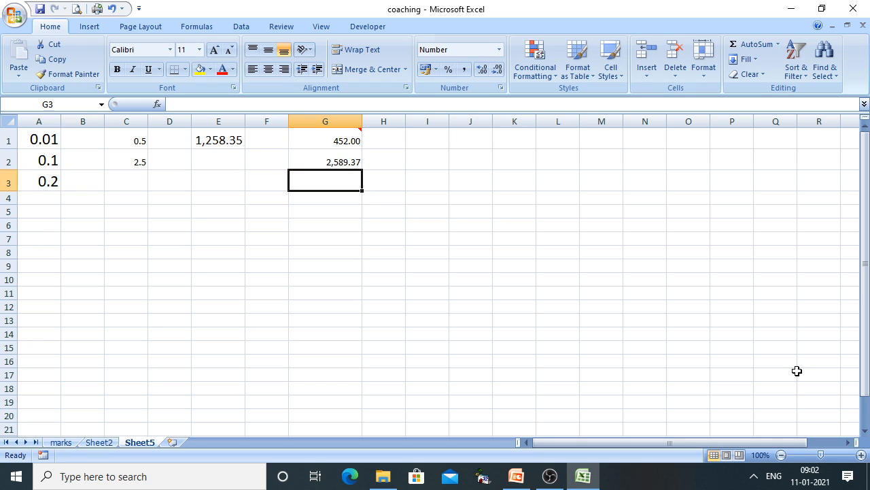
{"action": "type", "text": "458"}
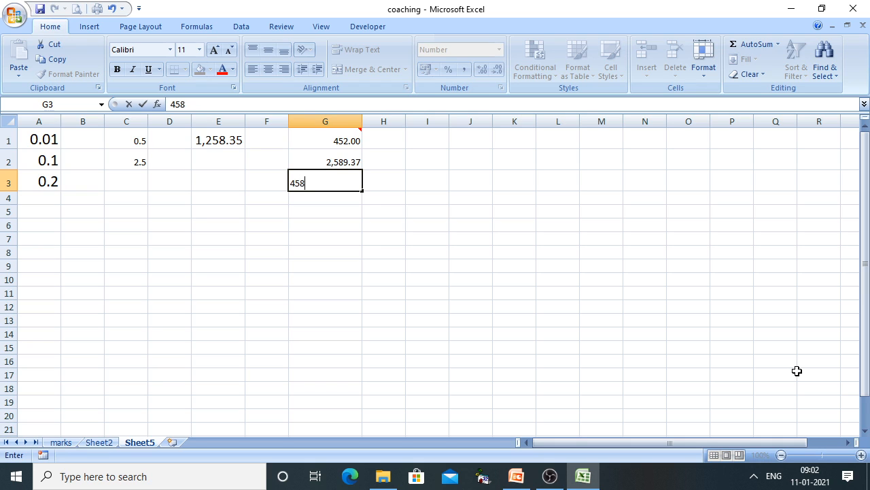
{"action": "type", "text": "792"}
{"action": "key", "text": "Return"}
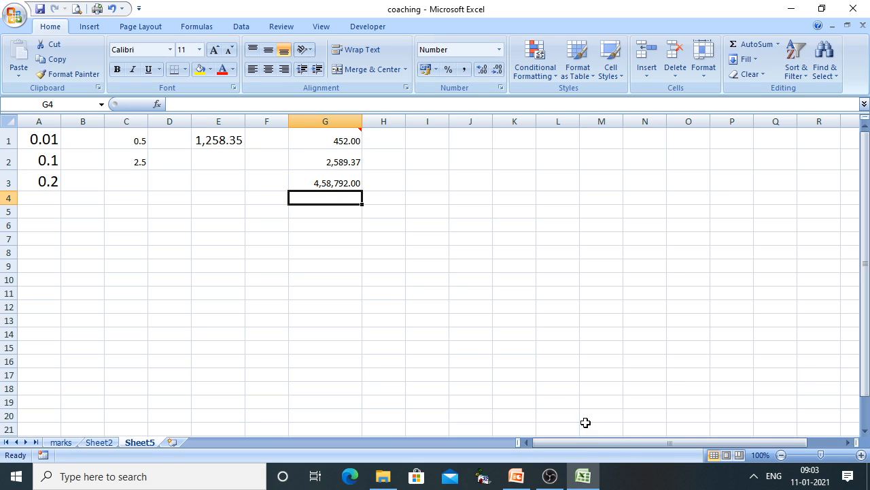
On Sheet2, enter 225 in B3 under the NUMBER heading
{"action": "left_click", "coordinate": [99, 442]}
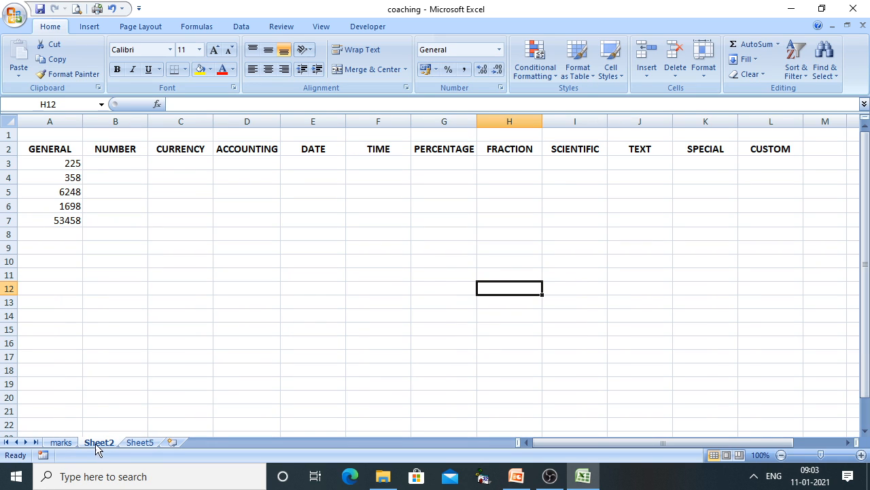
{"action": "left_click_drag", "start_coordinate": [64, 165], "coordinate": [68, 235]}
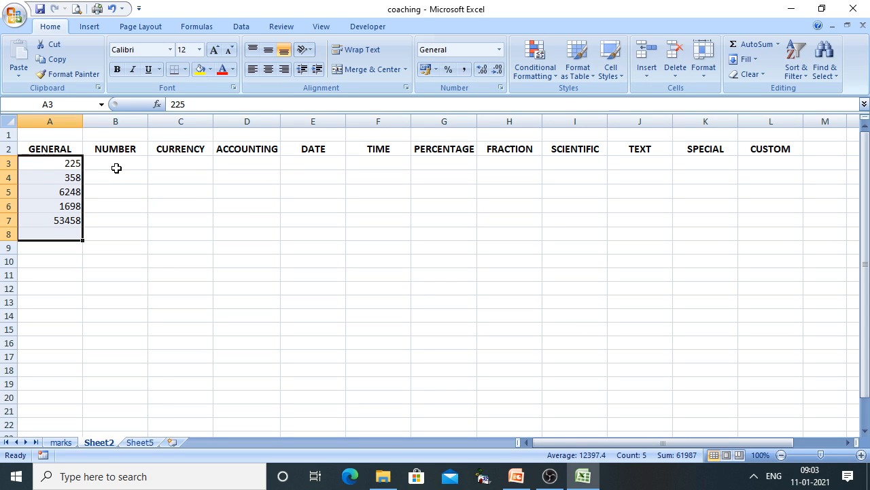
{"action": "left_click", "coordinate": [115, 165]}
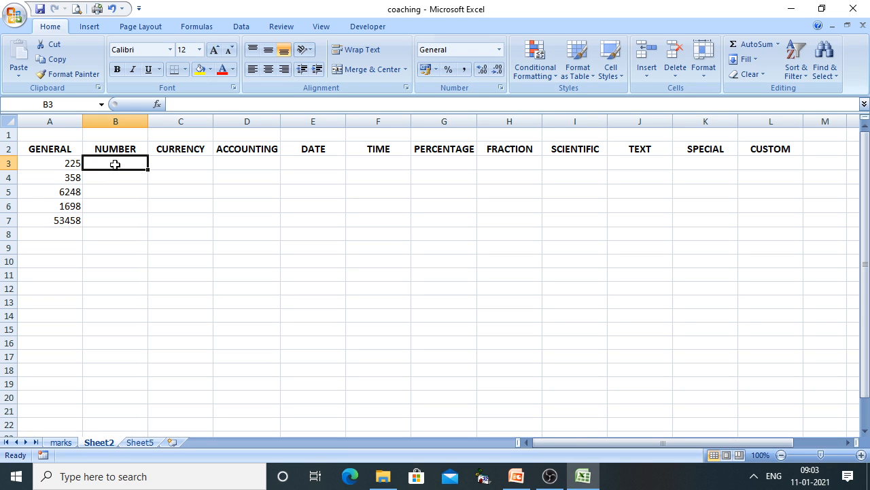
{"action": "type", "text": "222"}
{"action": "key", "text": "BackSpace"}
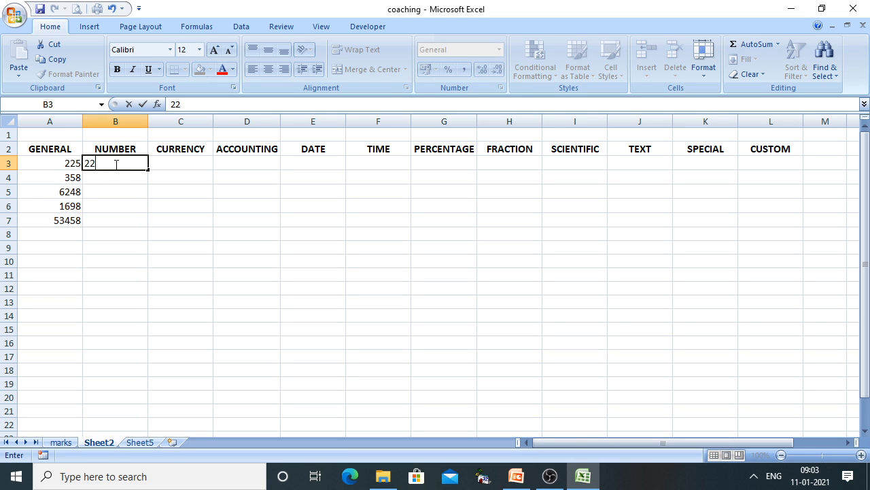
{"action": "type", "text": "5"}
{"action": "key", "text": "Return"}
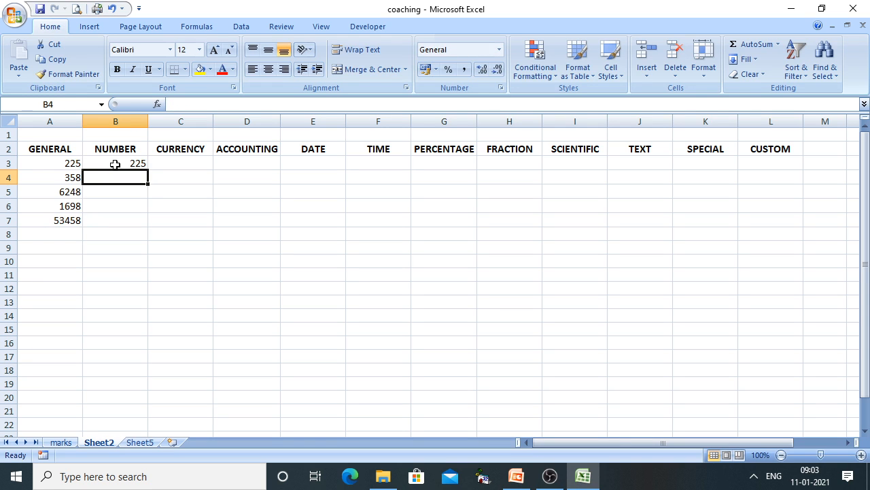
Enter 358, 6248, 1698 and 53458 into B4 through B7
{"action": "type", "text": "358"}
{"action": "key", "text": "Return"}
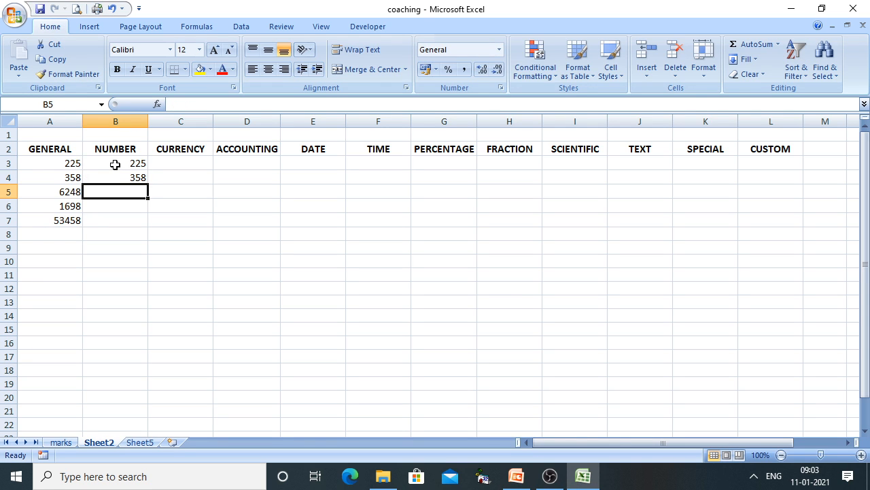
{"action": "type", "text": "6248"}
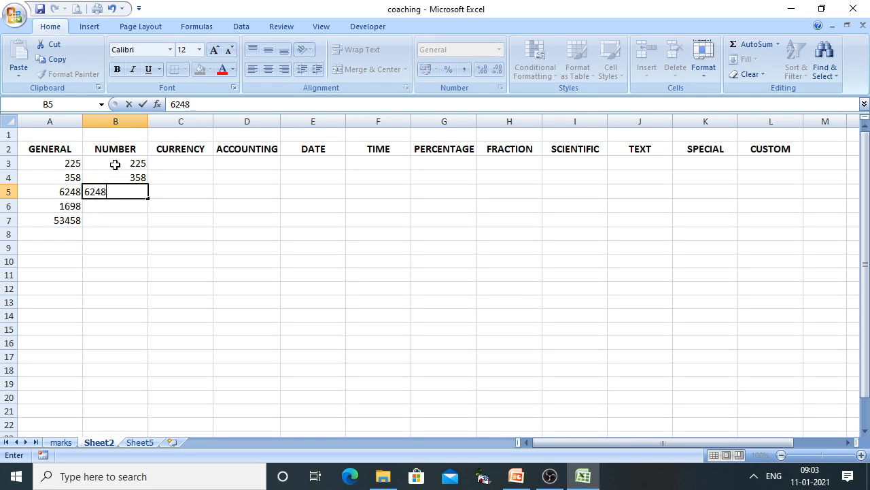
{"action": "key", "text": "Return"}
{"action": "type", "text": "1698"}
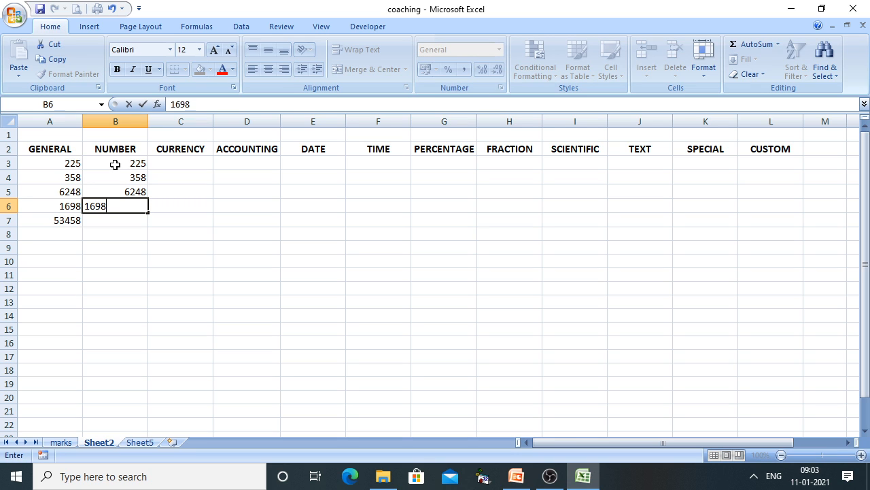
{"action": "key", "text": "Return"}
{"action": "type", "text": "53"}
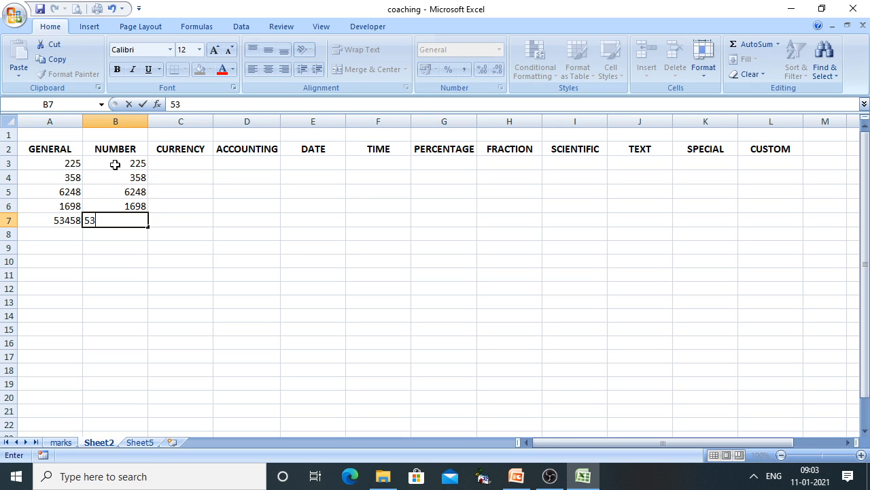
{"action": "type", "text": "458"}
{"action": "left_click", "coordinate": [303, 314]}
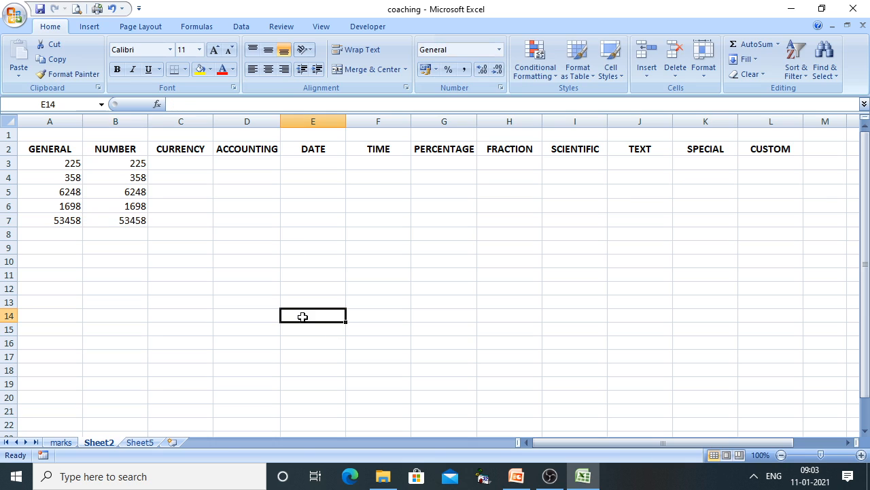
Format B3:B7 as Number with 2 decimals and thousands separators, e.g. 53,458.00
{"action": "left_click", "coordinate": [114, 168]}
{"action": "left_click_drag", "start_coordinate": [113, 168], "coordinate": [121, 219]}
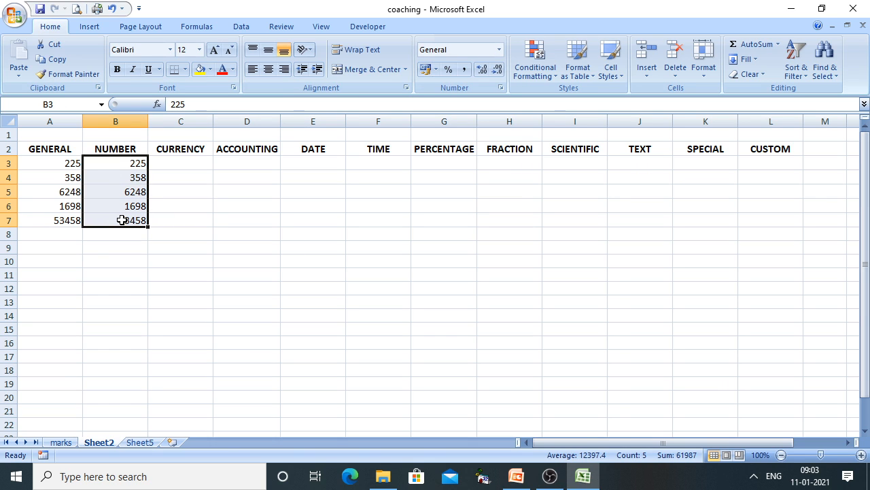
{"action": "left_click", "coordinate": [706, 75]}
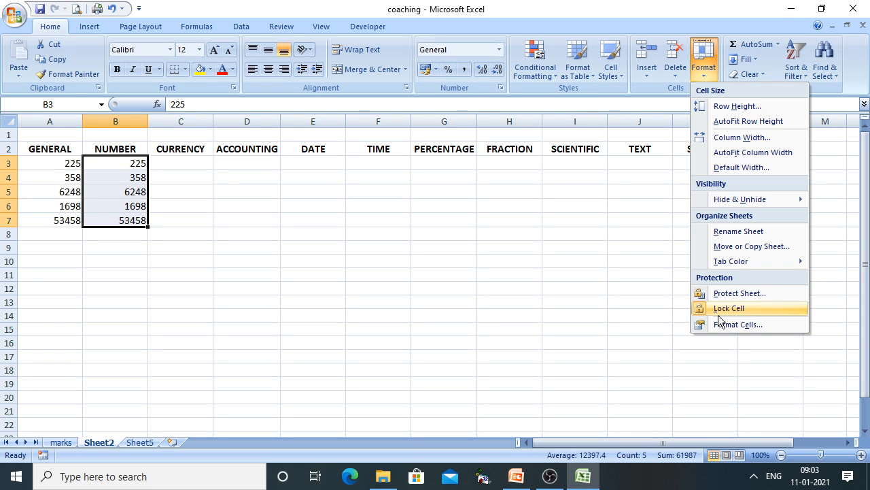
{"action": "key", "text": "Escape"}
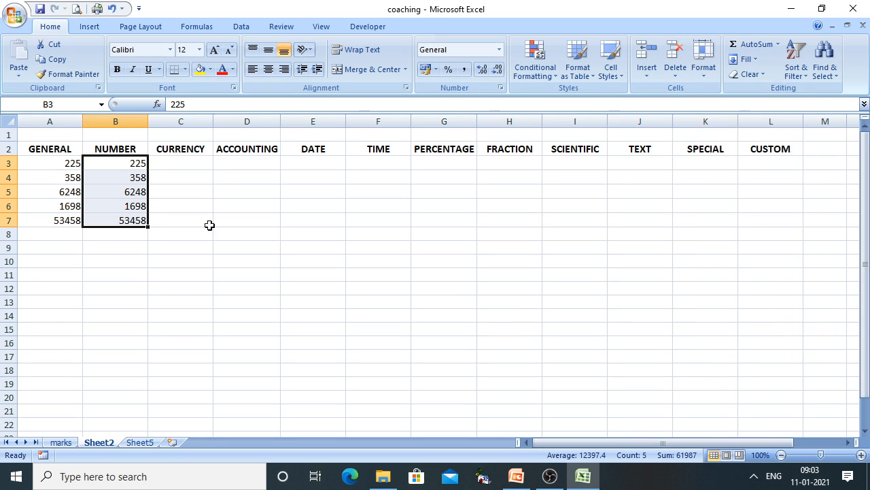
{"action": "right_click", "coordinate": [117, 197]}
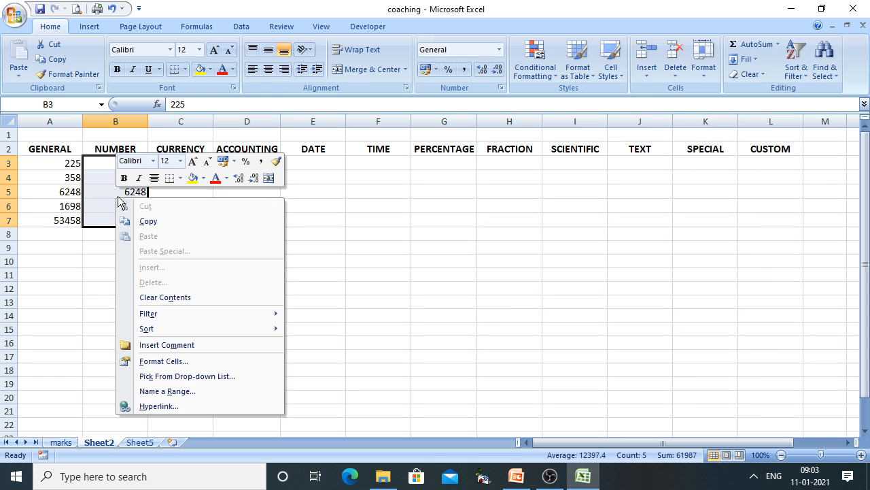
{"action": "left_click", "coordinate": [184, 361]}
{"action": "left_click_drag", "start_coordinate": [109, 157], "coordinate": [491, 107]}
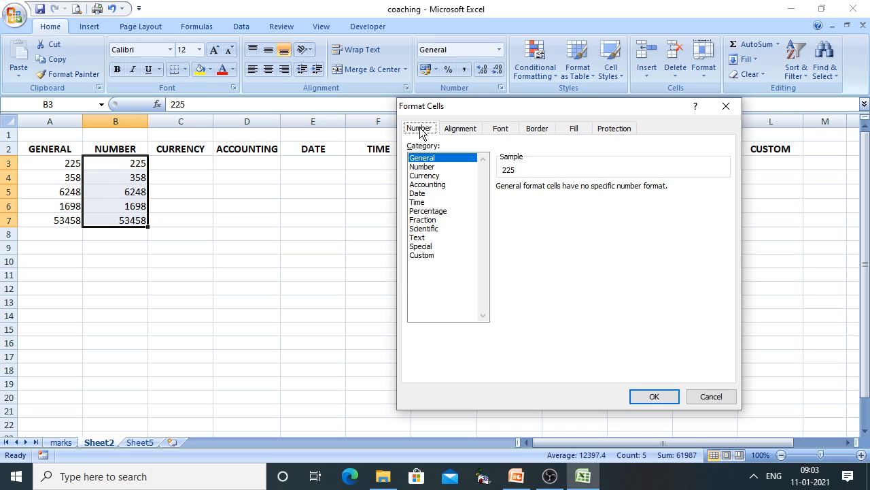
{"action": "left_click", "coordinate": [422, 167]}
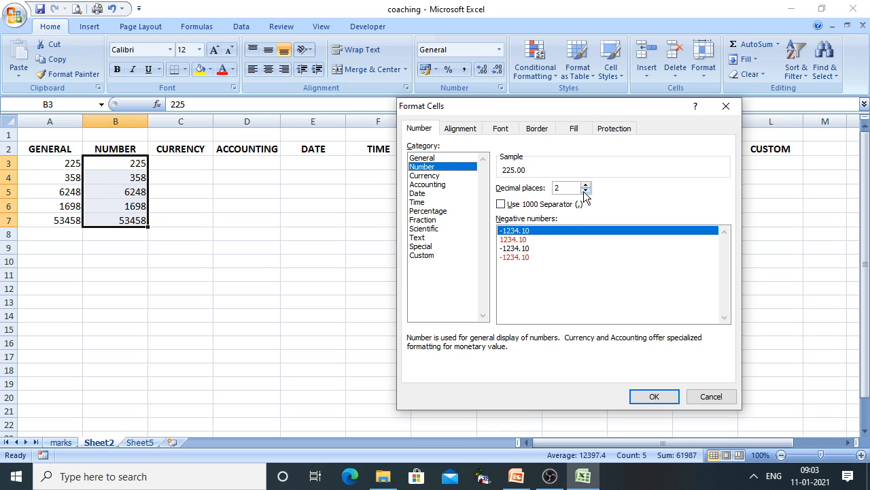
{"action": "left_click", "coordinate": [508, 208]}
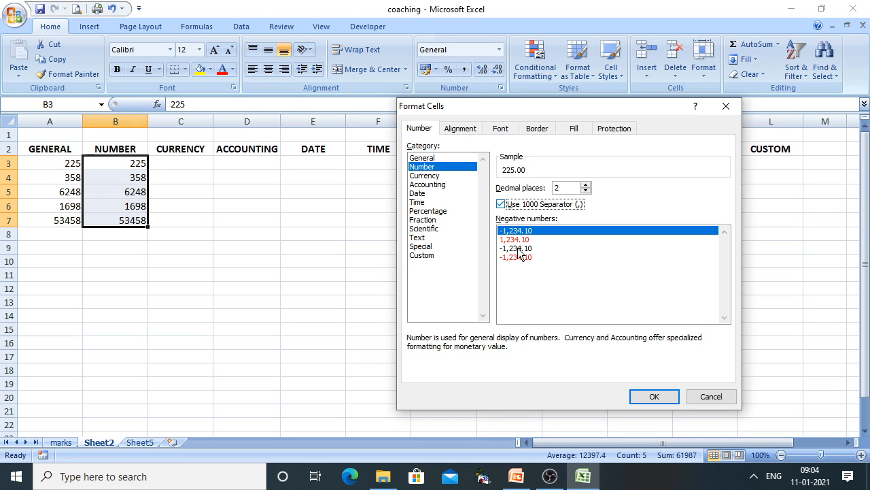
{"action": "left_click", "coordinate": [648, 396]}
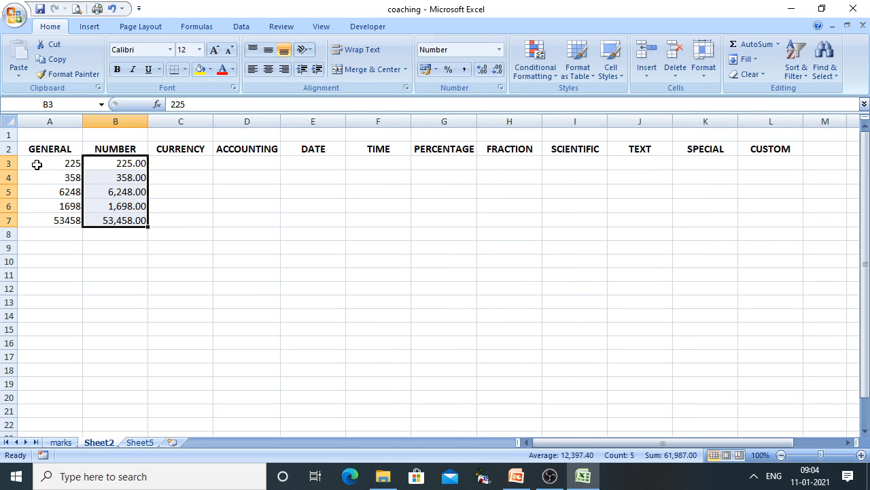
Increase the font of rows 3–8 (A3:L8) to 16 points, then reselect B3:B7
{"action": "left_click_drag", "start_coordinate": [33, 163], "coordinate": [748, 232]}
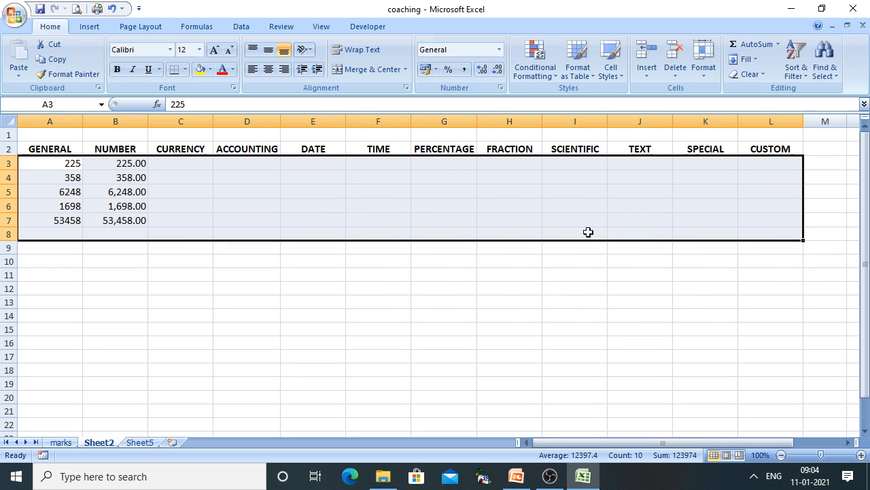
{"action": "left_click", "coordinate": [215, 50]}
{"action": "left_click", "coordinate": [217, 53]}
{"action": "left_click", "coordinate": [390, 347]}
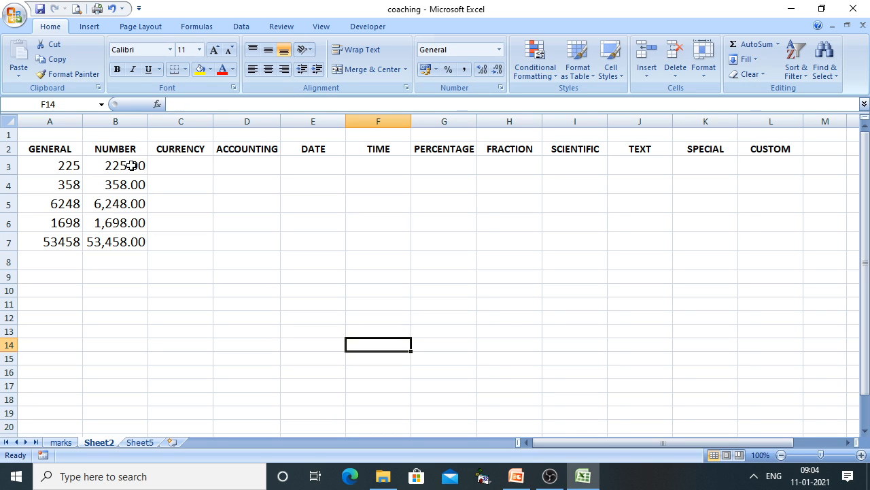
{"action": "left_click_drag", "start_coordinate": [130, 166], "coordinate": [128, 240]}
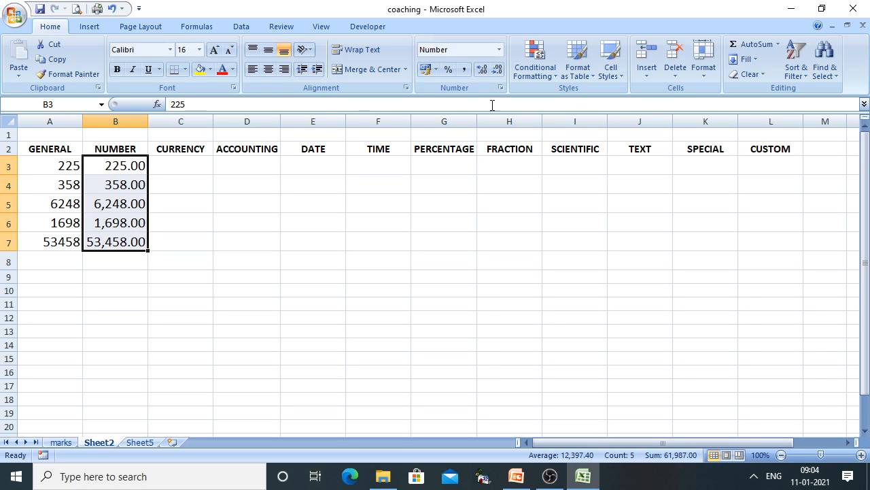
Apply plain Number format to B3:B7, widen column B, and settle on two decimals
{"action": "left_click", "coordinate": [498, 51]}
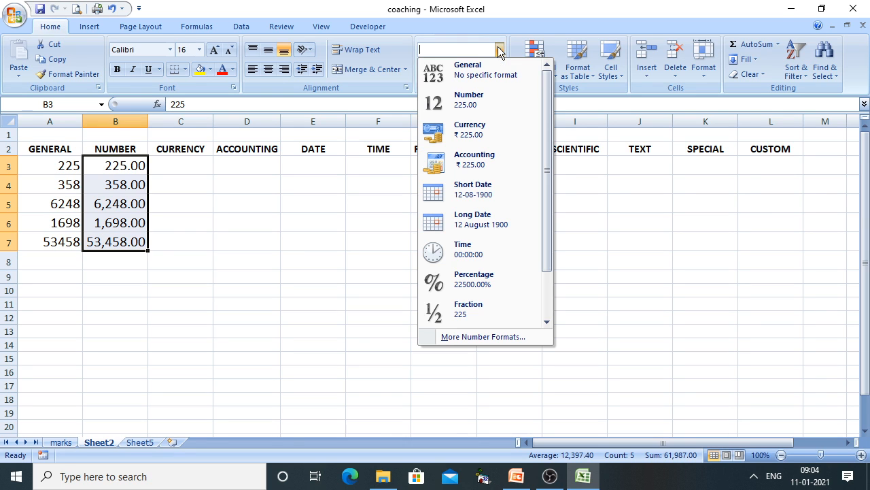
{"action": "left_click", "coordinate": [469, 100]}
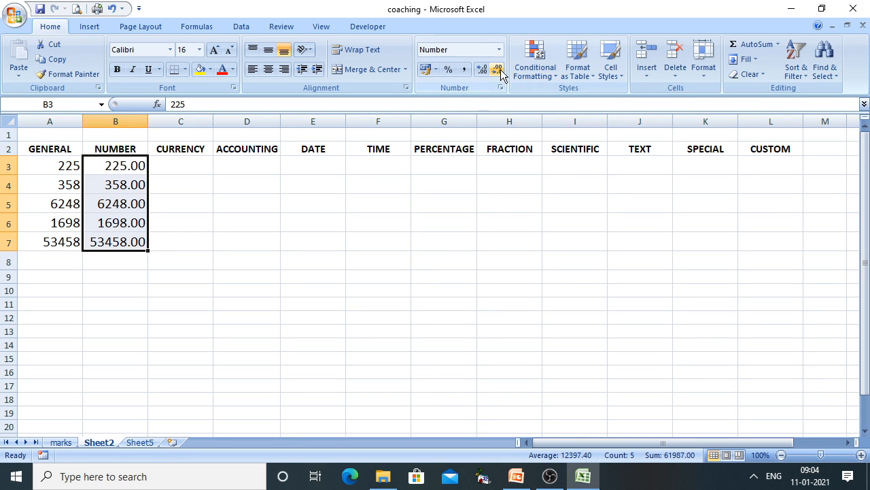
{"action": "left_click", "coordinate": [481, 71]}
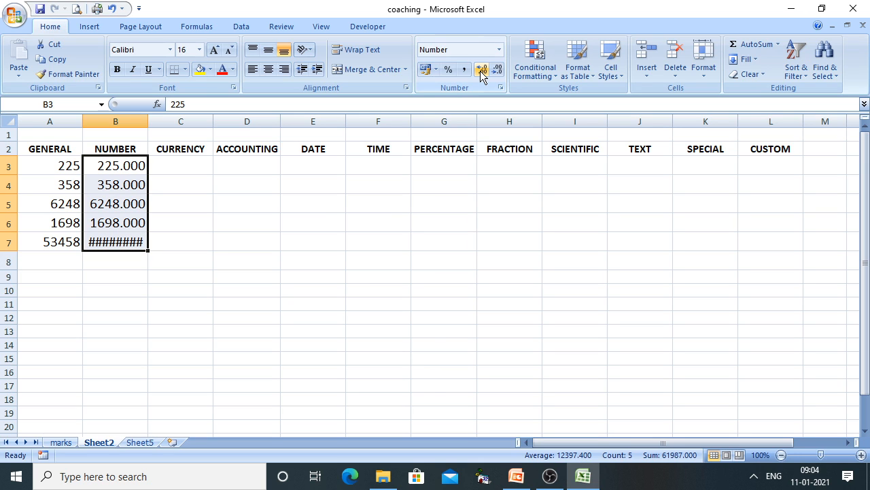
{"action": "left_click_drag", "start_coordinate": [147, 122], "coordinate": [165, 123]}
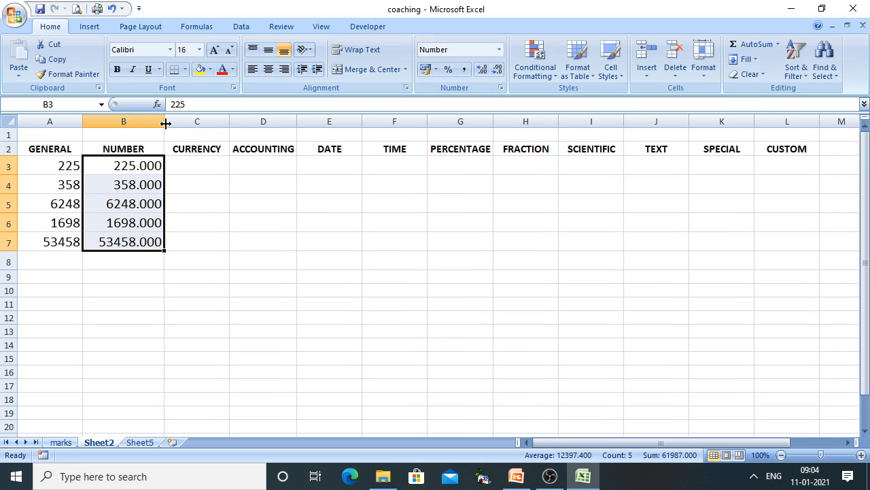
{"action": "left_click", "coordinate": [481, 71]}
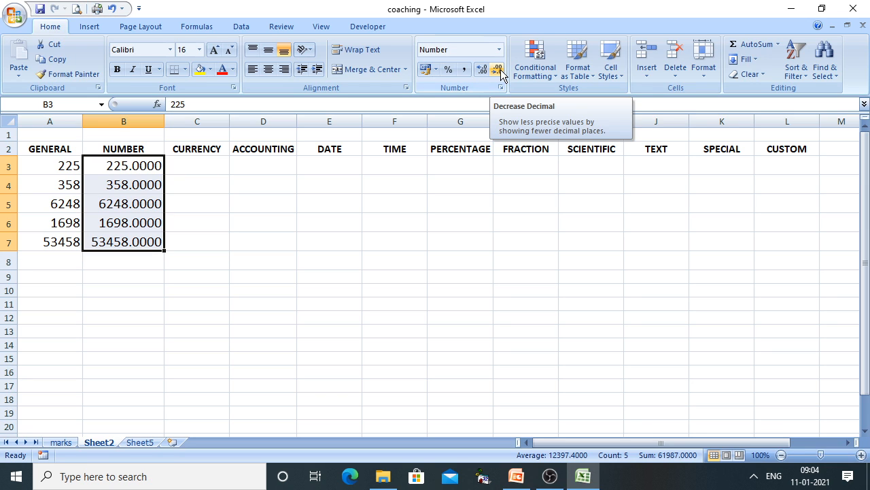
{"action": "left_click", "coordinate": [499, 71]}
{"action": "left_click", "coordinate": [499, 71]}
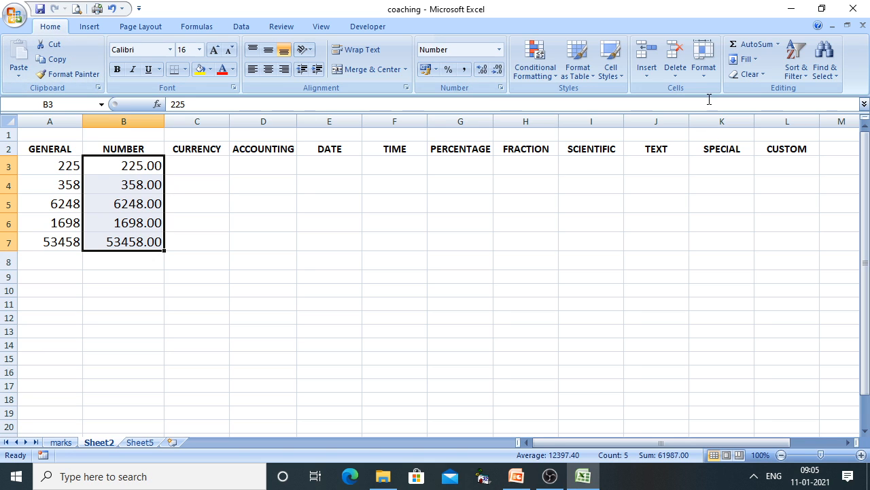
Give B3:B7 Comma Style separators (53,458.00), then show the PowerPoint slide on Currency format
{"action": "left_click", "coordinate": [703, 76]}
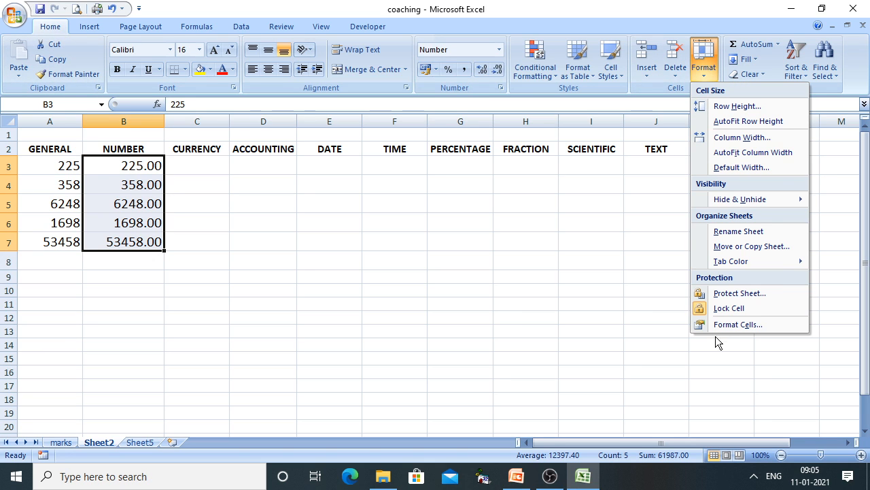
{"action": "left_click", "coordinate": [584, 373]}
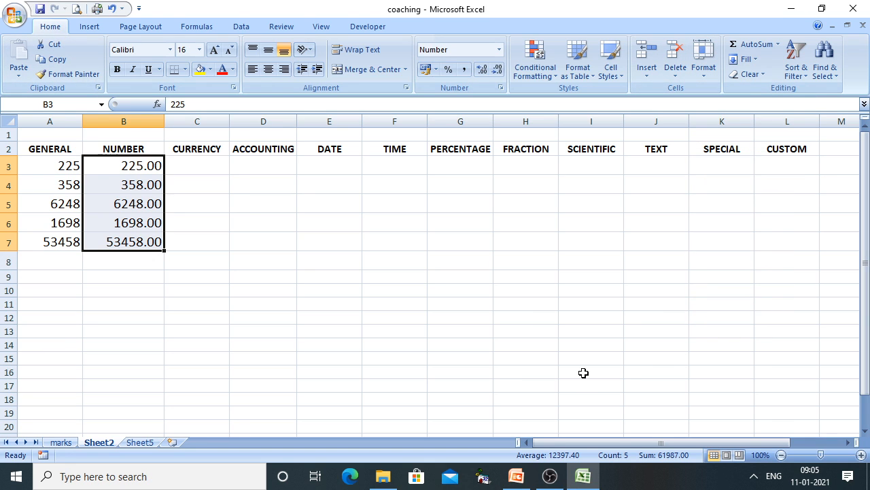
{"action": "mouse_move", "coordinate": [522, 475]}
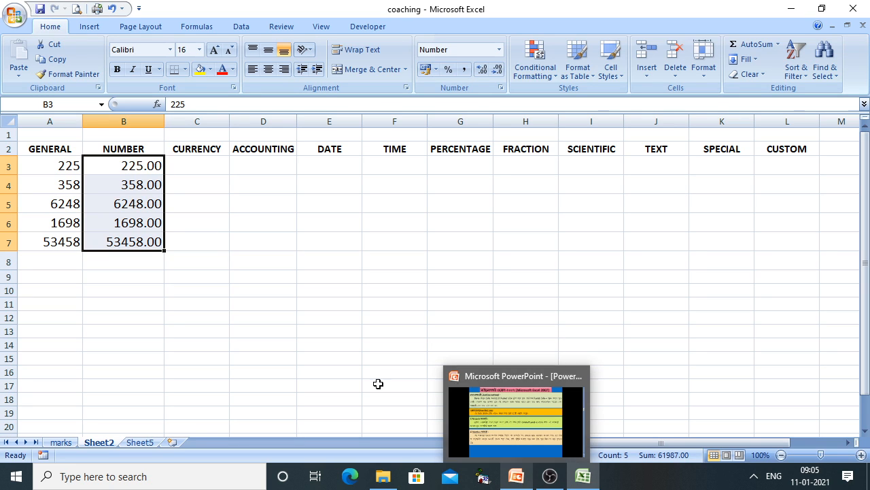
{"action": "left_click", "coordinate": [461, 74]}
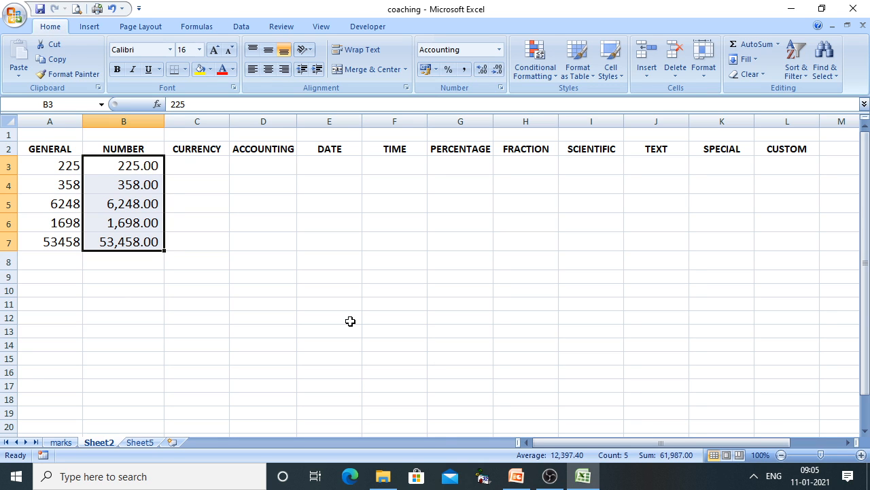
{"action": "left_click", "coordinate": [526, 476]}
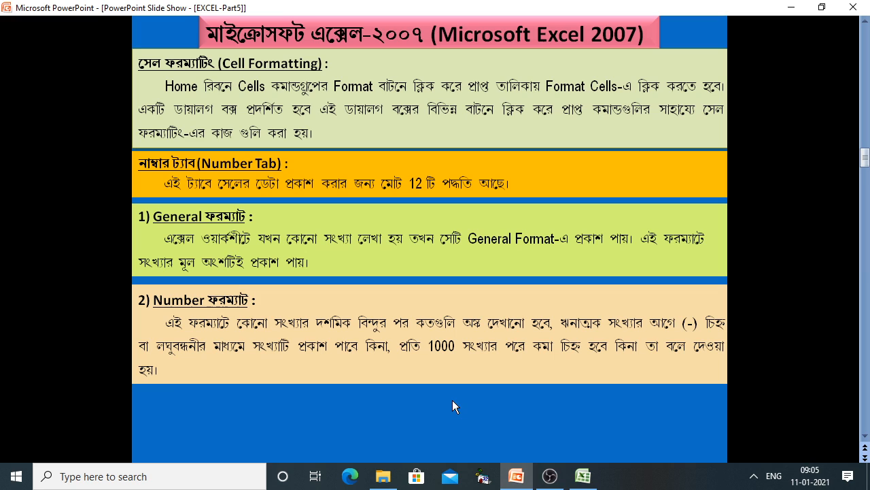
{"action": "left_click", "coordinate": [452, 401]}
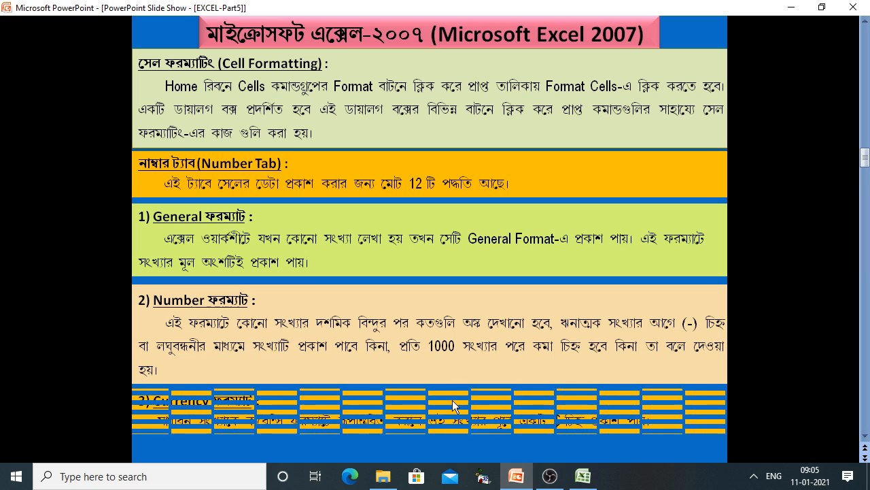
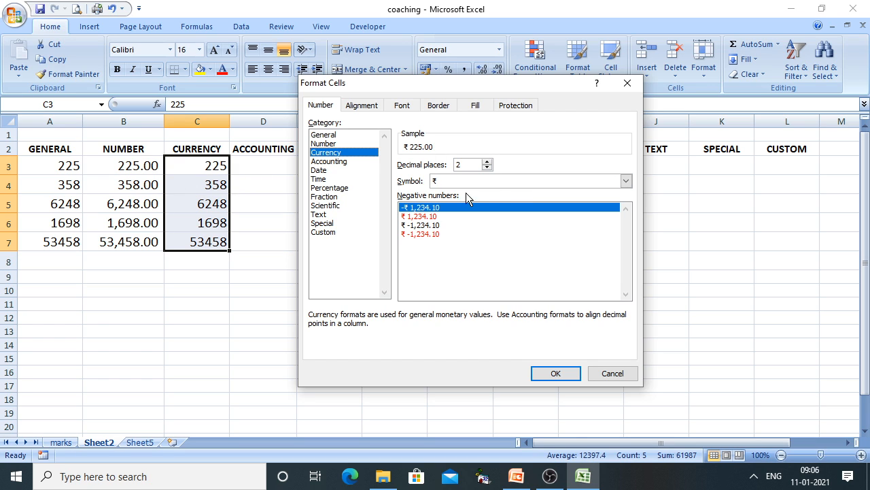
Apply two-decimal ₹ currency to C3:C7 and widen column C to fit the values
{"action": "left_click", "coordinate": [554, 374]}
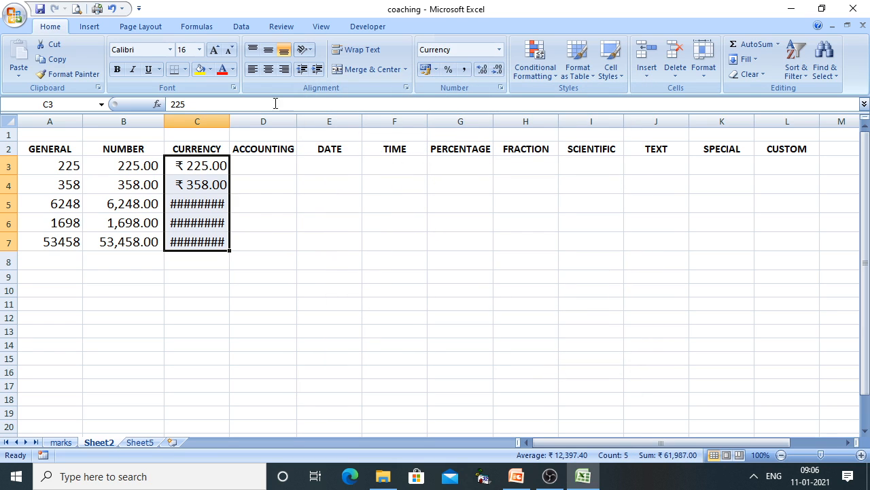
{"action": "left_click_drag", "start_coordinate": [230, 121], "coordinate": [251, 121]}
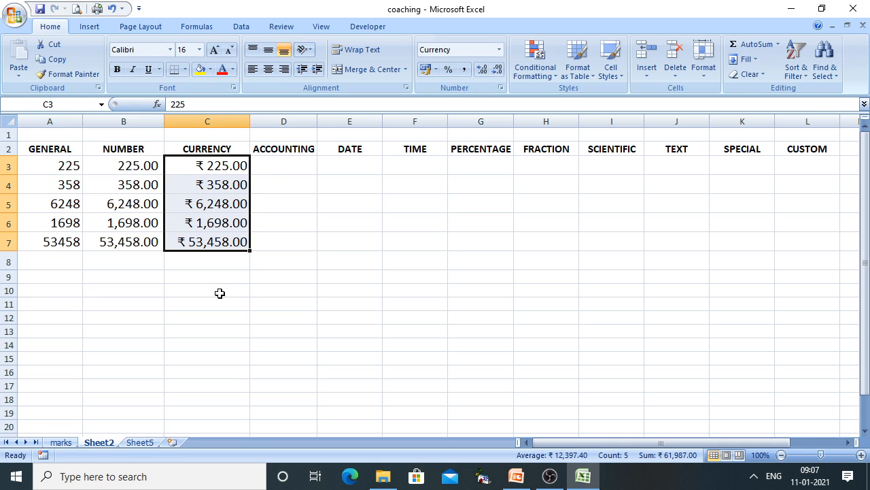
{"action": "left_click_drag", "start_coordinate": [208, 259], "coordinate": [208, 405]}
Apply the Currency number format to the empty cells C8:C19
{"action": "right_click", "coordinate": [197, 363]}
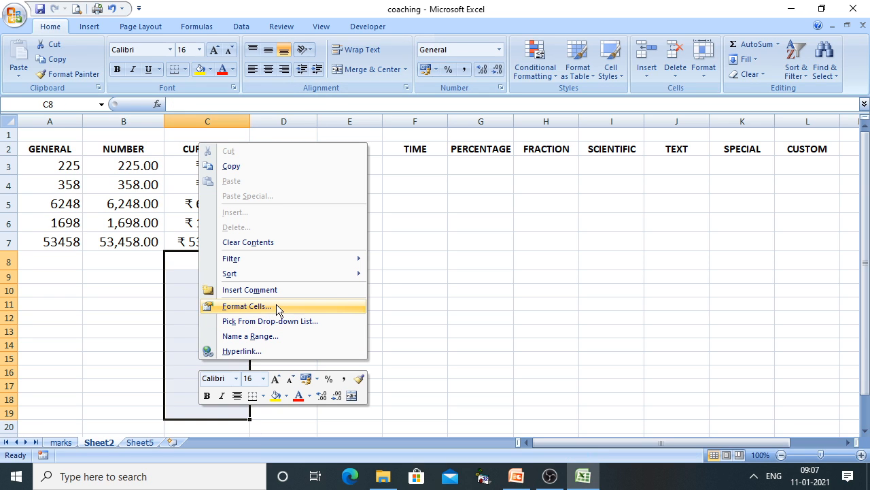
{"action": "left_click", "coordinate": [623, 257]}
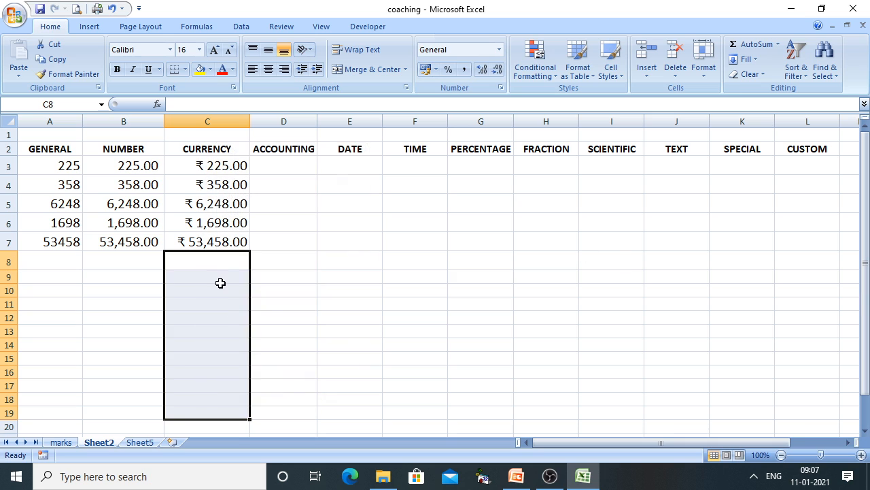
{"action": "right_click", "coordinate": [211, 270]}
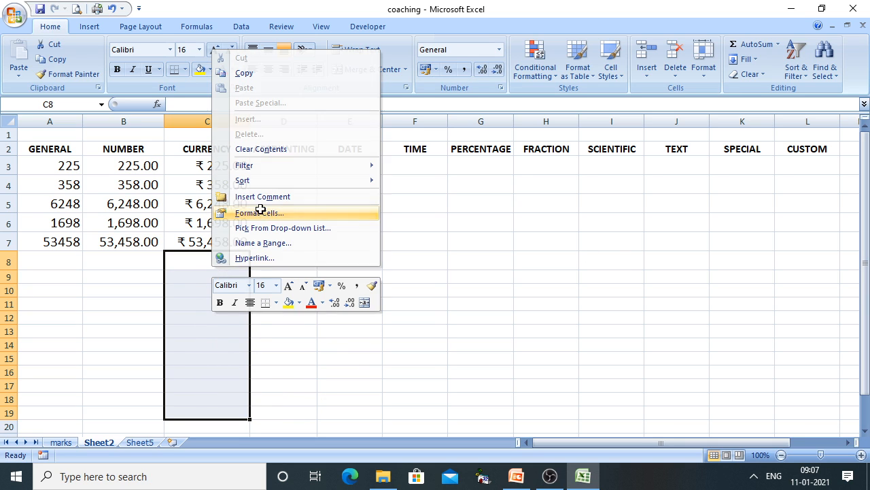
{"action": "left_click", "coordinate": [260, 210]}
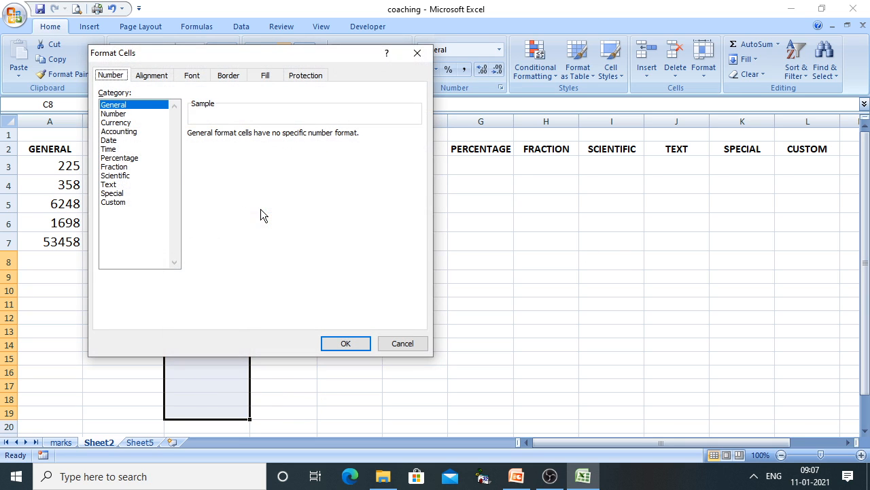
{"action": "left_click", "coordinate": [121, 123]}
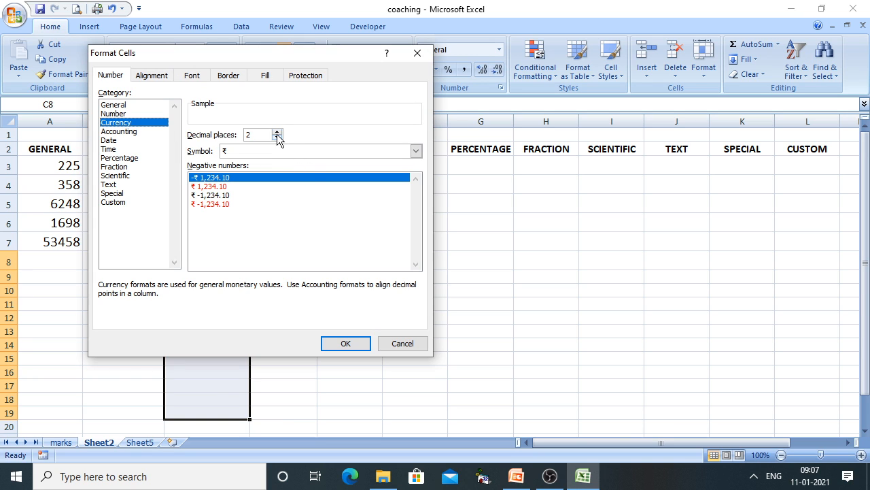
{"action": "left_click", "coordinate": [345, 347]}
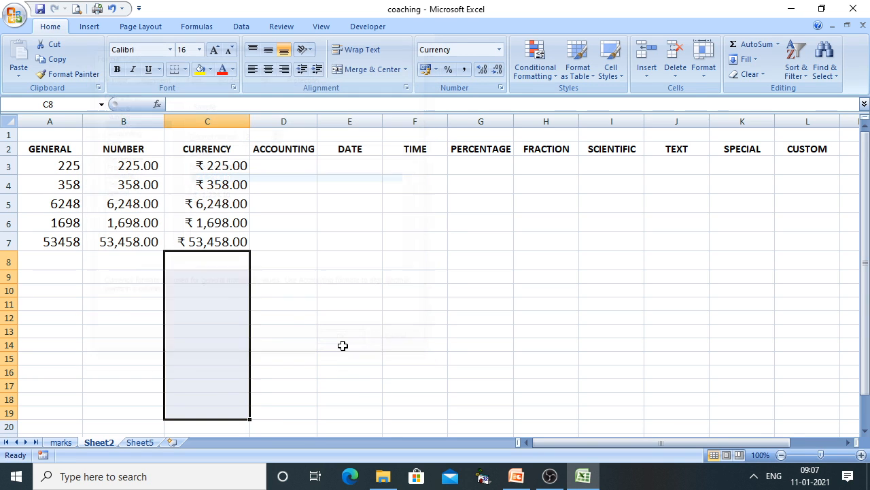
Enter 5286 in C8 and 23691 in C9
{"action": "left_click", "coordinate": [213, 268]}
{"action": "type", "text": "52"}
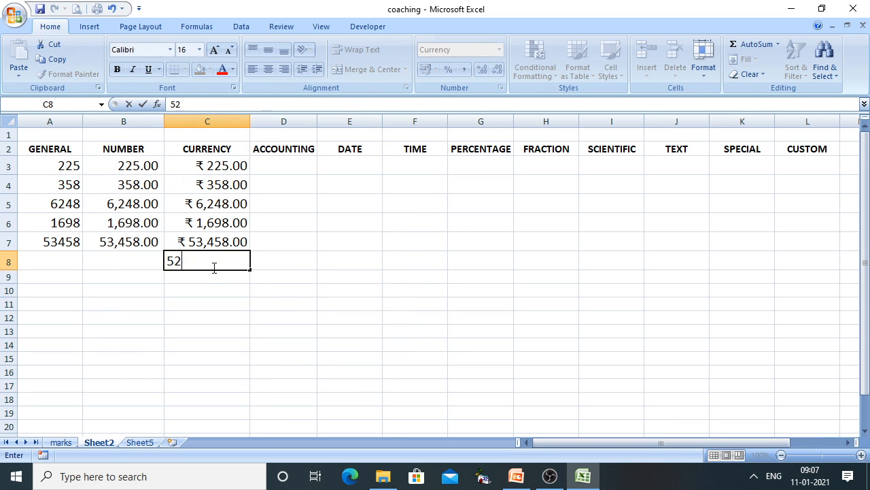
{"action": "type", "text": "86"}
{"action": "key", "text": "Return"}
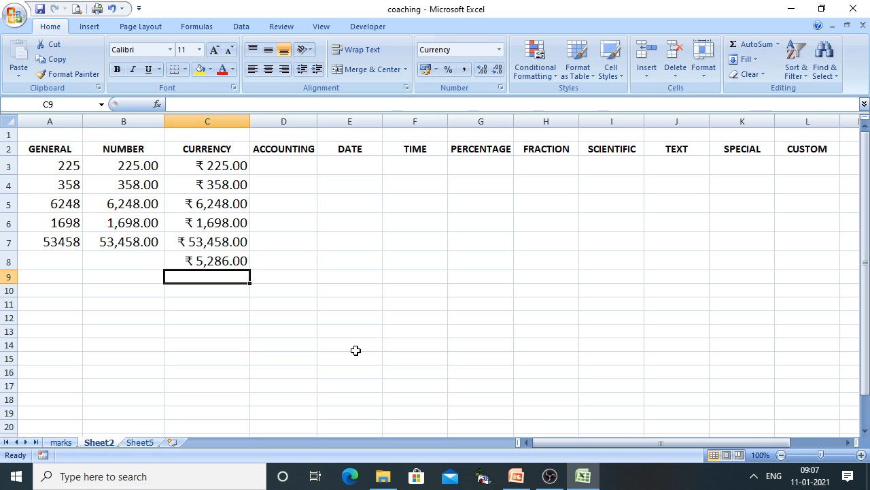
{"action": "type", "text": "23691"}
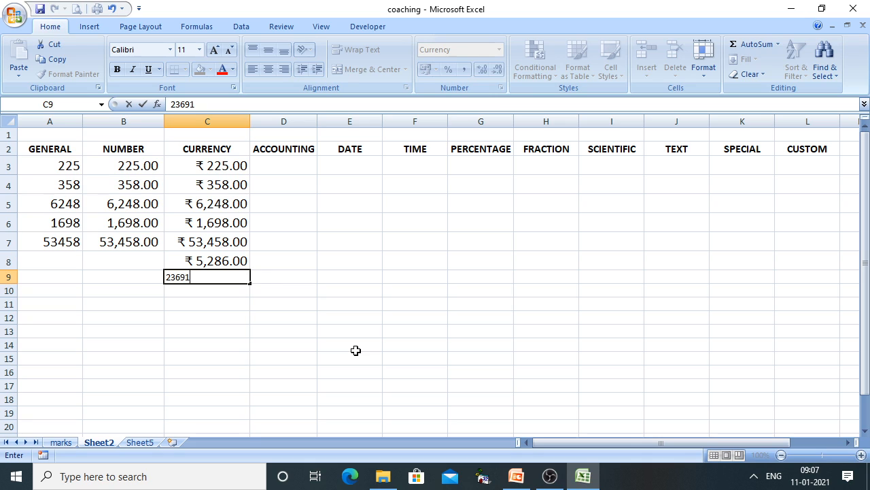
{"action": "left_click", "coordinate": [355, 350]}
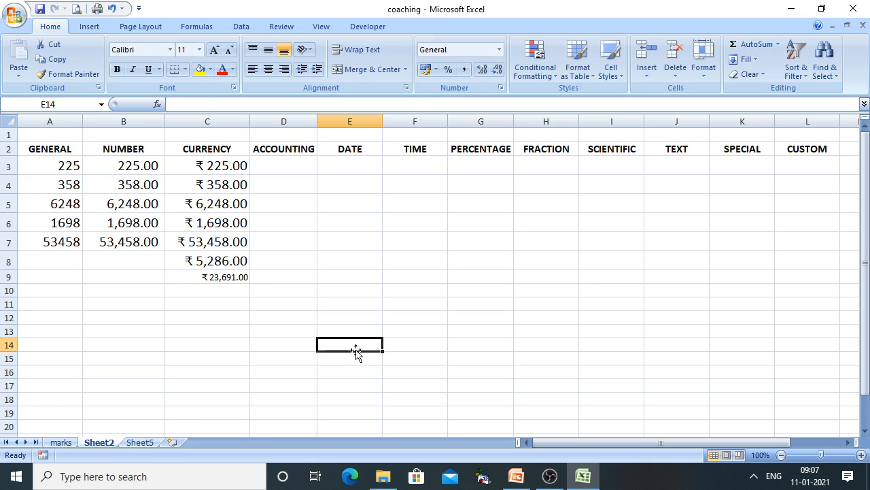
Enlarge C9's font to 14, then bring up the PowerPoint slide on Accounting format
{"action": "left_click", "coordinate": [229, 276]}
{"action": "left_click", "coordinate": [213, 51]}
{"action": "left_click", "coordinate": [213, 51]}
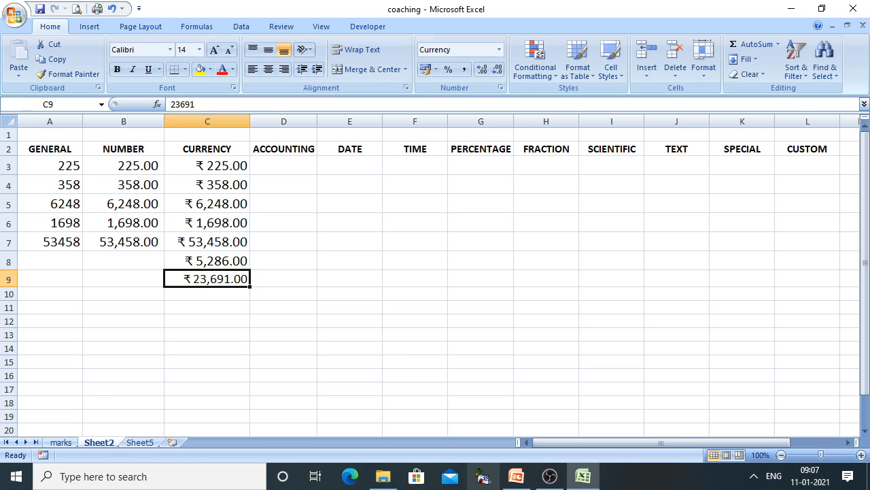
{"action": "left_click", "coordinate": [516, 476]}
{"action": "left_click", "coordinate": [453, 371]}
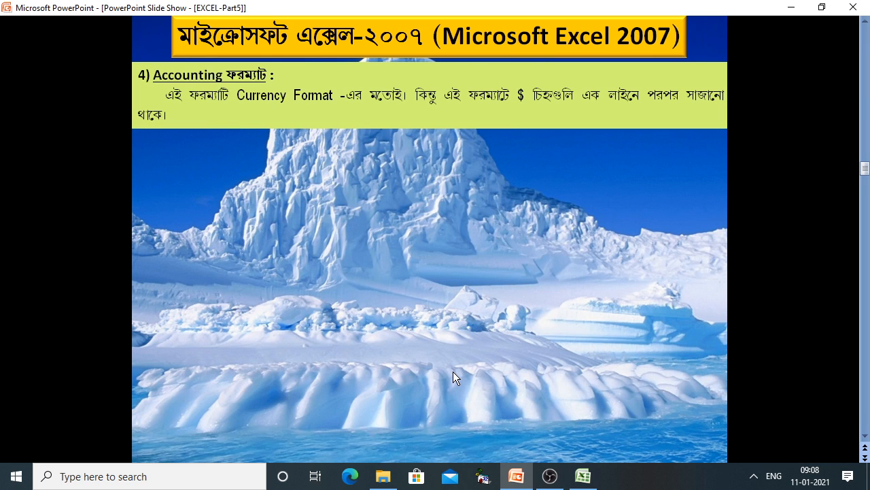
Return from the Accounting slide to the Excel coaching workbook
{"action": "left_click", "coordinate": [583, 476]}
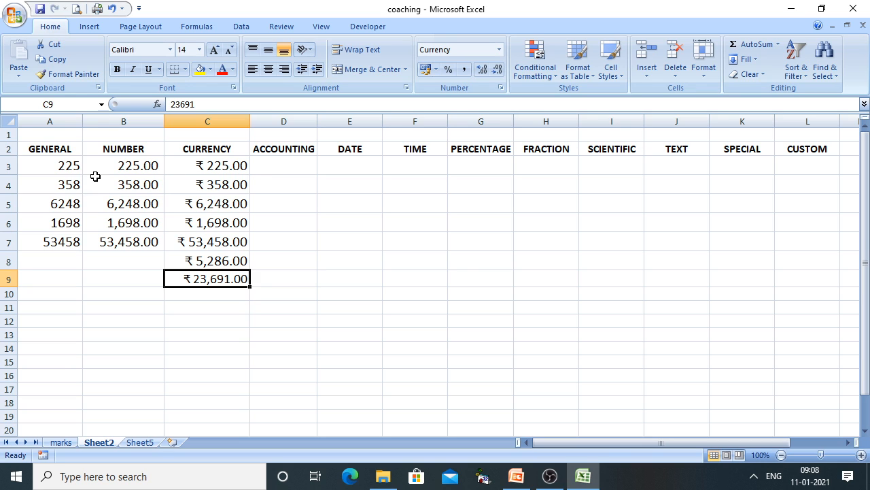
Copy the General values A3:A7 into D3:D7
{"action": "left_click_drag", "start_coordinate": [72, 166], "coordinate": [58, 237]}
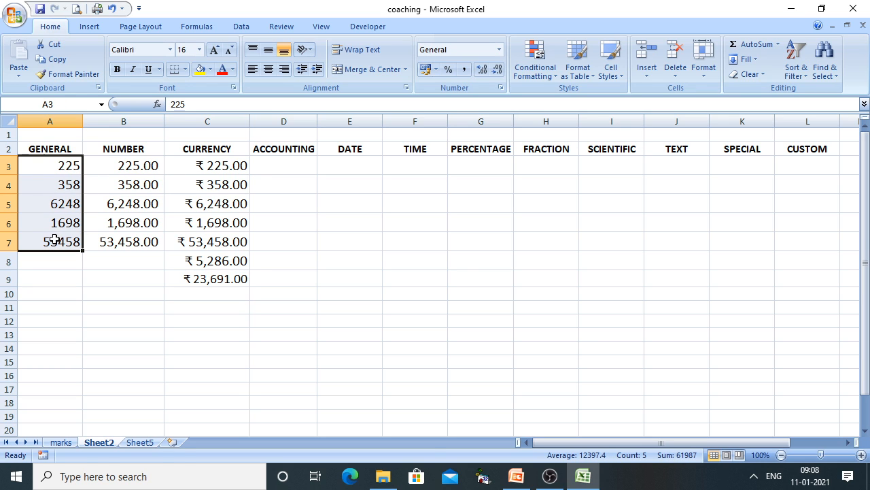
{"action": "key", "text": "ctrl+c"}
{"action": "left_click", "coordinate": [293, 164]}
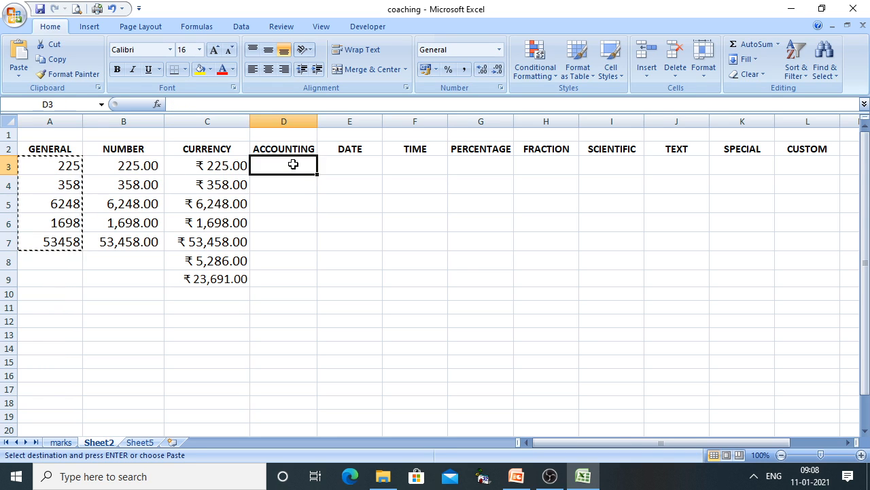
{"action": "key", "text": "Return"}
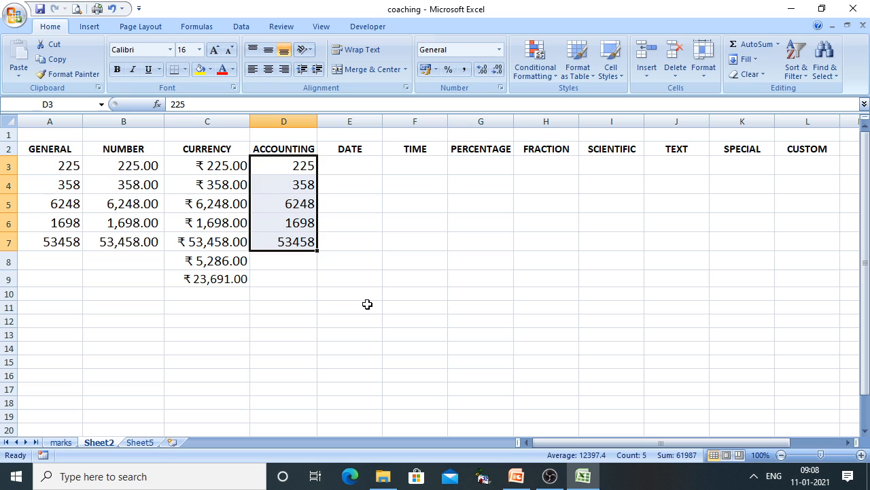
Format D3:D7 as Accounting with the $ English (United States) symbol
{"action": "right_click", "coordinate": [311, 228]}
{"action": "left_click", "coordinate": [360, 386]}
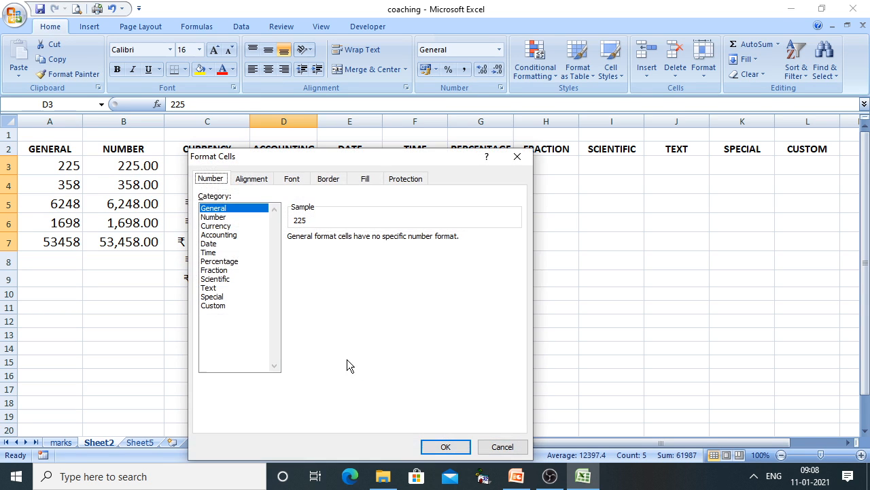
{"action": "left_click", "coordinate": [223, 236]}
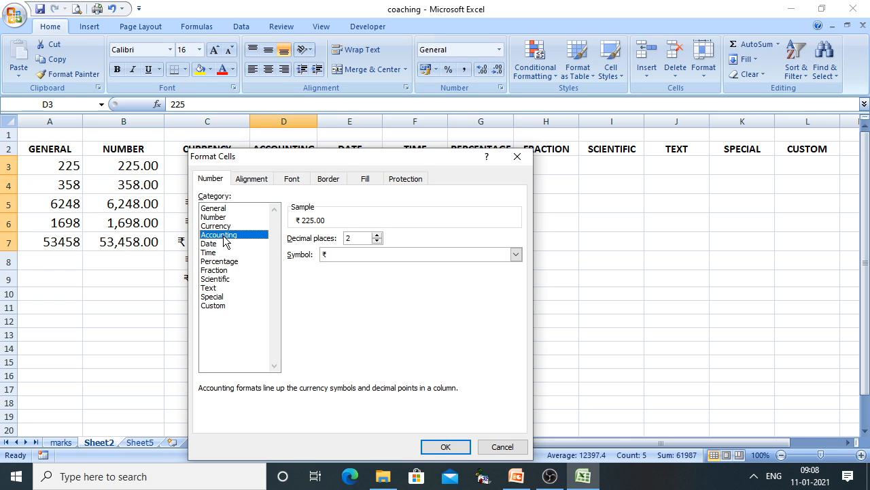
{"action": "left_click", "coordinate": [360, 255]}
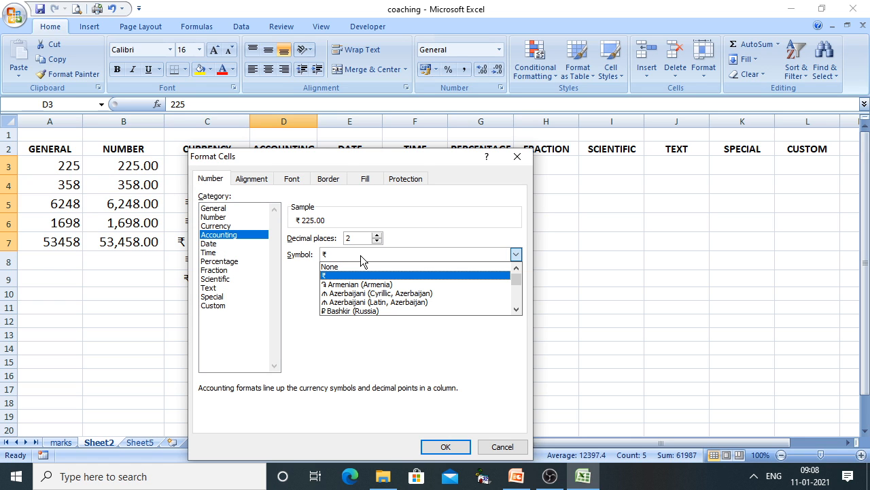
{"action": "mouse_move", "coordinate": [518, 281]}
{"action": "left_mouse_down"}
{"action": "mouse_move", "coordinate": [519, 297]}
{"action": "mouse_move", "coordinate": [516, 276]}
{"action": "mouse_move", "coordinate": [517, 289]}
{"action": "left_mouse_up"}
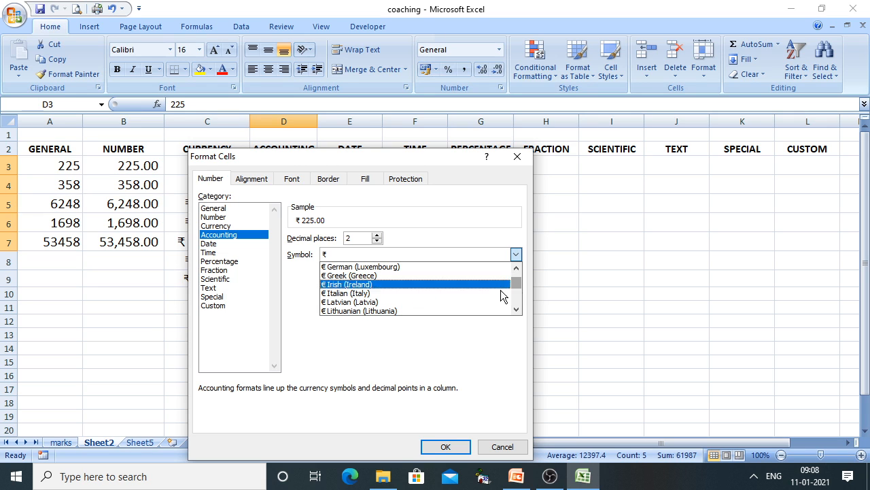
{"action": "left_click", "coordinate": [519, 268]}
{"action": "left_click_drag", "start_coordinate": [519, 268], "coordinate": [516, 271]}
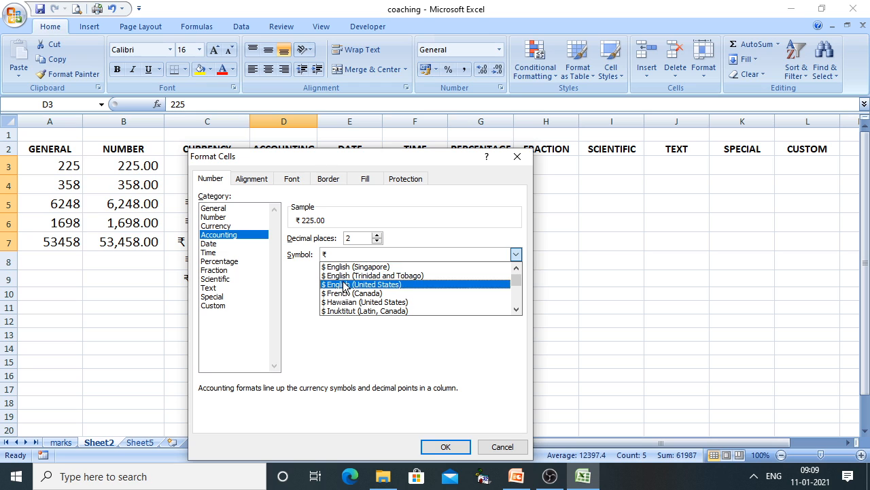
{"action": "left_click", "coordinate": [341, 284]}
{"action": "left_click", "coordinate": [444, 446]}
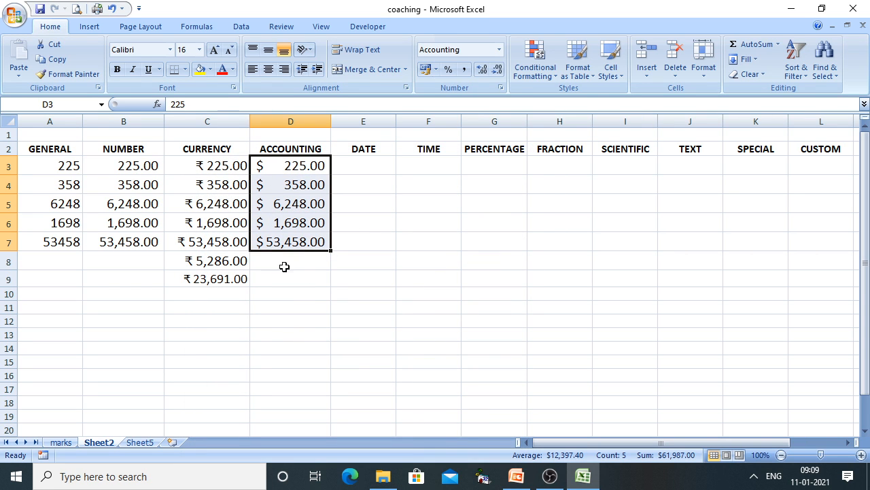
{"action": "left_click", "coordinate": [311, 280]}
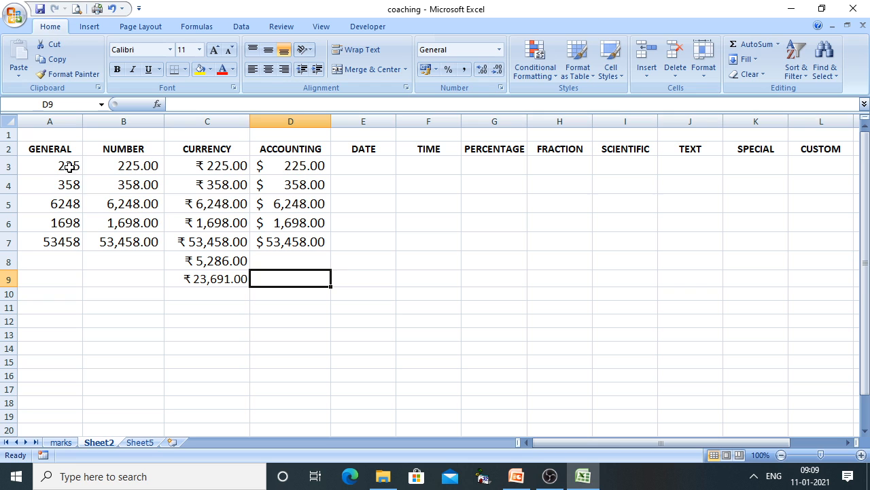
Change D3:D7's Accounting symbol from $ to ₹
{"action": "left_click_drag", "start_coordinate": [271, 173], "coordinate": [267, 246]}
{"action": "right_click", "coordinate": [267, 236]}
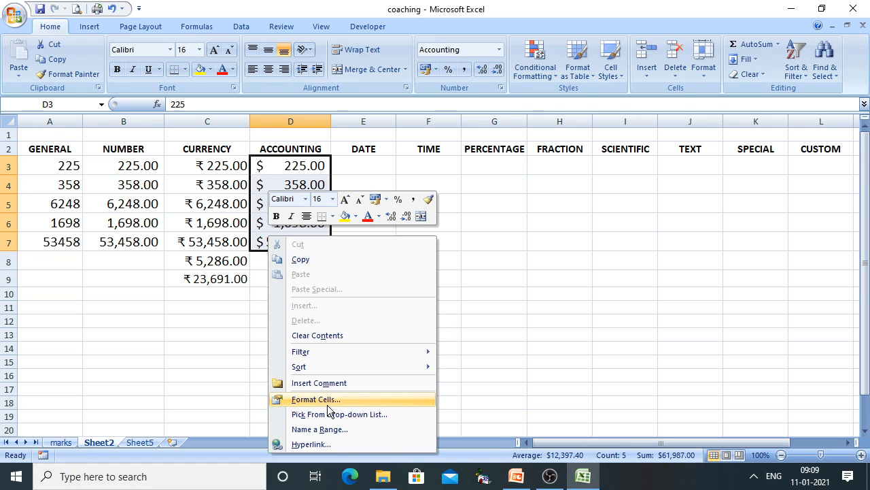
{"action": "left_click", "coordinate": [328, 399]}
{"action": "left_click", "coordinate": [342, 258]}
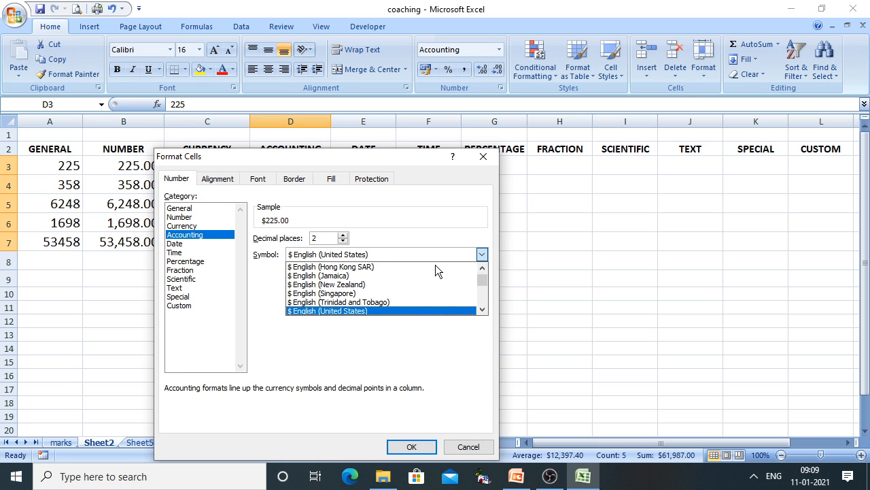
{"action": "left_click_drag", "start_coordinate": [482, 288], "coordinate": [483, 261]}
{"action": "left_click", "coordinate": [310, 276]}
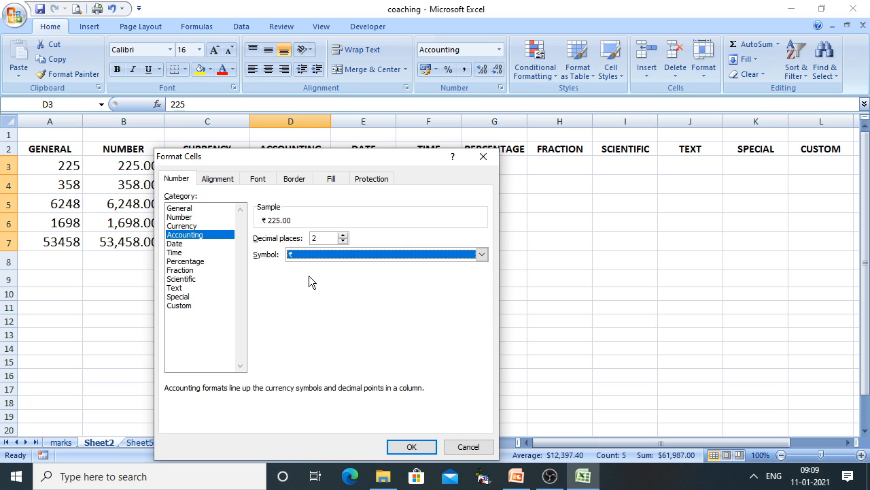
{"action": "left_click", "coordinate": [410, 447]}
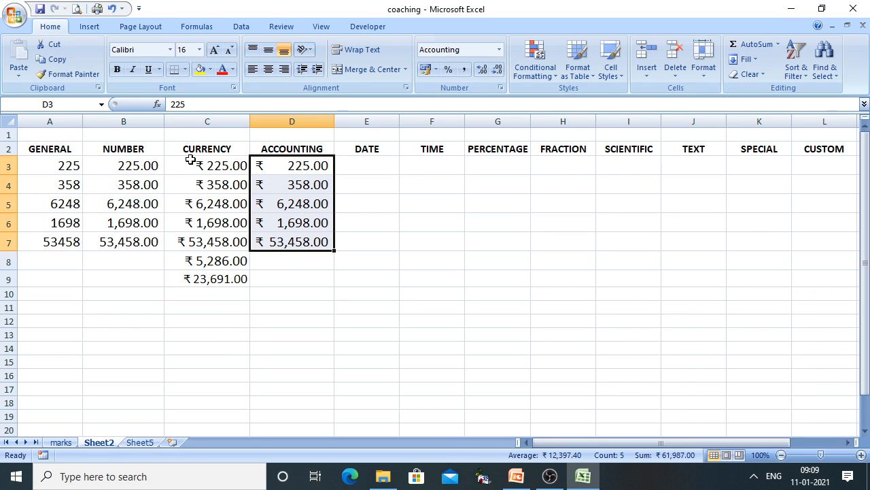
Compare the currency and accounting columns, save the workbook, and return to the slide show
{"action": "left_click_drag", "start_coordinate": [191, 157], "coordinate": [188, 283]}
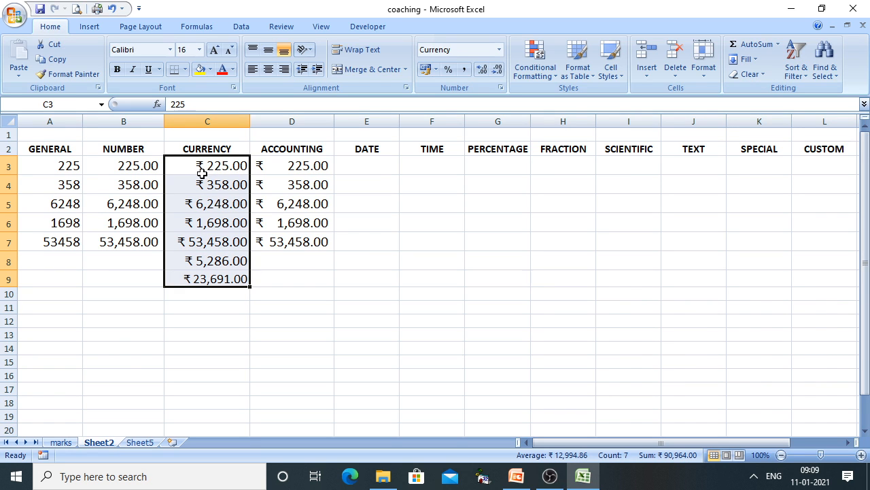
{"action": "left_click", "coordinate": [281, 174]}
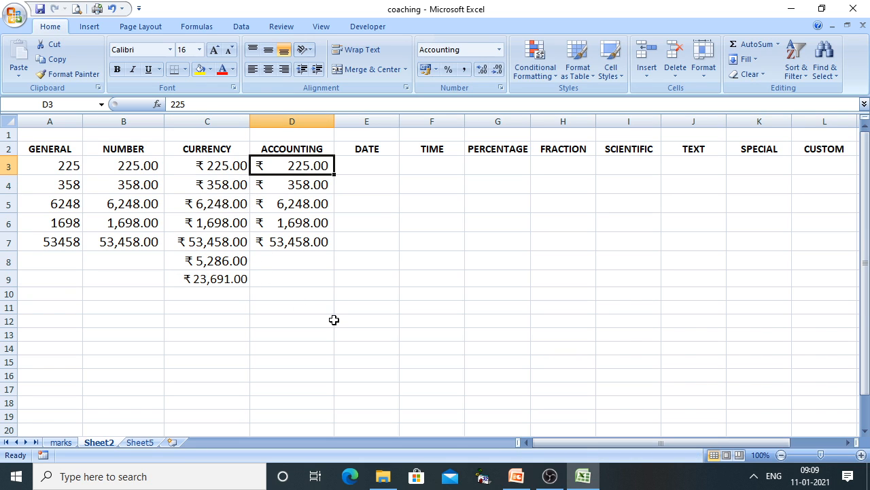
{"action": "left_click", "coordinate": [332, 320]}
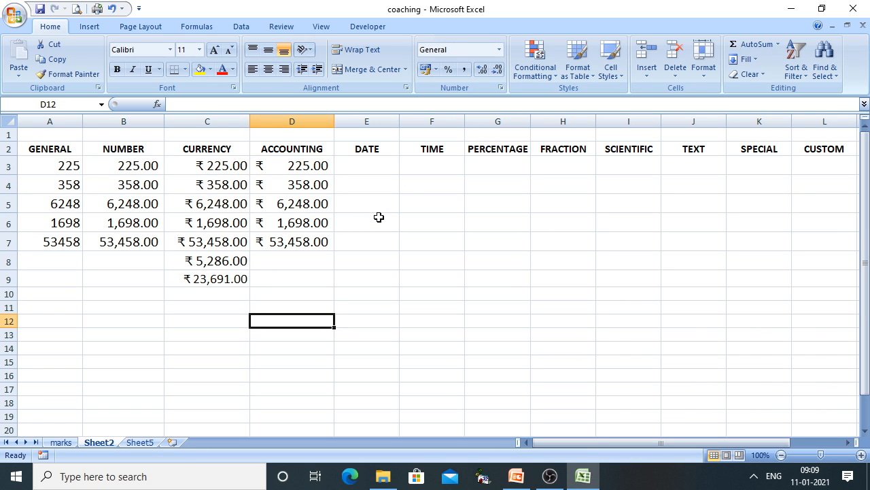
{"action": "left_click", "coordinate": [40, 9]}
{"action": "left_click", "coordinate": [516, 476]}
Reveal the Date format point on the slide, then go back to Excel
{"action": "left_click", "coordinate": [716, 319]}
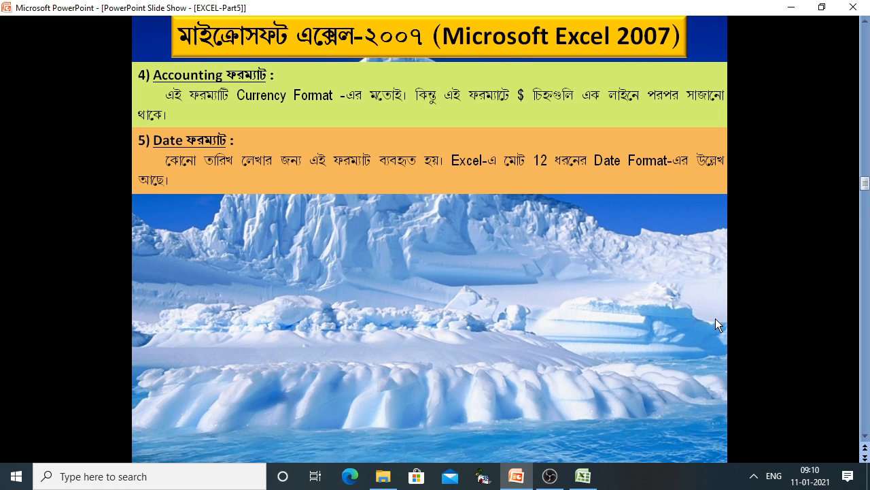
{"action": "mouse_move", "coordinate": [582, 476]}
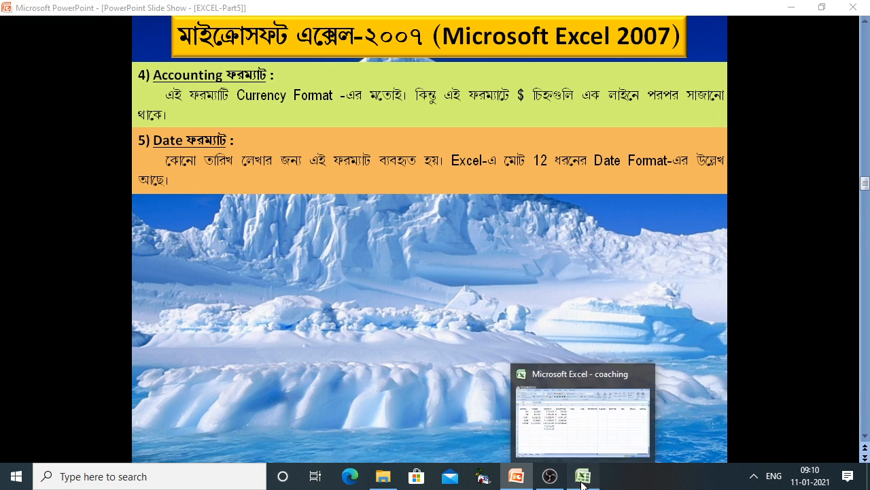
{"action": "left_click", "coordinate": [559, 440]}
Type 01022021 into E3, which shows as 1022021, and select the DATE cells below
{"action": "left_click", "coordinate": [374, 166]}
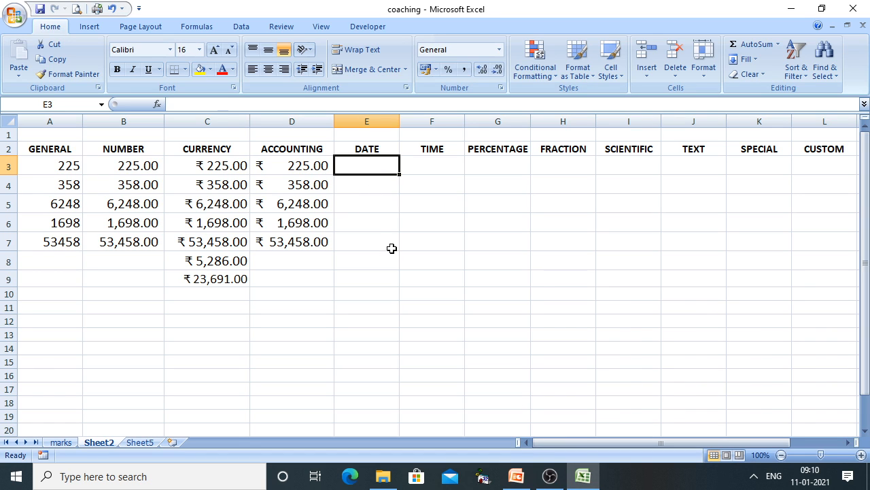
{"action": "type", "text": "0102"}
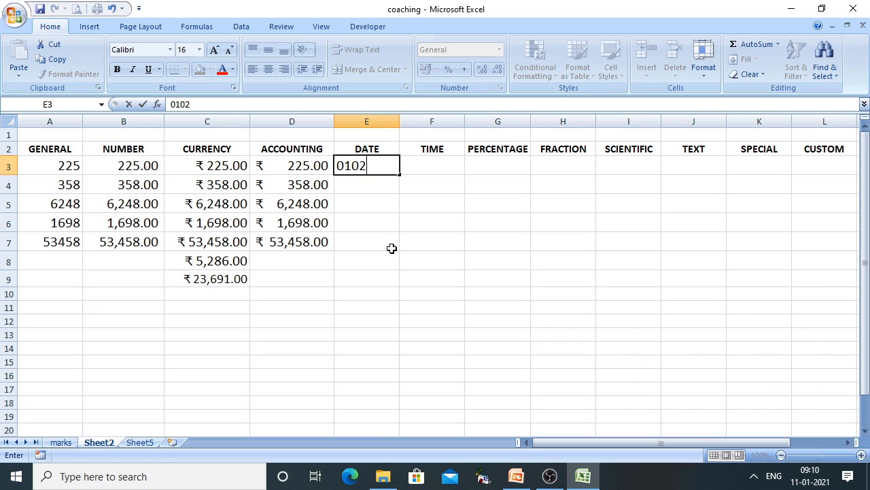
{"action": "type", "text": "2021"}
{"action": "left_click", "coordinate": [393, 243]}
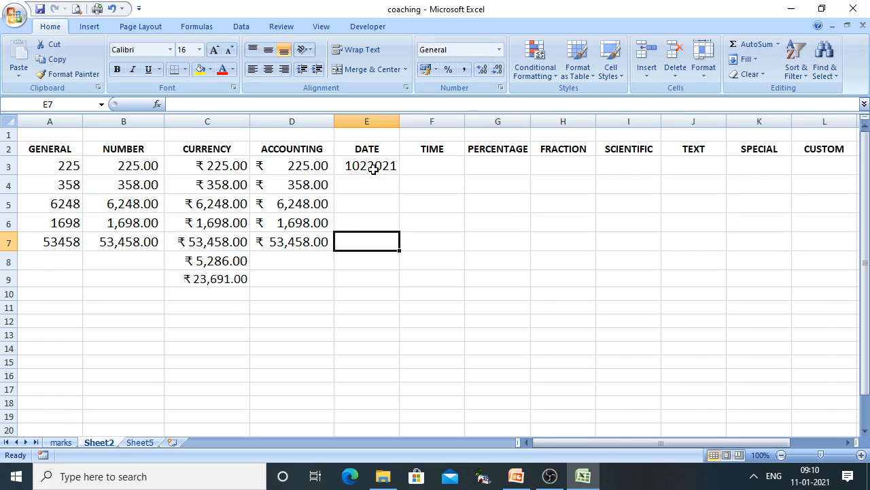
{"action": "left_click_drag", "start_coordinate": [373, 170], "coordinate": [360, 292]}
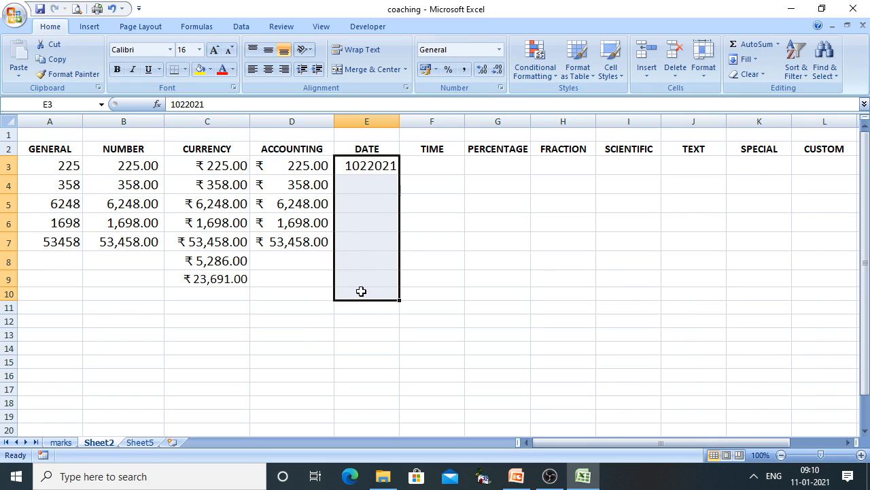
Apply a Date format to the DATE cells and widen column E so E3 shows 12-03-4698
{"action": "right_click", "coordinate": [372, 260]}
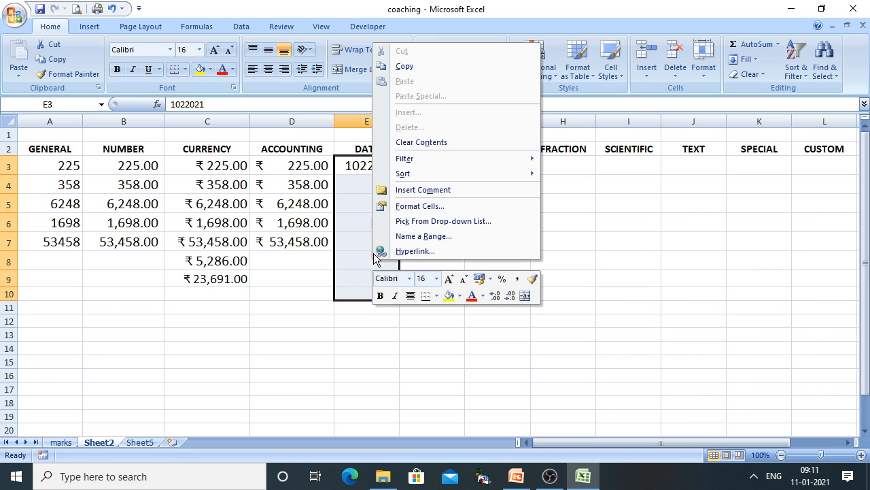
{"action": "left_click", "coordinate": [424, 213]}
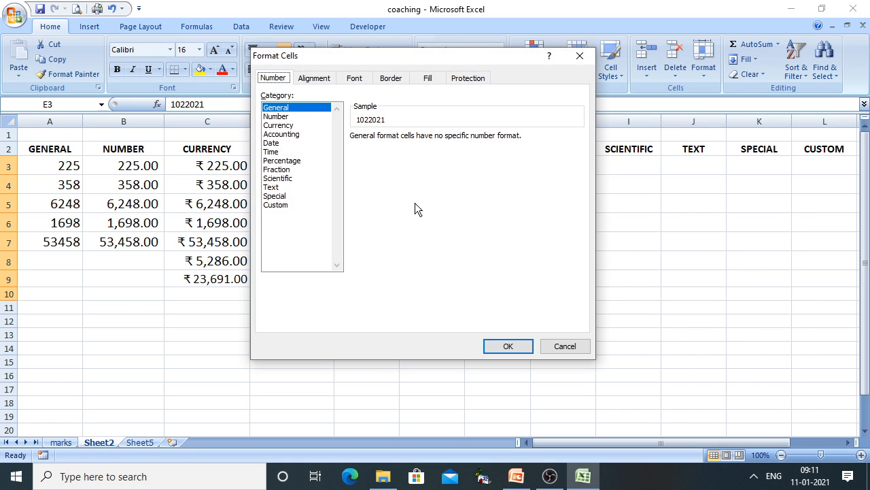
{"action": "left_click", "coordinate": [275, 144]}
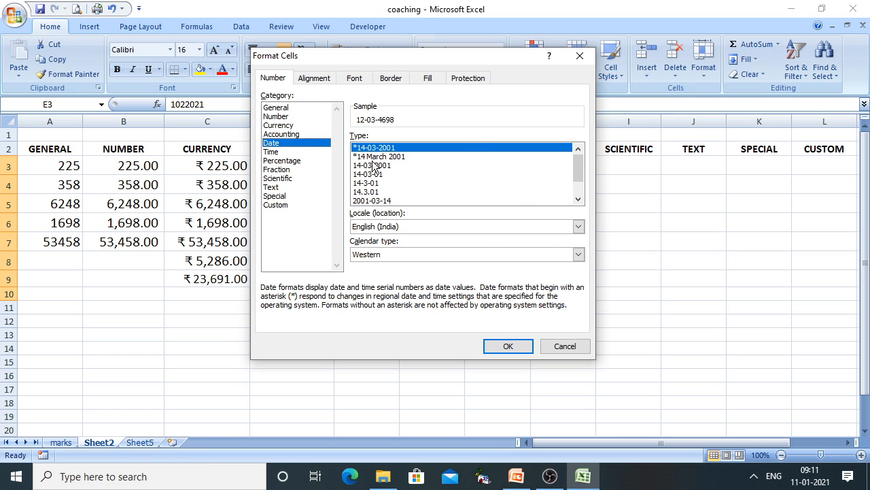
{"action": "mouse_move", "coordinate": [578, 168]}
{"action": "left_mouse_down"}
{"action": "mouse_move", "coordinate": [578, 198]}
{"action": "mouse_move", "coordinate": [577, 163]}
{"action": "left_mouse_up"}
{"action": "left_click", "coordinate": [510, 348]}
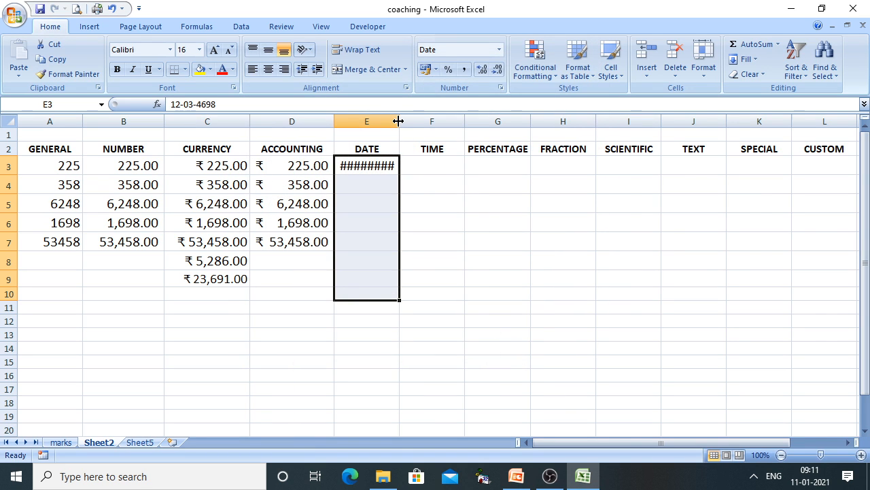
{"action": "left_click_drag", "start_coordinate": [399, 121], "coordinate": [416, 123]}
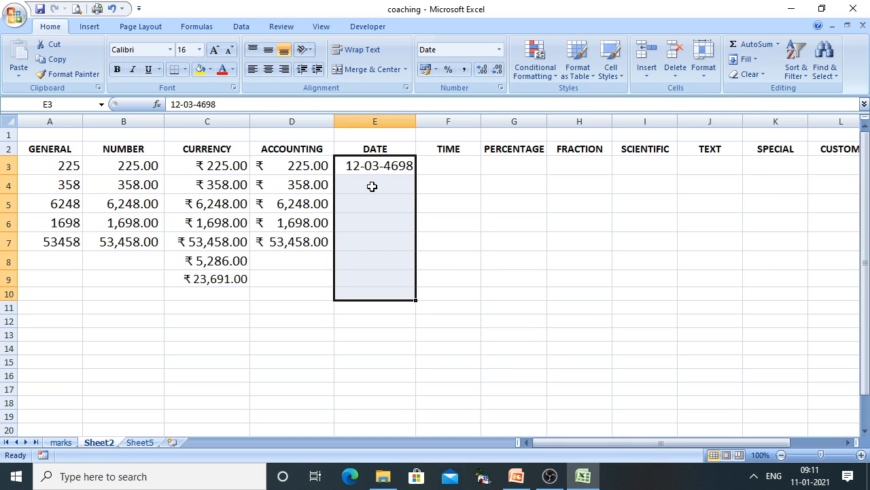
{"action": "left_click", "coordinate": [387, 170]}
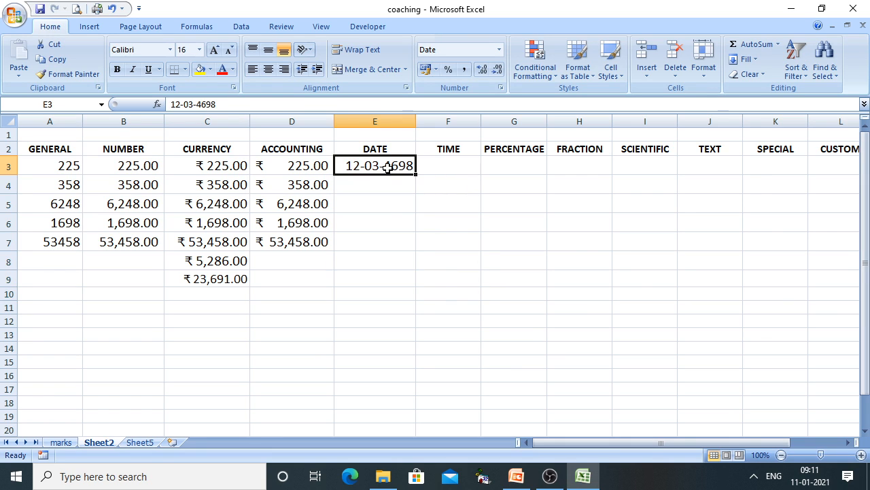
Enter 01/02/2021 in E3 and 01/01/2021 in E4, then select E3:E12
{"action": "type", "text": "01"}
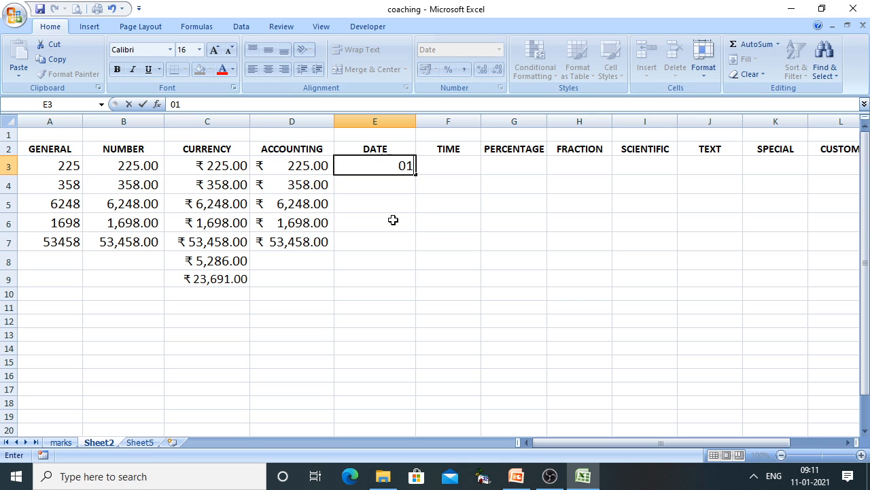
{"action": "type", "text": "/02/22"}
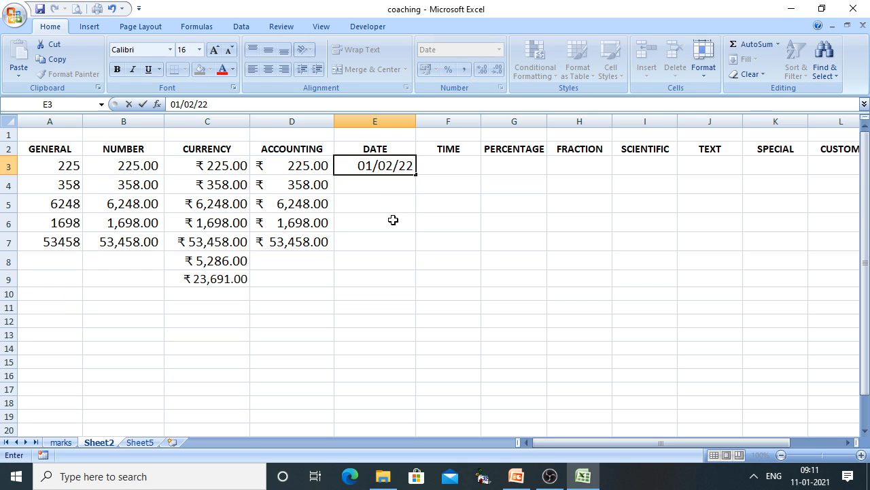
{"action": "key", "text": "BackSpace"}
{"action": "type", "text": "021"}
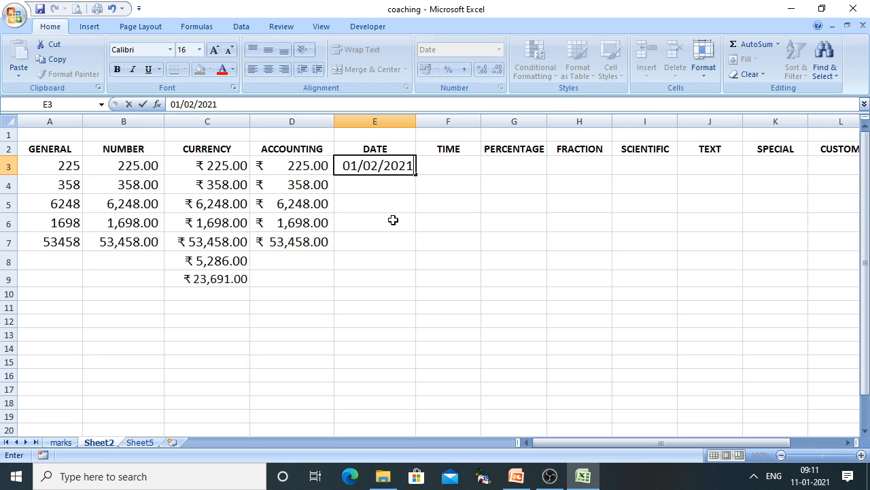
{"action": "left_click", "coordinate": [393, 219]}
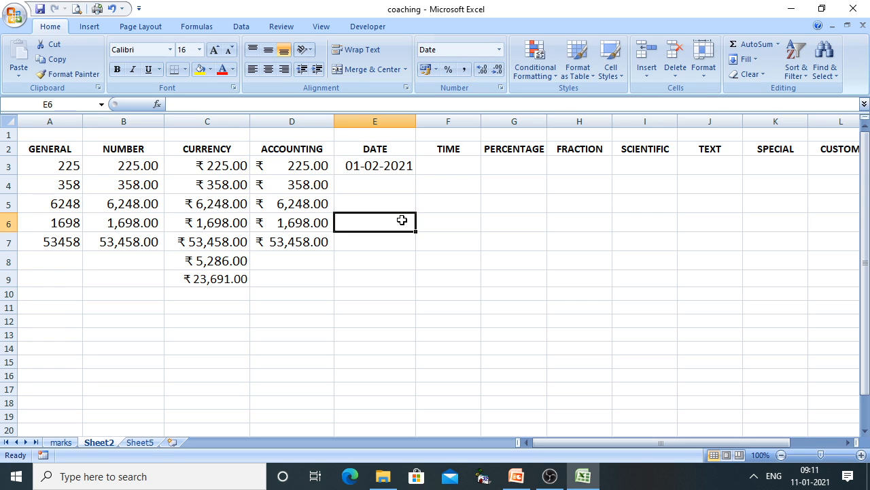
{"action": "left_click", "coordinate": [395, 183]}
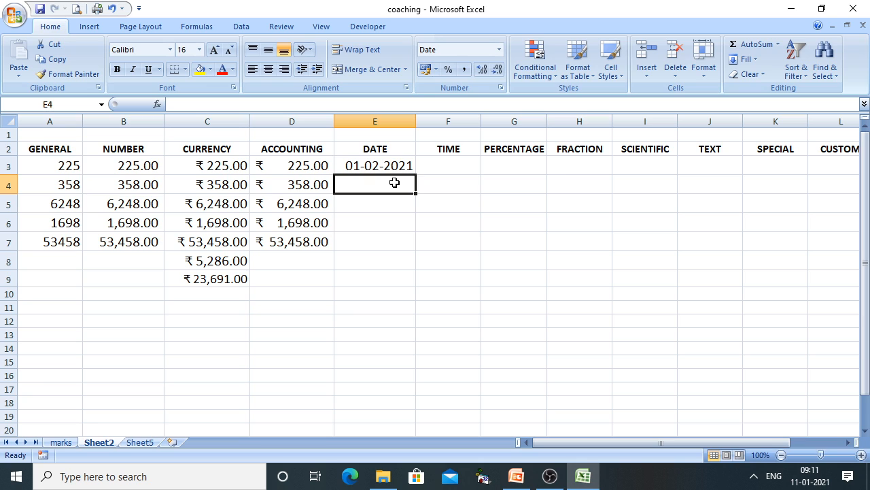
{"action": "type", "text": "01/01"}
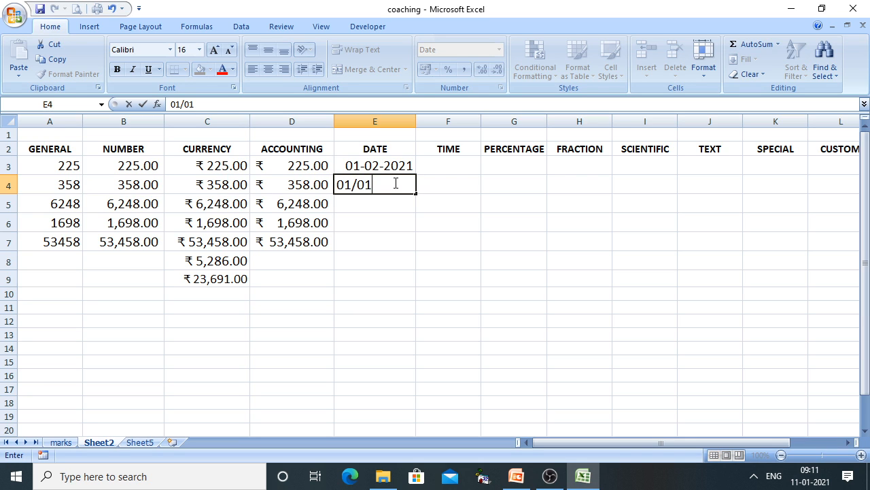
{"action": "type", "text": "/2021"}
{"action": "key", "text": "Return"}
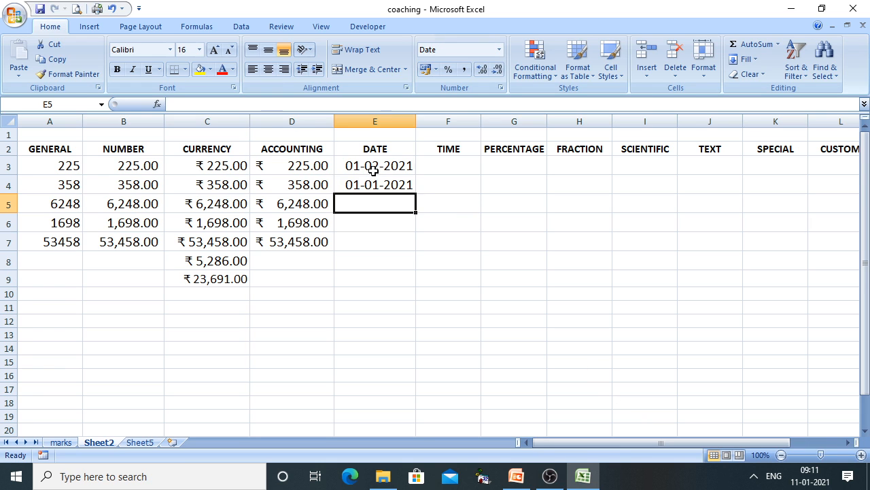
{"action": "left_click", "coordinate": [373, 166]}
{"action": "left_click_drag", "start_coordinate": [373, 166], "coordinate": [358, 324]}
Give E3:E12 the long '14 March 2001' date format, widen column E, and type 05/03/2020 in E5
{"action": "right_click", "coordinate": [363, 243]}
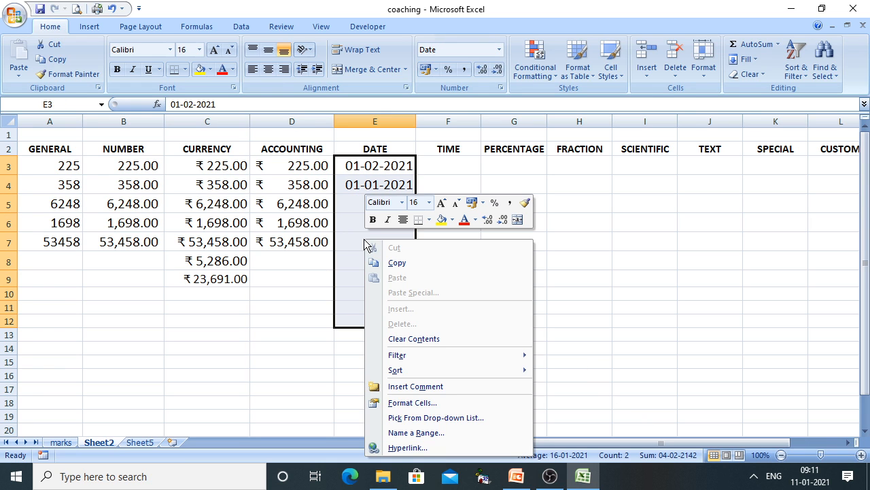
{"action": "left_click", "coordinate": [415, 402]}
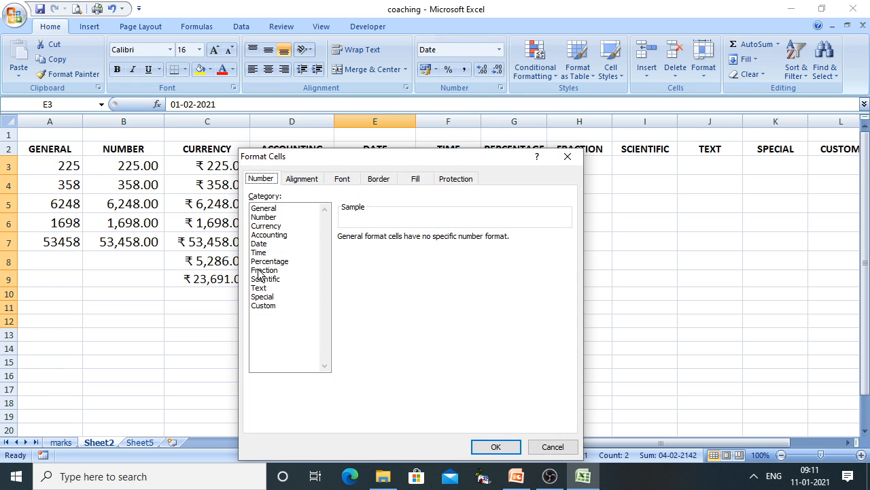
{"action": "left_click", "coordinate": [259, 244]}
{"action": "left_click", "coordinate": [369, 259]}
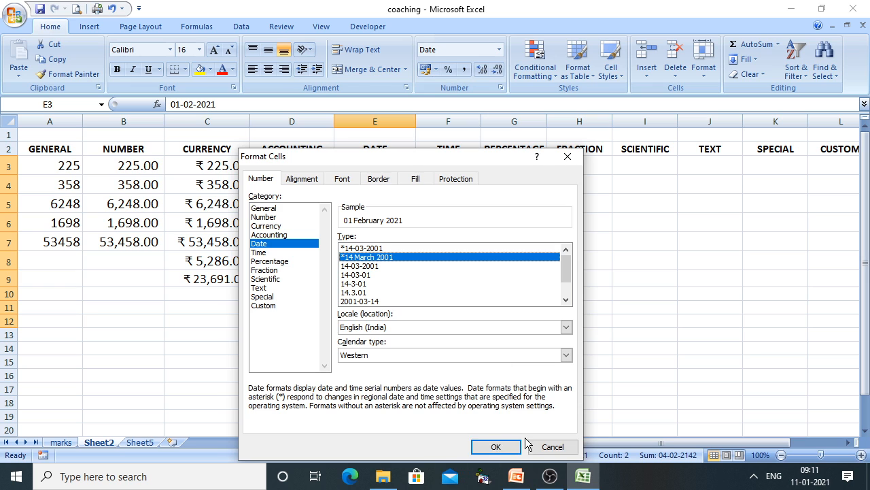
{"action": "left_click", "coordinate": [493, 447]}
{"action": "left_click_drag", "start_coordinate": [416, 121], "coordinate": [460, 123]}
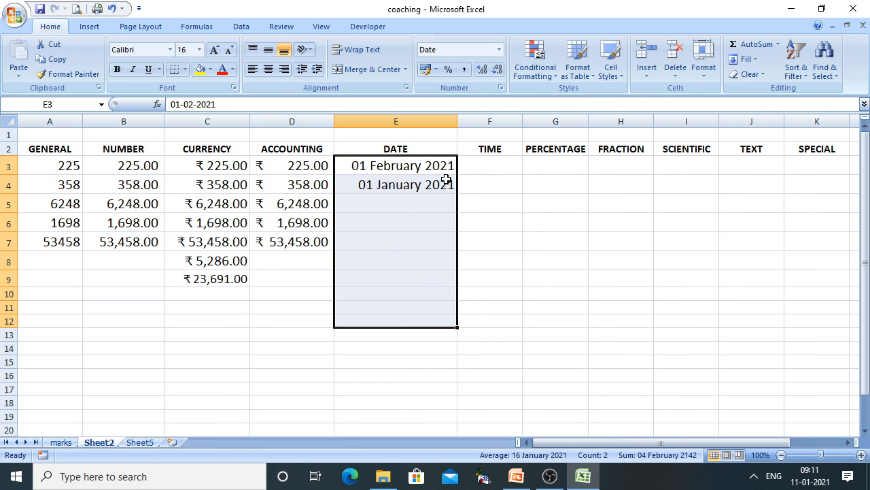
{"action": "left_click", "coordinate": [357, 202]}
{"action": "type", "text": "0"}
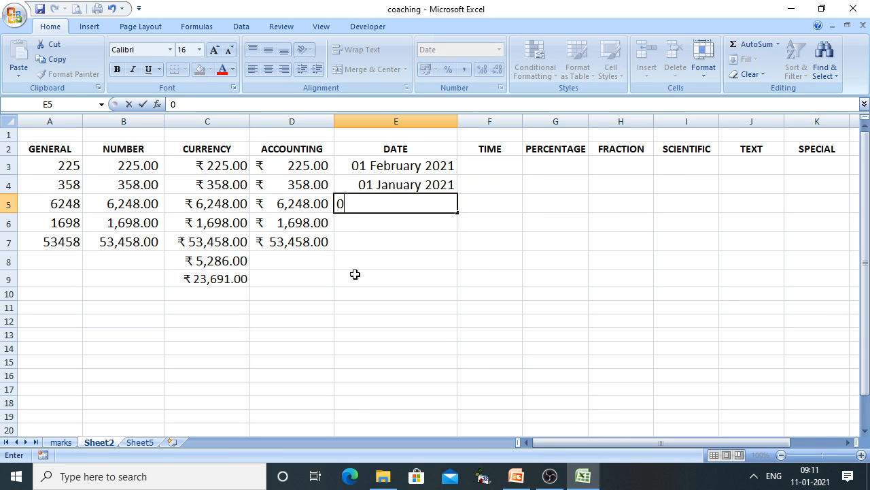
{"action": "type", "text": "5/03/2020"}
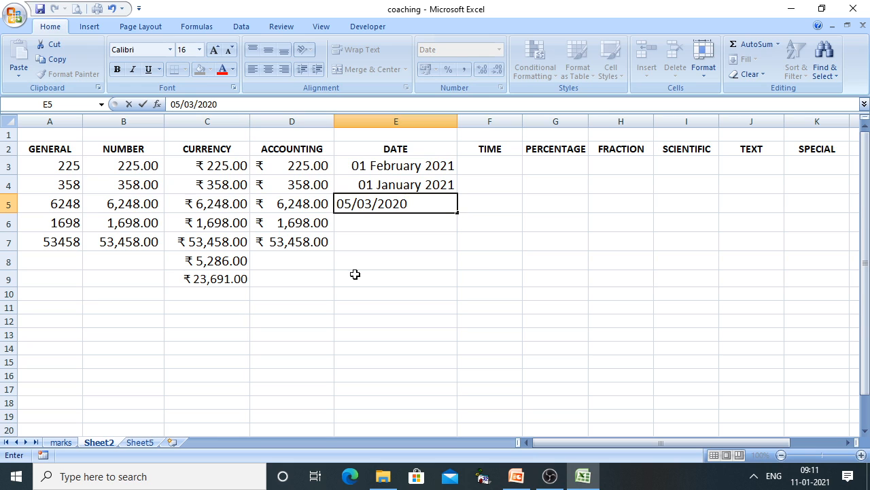
Commit 05/03/2020 in E5 so it shows as 05 March 2020
{"action": "key", "text": "Return"}
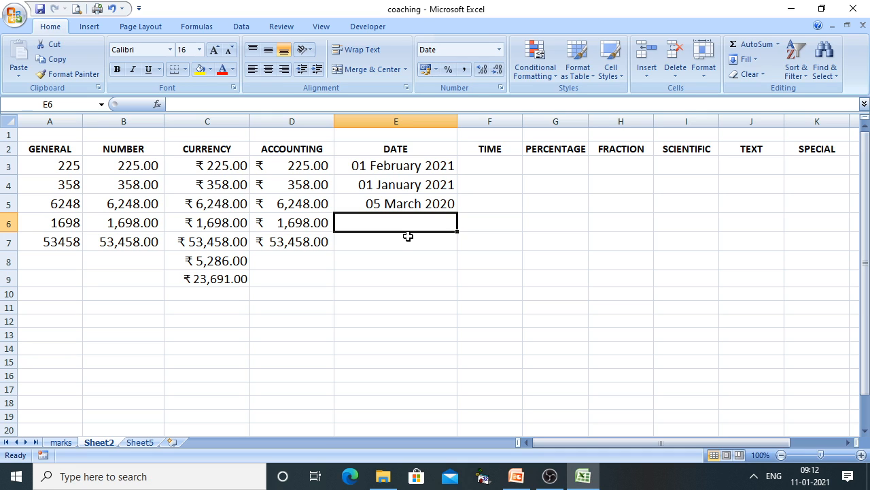
Format the DATE cells E3:E8 with the 14-03-2001 date type
{"action": "left_click_drag", "start_coordinate": [405, 166], "coordinate": [393, 262]}
{"action": "right_click", "coordinate": [389, 217]}
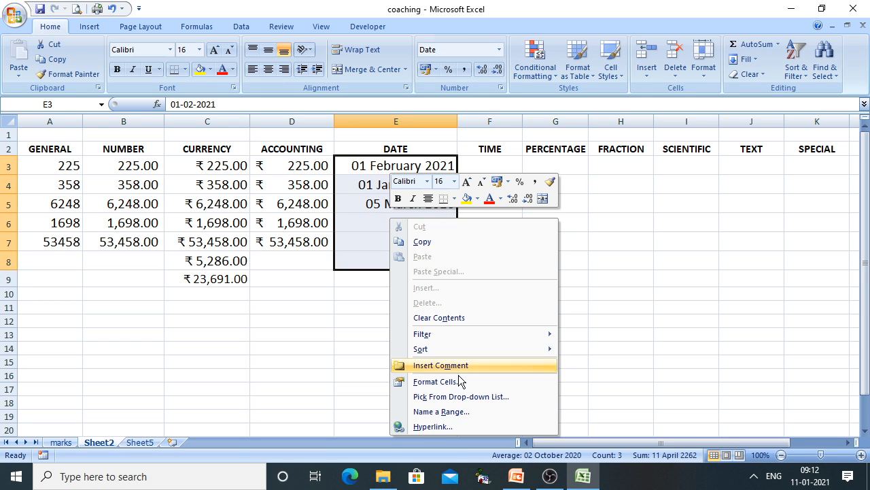
{"action": "left_click", "coordinate": [439, 385]}
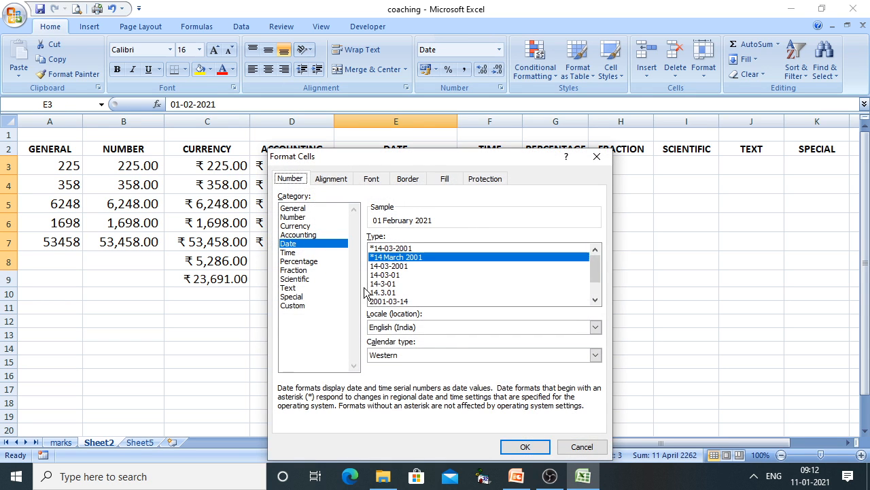
{"action": "left_click", "coordinate": [393, 266]}
{"action": "left_click", "coordinate": [524, 446]}
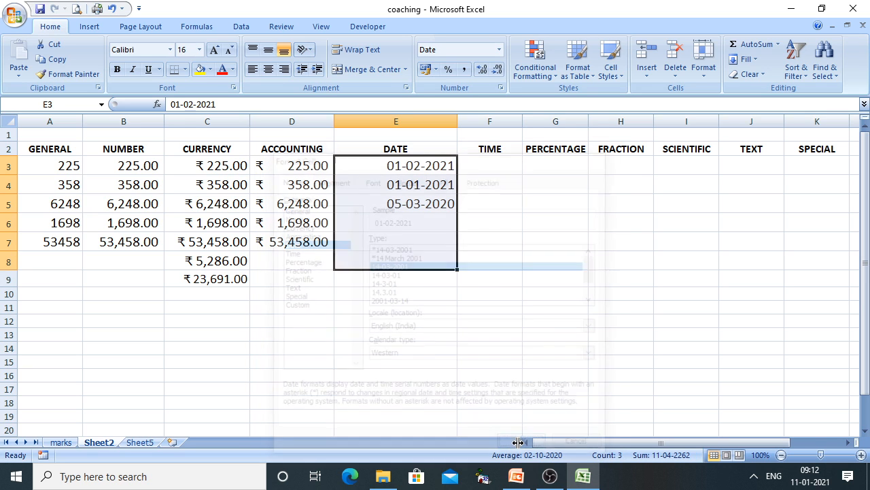
Reformat the dates year-first with the 2001-03-14 type, e.g. 2021-02-01
{"action": "right_click", "coordinate": [416, 200]}
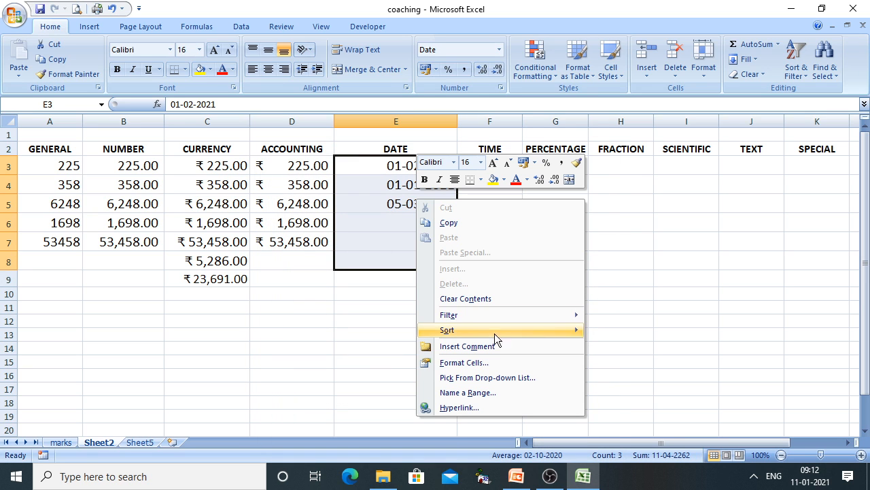
{"action": "left_click", "coordinate": [465, 361]}
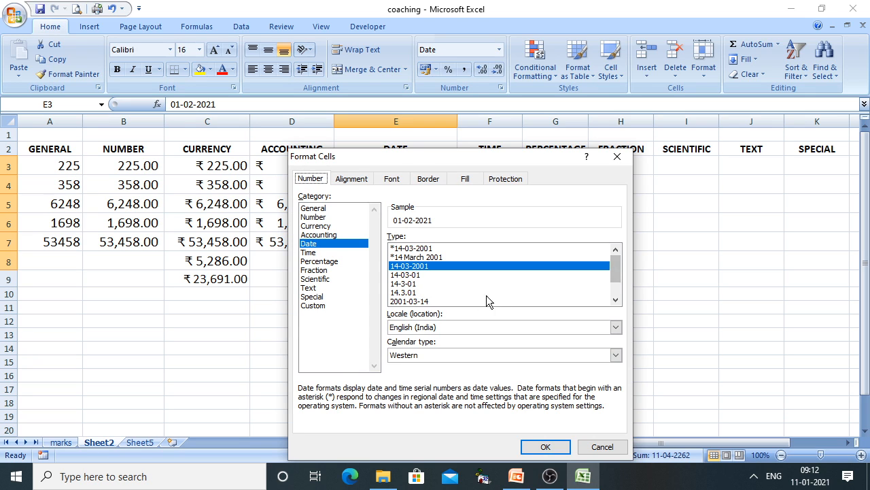
{"action": "left_click", "coordinate": [420, 301]}
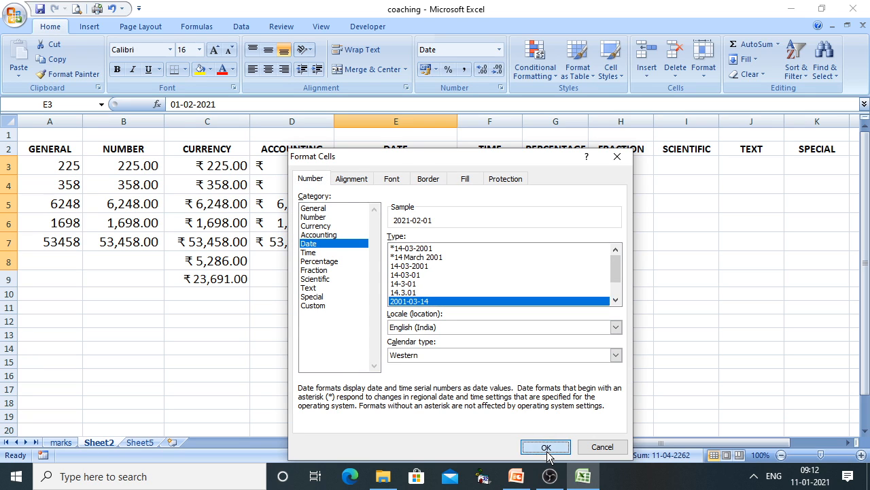
{"action": "left_click", "coordinate": [546, 447]}
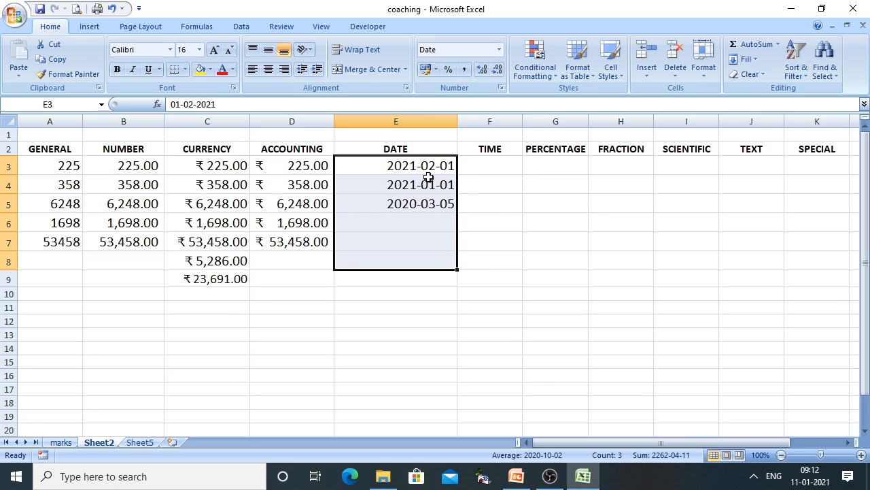
Apply the 'Wednesday, 14 March, 2001' date style and widen column E
{"action": "right_click", "coordinate": [392, 201]}
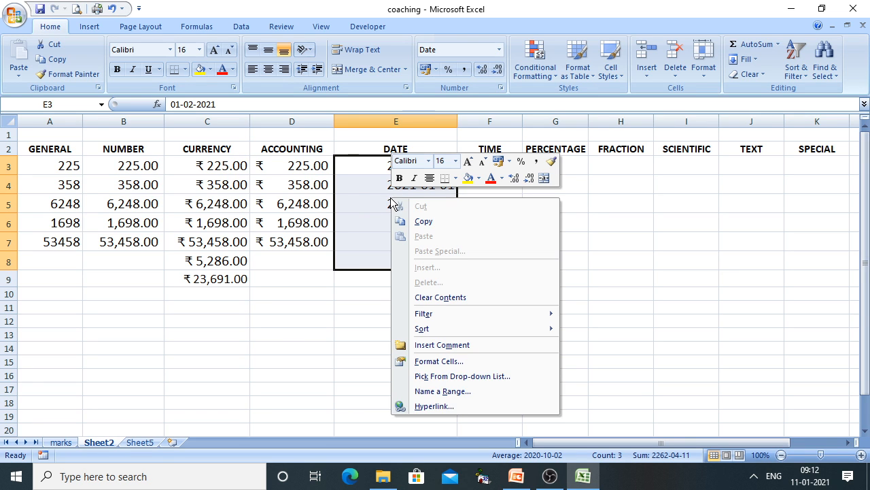
{"action": "left_click", "coordinate": [451, 360]}
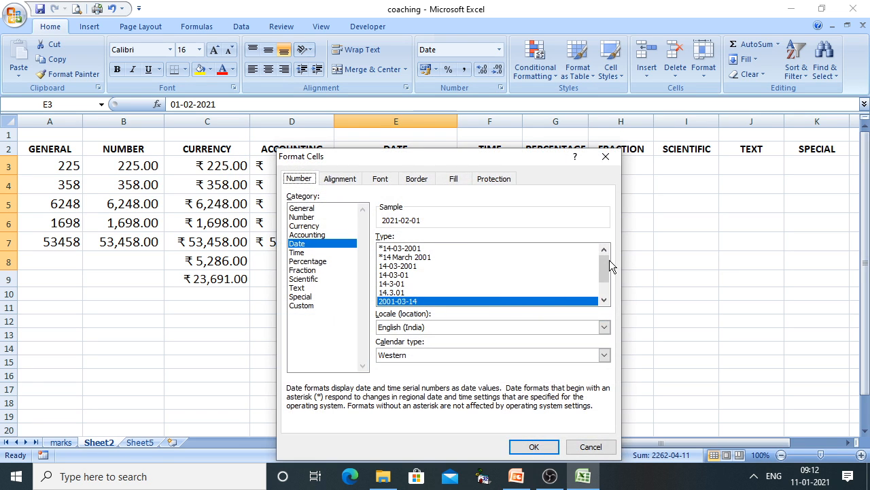
{"action": "scroll", "coordinate": [604, 267], "scroll_direction": "down", "scroll_amount": 1}
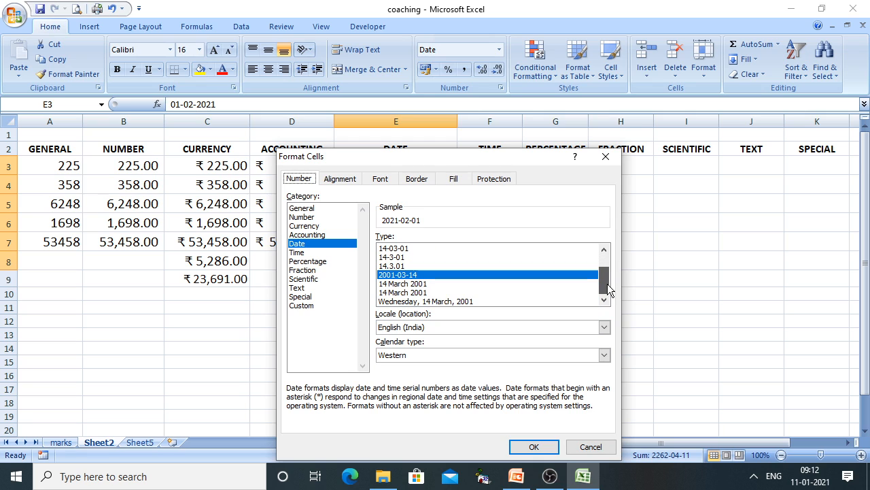
{"action": "left_click", "coordinate": [440, 301]}
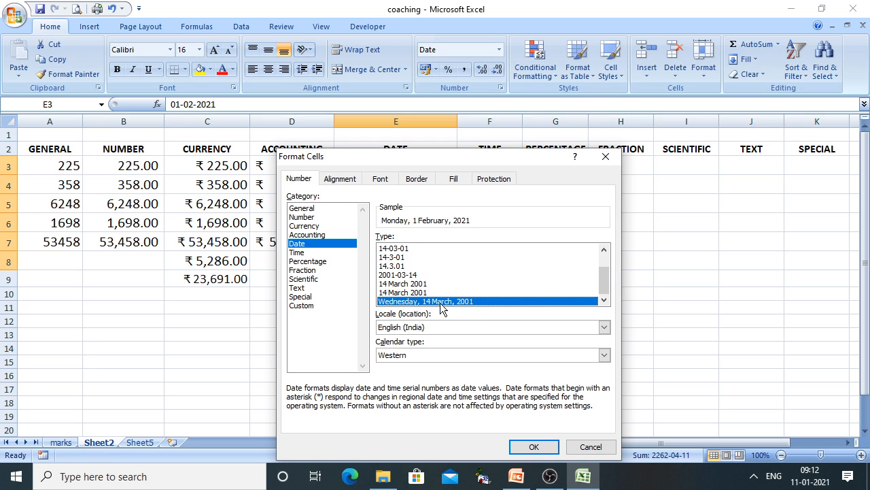
{"action": "left_click", "coordinate": [533, 449]}
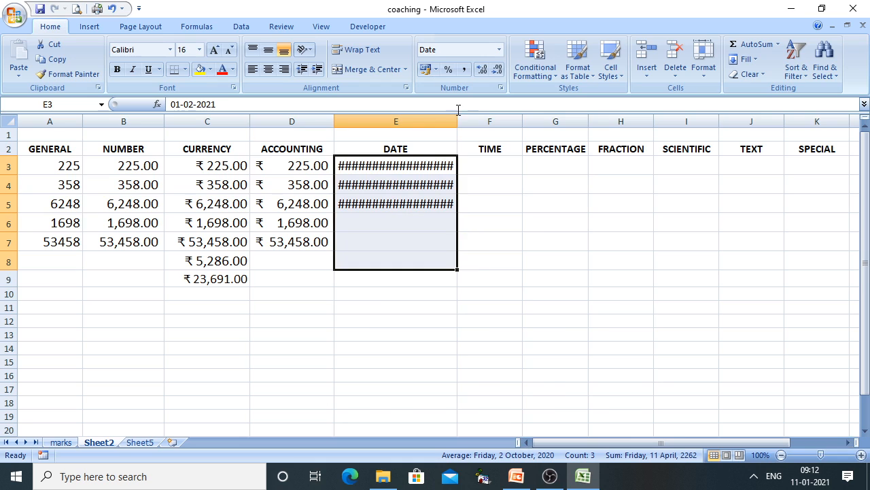
{"action": "left_click_drag", "start_coordinate": [457, 121], "coordinate": [514, 131]}
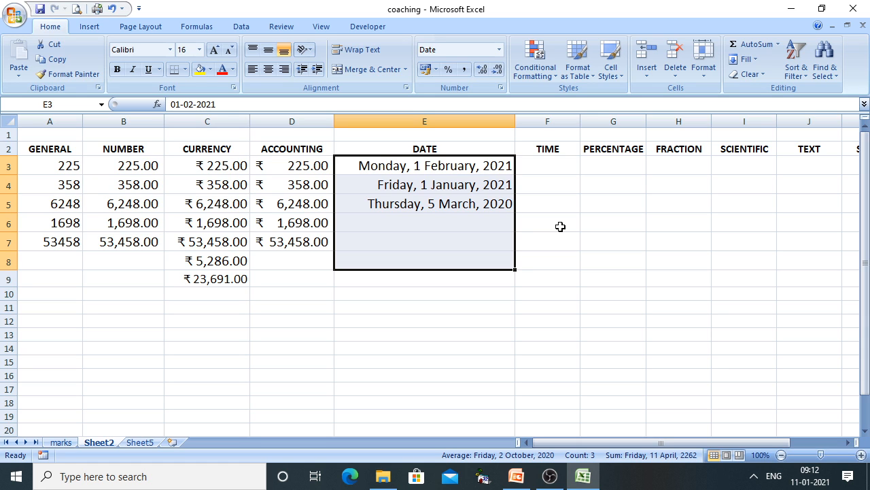
Return the dates to the *14-03-2001 style and autofit column E to them
{"action": "right_click", "coordinate": [441, 202]}
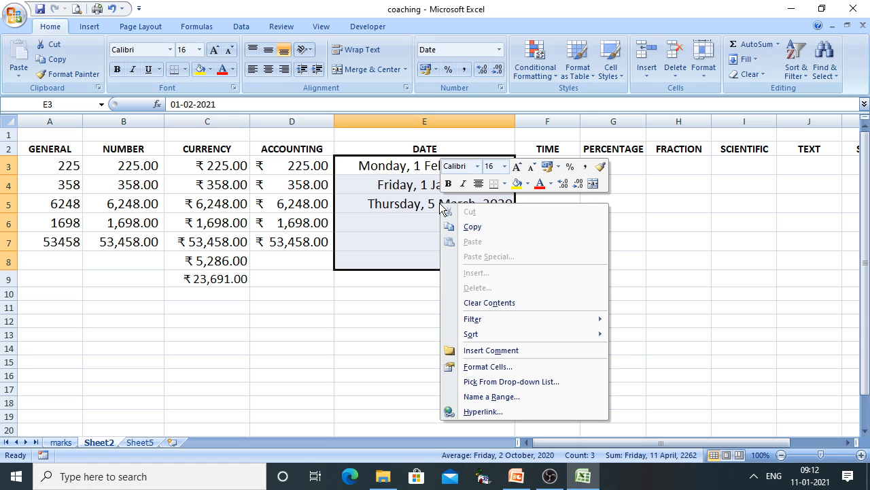
{"action": "left_click", "coordinate": [478, 367]}
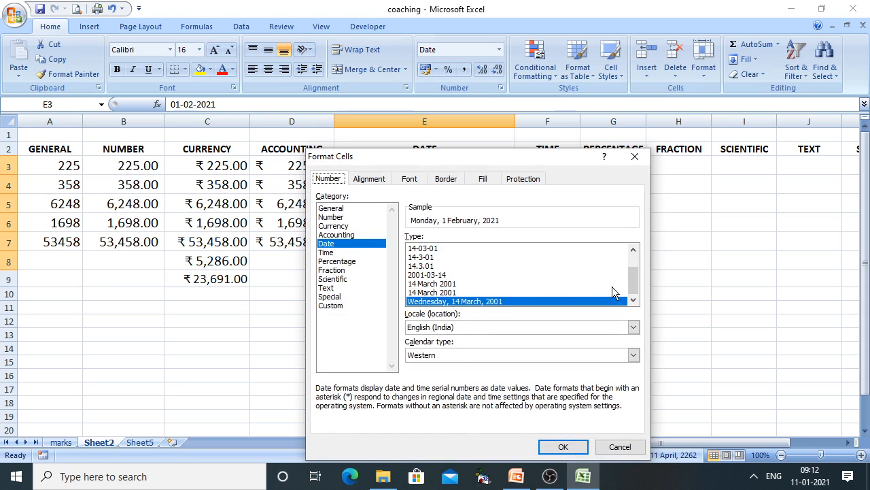
{"action": "left_click_drag", "start_coordinate": [636, 280], "coordinate": [636, 268]}
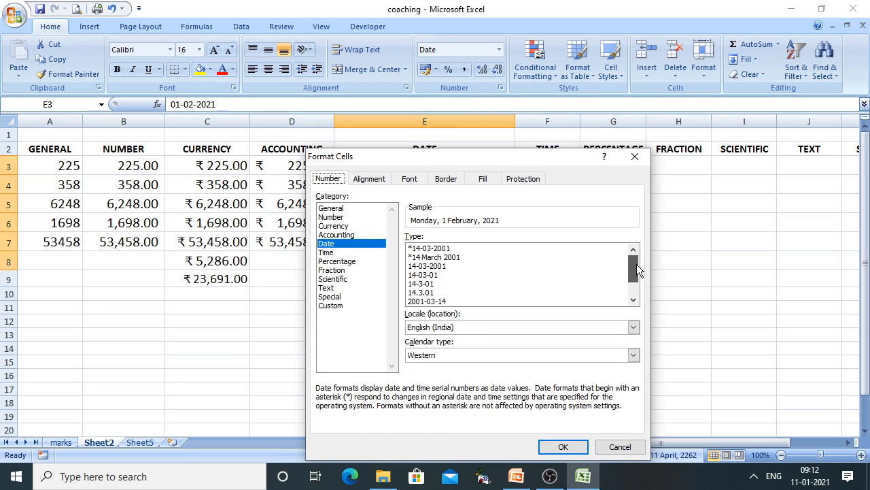
{"action": "left_click", "coordinate": [438, 258]}
{"action": "left_click", "coordinate": [438, 249]}
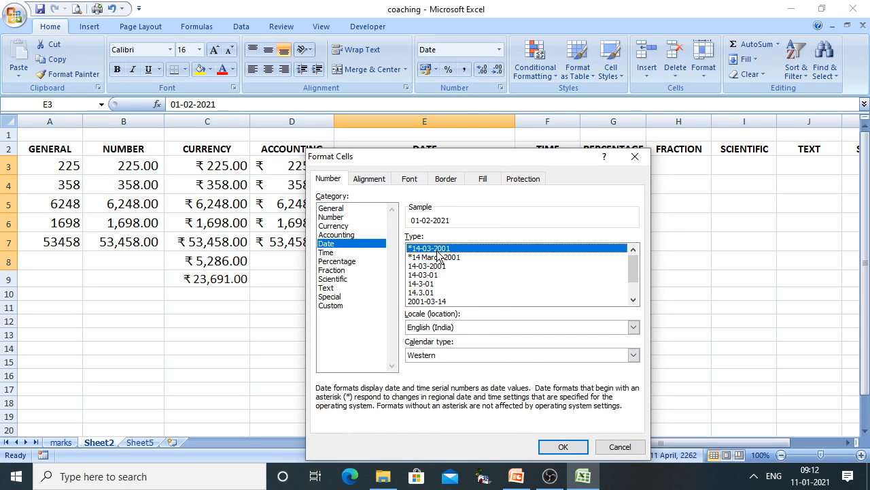
{"action": "left_click", "coordinate": [561, 446]}
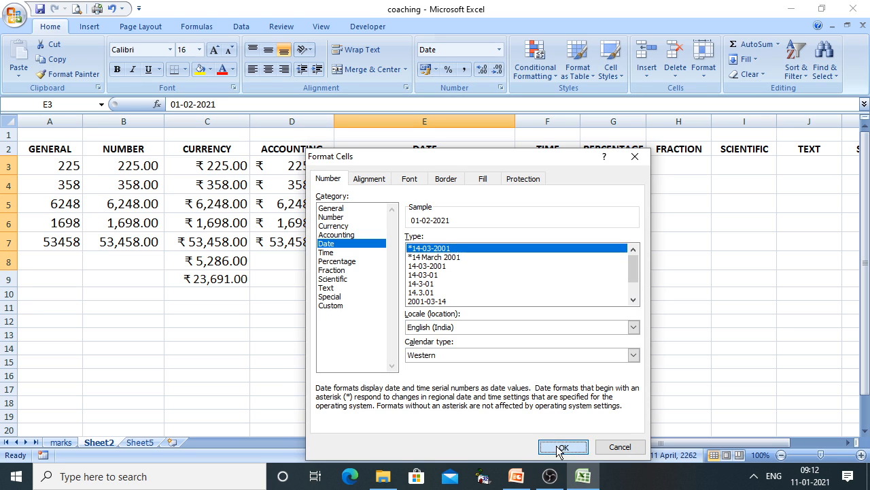
{"action": "double_click", "coordinate": [516, 119]}
{"action": "left_click", "coordinate": [464, 258]}
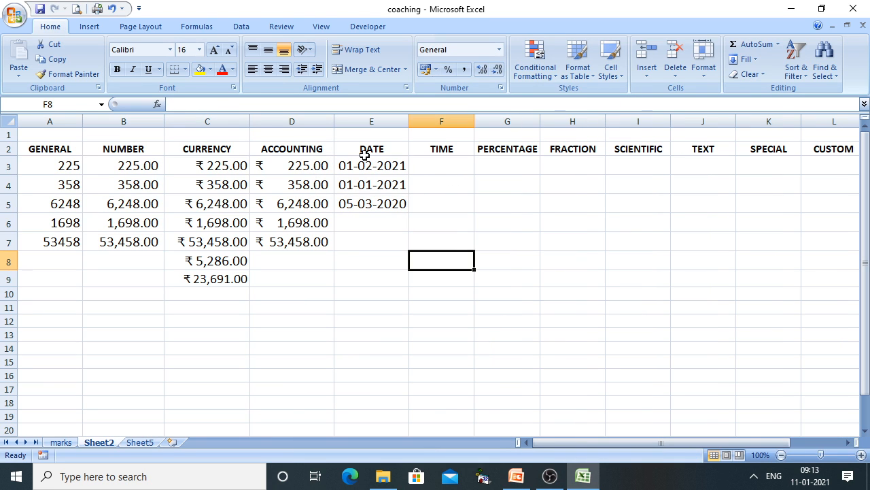
Reveal the Time format point on the PowerPoint slide, then return to Excel
{"action": "left_click", "coordinate": [516, 476]}
{"action": "left_click", "coordinate": [489, 381]}
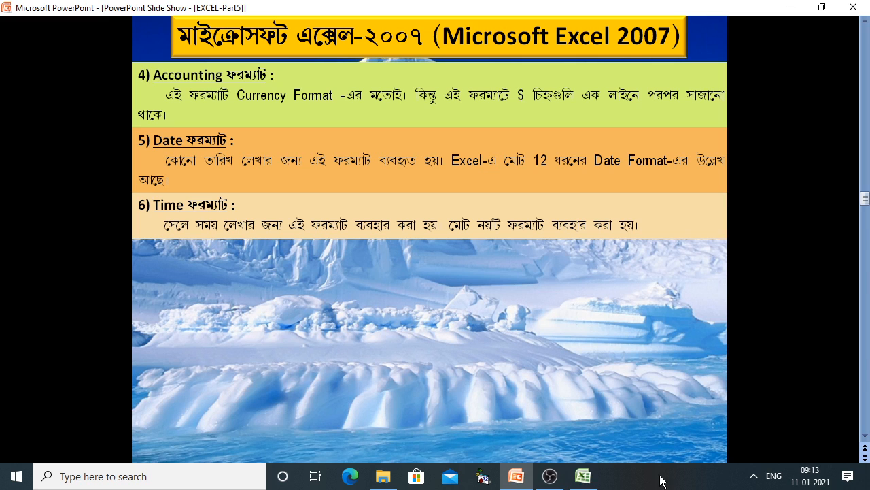
{"action": "left_click", "coordinate": [582, 476]}
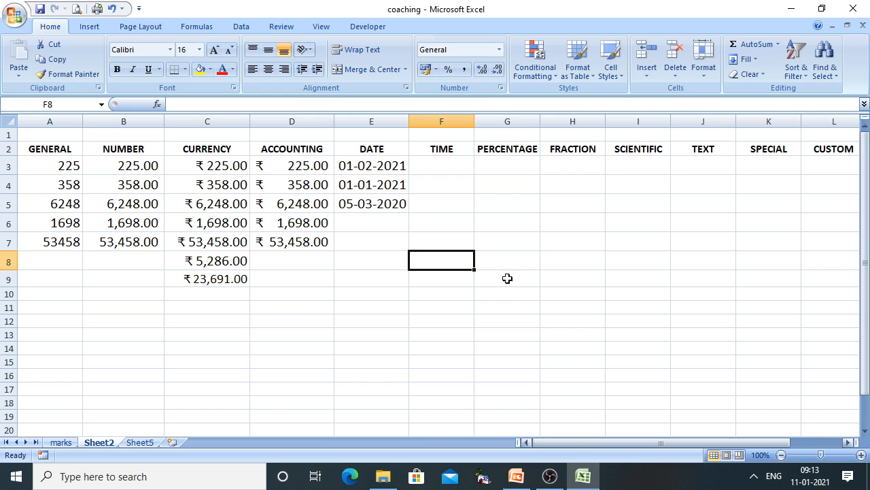
Type 5:05 into cell F3 under TIME
{"action": "left_click", "coordinate": [453, 167]}
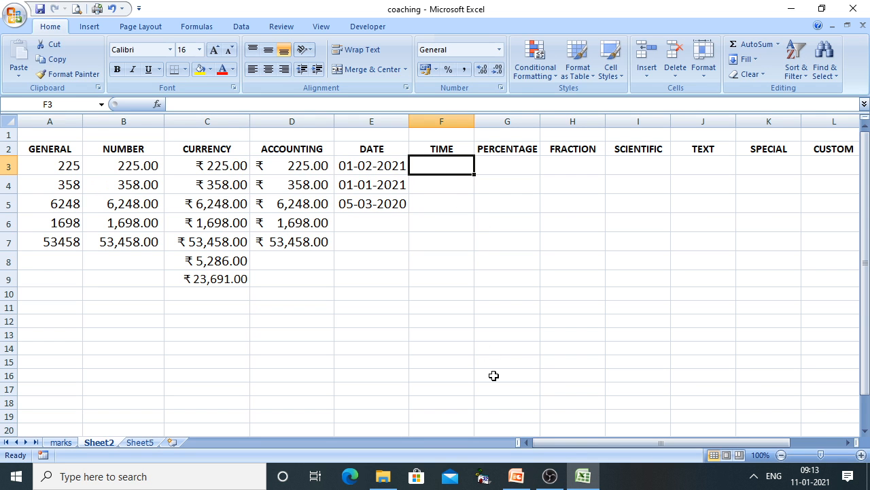
{"action": "type", "text": "5"}
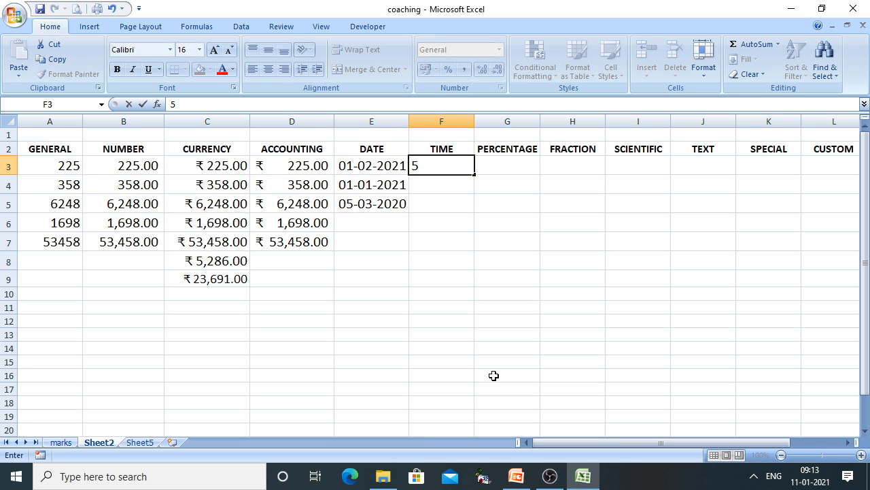
{"action": "type", "text": ":05"}
{"action": "left_click", "coordinate": [493, 375]}
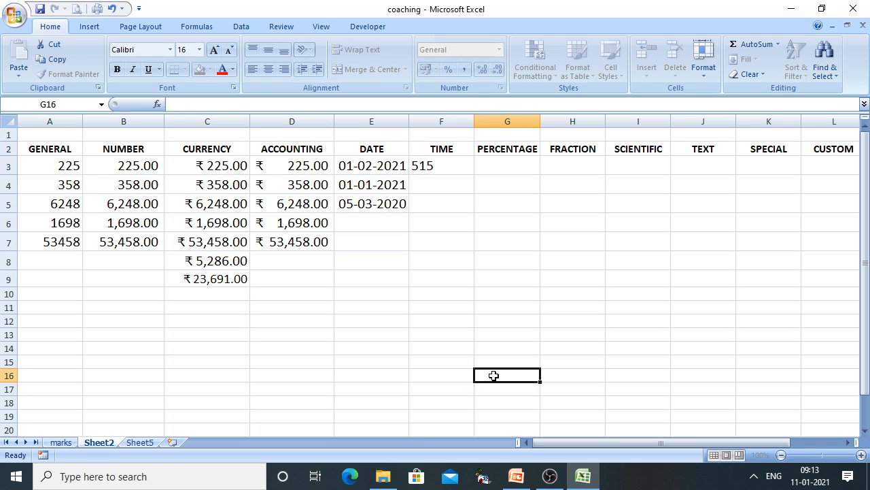
Apply the Time number format to the TIME cells F3 downward
{"action": "left_click_drag", "start_coordinate": [461, 167], "coordinate": [444, 319]}
{"action": "right_click", "coordinate": [443, 240]}
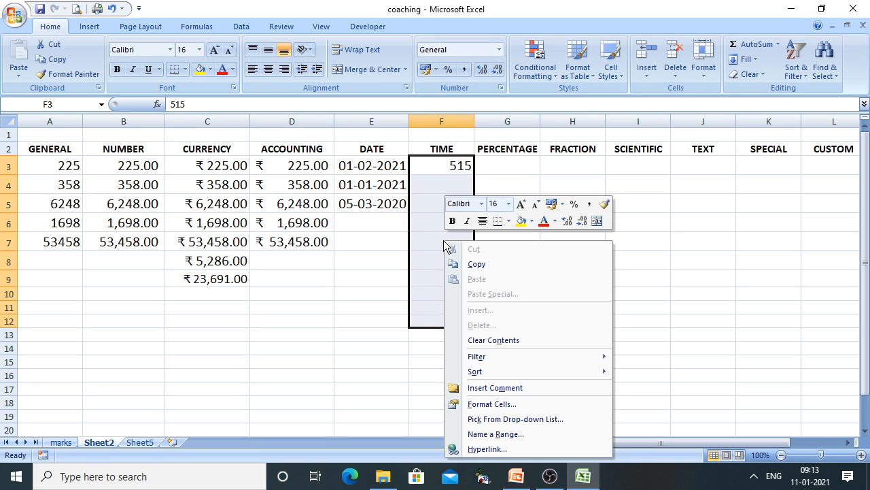
{"action": "left_click", "coordinate": [491, 404]}
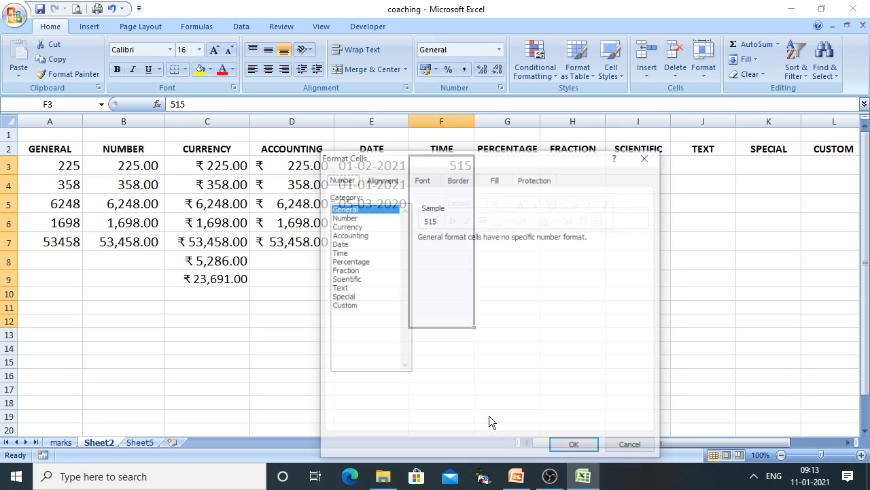
{"action": "left_click", "coordinate": [345, 253]}
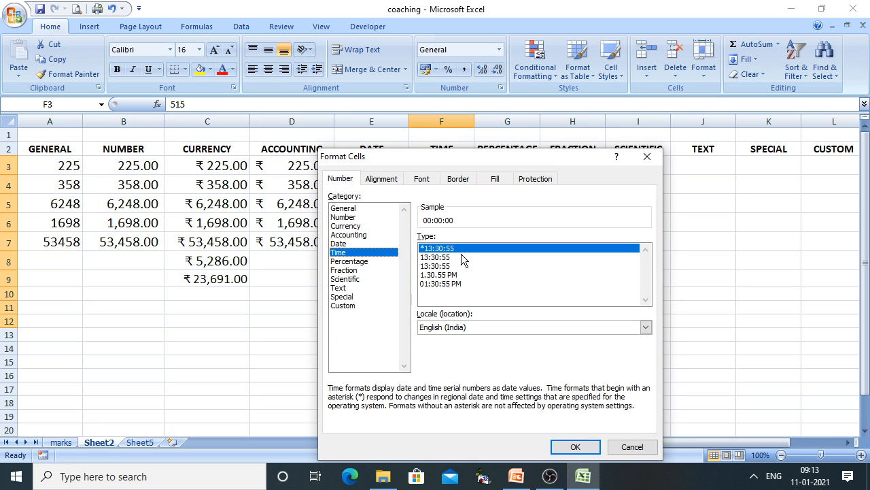
{"action": "left_click", "coordinate": [576, 446]}
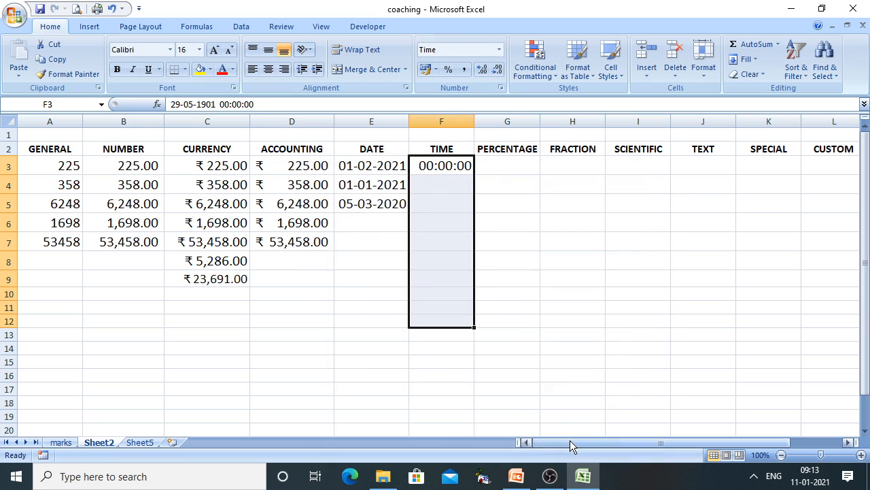
{"action": "left_click", "coordinate": [437, 186]}
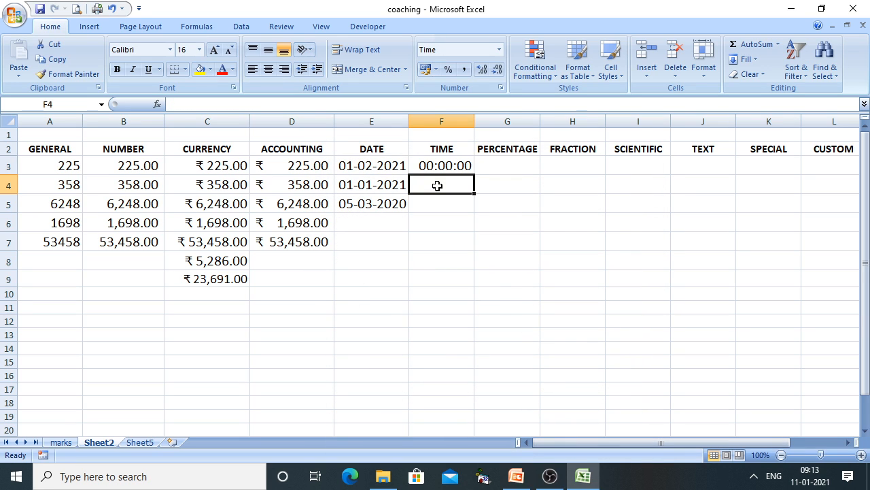
Enter 02 in F4 and 5:20 in F5, which shows 05:20:00
{"action": "type", "text": "02"}
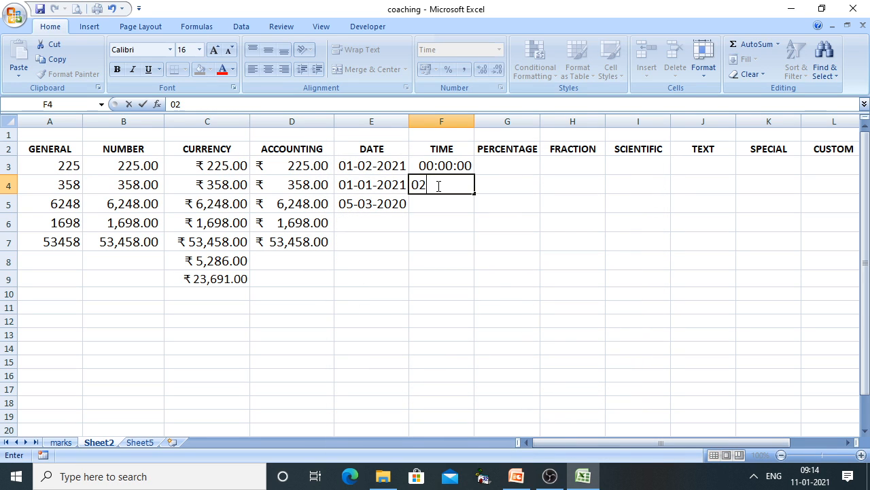
{"action": "key", "text": "Return"}
{"action": "key", "text": "Down"}
{"action": "key", "text": "Down"}
{"action": "key", "text": "Down"}
{"action": "key", "text": "Down"}
{"action": "key", "text": "Down"}
{"action": "key", "text": "Down"}
{"action": "key", "text": "Down"}
{"action": "key", "text": "Down"}
{"action": "key", "text": "Down"}
{"action": "key", "text": "Down"}
{"action": "key", "text": "Down"}
{"action": "key", "text": "Down"}
{"action": "key", "text": "Down"}
{"action": "key", "text": "Down"}
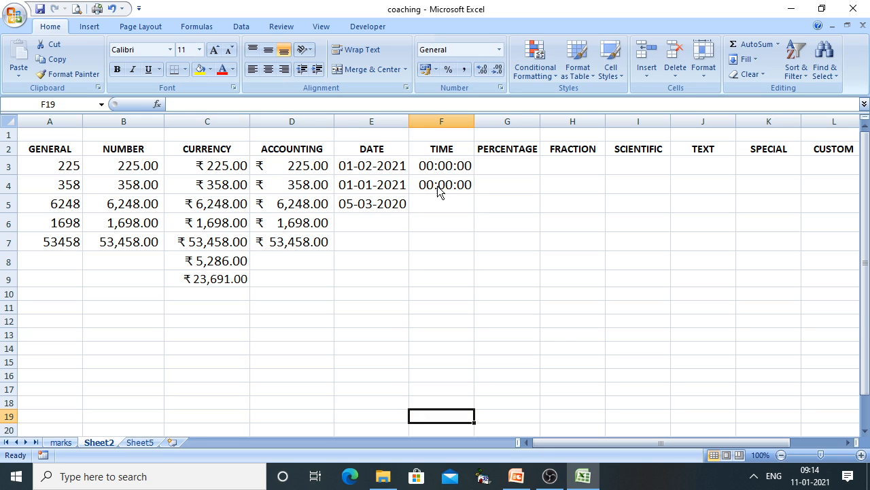
{"action": "type", "text": ":"}
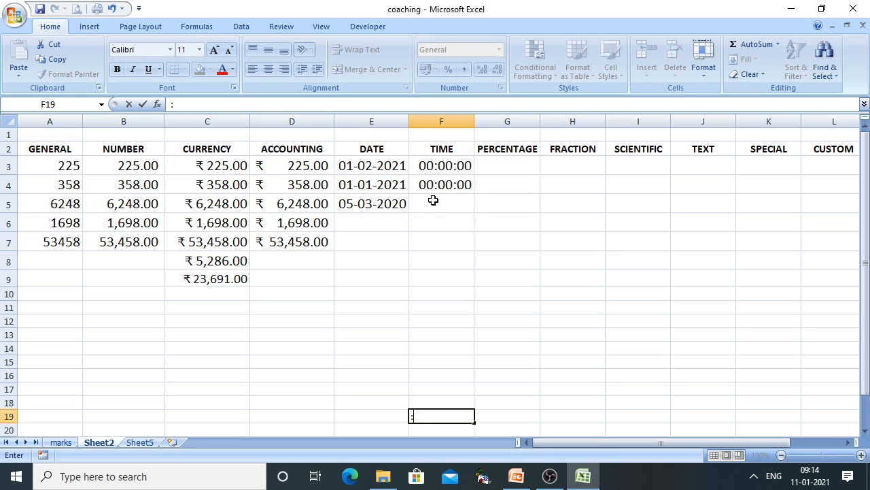
{"action": "left_click", "coordinate": [433, 200]}
{"action": "type", "text": "5"}
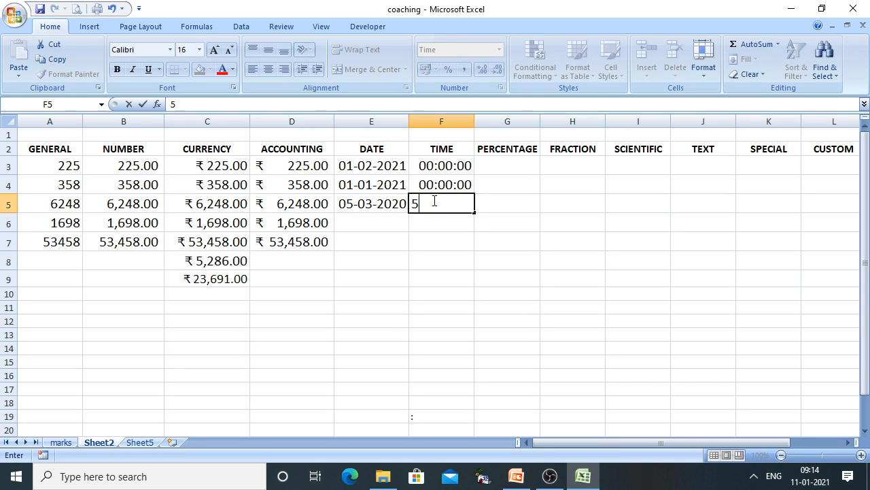
{"action": "type", "text": ":20"}
{"action": "left_click", "coordinate": [421, 290]}
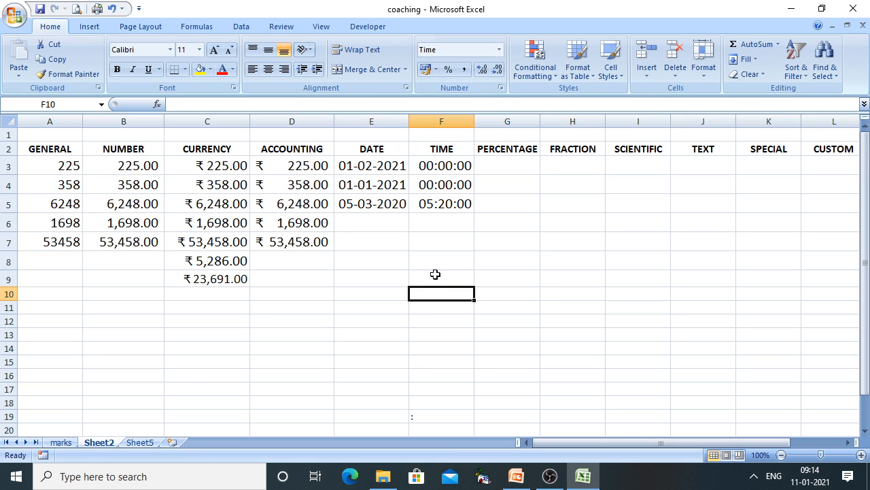
Enter 11.00 in F6 and select the TIME cells F3:F13
{"action": "left_click", "coordinate": [457, 226]}
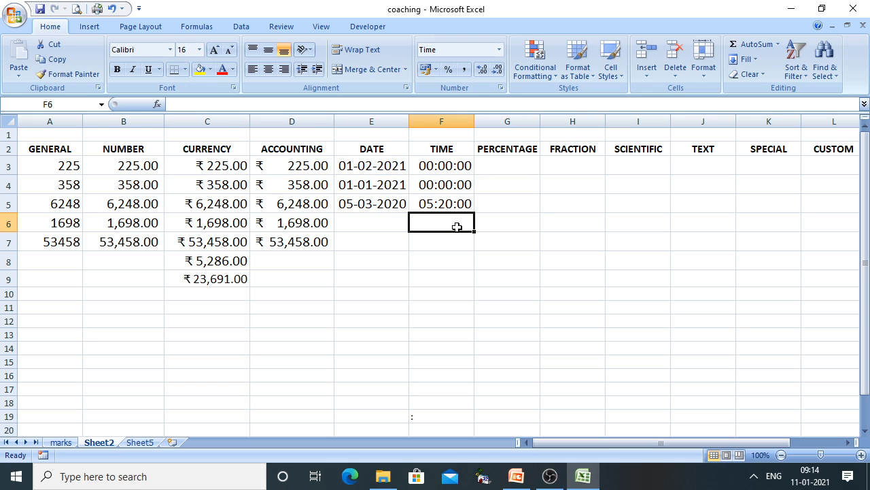
{"action": "type", "text": "11."}
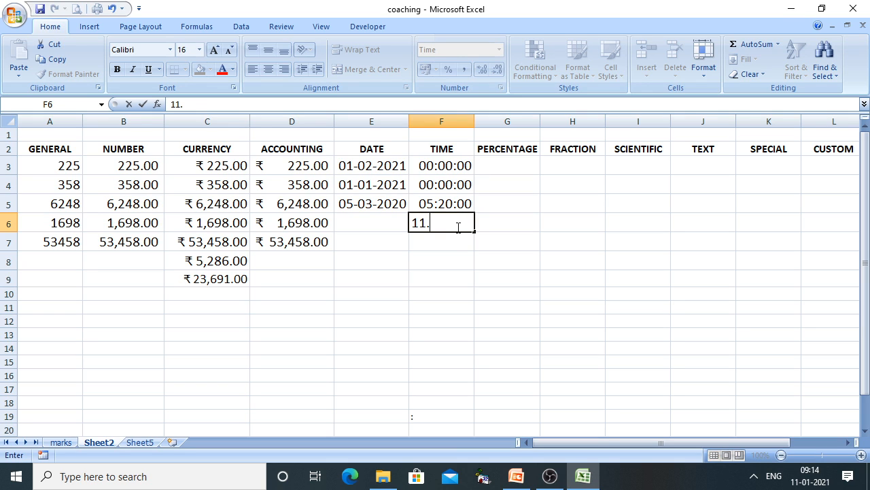
{"action": "type", "text": "00"}
{"action": "left_click", "coordinate": [466, 272]}
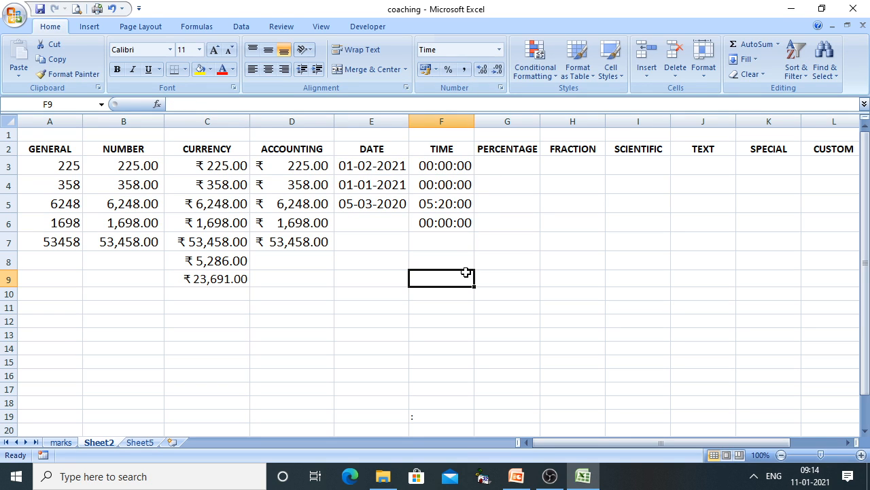
{"action": "left_click", "coordinate": [442, 225]}
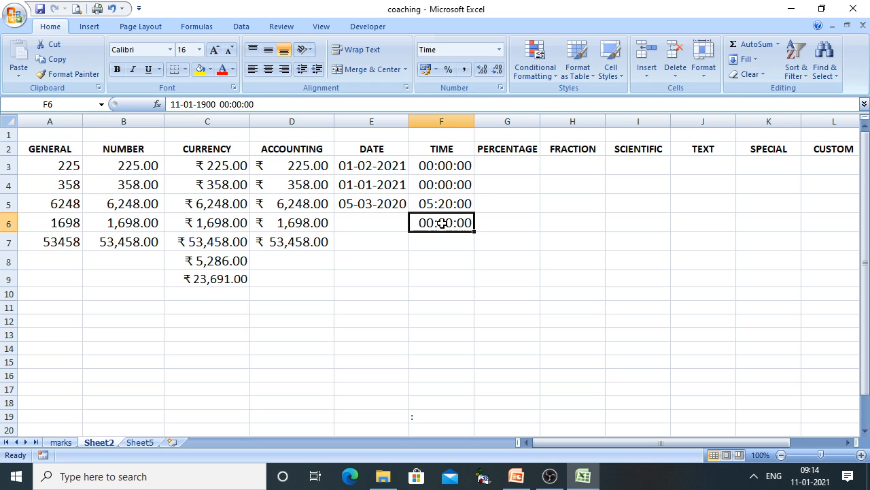
{"action": "left_click_drag", "start_coordinate": [453, 163], "coordinate": [446, 337]}
Format the times with the 12-hour 1.30.55 PM style and widen column F
{"action": "right_click", "coordinate": [448, 253]}
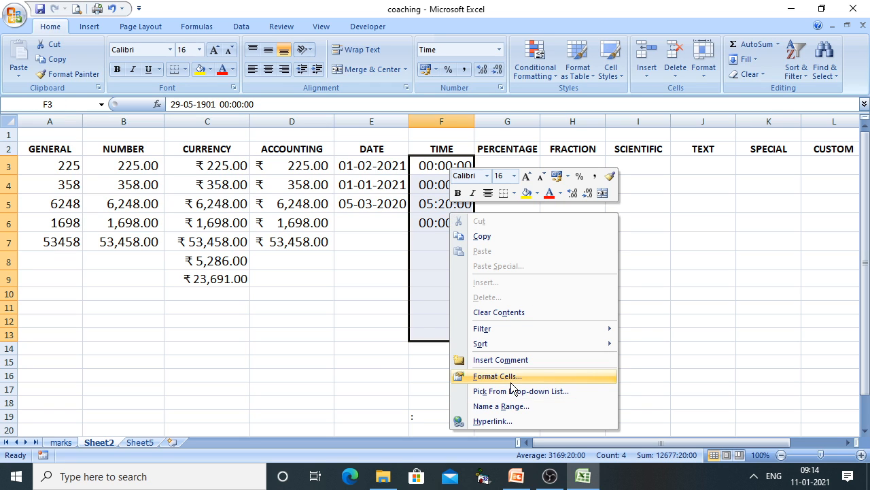
{"action": "left_click", "coordinate": [511, 379]}
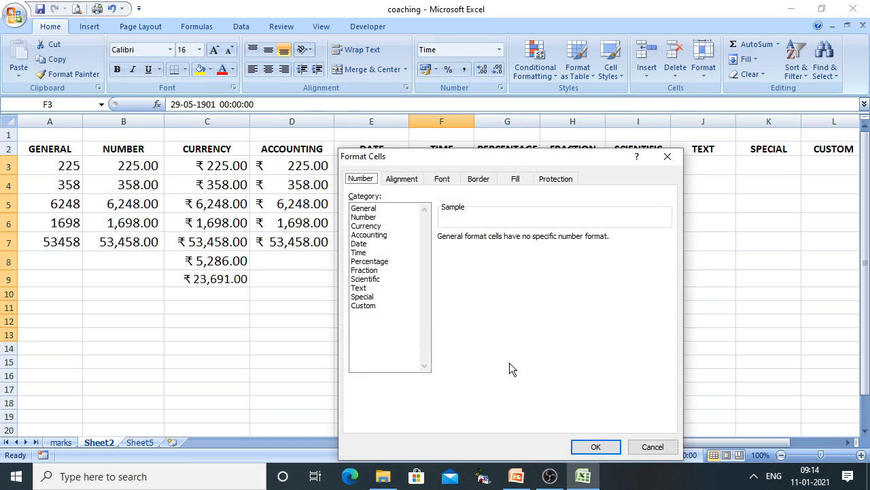
{"action": "left_click", "coordinate": [360, 252]}
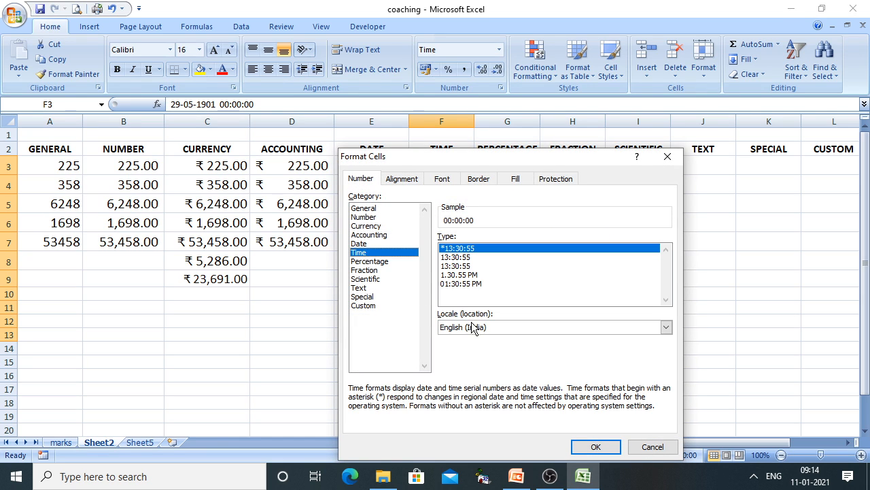
{"action": "left_click", "coordinate": [457, 274]}
{"action": "left_click", "coordinate": [593, 449]}
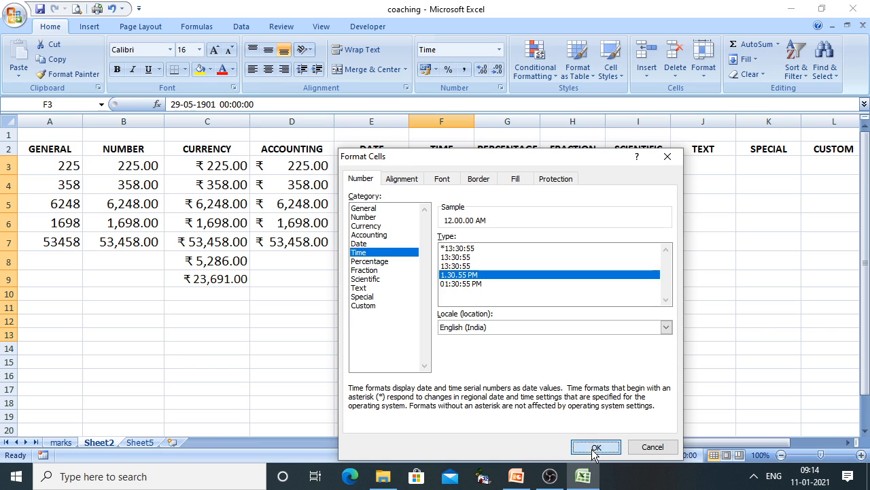
{"action": "left_click_drag", "start_coordinate": [474, 121], "coordinate": [502, 121]}
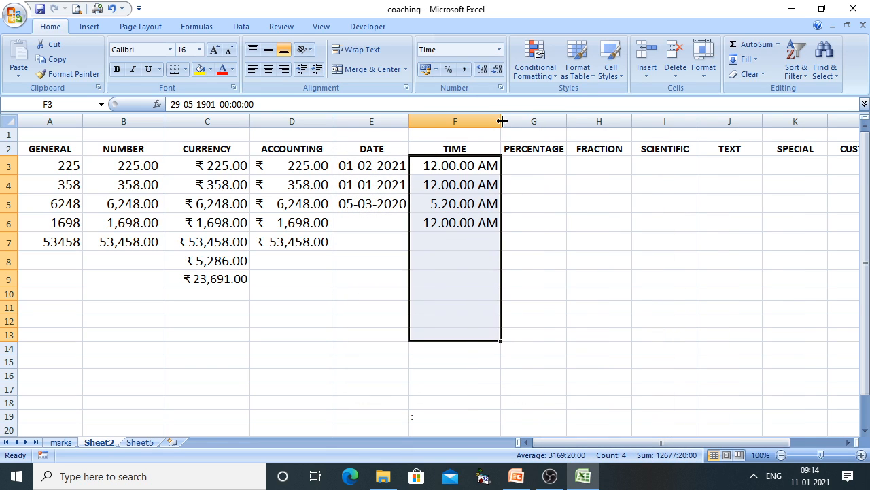
{"action": "left_click", "coordinate": [491, 279]}
Type 11.20 in F7, shown as 4.48.00 AM, then select F3:F7
{"action": "left_click", "coordinate": [455, 243]}
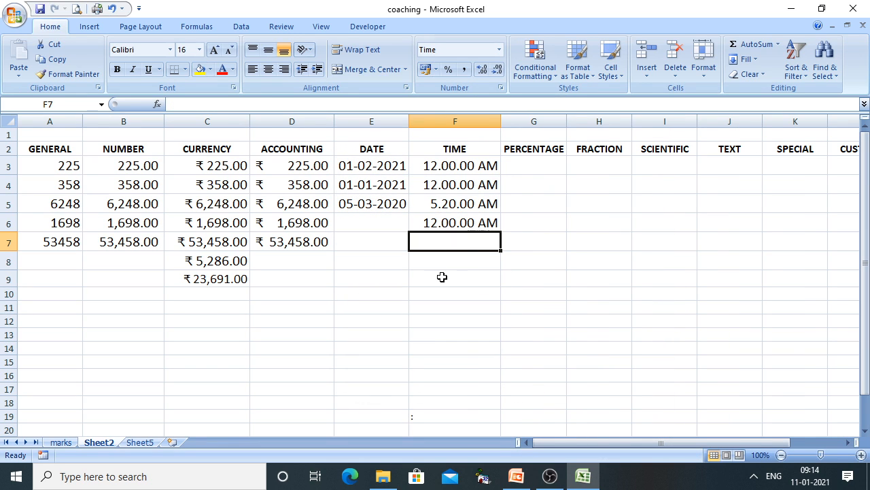
{"action": "type", "text": "11"}
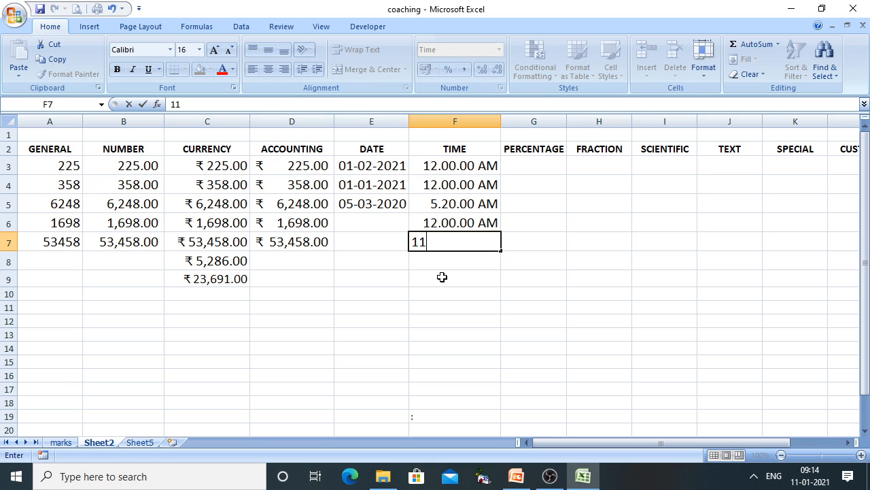
{"action": "type", "text": ".20"}
{"action": "key", "text": "Return"}
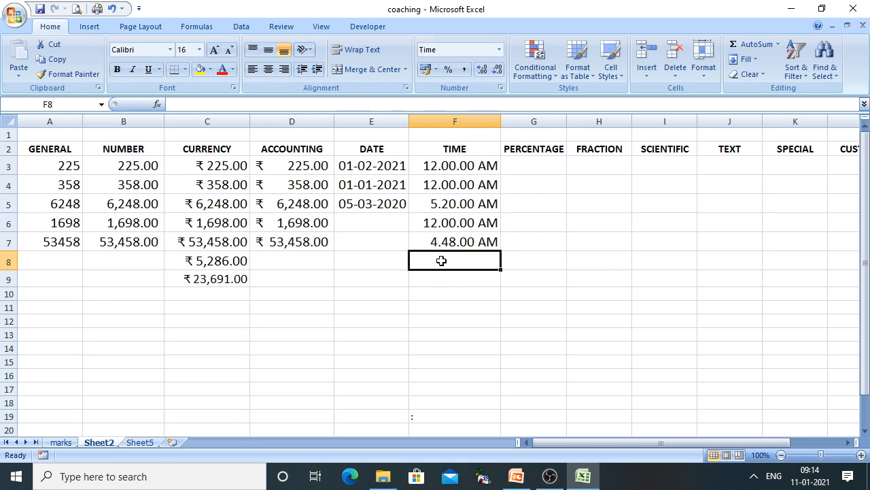
{"action": "right_click", "coordinate": [441, 260]}
{"action": "left_click", "coordinate": [431, 186]}
{"action": "left_click_drag", "start_coordinate": [466, 166], "coordinate": [466, 241]}
Format F3:F7 with the hh:mm:ss 01:30:55 PM time type
{"action": "right_click", "coordinate": [465, 244]}
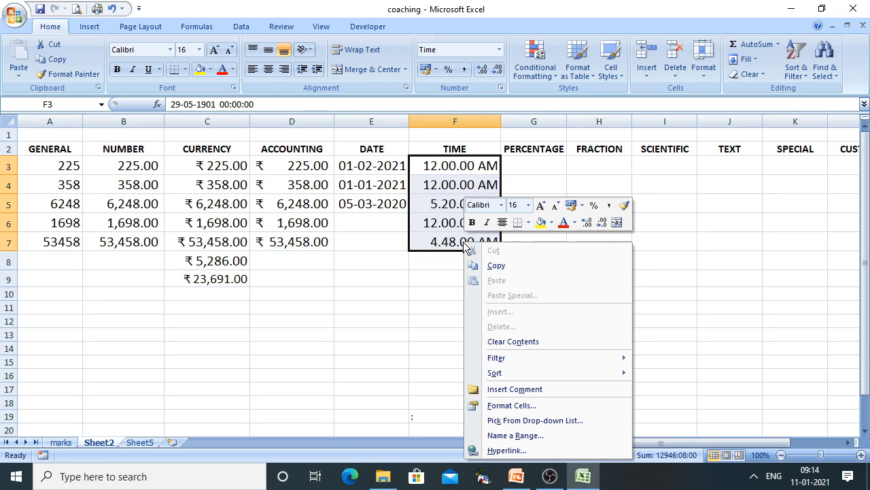
{"action": "left_click", "coordinate": [516, 406]}
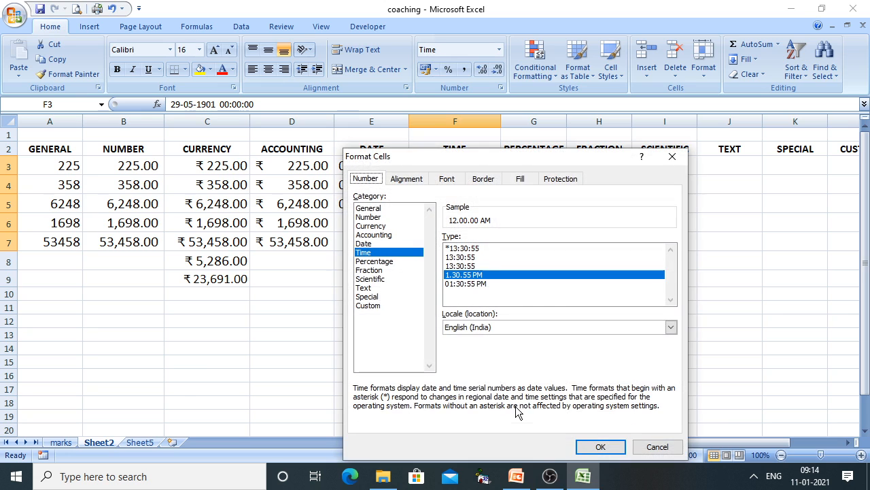
{"action": "left_click", "coordinate": [473, 284]}
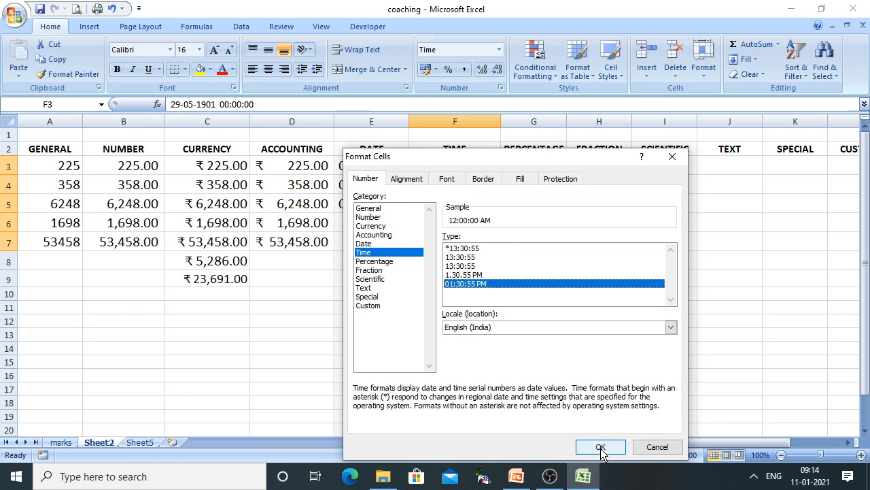
{"action": "left_click", "coordinate": [601, 449]}
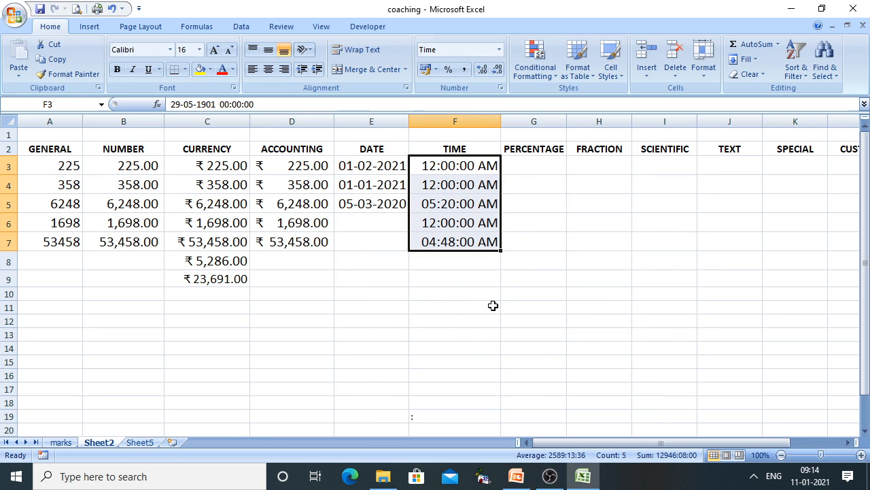
Re-enter F7 as 17.5 (12:00:00 PM), then reveal PowerPoint's Percentage format item
{"action": "left_click", "coordinate": [439, 246]}
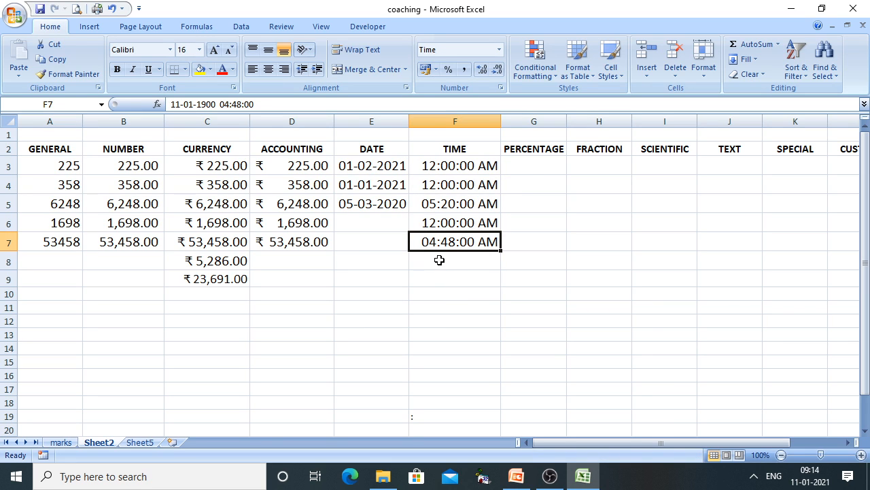
{"action": "type", "text": "17"}
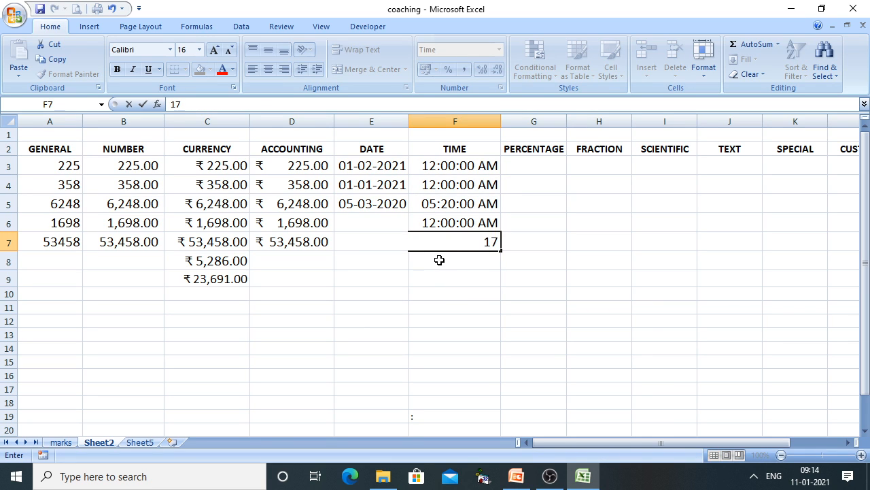
{"action": "type", "text": ".5"}
{"action": "key", "text": "Return"}
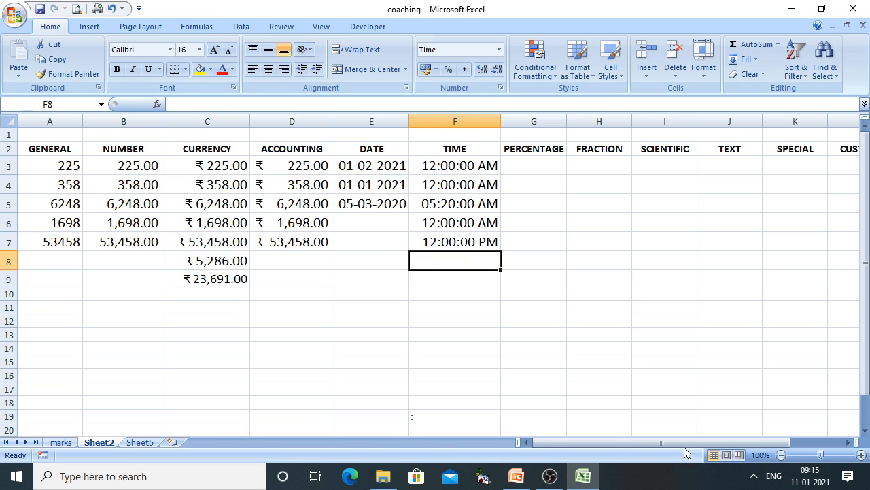
{"action": "left_click", "coordinate": [516, 476]}
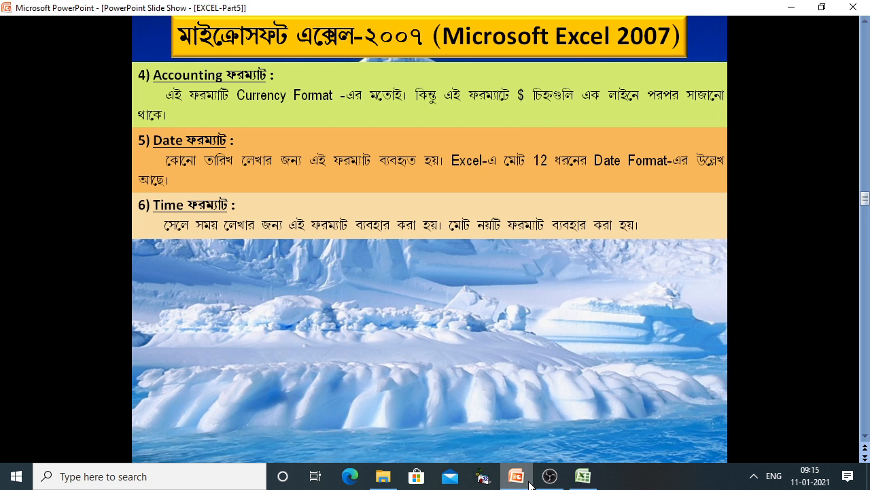
{"action": "left_click", "coordinate": [344, 217]}
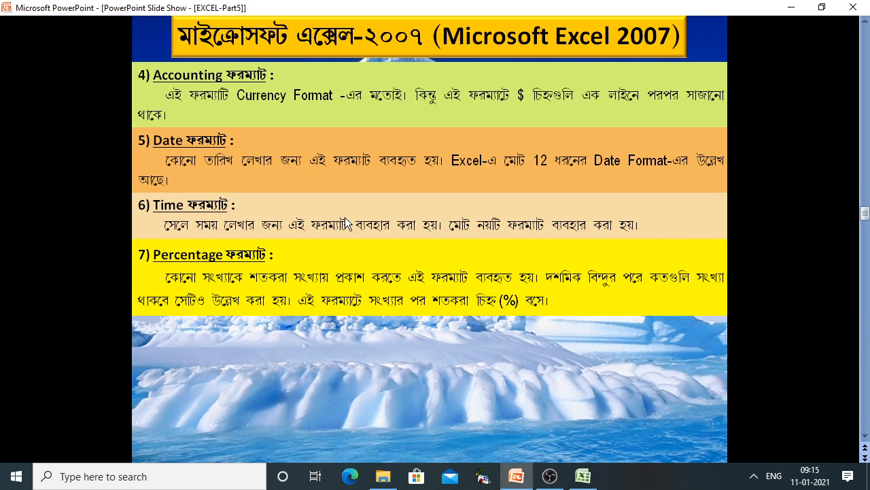
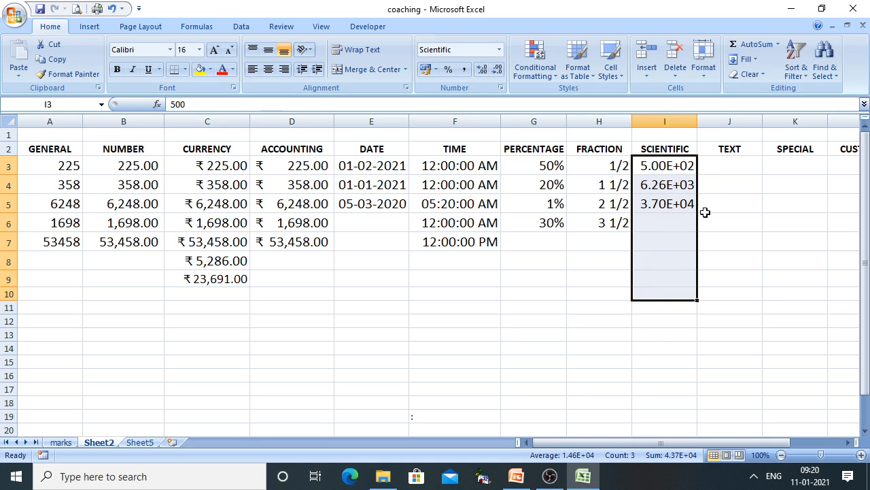
Save the coaching workbook with the SCIENTIFIC column done and switch to the slide show
{"action": "left_click", "coordinate": [676, 334]}
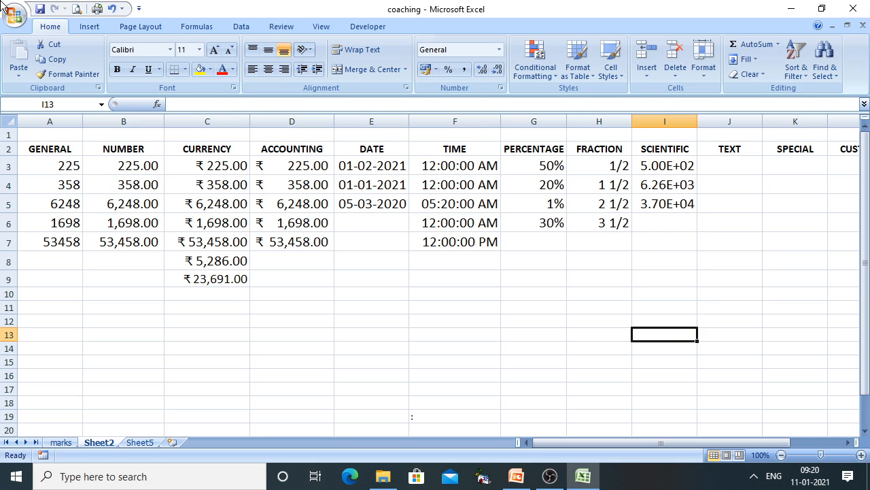
{"action": "left_click", "coordinate": [40, 8]}
{"action": "left_click", "coordinate": [516, 476]}
Advance the slide show to the Text format slide and return to Excel
{"action": "left_click", "coordinate": [697, 412]}
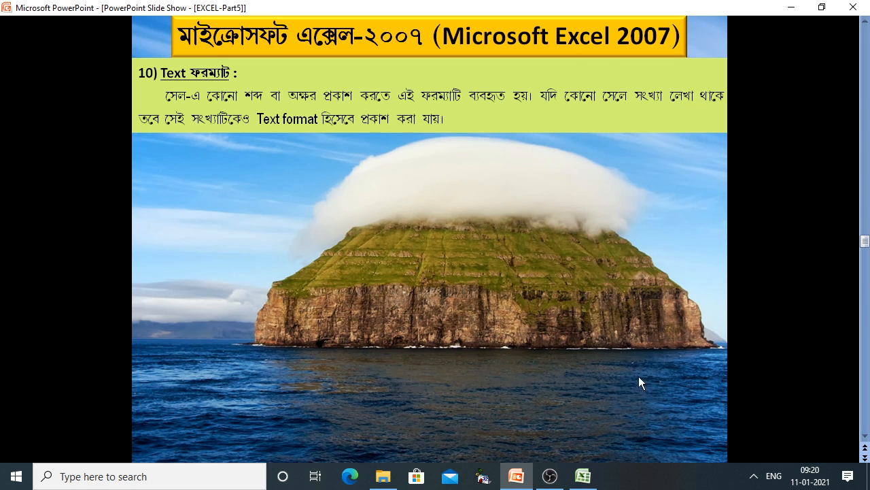
{"action": "left_click", "coordinate": [583, 476]}
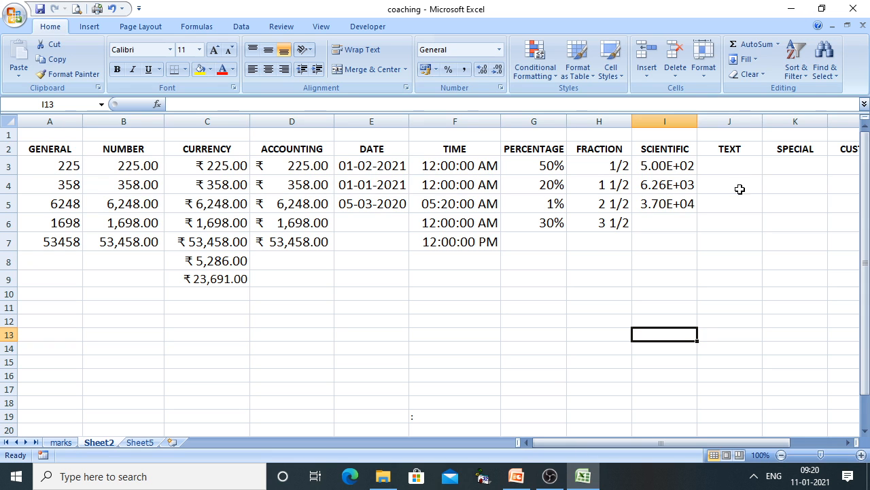
Enter 258 in J3 and 35968 in J4 under TEXT
{"action": "left_click", "coordinate": [730, 169]}
{"action": "type", "text": "258"}
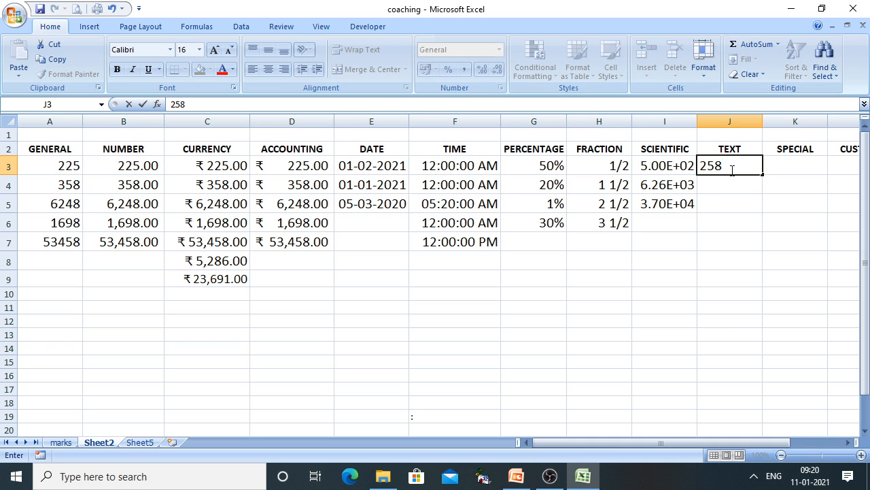
{"action": "key", "text": "Return"}
{"action": "type", "text": "35968"}
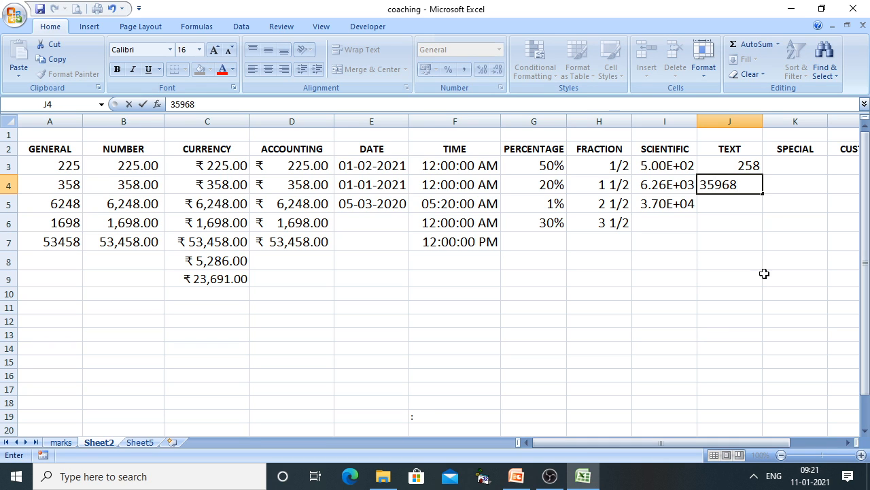
{"action": "left_click", "coordinate": [718, 261]}
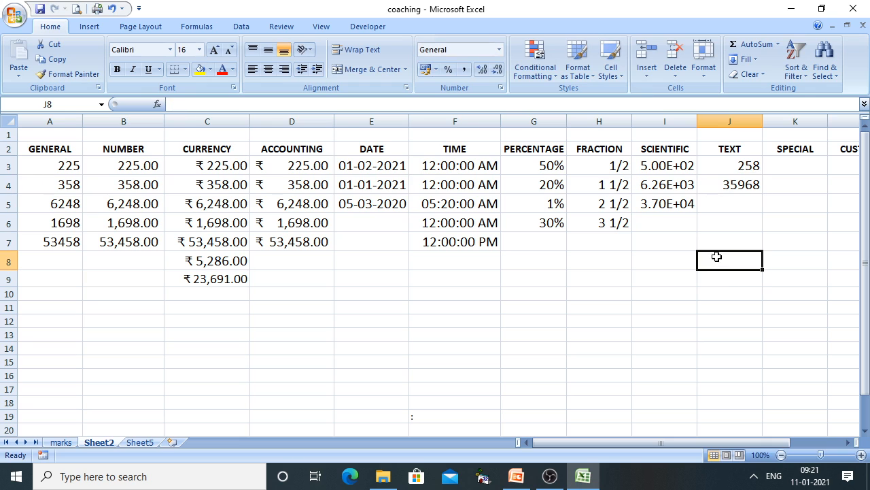
Try the Text format on J3:J9, undo it, then select J3:J11
{"action": "left_click_drag", "start_coordinate": [727, 168], "coordinate": [727, 275]}
{"action": "right_click", "coordinate": [726, 235]}
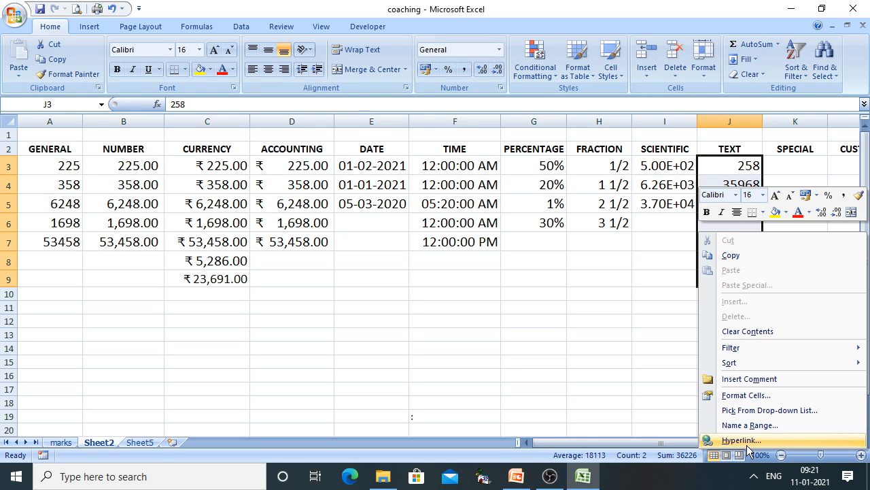
{"action": "left_click", "coordinate": [743, 395]}
{"action": "left_click", "coordinate": [547, 288]}
{"action": "left_click", "coordinate": [781, 447]}
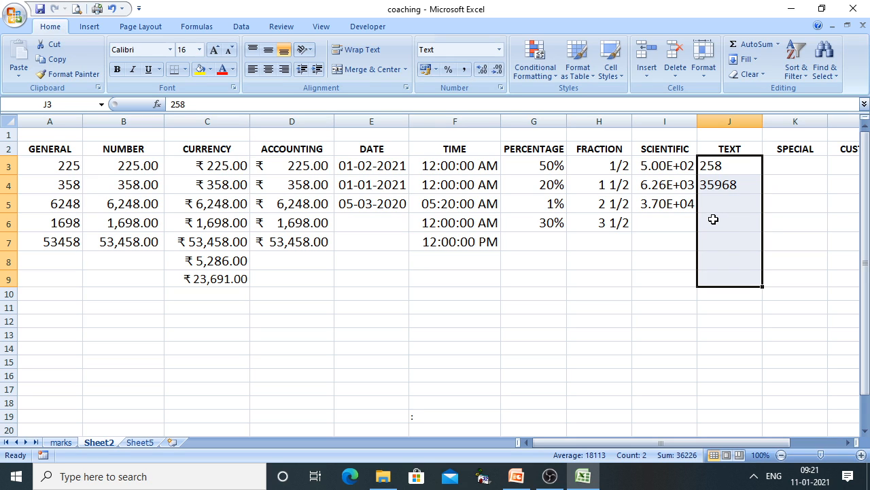
{"action": "key", "text": "ctrl+z"}
{"action": "left_click", "coordinate": [795, 291]}
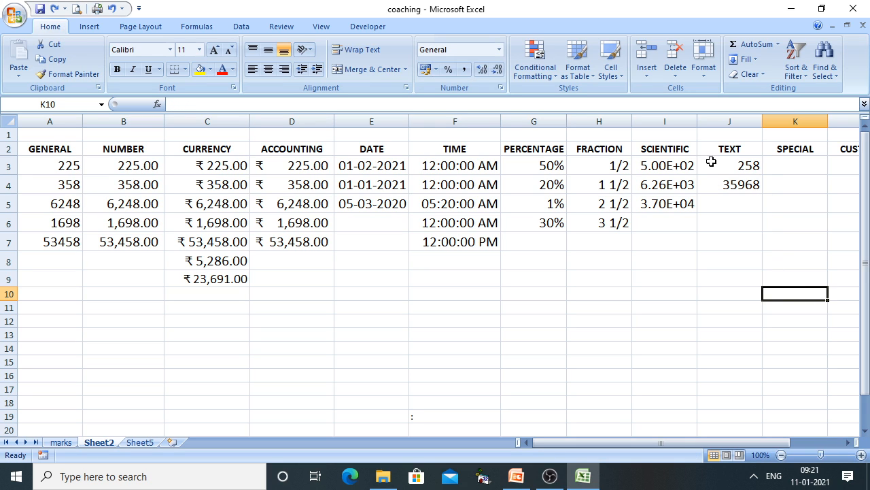
{"action": "left_click_drag", "start_coordinate": [749, 166], "coordinate": [738, 306]}
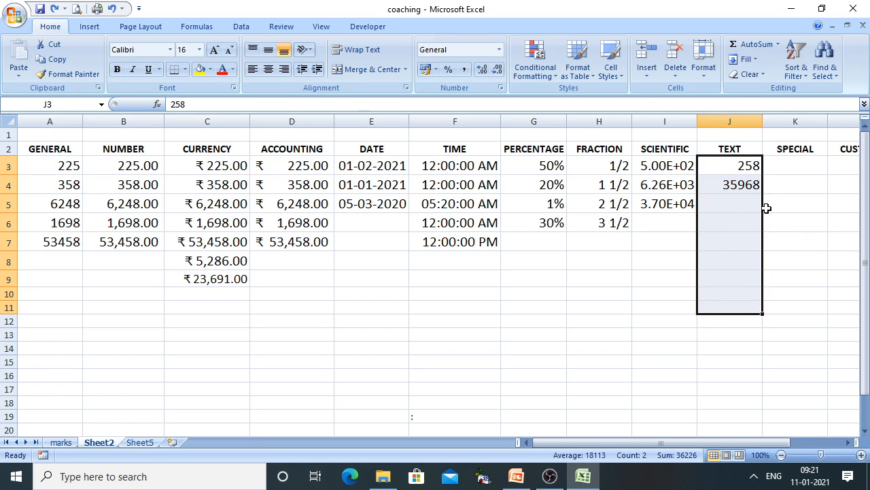
Give J3:J11 the Text number category so 258 and 35968 display as text
{"action": "right_click", "coordinate": [721, 204]}
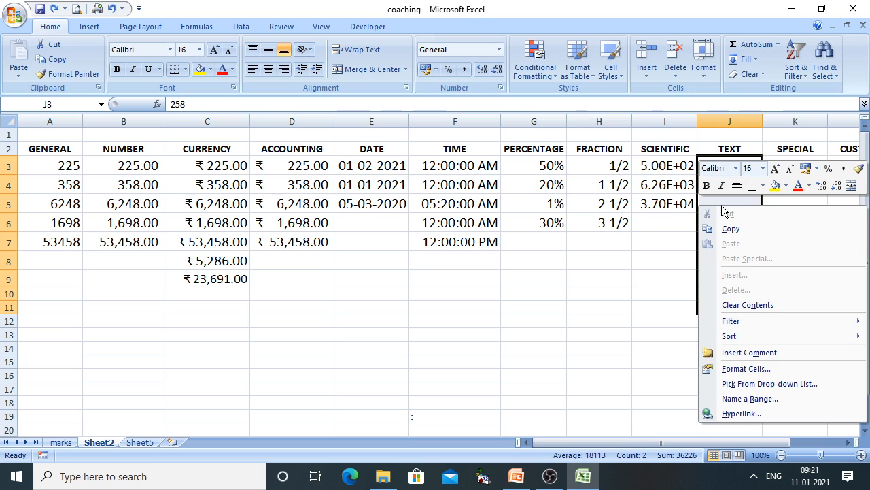
{"action": "left_click", "coordinate": [752, 365]}
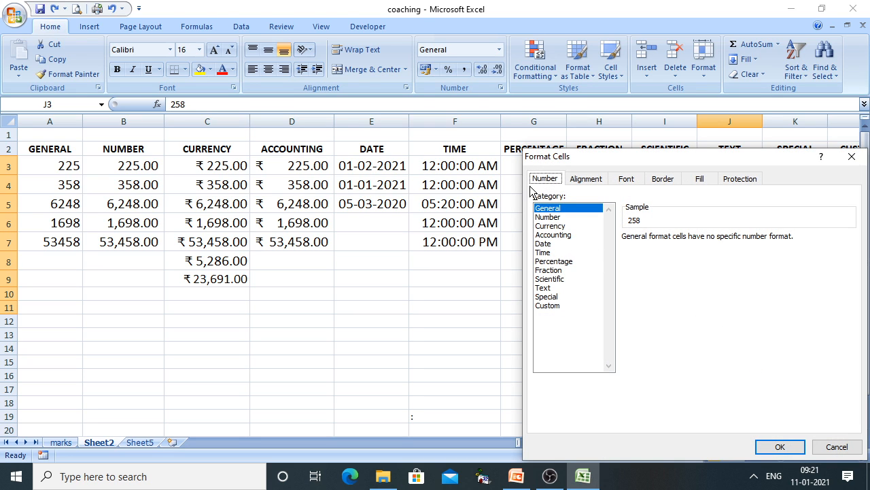
{"action": "left_click", "coordinate": [552, 288]}
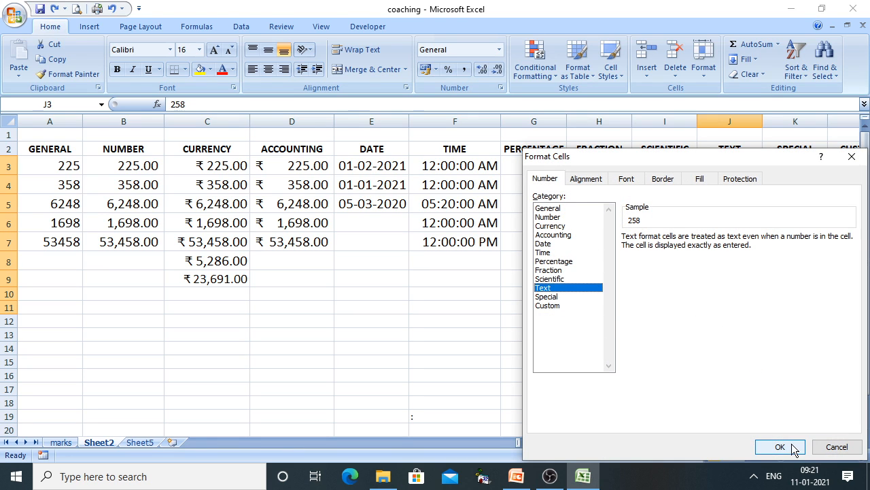
{"action": "left_click", "coordinate": [793, 445]}
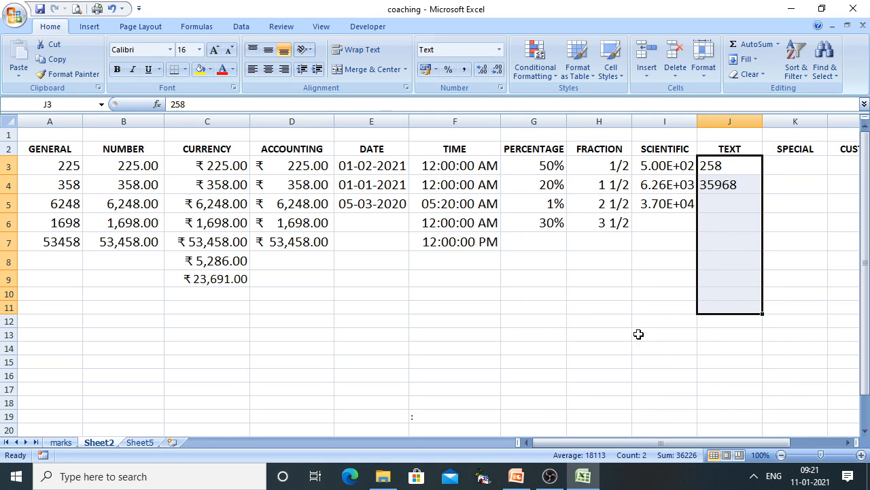
{"action": "left_click", "coordinate": [721, 201]}
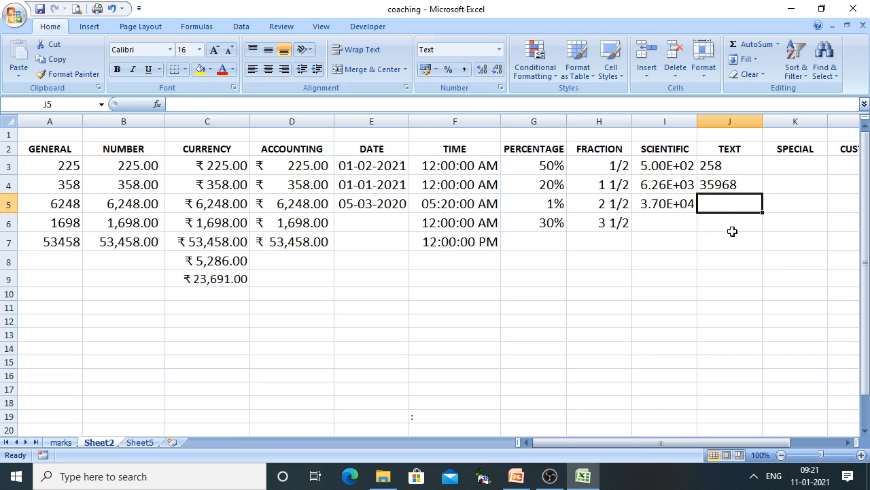
Enter 10 in J5 and 20 in J6 as text entries
{"action": "type", "text": "10"}
{"action": "key", "text": "Return"}
{"action": "type", "text": "20"}
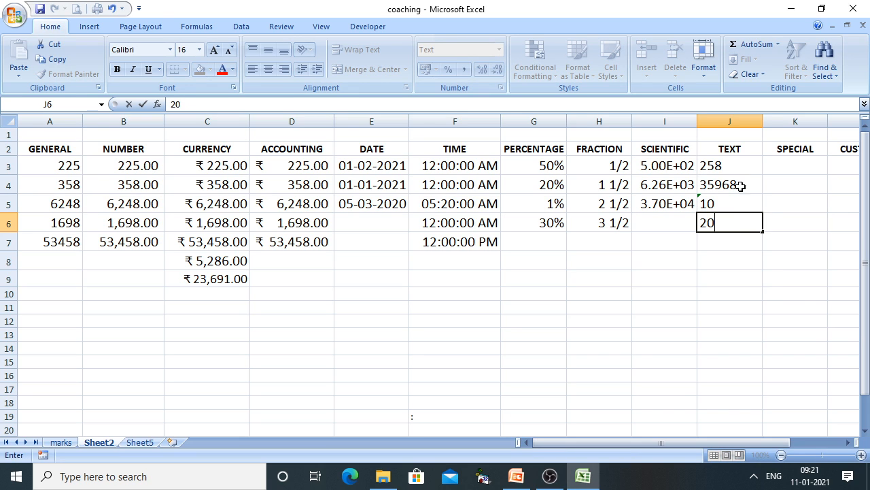
{"action": "left_click", "coordinate": [686, 322]}
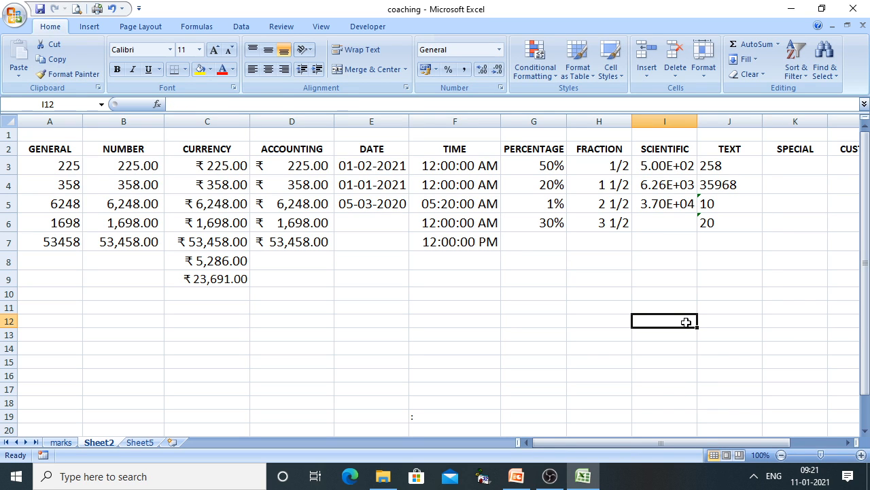
Test a =J5+J6 sum in I12, then delete it
{"action": "type", "text": "="}
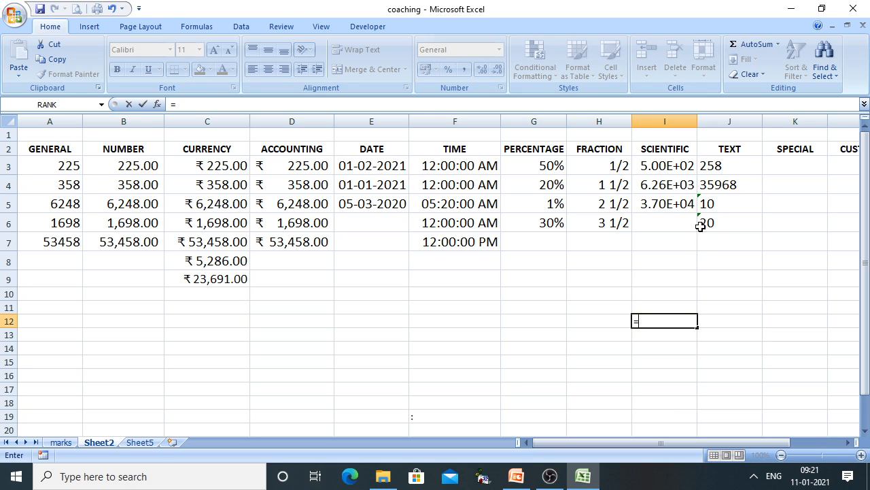
{"action": "left_click", "coordinate": [709, 205]}
{"action": "type", "text": "+"}
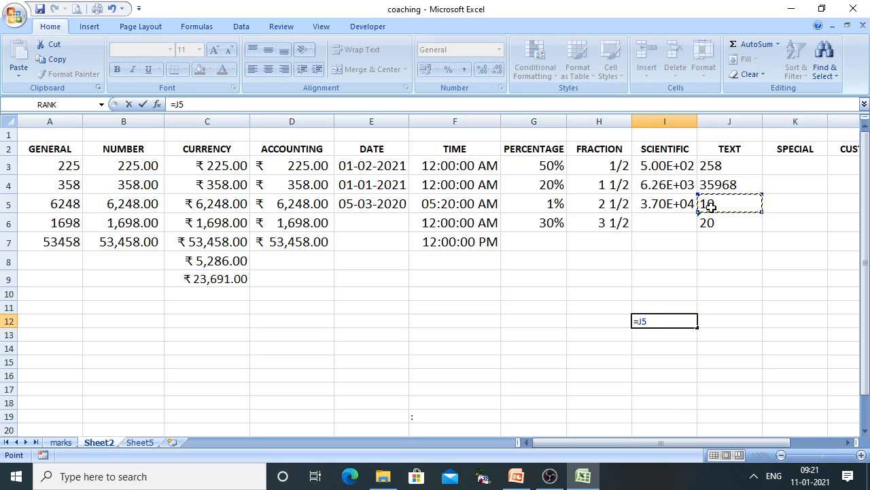
{"action": "left_click", "coordinate": [714, 225]}
{"action": "key", "text": "Return"}
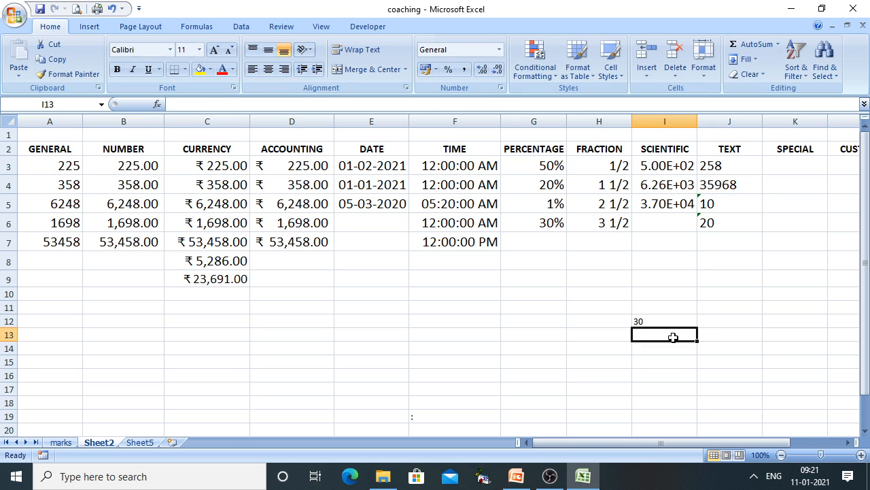
{"action": "left_click", "coordinate": [660, 324]}
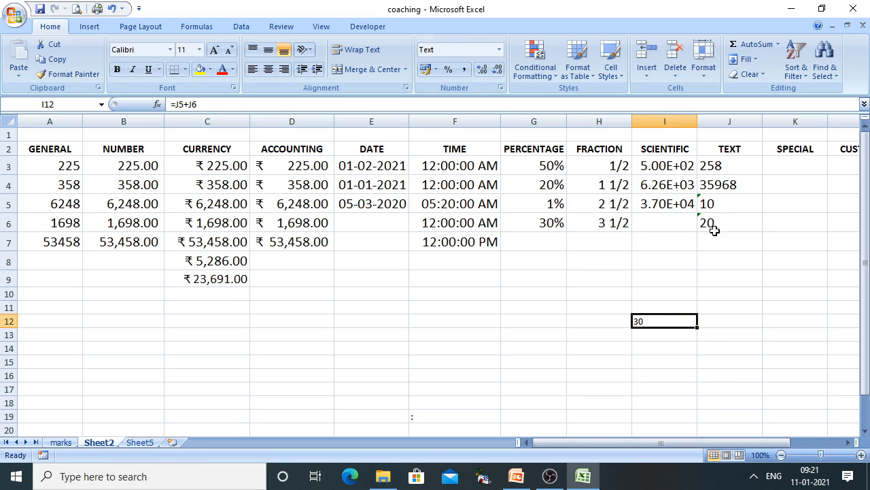
{"action": "key", "text": "Delete"}
Compare the TEXT values J3:J7 with GENERAL A3:A7, then pick K3 under SPECIAL
{"action": "left_click", "coordinate": [724, 169]}
{"action": "left_click_drag", "start_coordinate": [724, 169], "coordinate": [718, 238]}
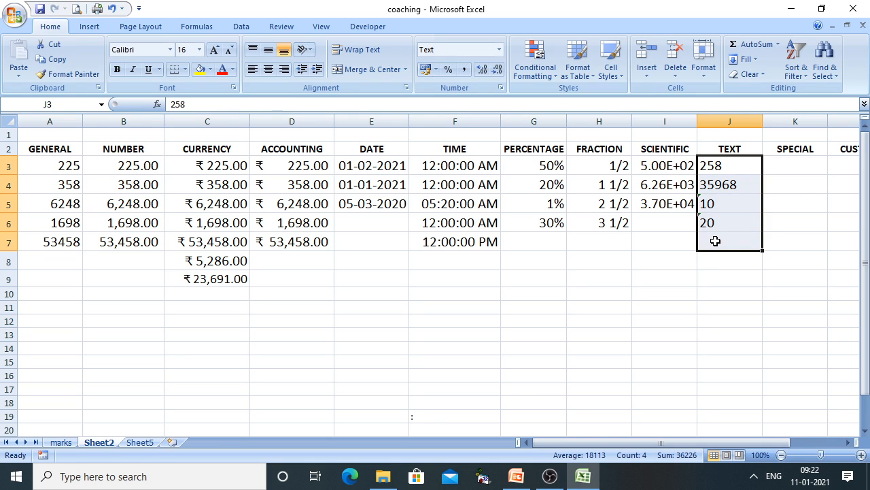
{"action": "left_click_drag", "start_coordinate": [58, 166], "coordinate": [62, 244]}
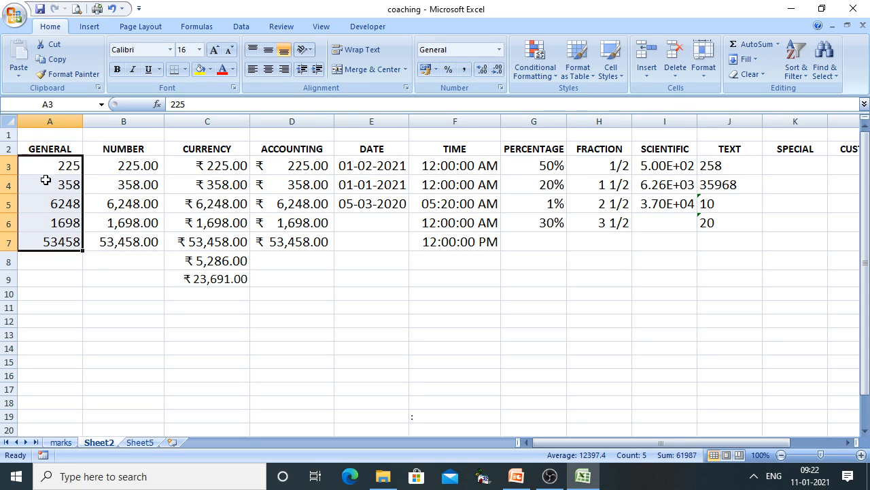
{"action": "left_click_drag", "start_coordinate": [719, 166], "coordinate": [717, 233]}
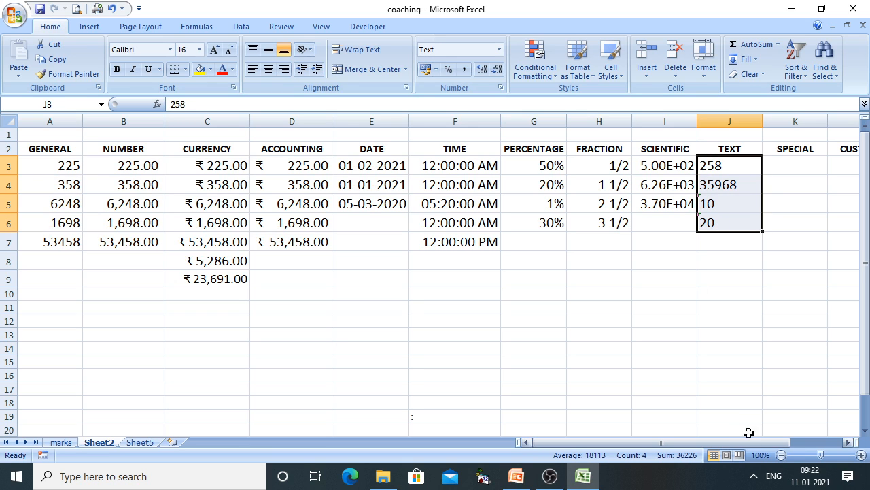
{"action": "left_click_drag", "start_coordinate": [717, 442], "coordinate": [716, 444]}
{"action": "left_click", "coordinate": [653, 172]}
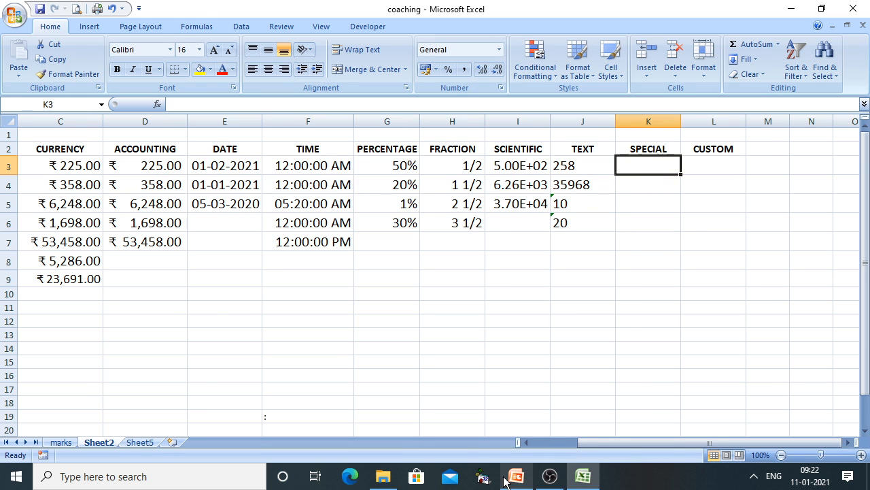
{"action": "left_click", "coordinate": [516, 476]}
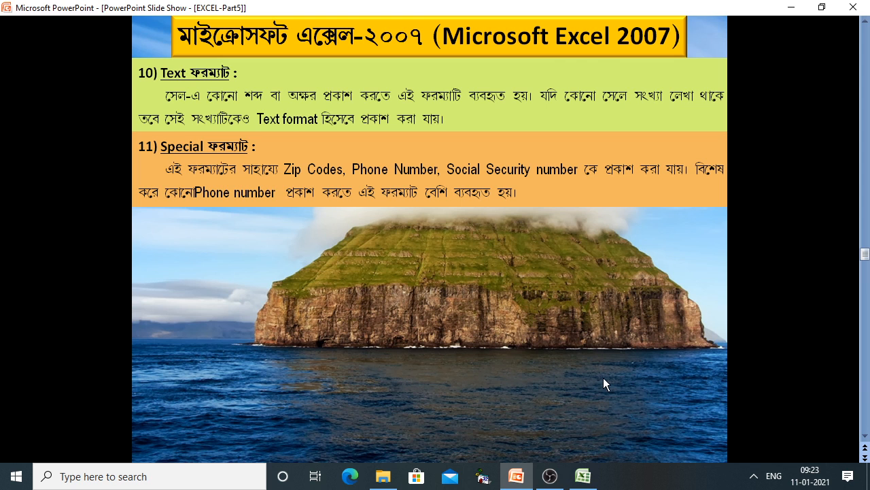
Enter a nine-digit sample phone number in K3, widen column K, and select K3:K7
{"action": "left_click", "coordinate": [584, 478]}
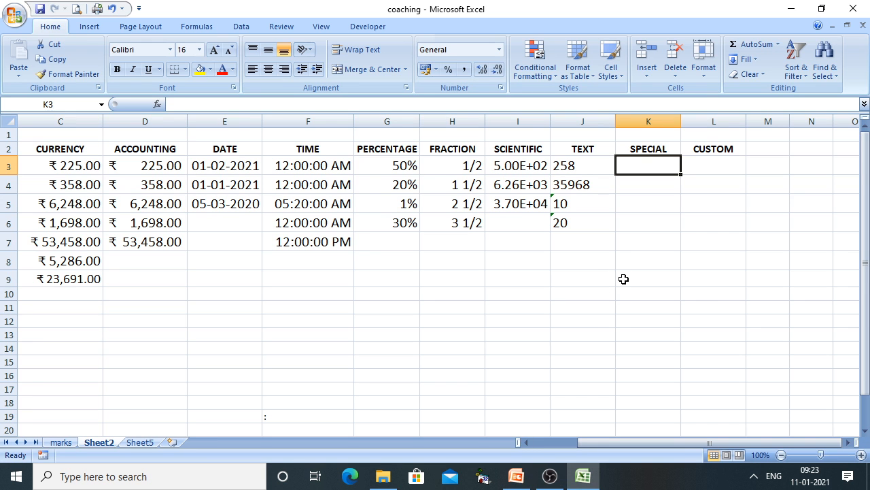
{"action": "type", "text": "98523"}
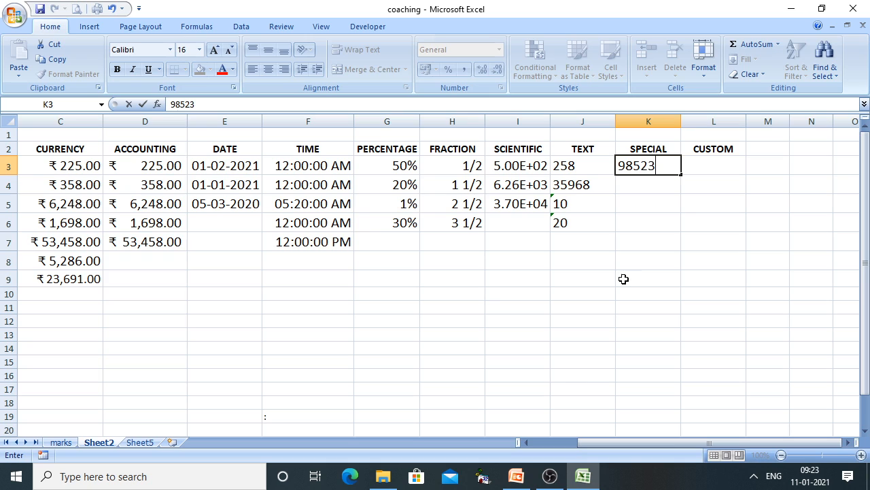
{"action": "type", "text": "6479"}
{"action": "left_click", "coordinate": [623, 279]}
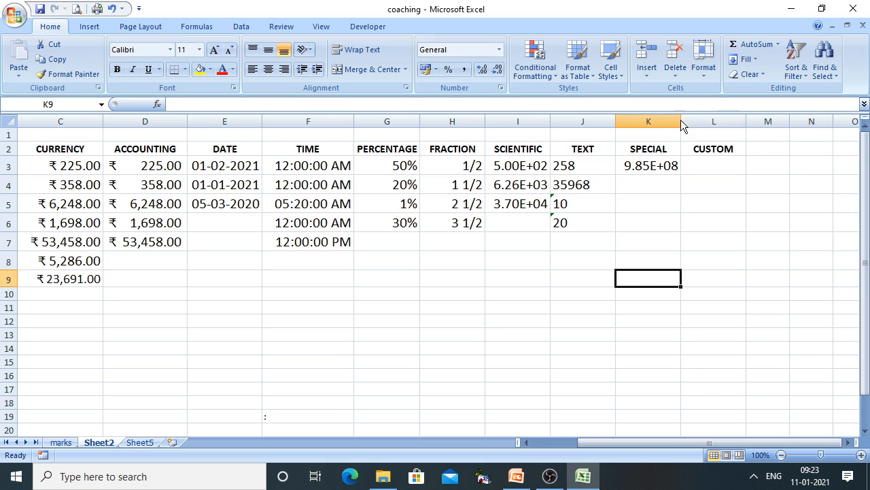
{"action": "left_click_drag", "start_coordinate": [679, 120], "coordinate": [714, 121]}
{"action": "left_click_drag", "start_coordinate": [670, 167], "coordinate": [677, 278]}
Apply the Special number category to the selected SPECIAL cells, then select K4
{"action": "right_click", "coordinate": [669, 232]}
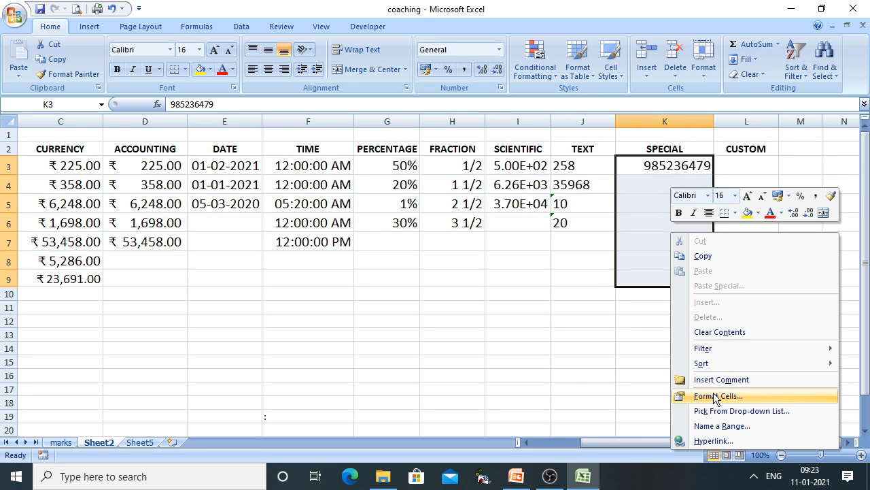
{"action": "left_click", "coordinate": [714, 395]}
{"action": "left_click", "coordinate": [559, 297]}
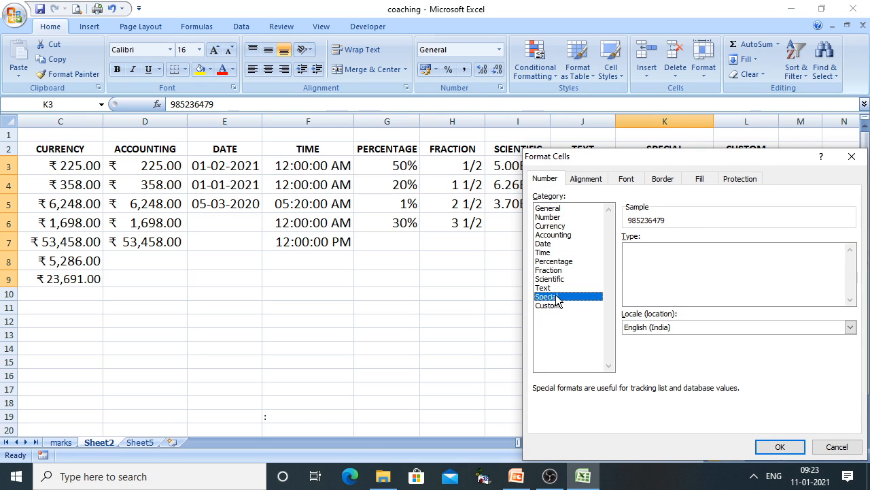
{"action": "left_click", "coordinate": [779, 446]}
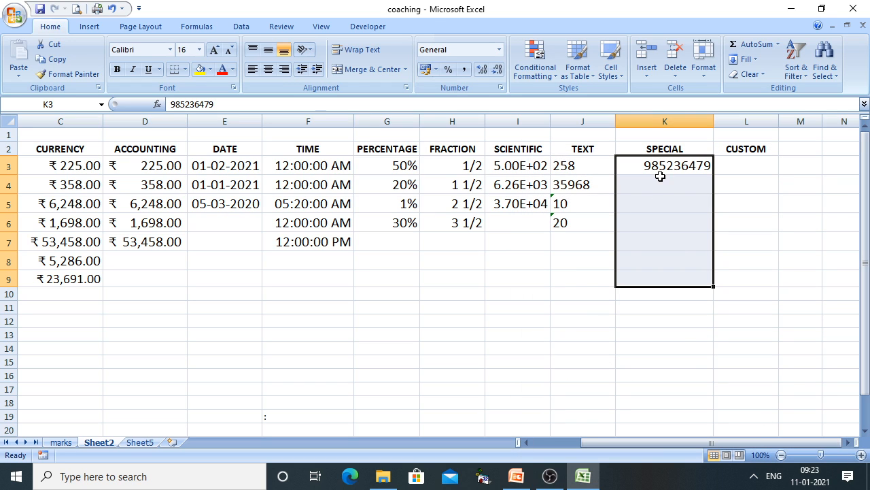
{"action": "right_click", "coordinate": [658, 173]}
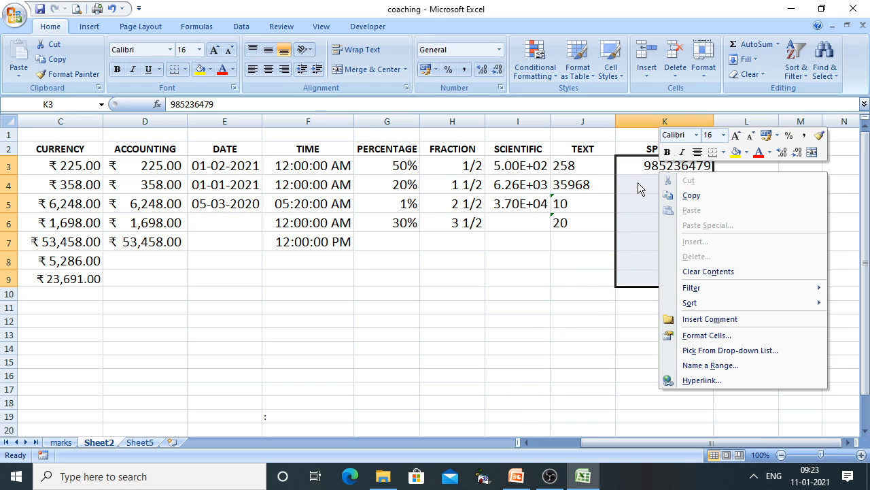
{"action": "left_click", "coordinate": [638, 182]}
{"action": "left_click", "coordinate": [637, 182]}
Enter a six-digit sample number in K4 under SPECIAL
{"action": "type", "text": "721211"}
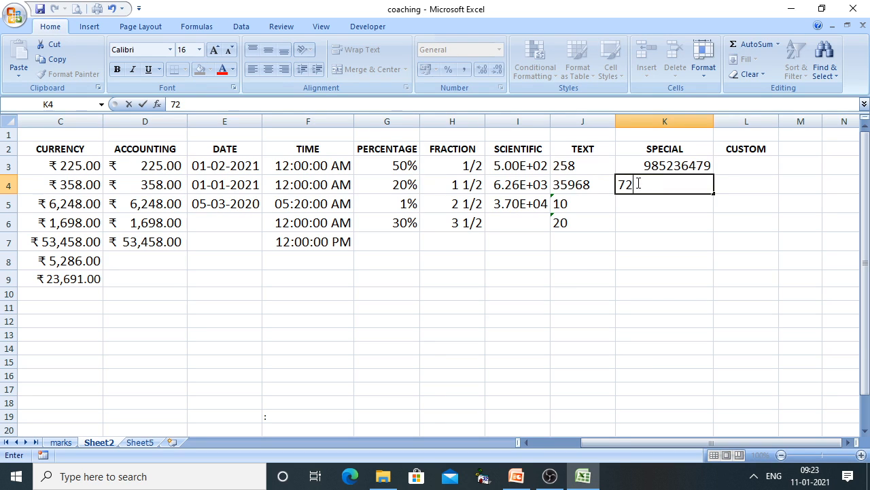
{"action": "left_click", "coordinate": [707, 239]}
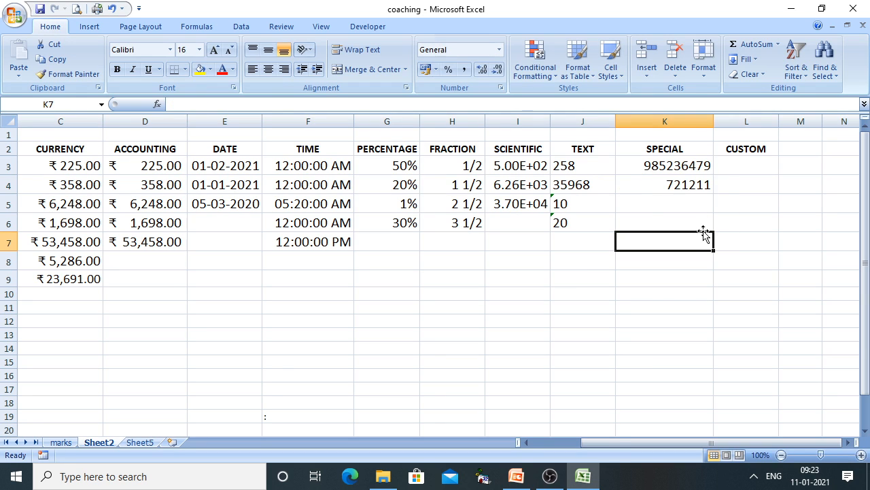
{"action": "left_click", "coordinate": [650, 205]}
Format K5 as Special with locale English (India), then select L3 under CUSTOM
{"action": "right_click", "coordinate": [651, 205]}
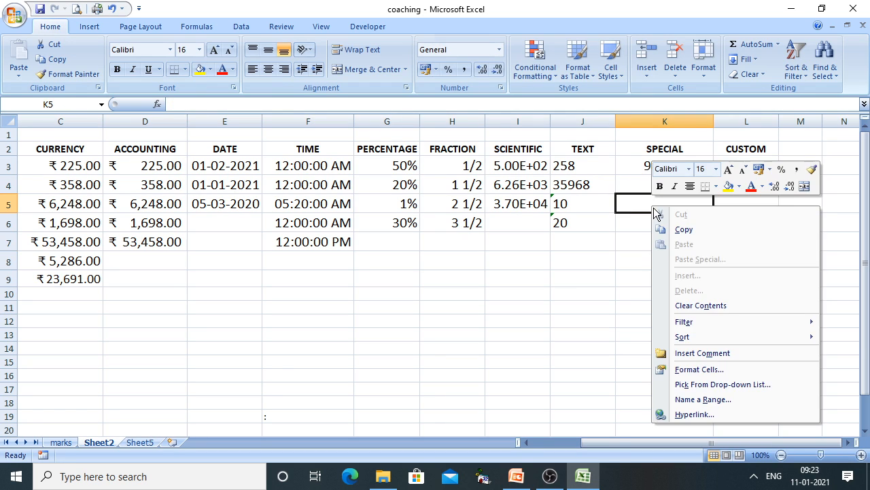
{"action": "left_click", "coordinate": [686, 371]}
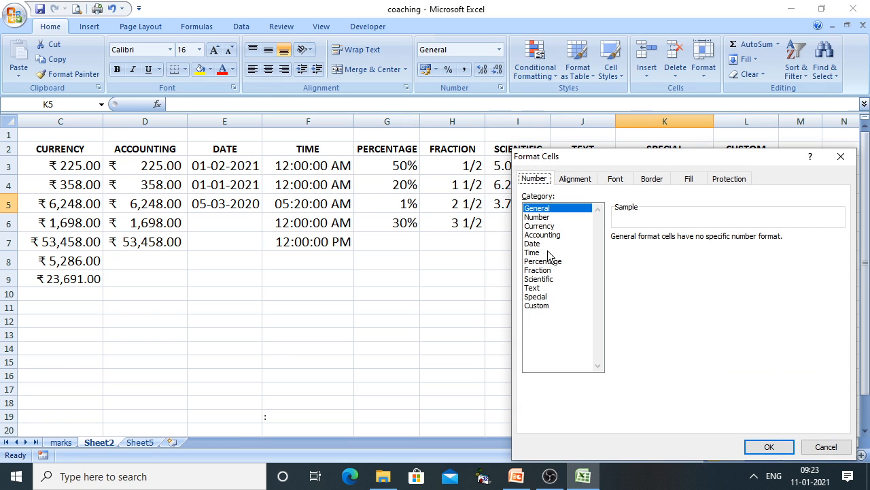
{"action": "left_click", "coordinate": [538, 299]}
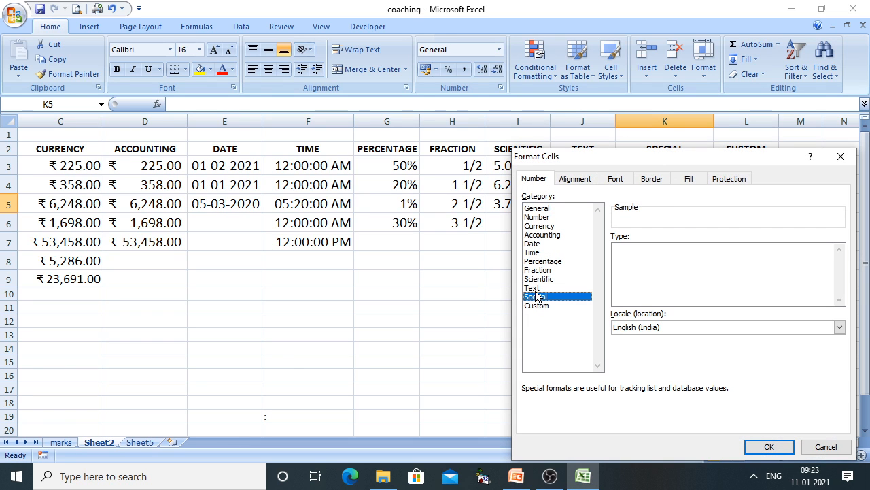
{"action": "left_click", "coordinate": [724, 325]}
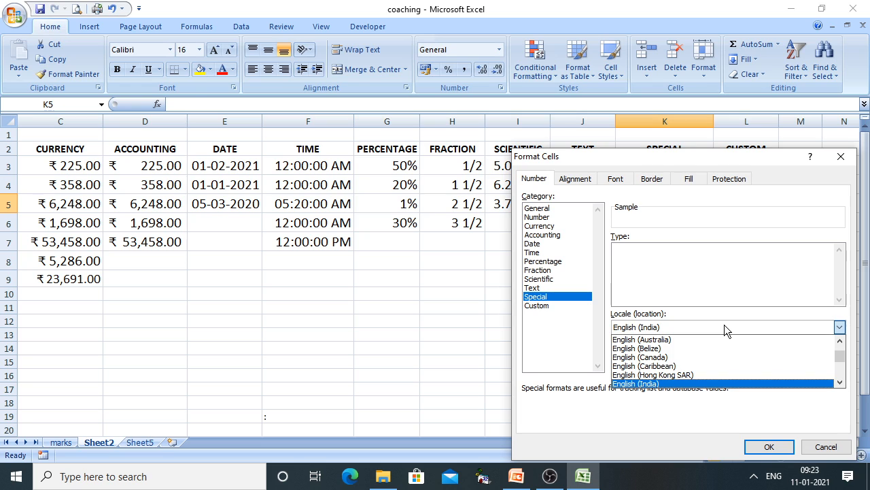
{"action": "left_click", "coordinate": [724, 325]}
{"action": "left_click", "coordinate": [765, 445]}
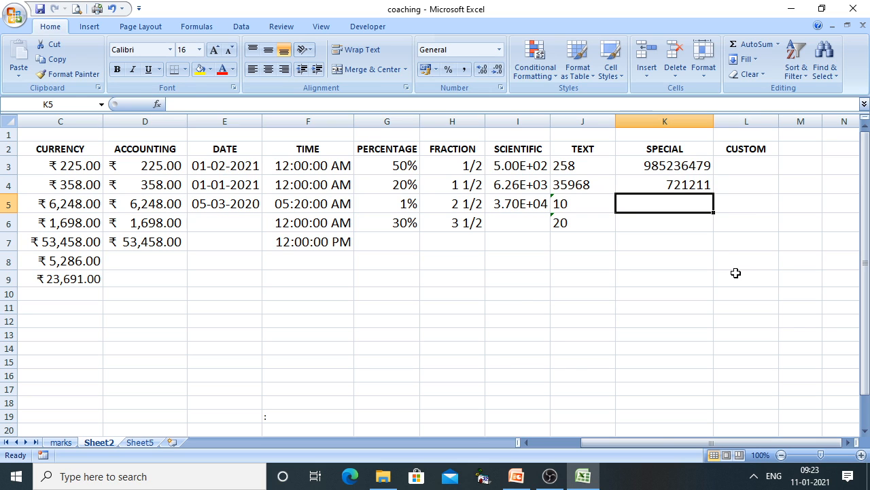
{"action": "left_click", "coordinate": [745, 164]}
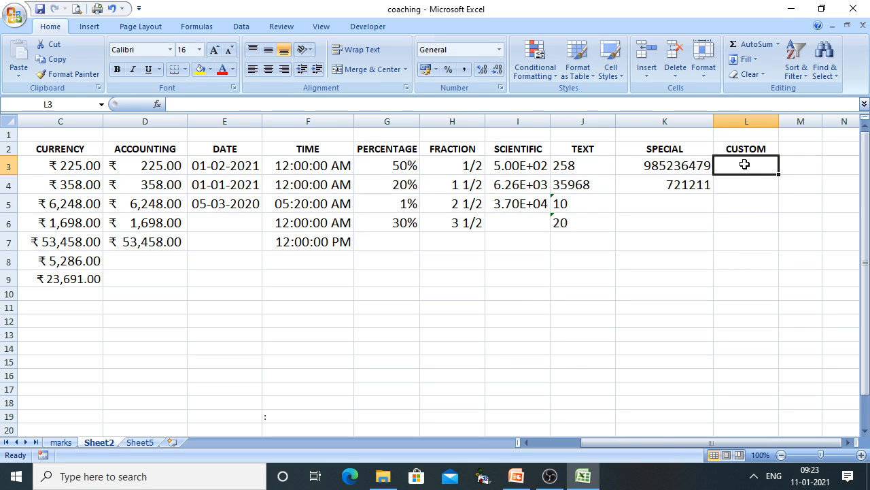
Reveal the slide point about the Custom format, then return to the Excel workbook
{"action": "left_click", "coordinate": [516, 476]}
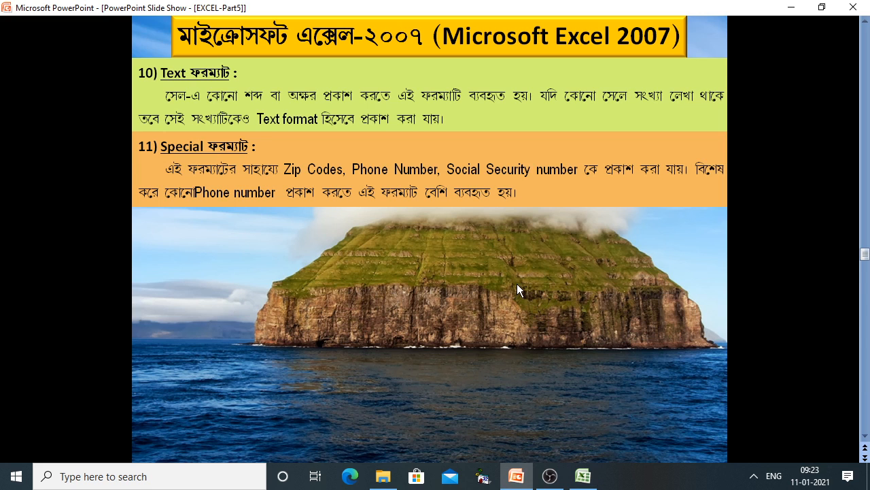
{"action": "left_click", "coordinate": [517, 284]}
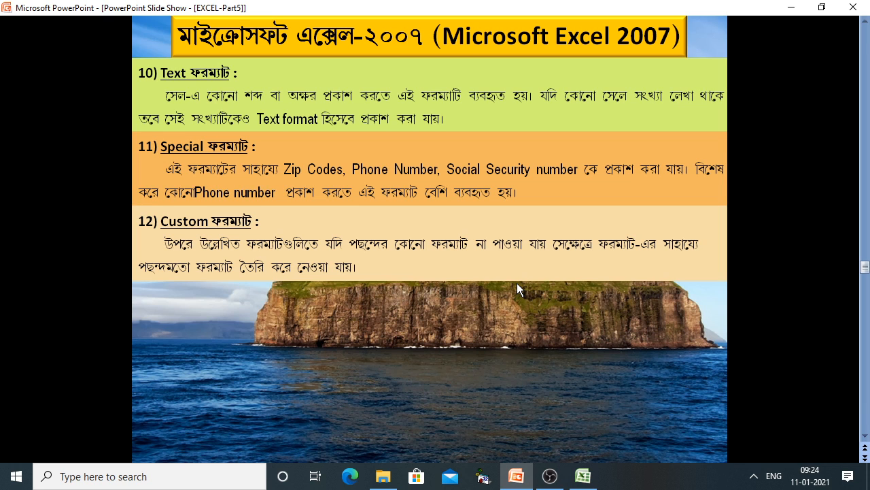
{"action": "left_click", "coordinate": [583, 476]}
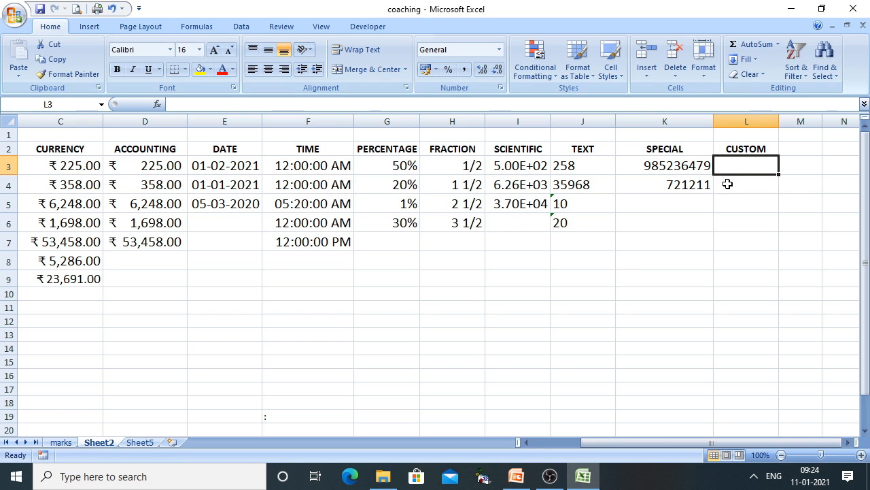
Enter 00256 in L3, which Excel displays as 256
{"action": "type", "text": "00"}
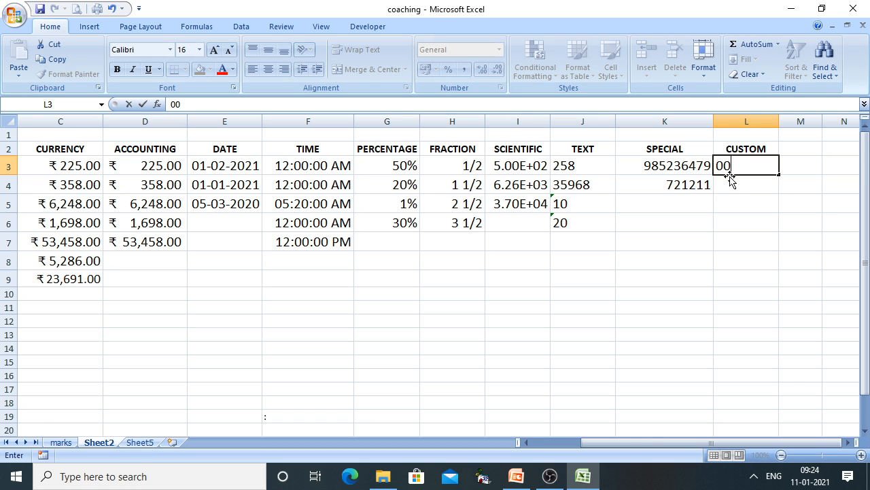
{"action": "type", "text": "256"}
{"action": "left_click", "coordinate": [753, 260]}
{"action": "left_click", "coordinate": [775, 189]}
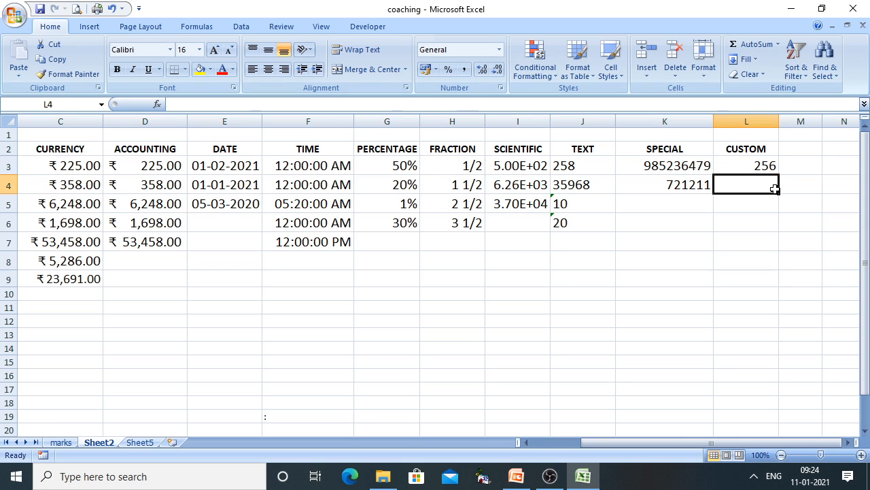
Enter 032589 in L4, shown as 32589, and select the CUSTOM cells L3:L15
{"action": "type", "text": "3"}
{"action": "key", "text": "BackSpace"}
{"action": "type", "text": "032589"}
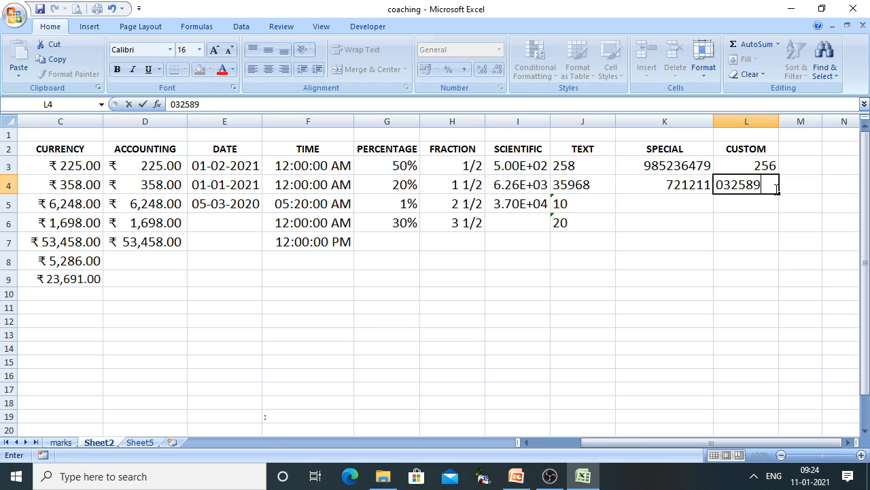
{"action": "left_click", "coordinate": [770, 293]}
{"action": "left_click", "coordinate": [756, 165]}
{"action": "left_click_drag", "start_coordinate": [756, 165], "coordinate": [746, 363]}
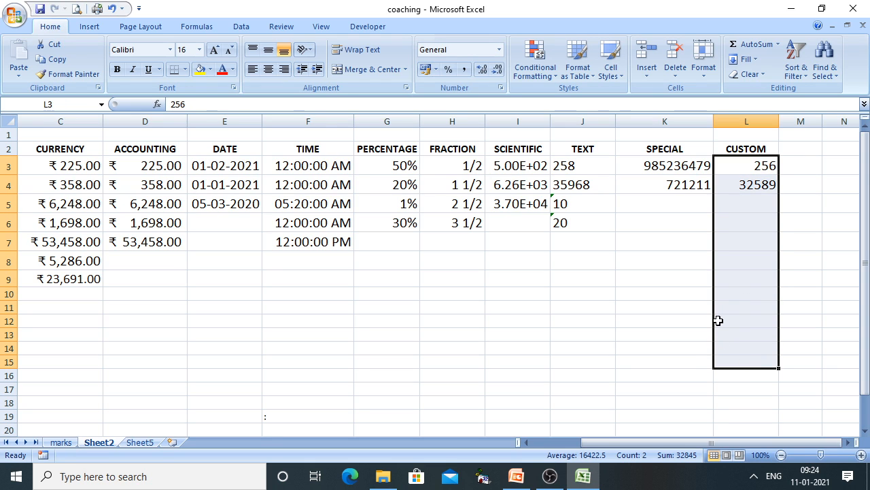
Apply the plain 0 custom number format to the CUSTOM cells L3:L15
{"action": "right_click", "coordinate": [739, 287]}
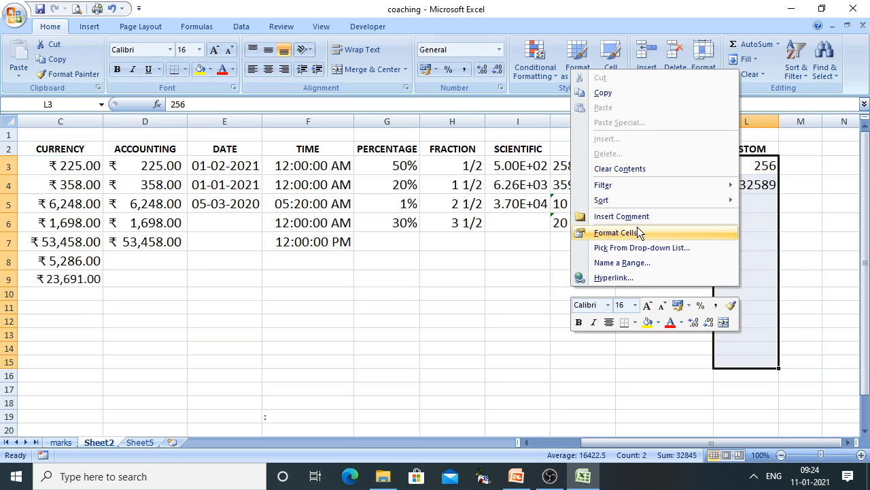
{"action": "left_click", "coordinate": [624, 233]}
{"action": "left_click", "coordinate": [491, 221]}
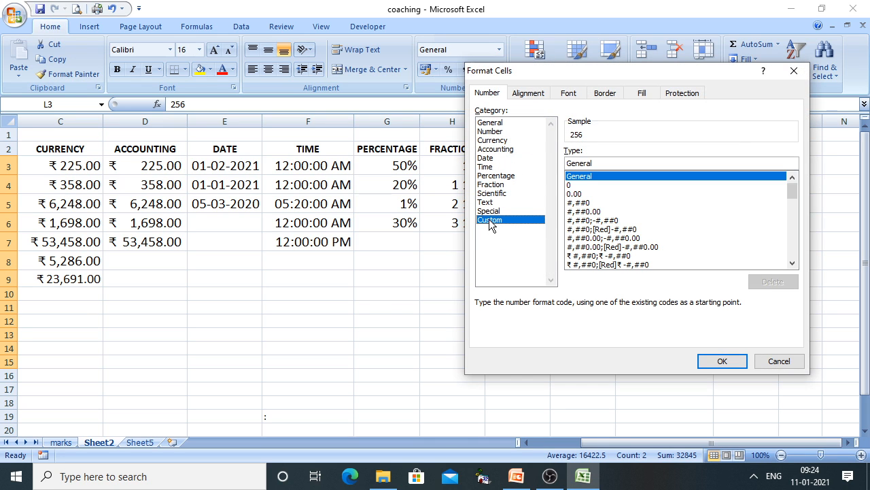
{"action": "left_click", "coordinate": [572, 187]}
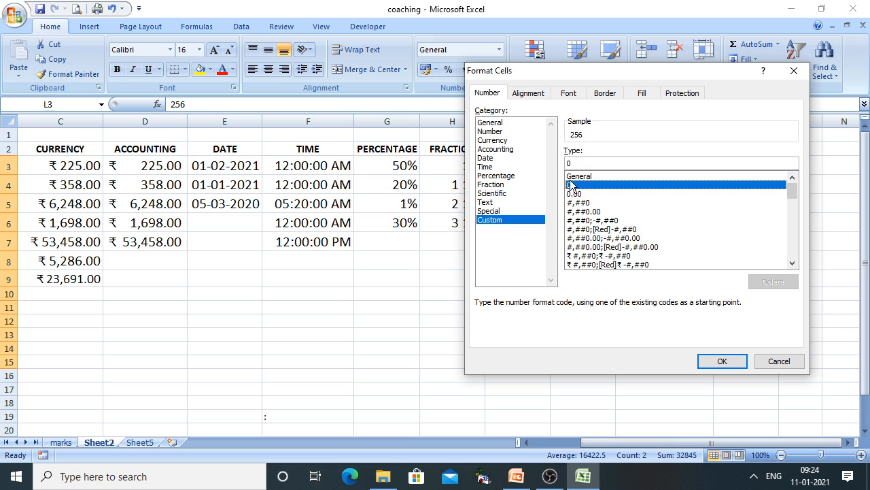
{"action": "left_click", "coordinate": [712, 364]}
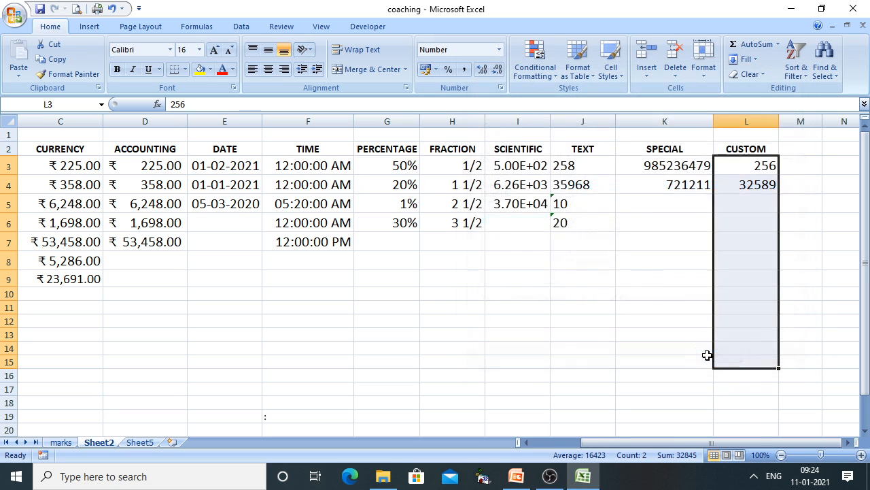
Change the custom format to 000000 so L3 and L4 show 000256 and 032589
{"action": "right_click", "coordinate": [747, 166]}
{"action": "left_click", "coordinate": [605, 328]}
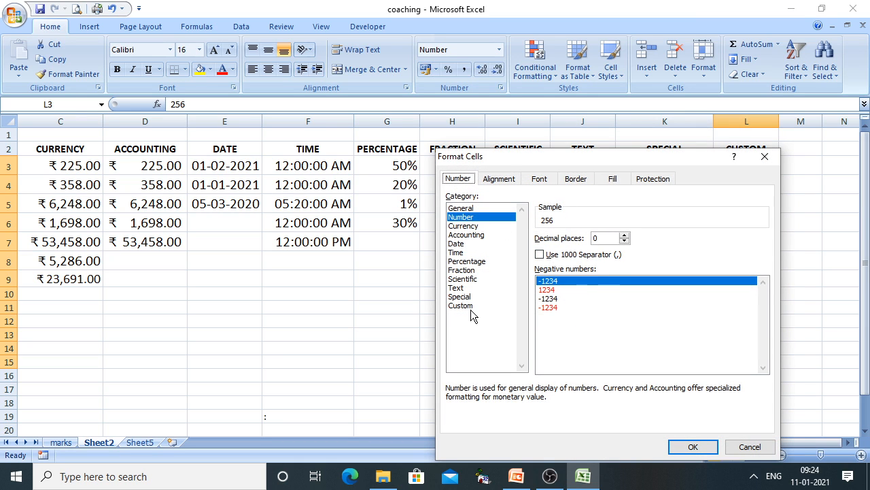
{"action": "left_click", "coordinate": [469, 306]}
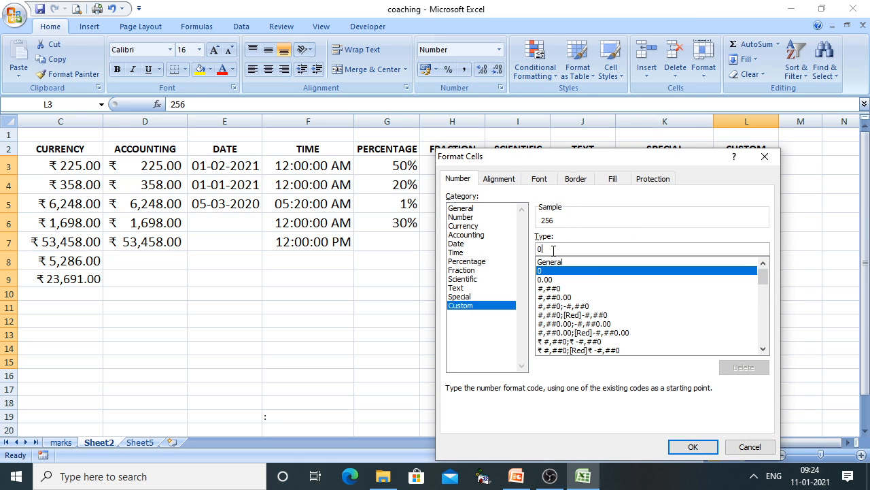
{"action": "type", "text": "00000"}
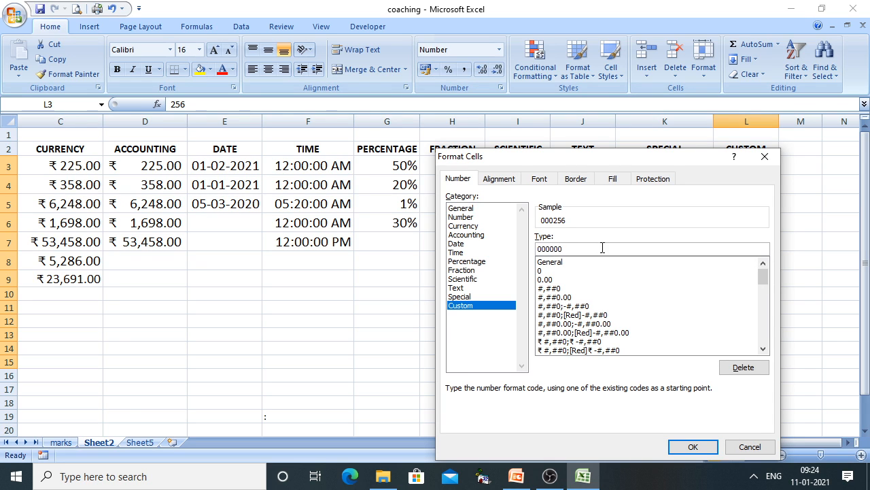
{"action": "left_click", "coordinate": [688, 446]}
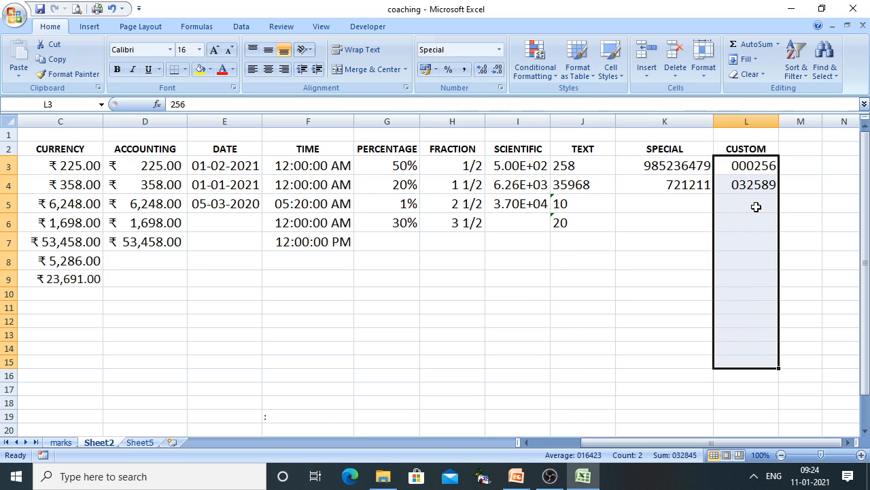
{"action": "right_click", "coordinate": [757, 207]}
Replace the 000000 code with "Rs."###,###,### so L3 and L4 show Rs.256 and Rs.32,589
{"action": "left_click", "coordinate": [640, 369]}
{"action": "left_click", "coordinate": [483, 306]}
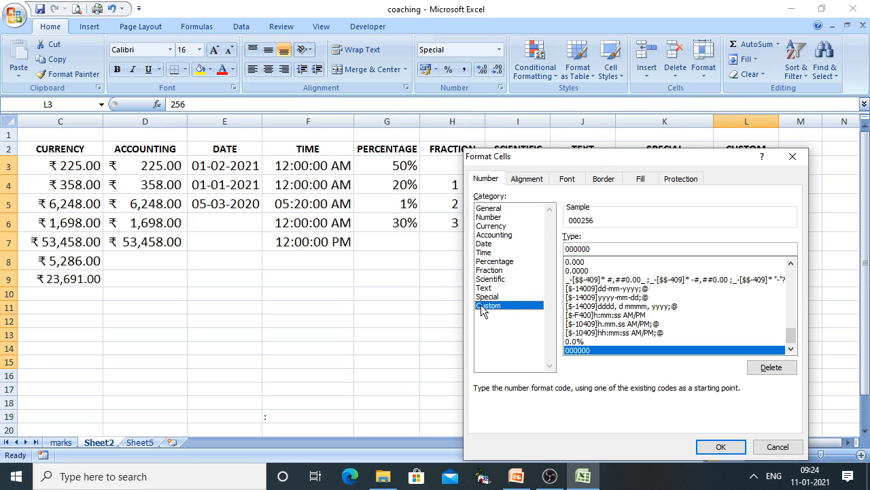
{"action": "left_click", "coordinate": [568, 249]}
{"action": "type", "text": "\""}
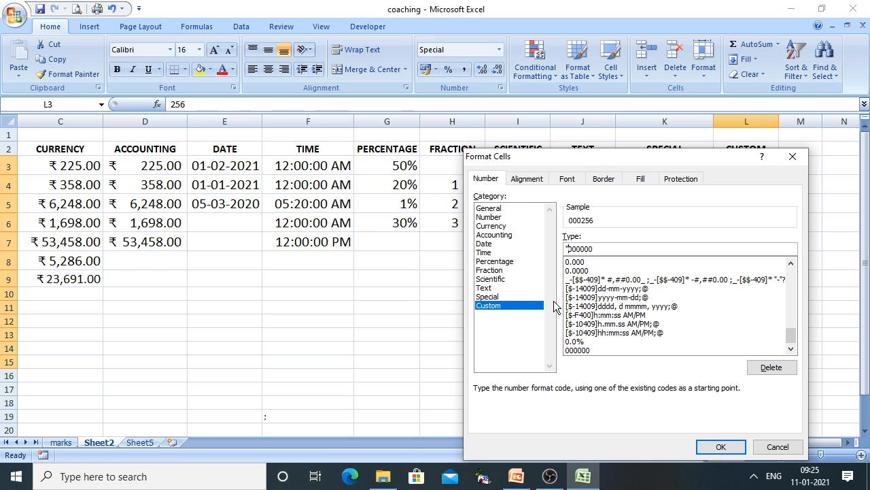
{"action": "type", "text": "Rs.\""}
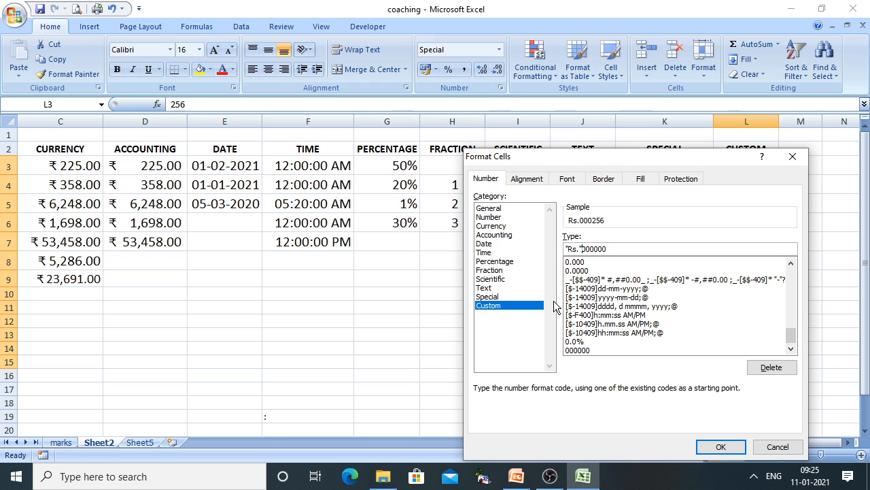
{"action": "type", "text": "###,"}
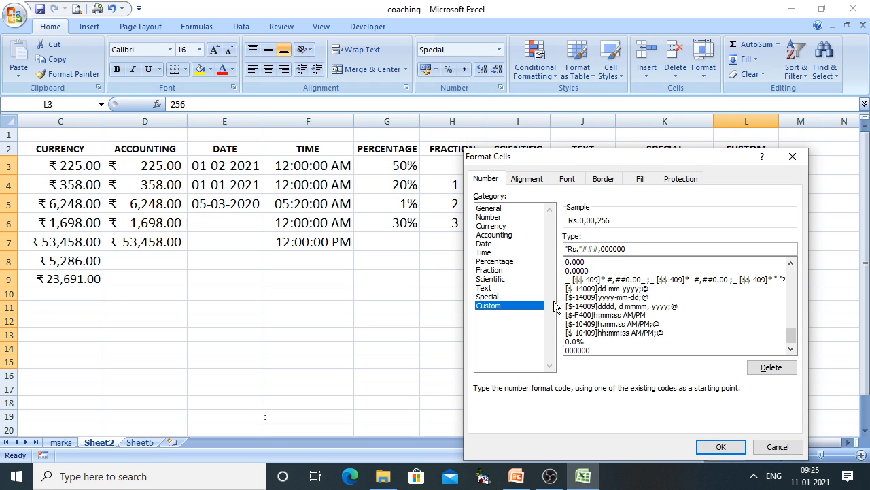
{"action": "type", "text": "###,###"}
{"action": "key", "text": "Delete"}
{"action": "key", "text": "Delete"}
{"action": "key", "text": "Delete"}
{"action": "key", "text": "Delete"}
{"action": "key", "text": "Delete"}
{"action": "key", "text": "Delete"}
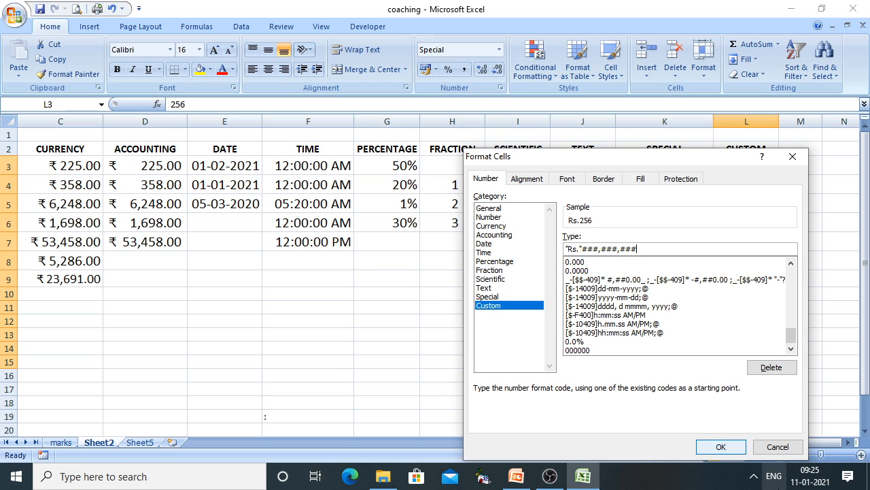
{"action": "left_click", "coordinate": [712, 443]}
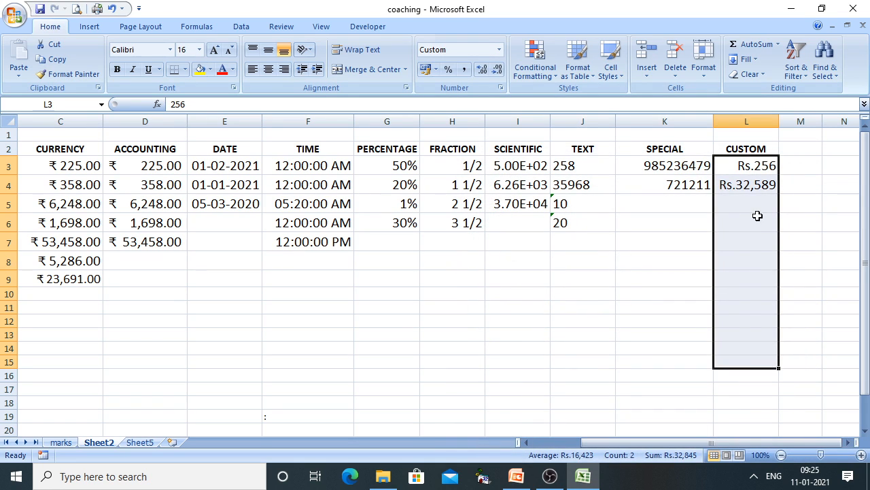
{"action": "left_click", "coordinate": [746, 204]}
Enter 2589 and 3248 in L5 and L6, then advance the PowerPoint slide show to the Alignment Tab
{"action": "type", "text": "2589"}
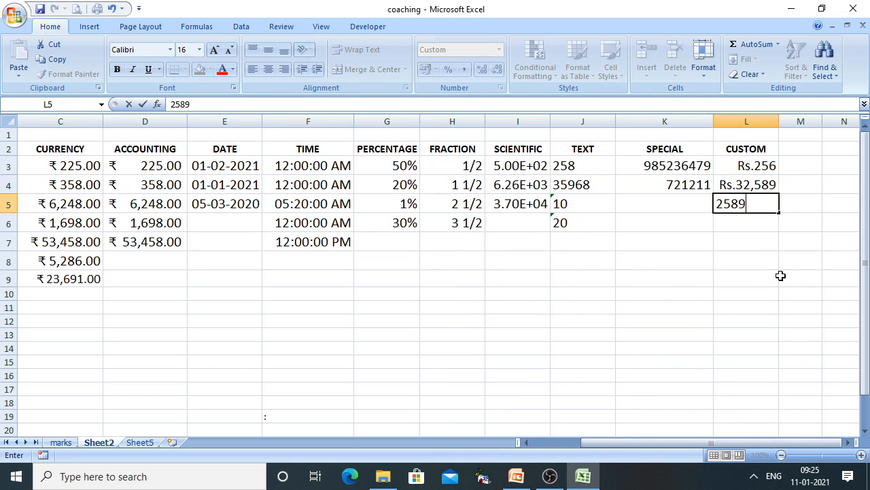
{"action": "key", "text": "Return"}
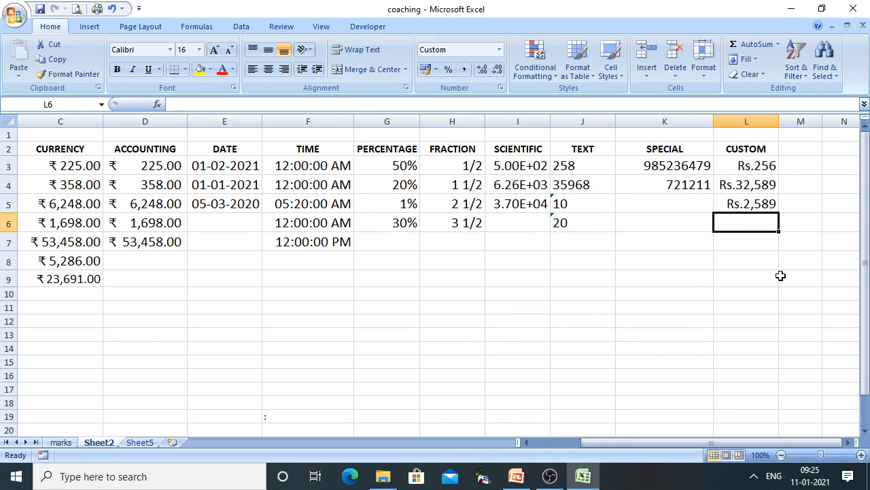
{"action": "type", "text": "3248"}
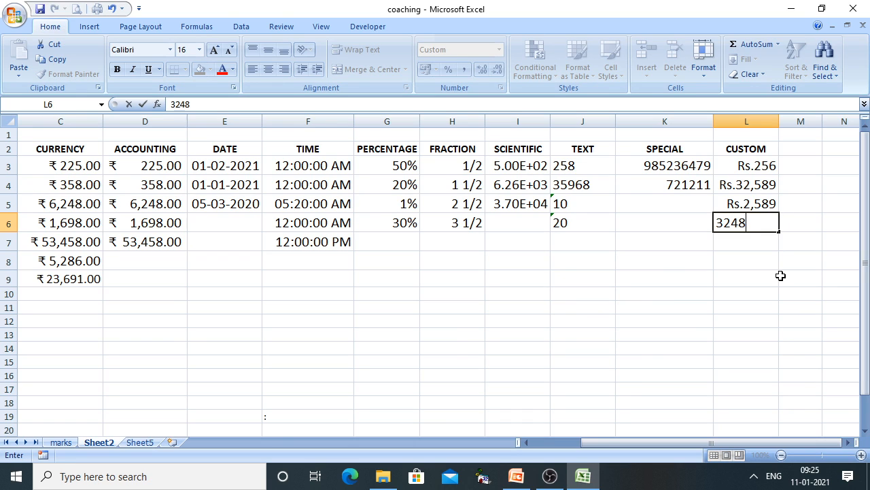
{"action": "key", "text": "Return"}
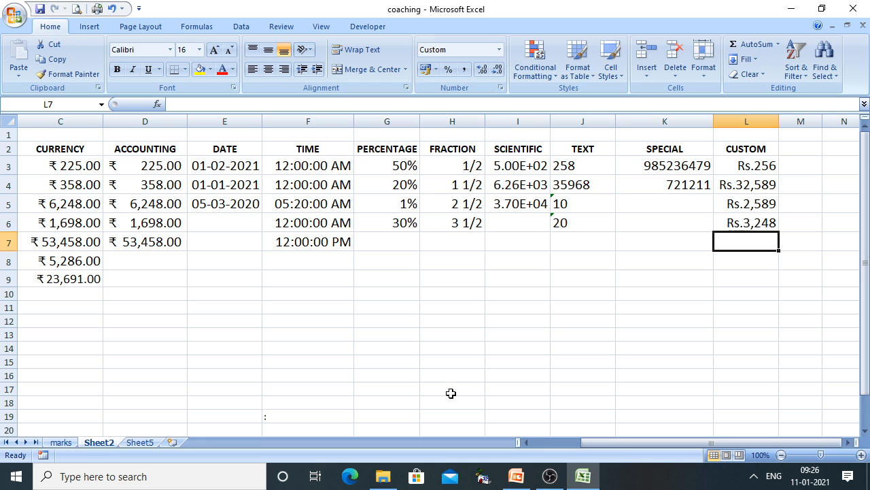
{"action": "left_click", "coordinate": [521, 474]}
{"action": "left_click", "coordinate": [490, 320]}
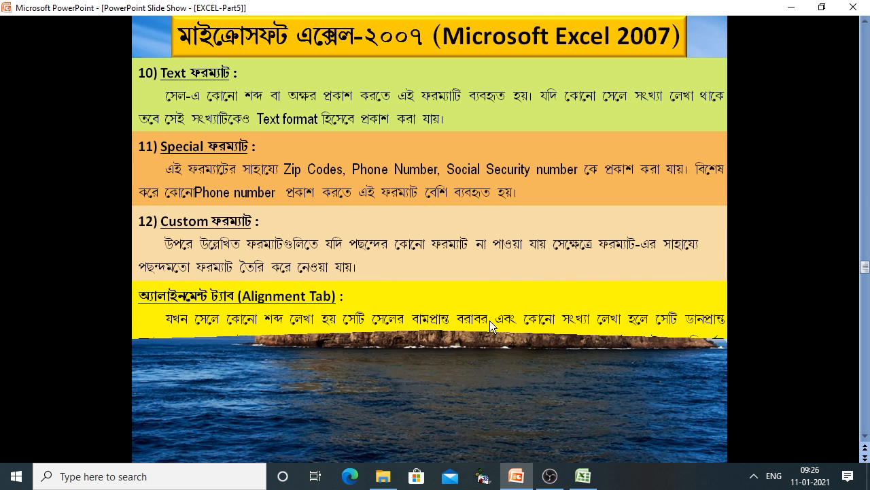
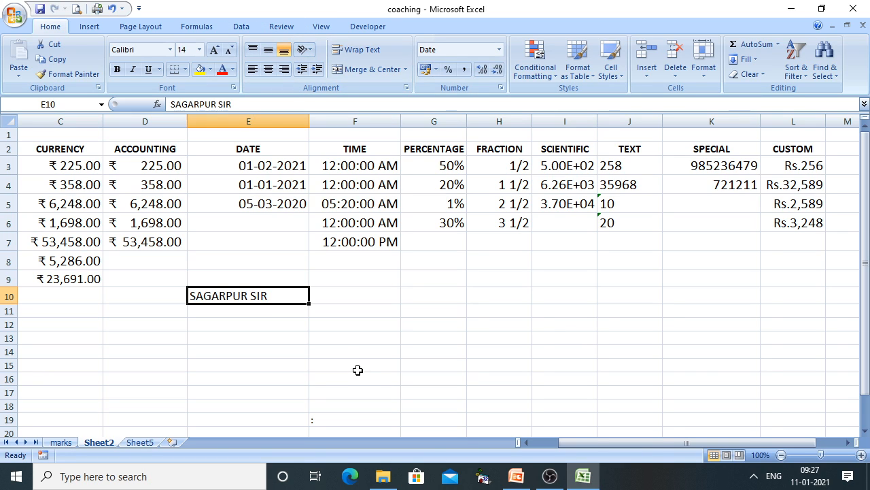
Try left, top and centre alignment on SAGARPUR SIR, and make row 10 taller
{"action": "left_click", "coordinate": [248, 73]}
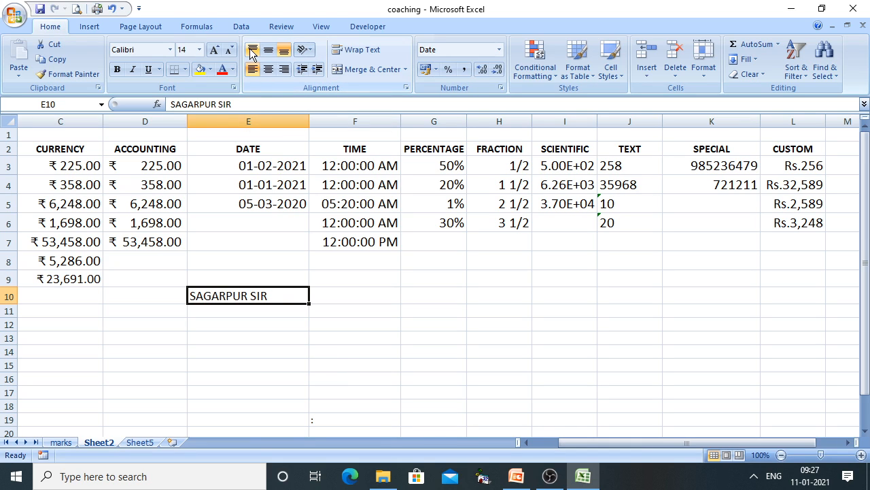
{"action": "left_click", "coordinate": [252, 51]}
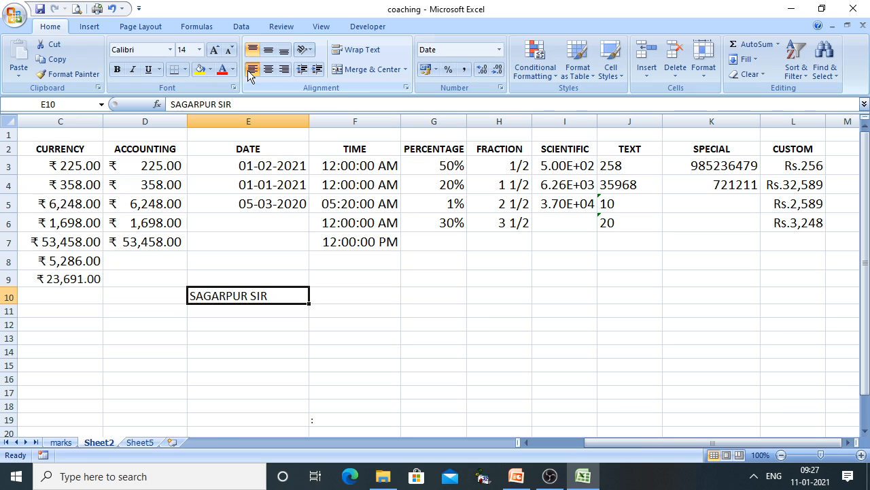
{"action": "left_click", "coordinate": [270, 74]}
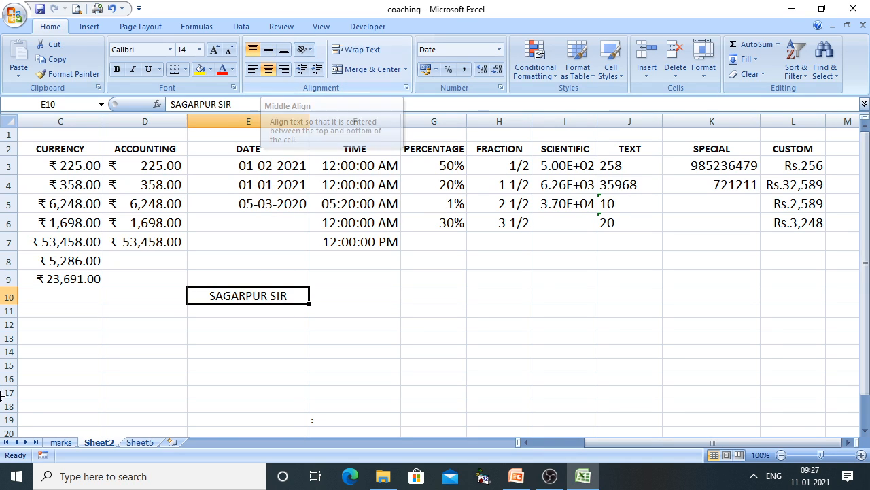
{"action": "left_click_drag", "start_coordinate": [12, 304], "coordinate": [10, 336]}
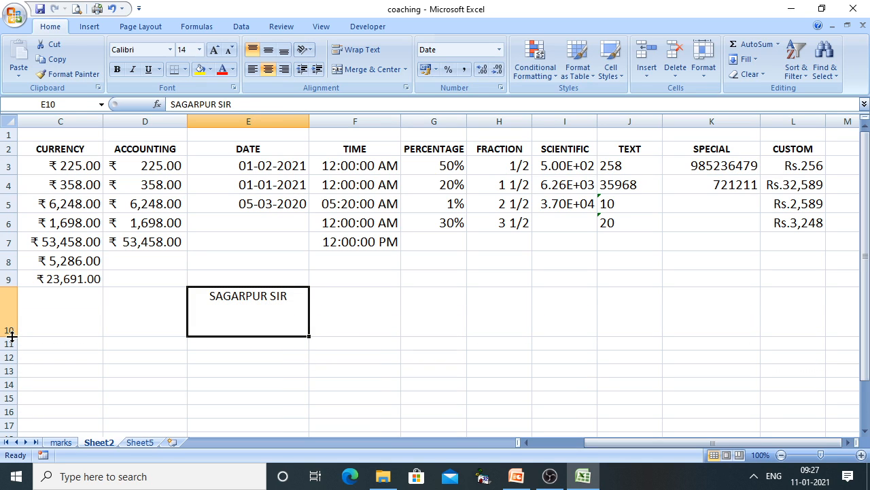
Cycle SAGARPUR SIR through middle, bottom, right, left, top and centre, ending bottom-right
{"action": "left_click", "coordinate": [268, 51]}
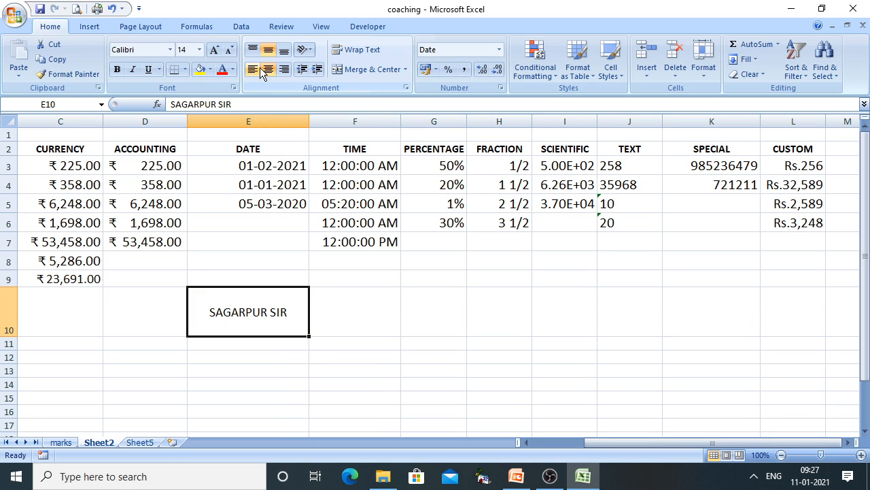
{"action": "left_click", "coordinate": [285, 51]}
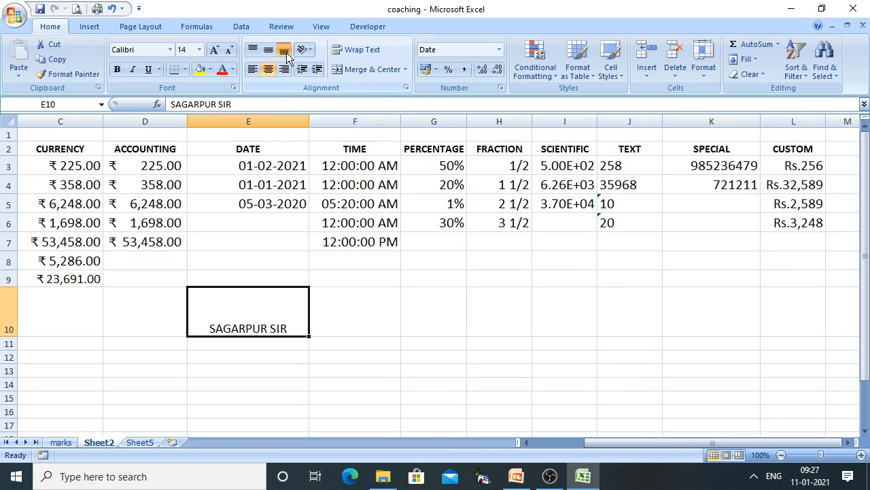
{"action": "left_click", "coordinate": [284, 69]}
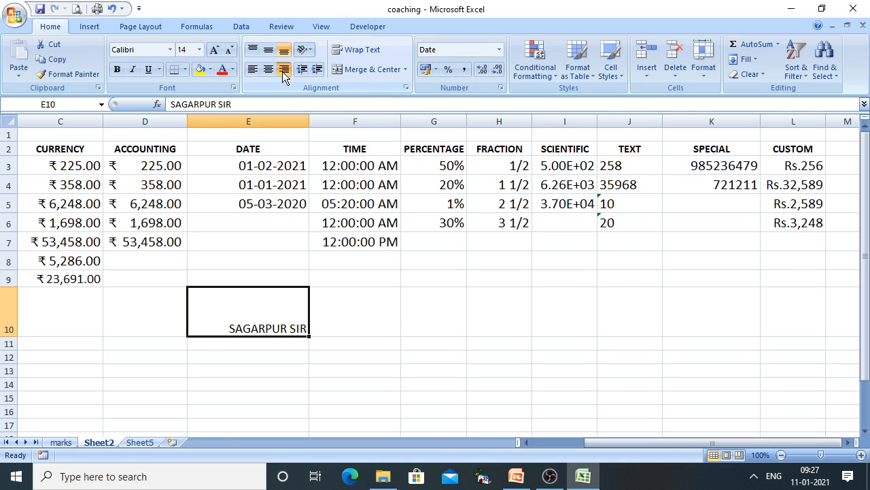
{"action": "left_click", "coordinate": [252, 70]}
{"action": "left_click", "coordinate": [253, 50]}
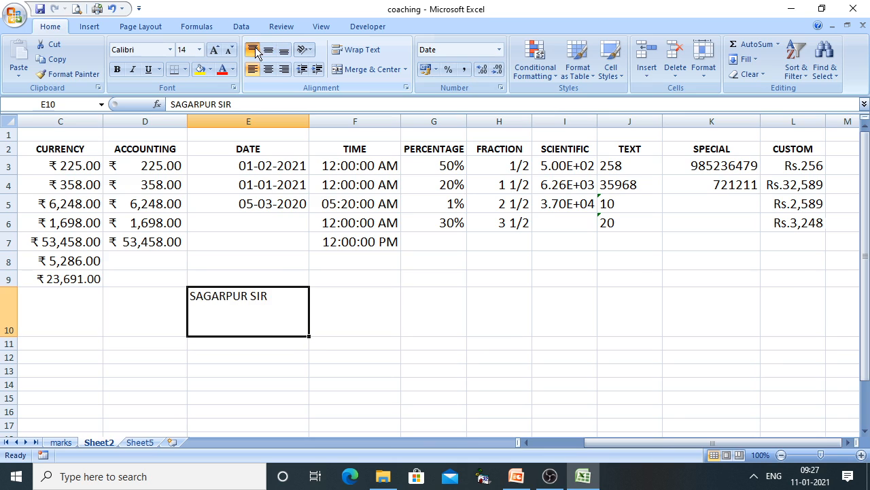
{"action": "left_click", "coordinate": [269, 51]}
{"action": "left_click", "coordinate": [269, 69]}
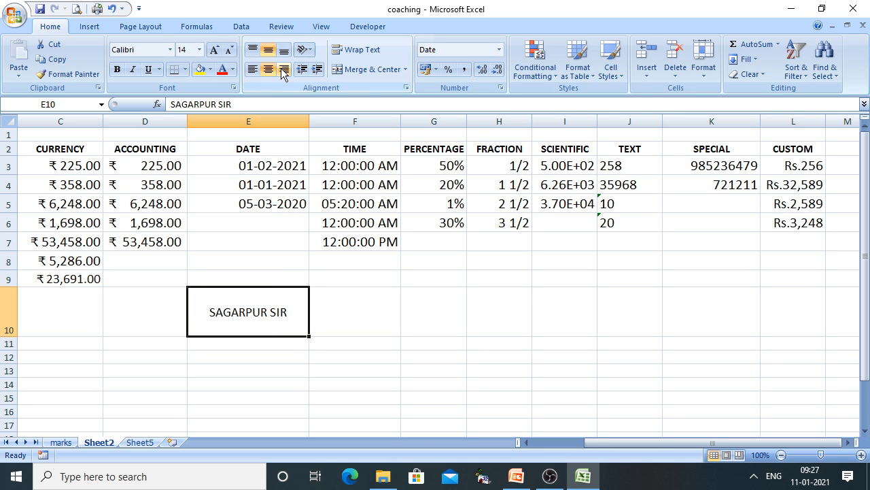
{"action": "left_click", "coordinate": [284, 70]}
{"action": "left_click", "coordinate": [284, 51]}
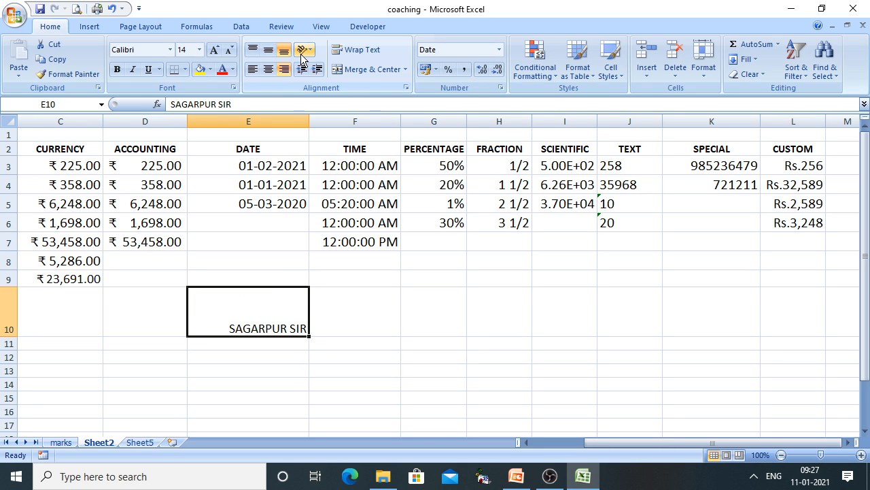
{"action": "left_click", "coordinate": [303, 53]}
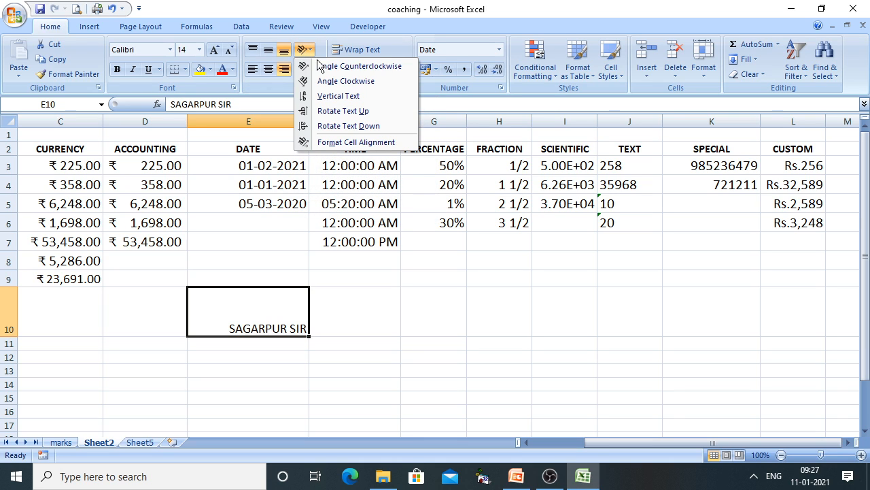
Stack SAGARPUR SIR vertically, enlarge row 10, then tilt the text counterclockwise at 45 degrees
{"action": "left_click", "coordinate": [338, 96]}
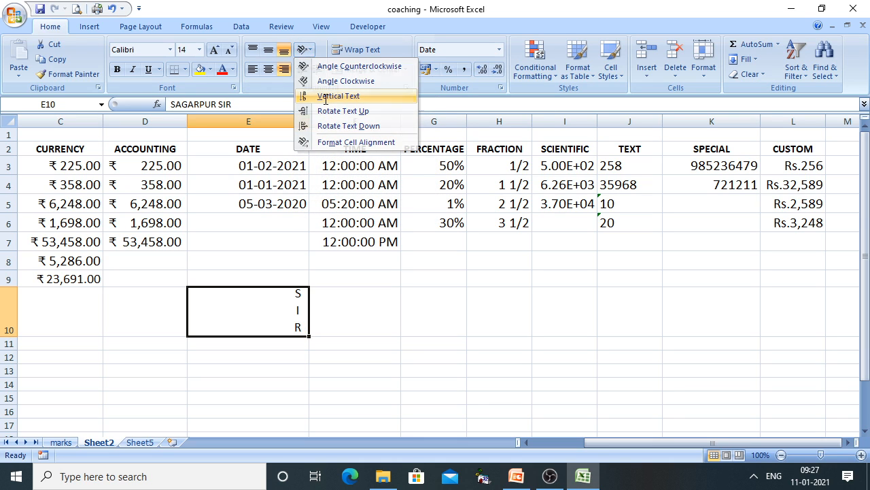
{"action": "left_click_drag", "start_coordinate": [6, 340], "coordinate": [12, 429]}
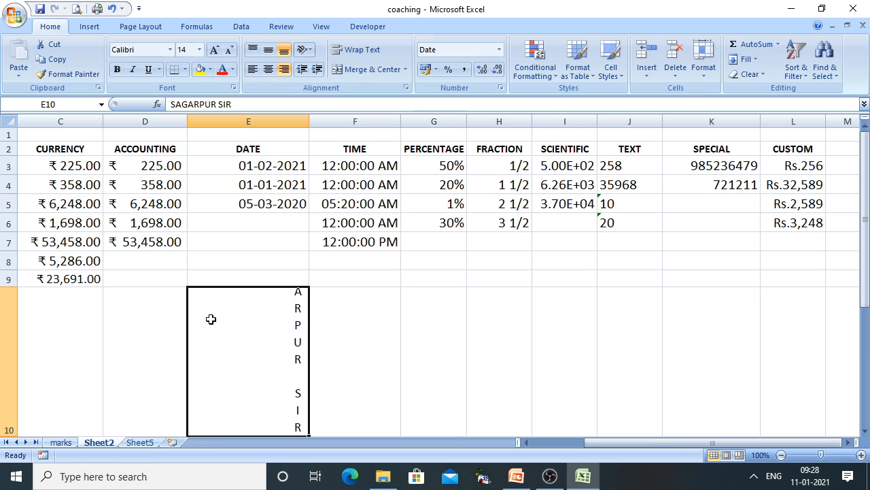
{"action": "left_click", "coordinate": [313, 51]}
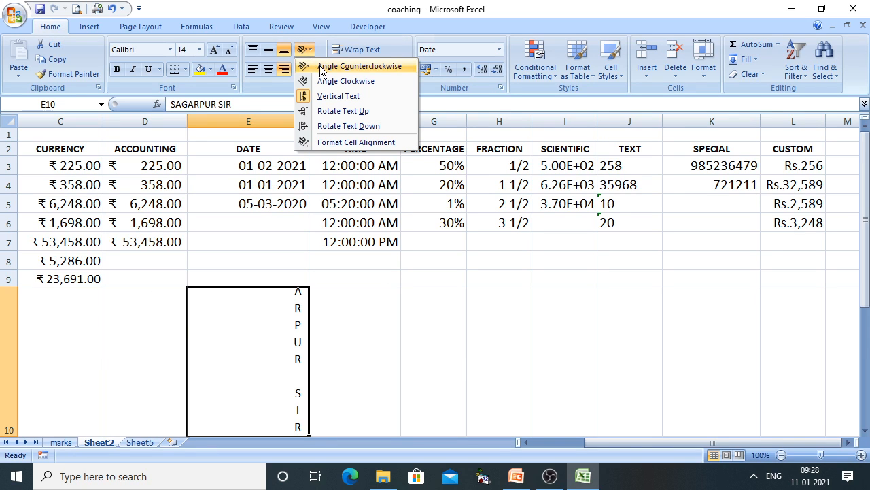
{"action": "left_click", "coordinate": [324, 66]}
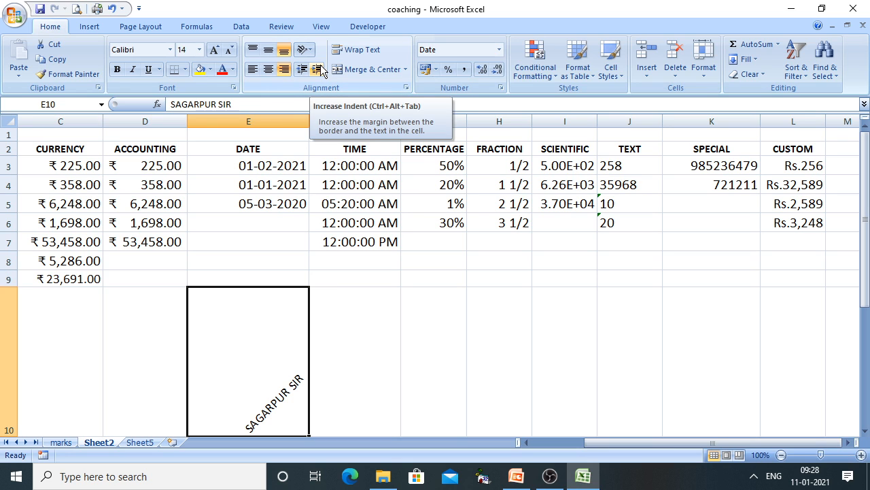
{"action": "left_click", "coordinate": [304, 50]}
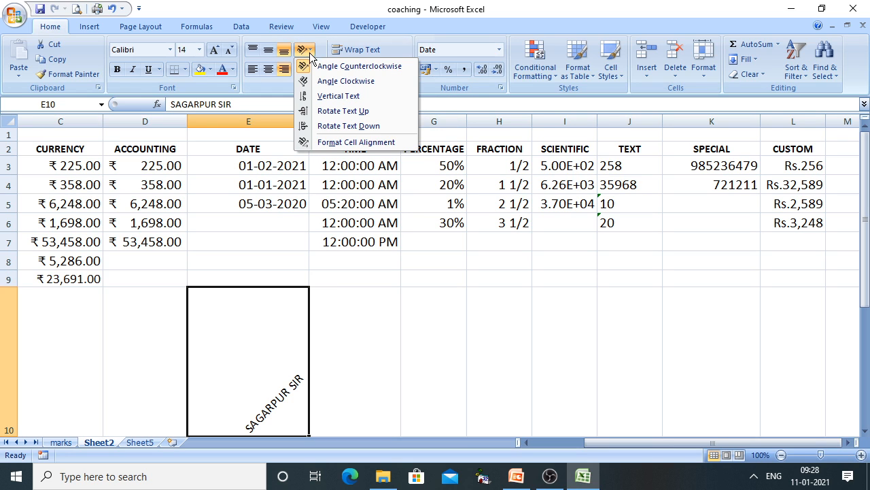
{"action": "left_click", "coordinate": [327, 142]}
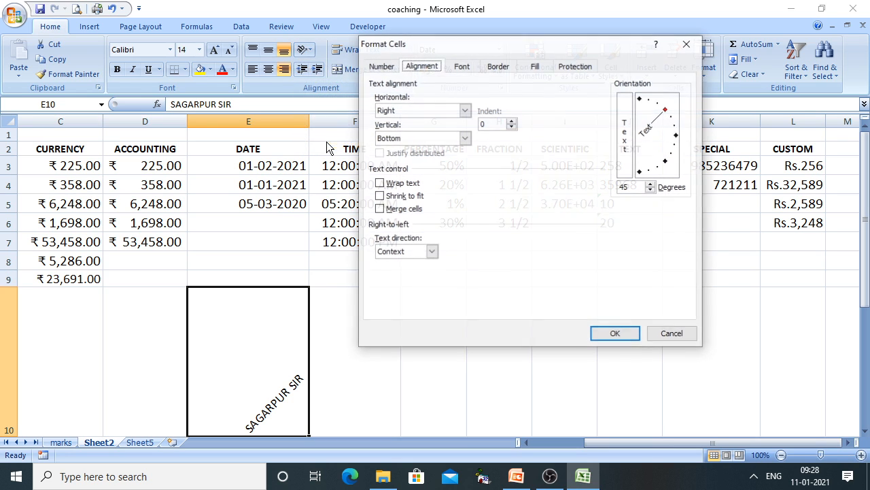
Change E10's text orientation to 35 degrees in Format Cells
{"action": "left_click", "coordinate": [667, 337]}
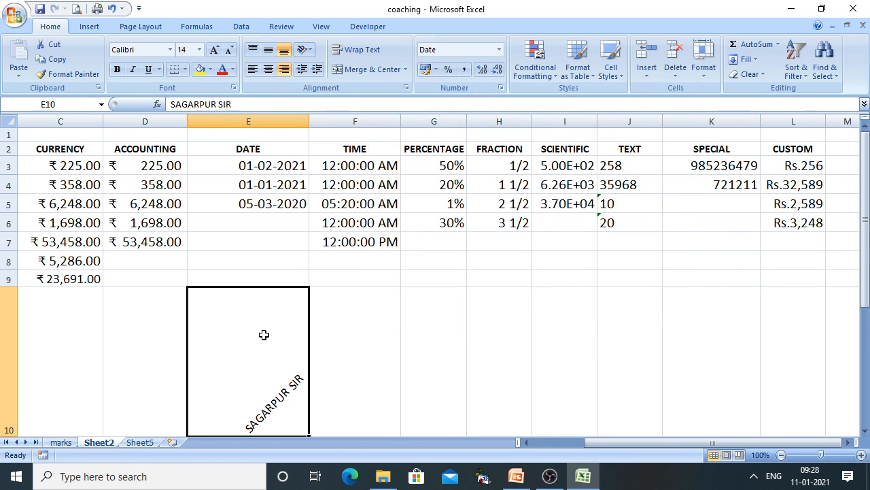
{"action": "right_click", "coordinate": [264, 334]}
{"action": "left_click", "coordinate": [305, 275]}
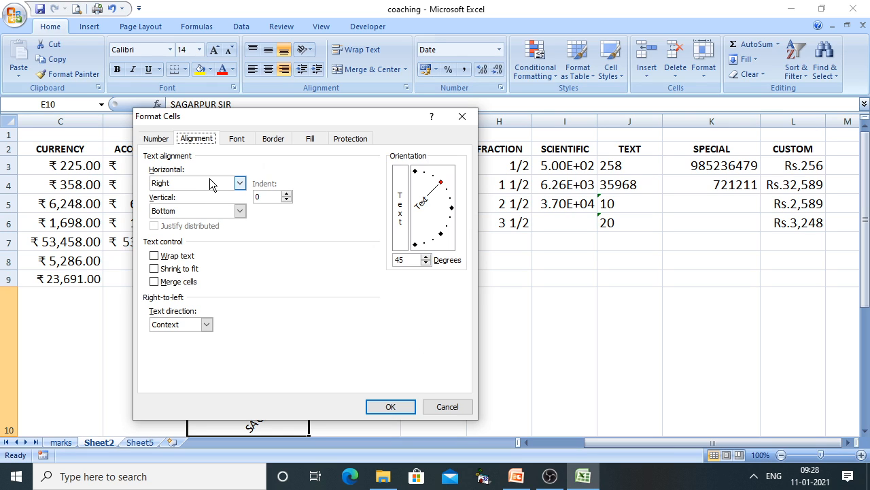
{"action": "left_click", "coordinate": [425, 263]}
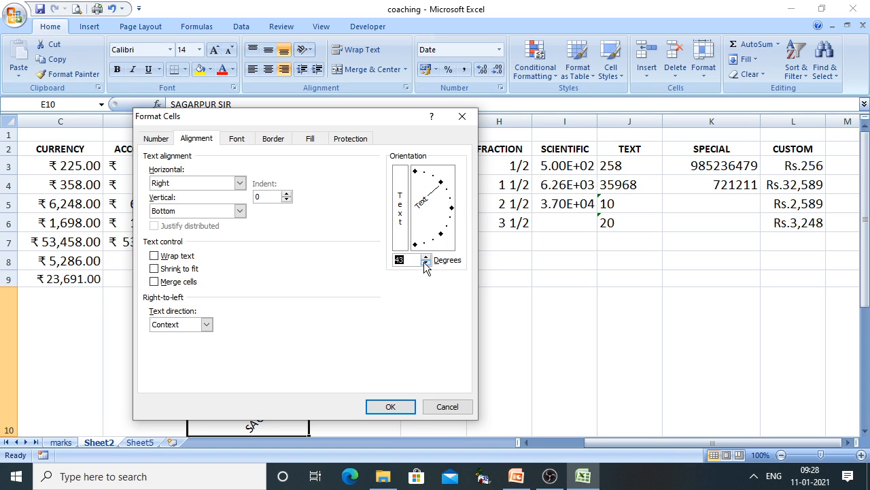
{"action": "left_click", "coordinate": [392, 406]}
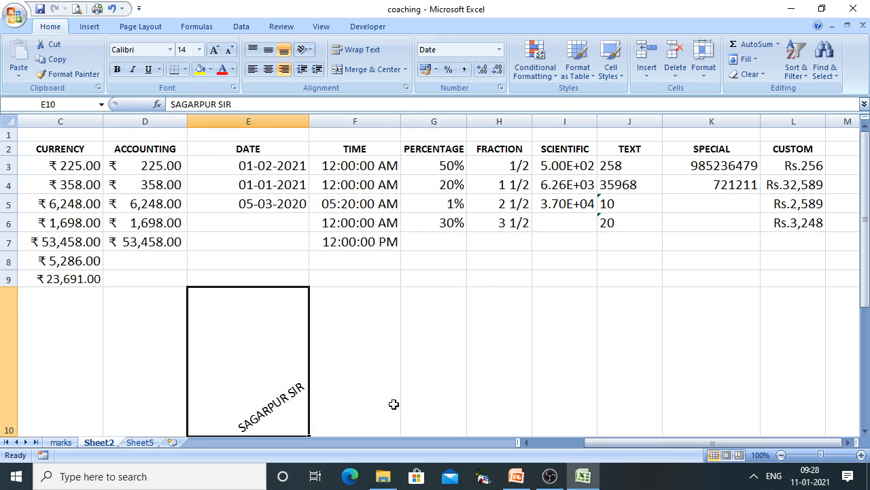
Middle-align and left-align the rotated text in E10, and narrow column E
{"action": "left_click", "coordinate": [268, 51]}
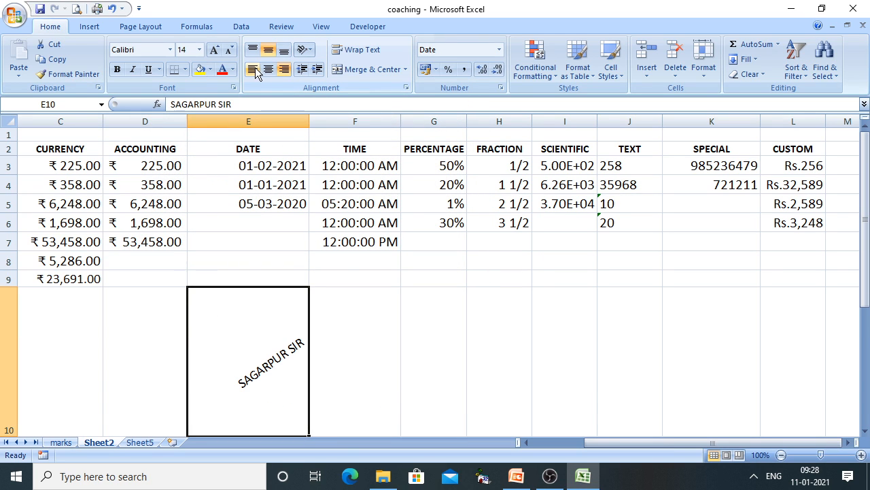
{"action": "left_click", "coordinate": [253, 70]}
{"action": "left_click_drag", "start_coordinate": [308, 121], "coordinate": [288, 123]}
Open E10's alignment settings and check the PowerPoint notes on horizontal alignment
{"action": "right_click", "coordinate": [241, 381]}
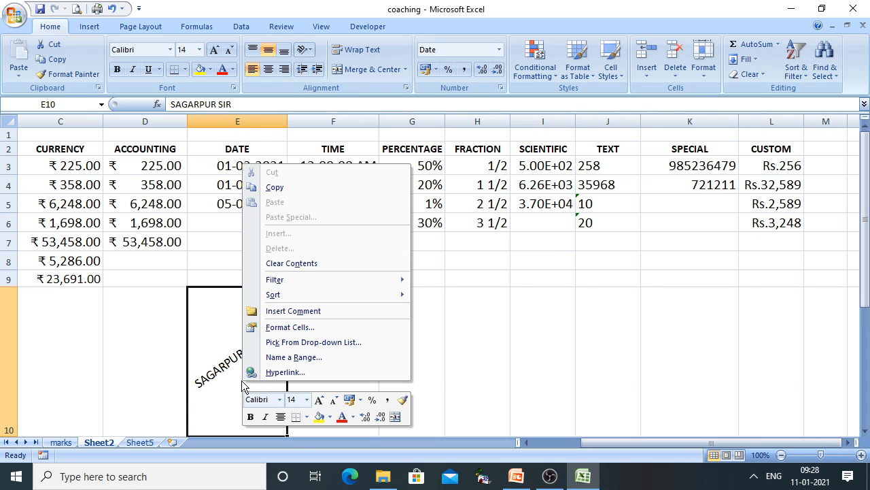
{"action": "left_click", "coordinate": [281, 330]}
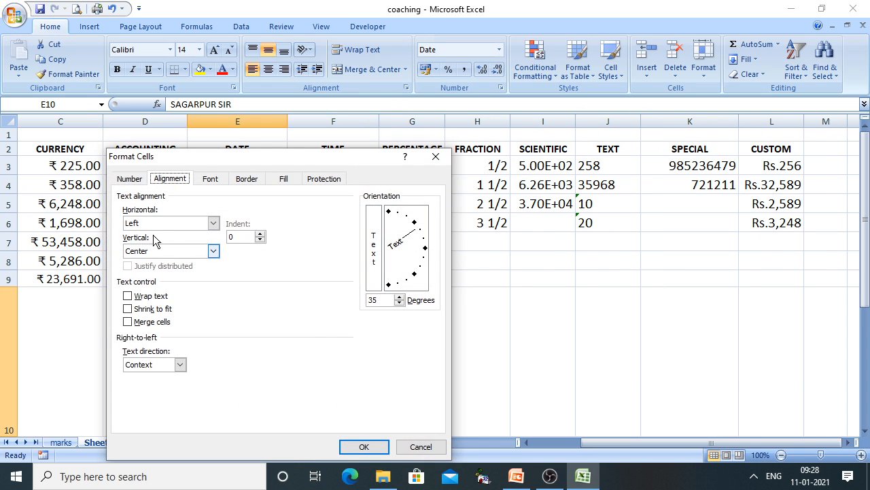
{"action": "left_click_drag", "start_coordinate": [252, 160], "coordinate": [429, 66]}
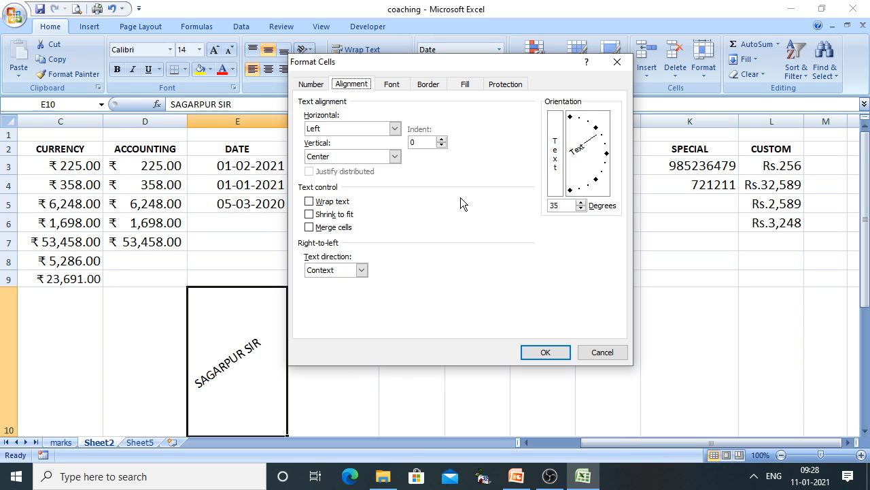
{"action": "left_click", "coordinate": [516, 476]}
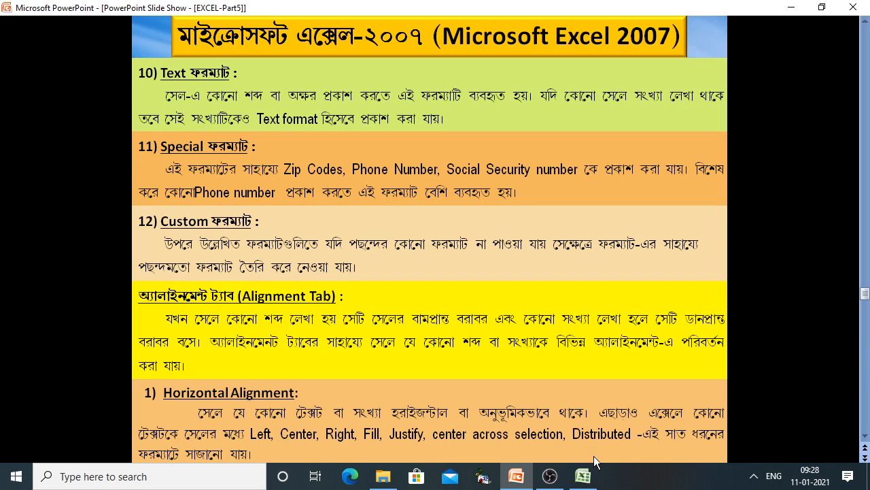
{"action": "left_click", "coordinate": [583, 476]}
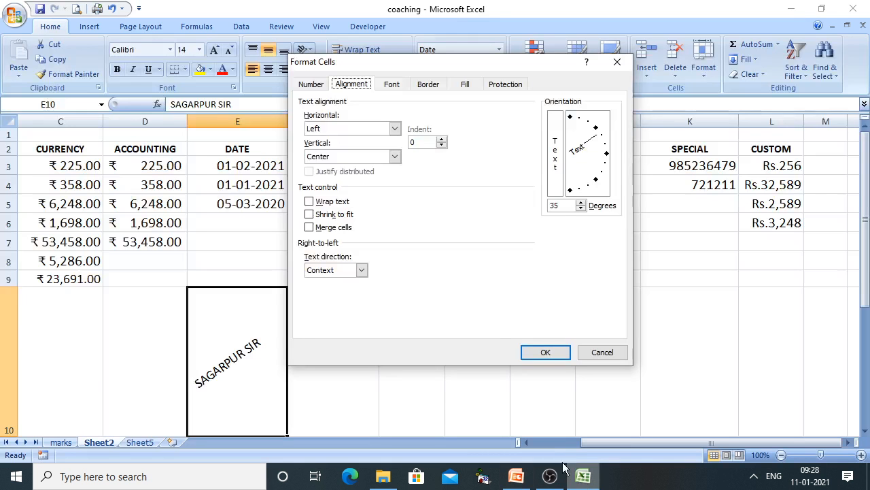
Set E10's horizontal alignment to Distributed
{"action": "left_click", "coordinate": [340, 130]}
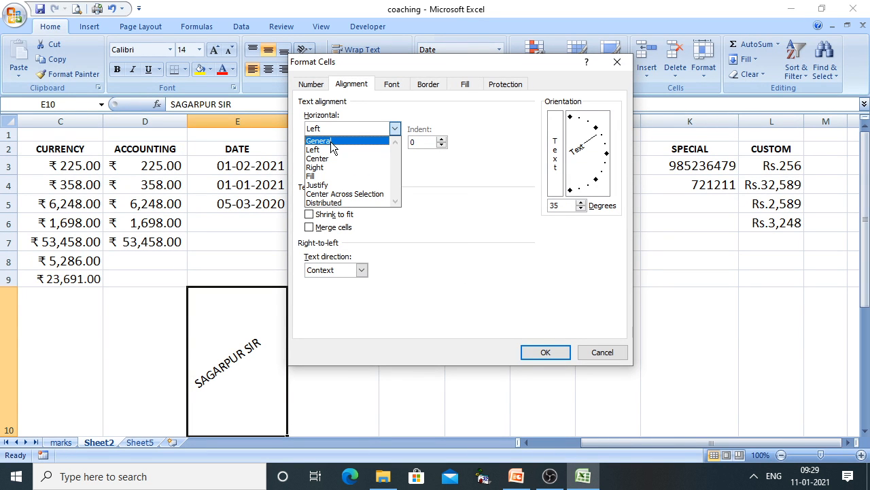
{"action": "left_click", "coordinate": [337, 203]}
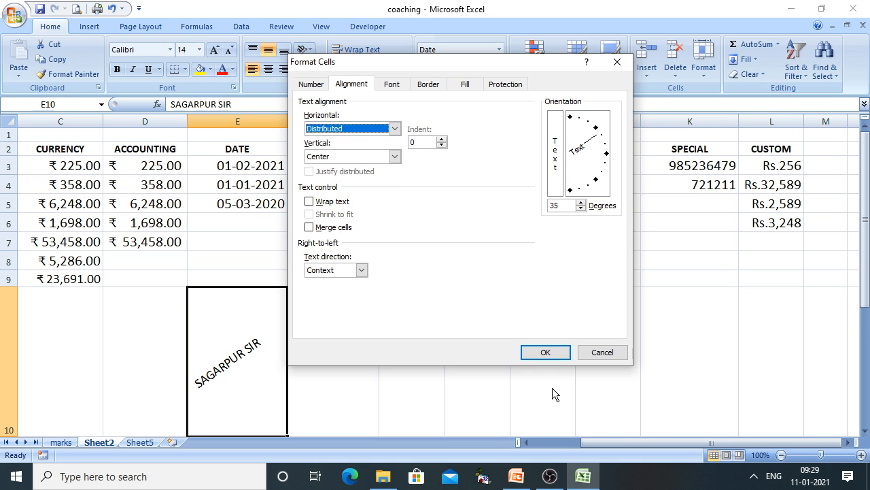
{"action": "left_click", "coordinate": [548, 351]}
Reapply Distributed horizontal alignment to E10, then switch to the PowerPoint slides
{"action": "right_click", "coordinate": [240, 331]}
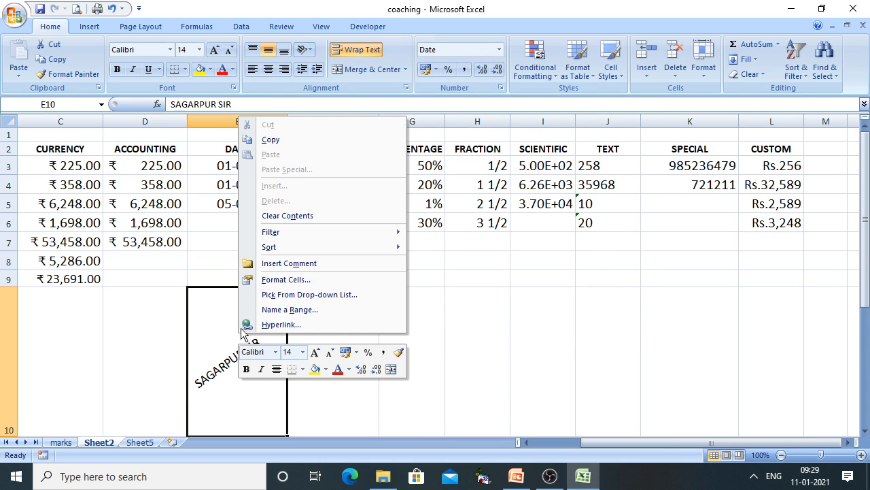
{"action": "left_click", "coordinate": [246, 279]}
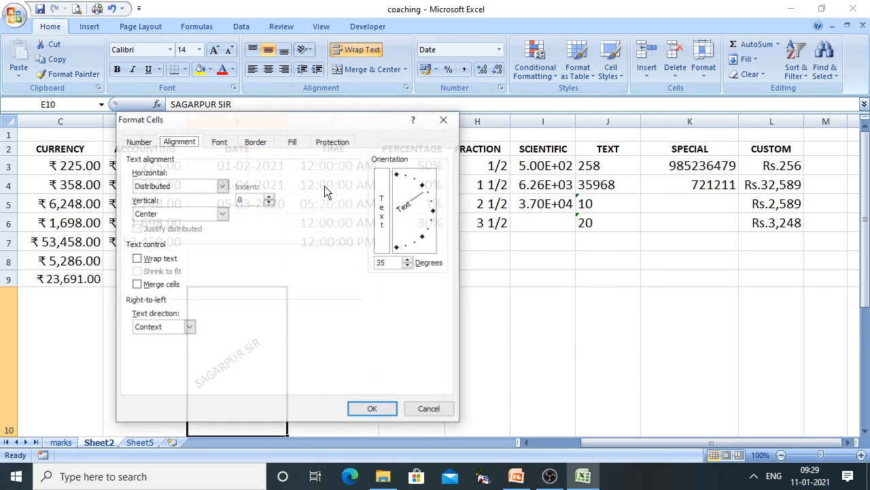
{"action": "left_click", "coordinate": [220, 189]}
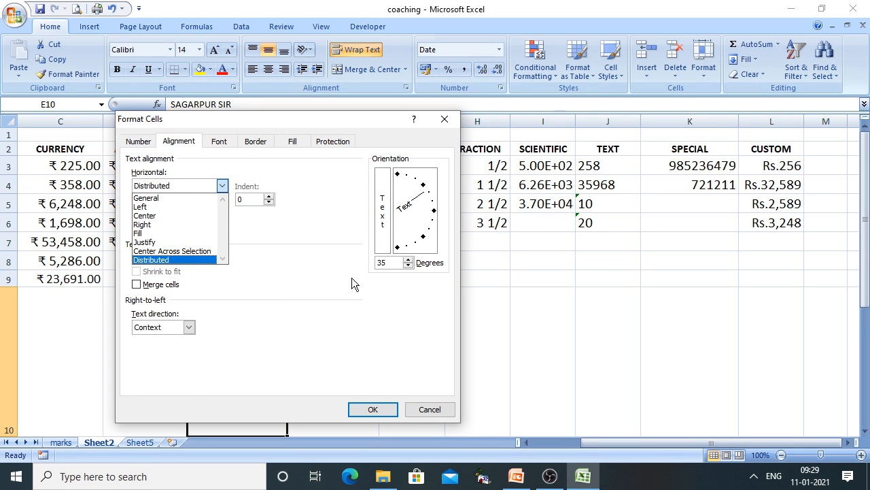
{"action": "left_click", "coordinate": [292, 300]}
{"action": "left_click", "coordinate": [383, 413]}
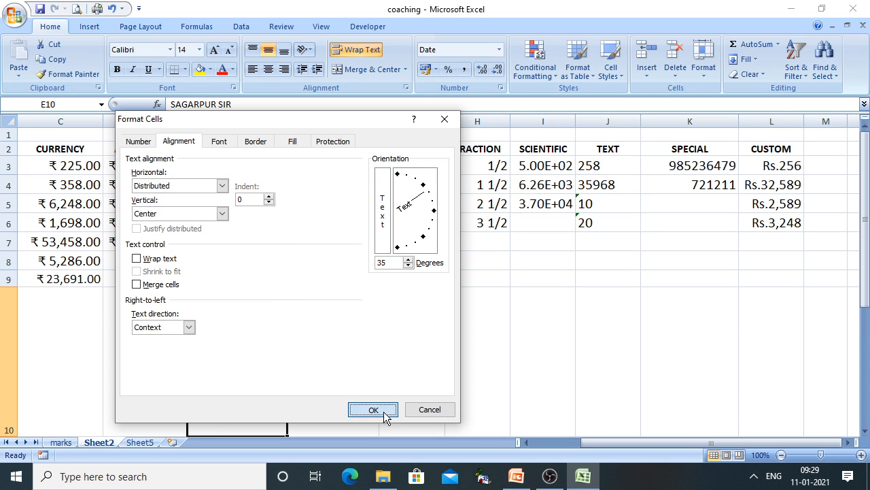
{"action": "left_click", "coordinate": [516, 476]}
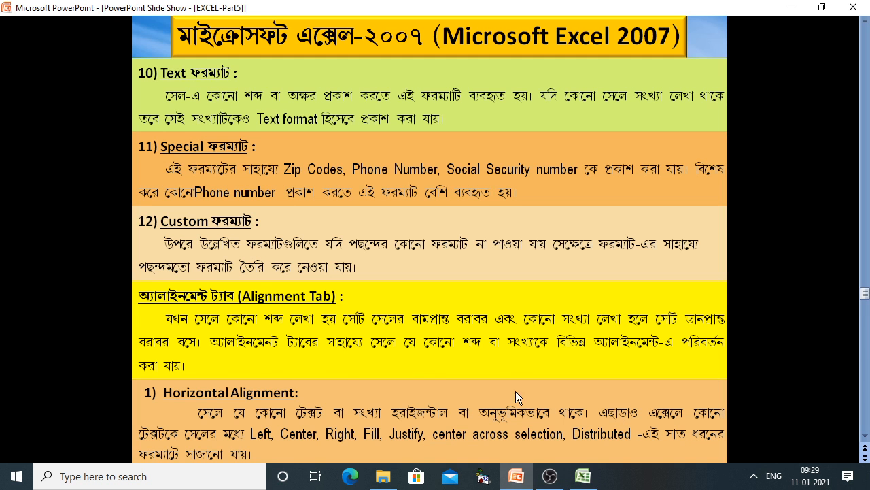
Scroll the slide show forward to the Vertical Alignment slide
{"action": "scroll", "coordinate": [454, 397], "scroll_direction": "up", "scroll_amount": 1}
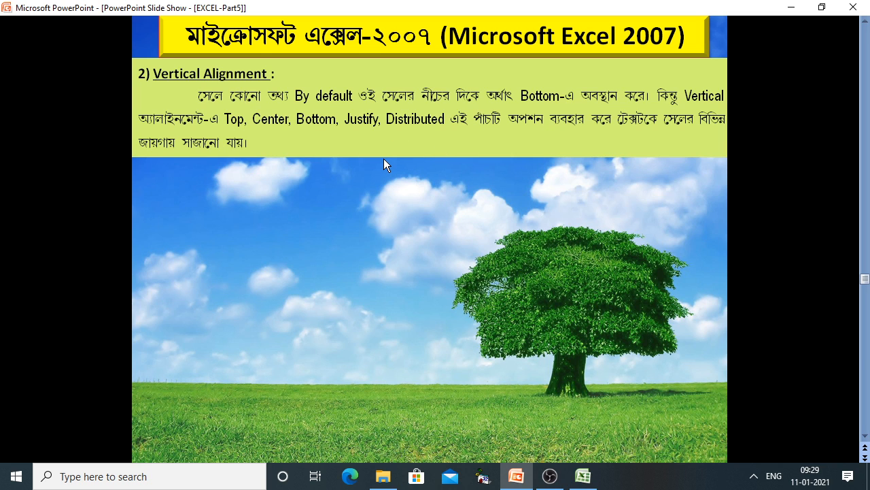
Back in Excel, set E10's vertical alignment to Top
{"action": "left_click", "coordinate": [582, 476]}
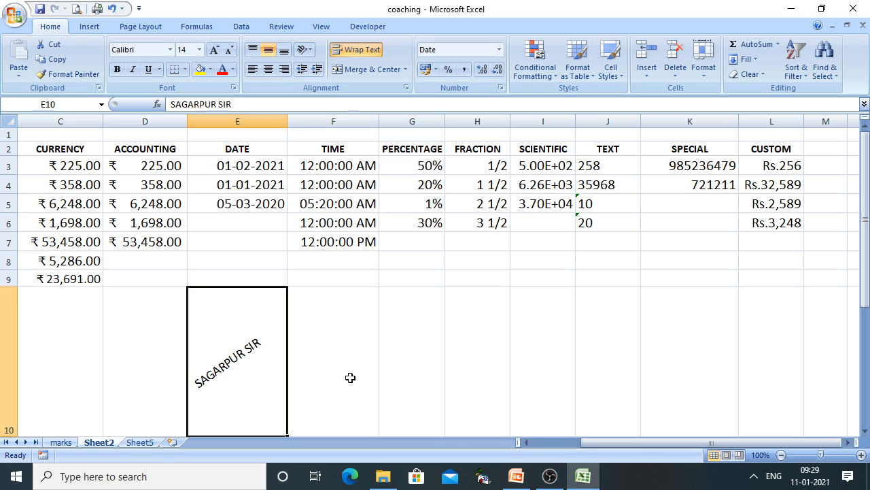
{"action": "right_click", "coordinate": [206, 339]}
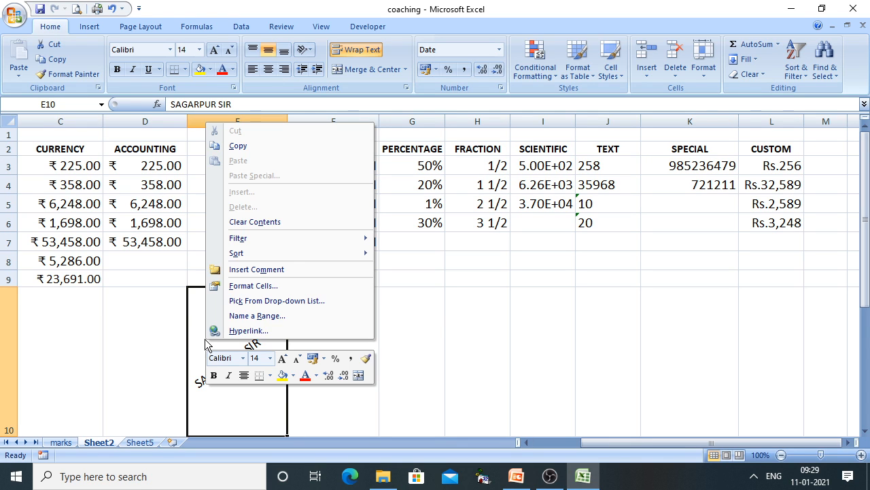
{"action": "left_click", "coordinate": [252, 286]}
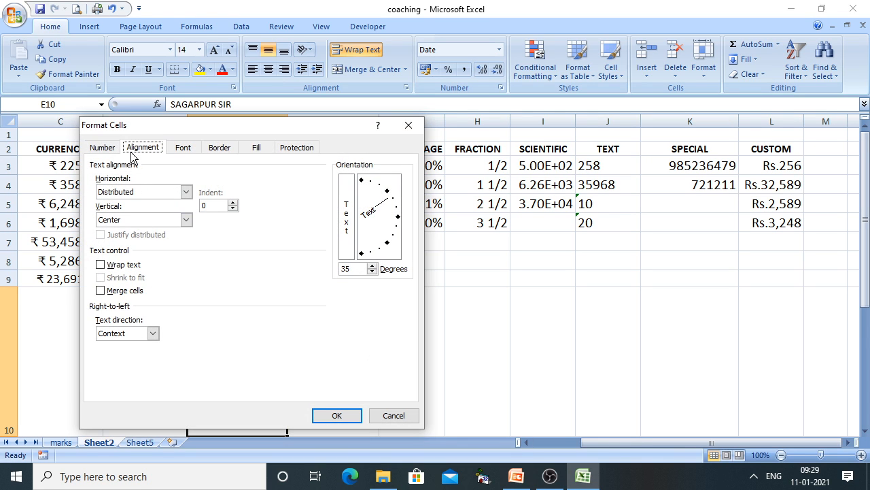
{"action": "left_click", "coordinate": [152, 222]}
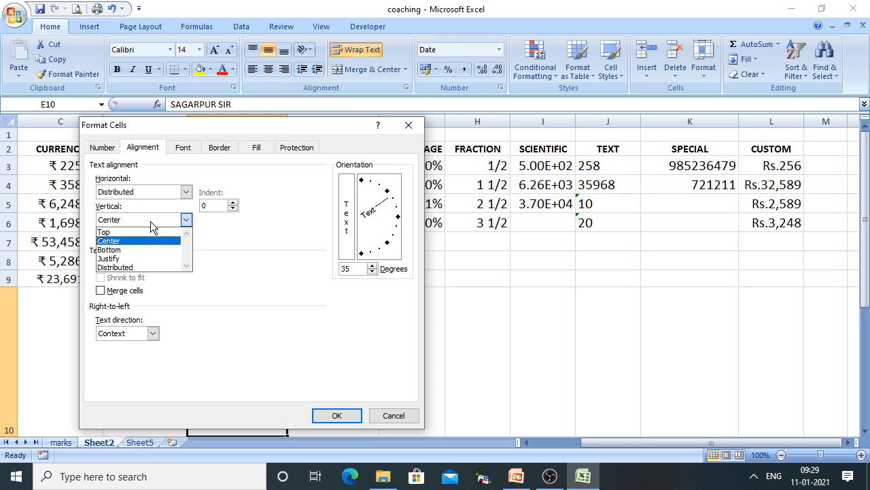
{"action": "left_click", "coordinate": [116, 232]}
{"action": "left_click", "coordinate": [338, 415]}
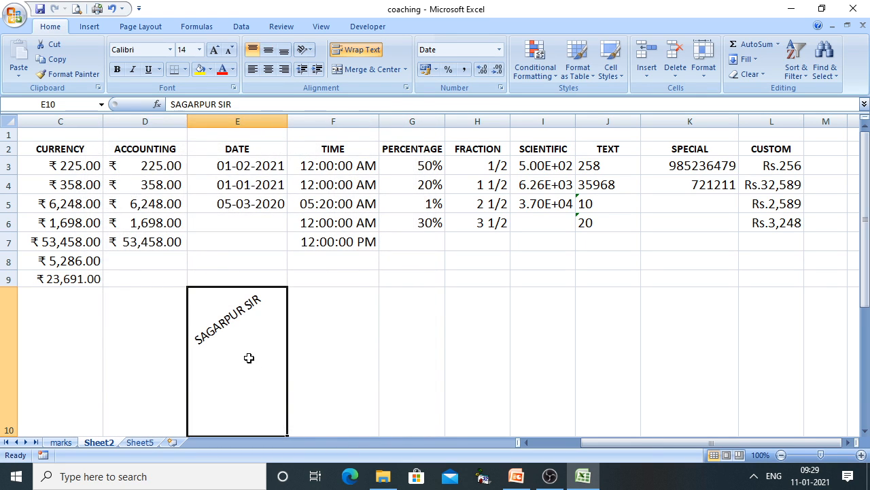
Change E10's vertical alignment to Center
{"action": "right_click", "coordinate": [249, 358]}
{"action": "left_click", "coordinate": [304, 307]}
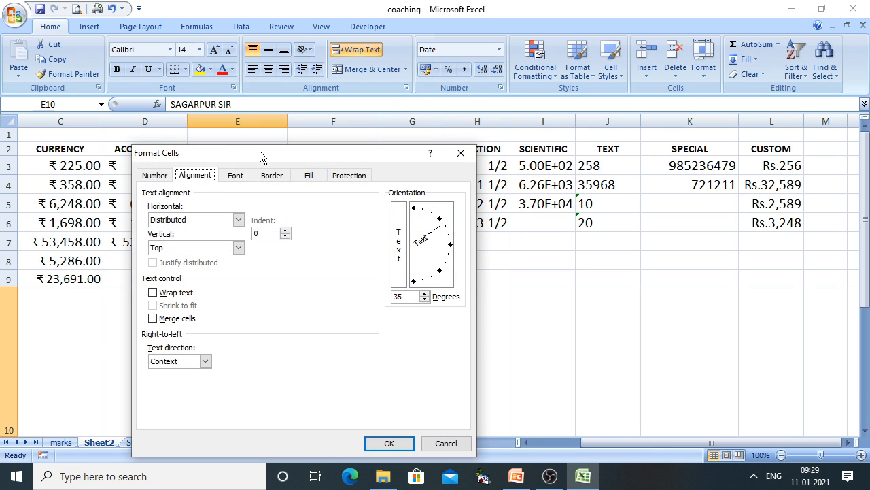
{"action": "left_click_drag", "start_coordinate": [260, 151], "coordinate": [484, 75]}
{"action": "left_click", "coordinate": [453, 171]}
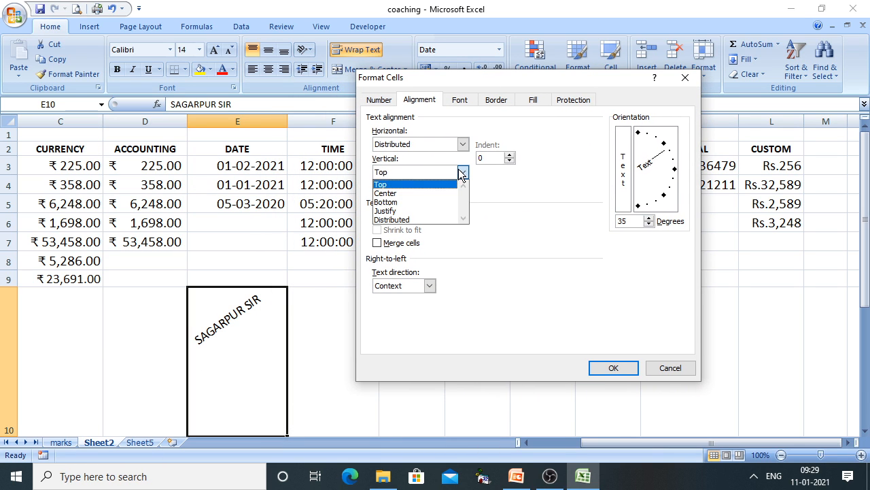
{"action": "left_click", "coordinate": [406, 194]}
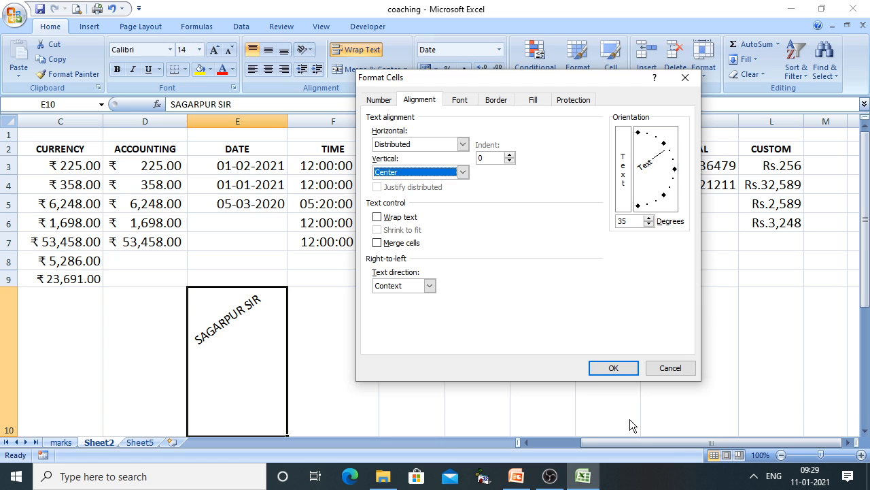
{"action": "left_click", "coordinate": [607, 371]}
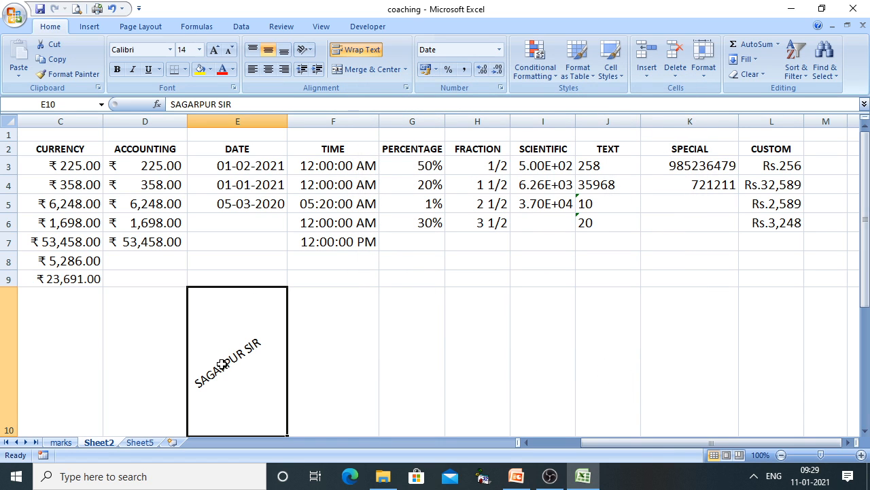
Change E10's vertical alignment to Bottom
{"action": "right_click", "coordinate": [226, 349]}
{"action": "left_click", "coordinate": [268, 297]}
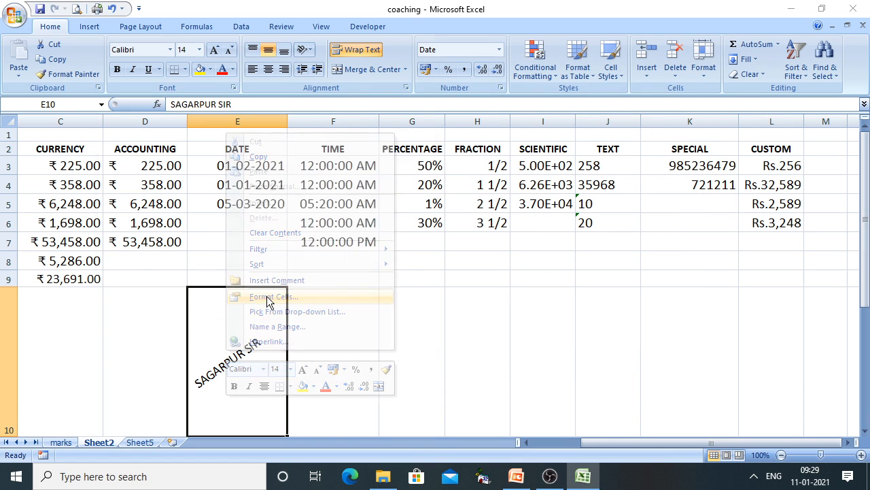
{"action": "left_click_drag", "start_coordinate": [291, 143], "coordinate": [562, 103]}
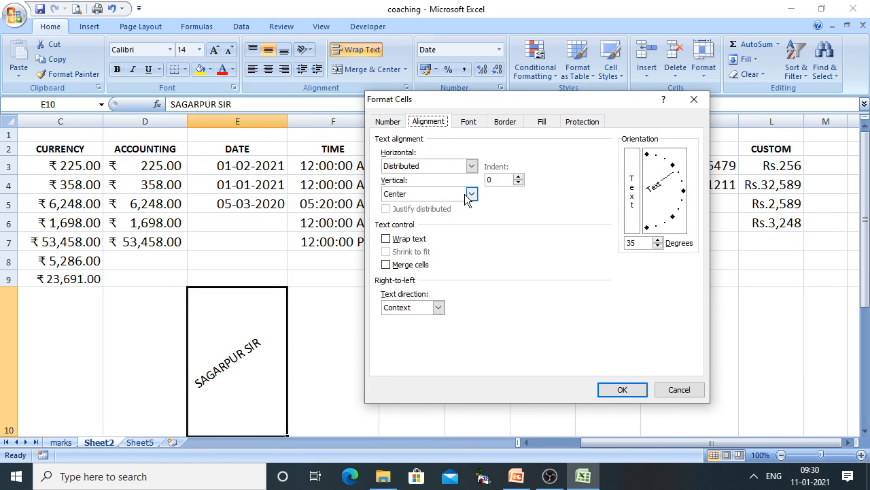
{"action": "left_click", "coordinate": [470, 194]}
{"action": "left_click", "coordinate": [415, 227]}
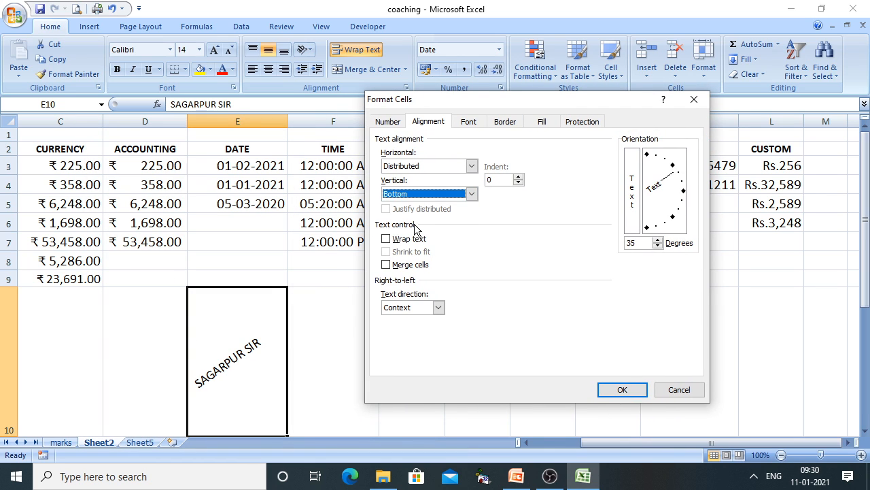
{"action": "left_click", "coordinate": [616, 389]}
Change E10's vertical alignment to Distributed, then switch to the PowerPoint slides
{"action": "right_click", "coordinate": [243, 341]}
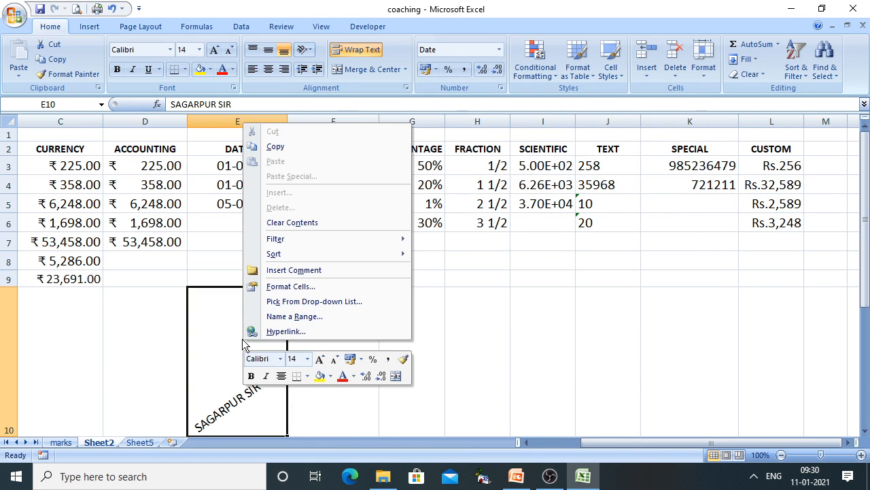
{"action": "left_click", "coordinate": [278, 286]}
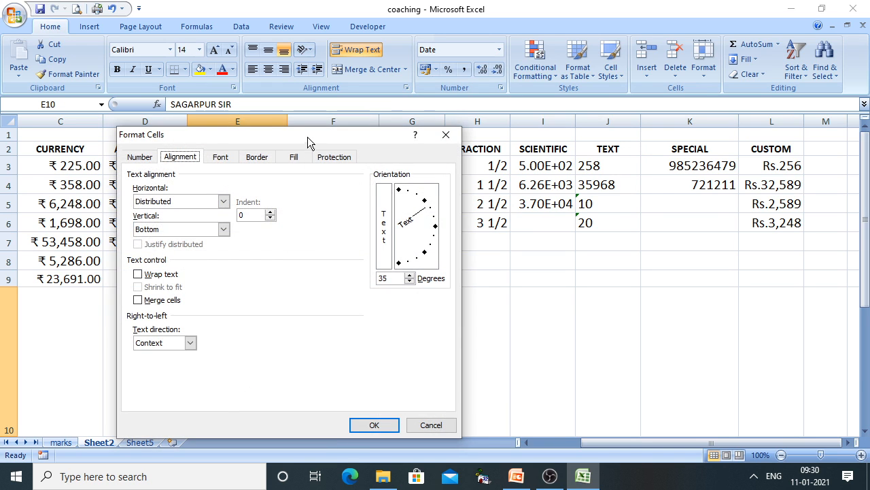
{"action": "left_click_drag", "start_coordinate": [312, 135], "coordinate": [609, 47]}
{"action": "left_click", "coordinate": [523, 143]}
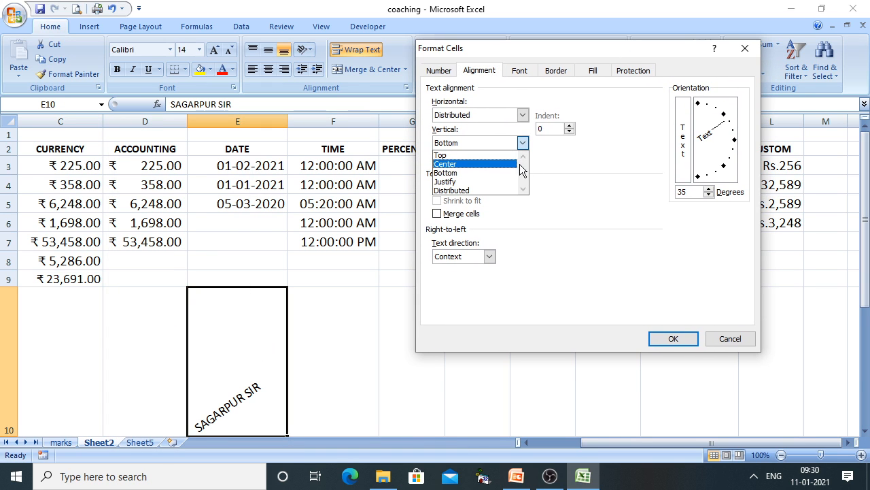
{"action": "left_click", "coordinate": [462, 190]}
{"action": "left_click", "coordinate": [671, 339]}
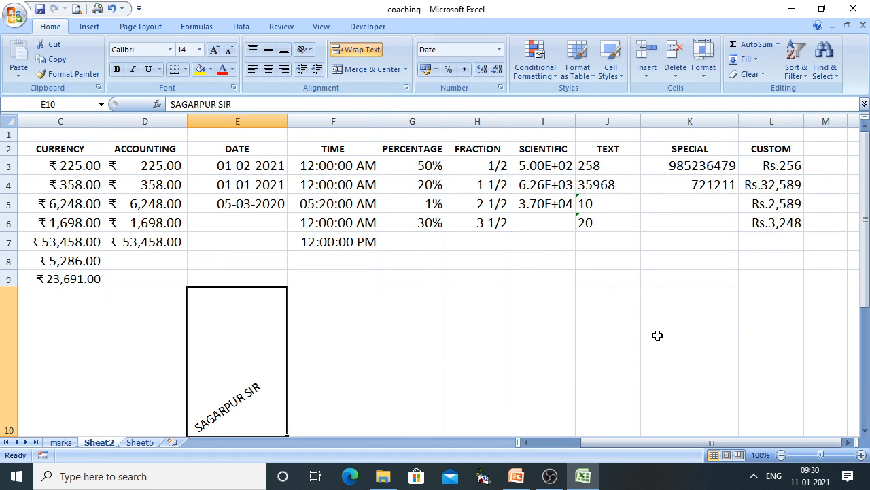
{"action": "left_click", "coordinate": [516, 476]}
Reveal the Orientation point on the slide and return to the Excel workbook
{"action": "left_click", "coordinate": [400, 290]}
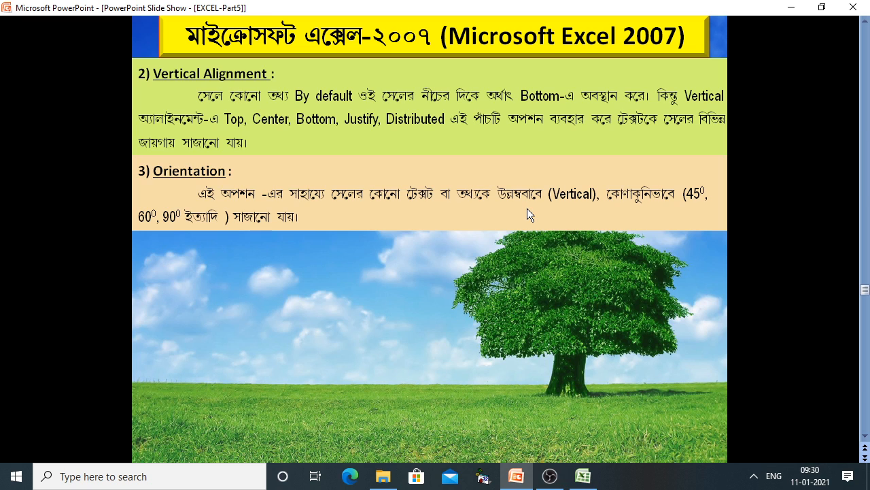
{"action": "left_click", "coordinate": [583, 476]}
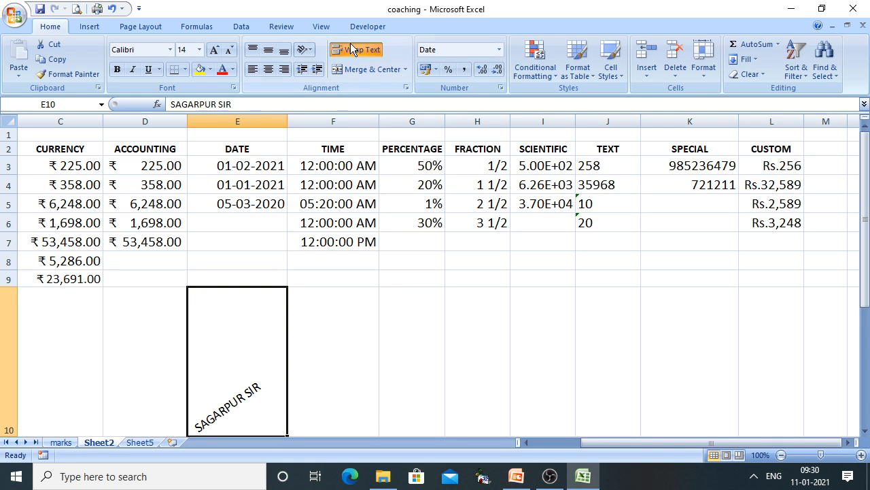
Lower SAGARPUR SIR's angle in E10 from 35 to 0 degrees, and shorten row 10
{"action": "left_click", "coordinate": [309, 50]}
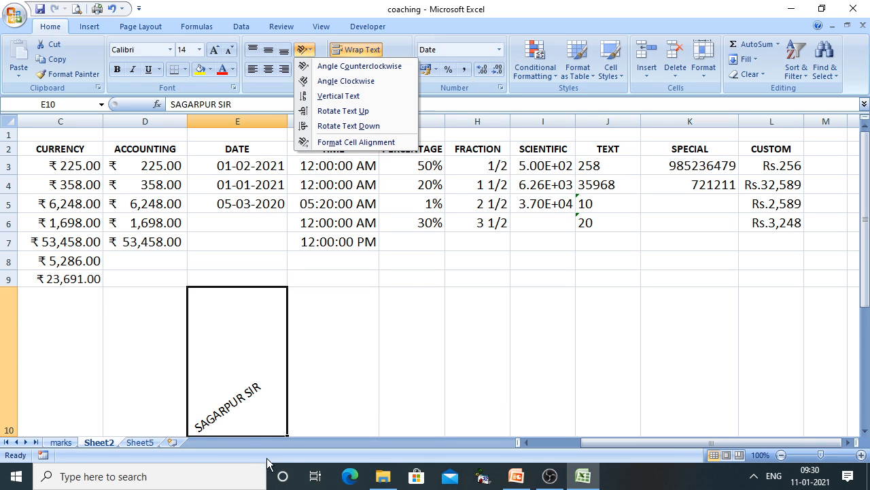
{"action": "right_click", "coordinate": [242, 396]}
{"action": "left_click", "coordinate": [287, 323]}
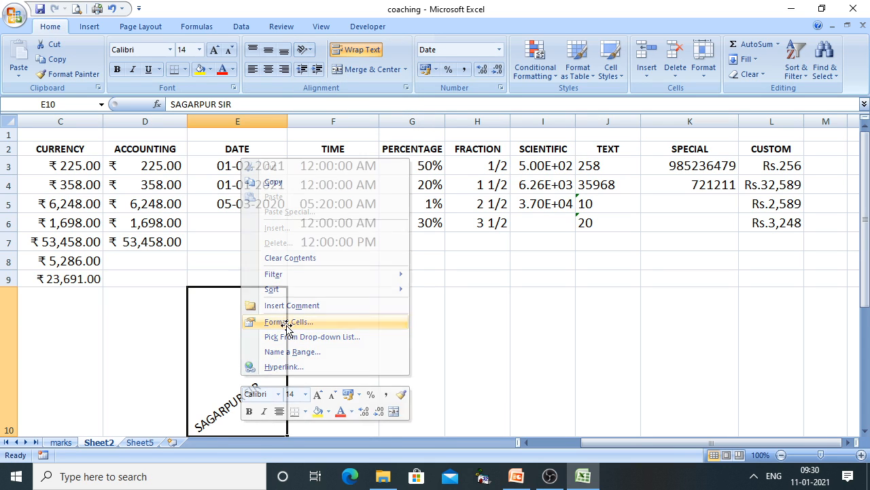
{"action": "left_click", "coordinate": [407, 303]}
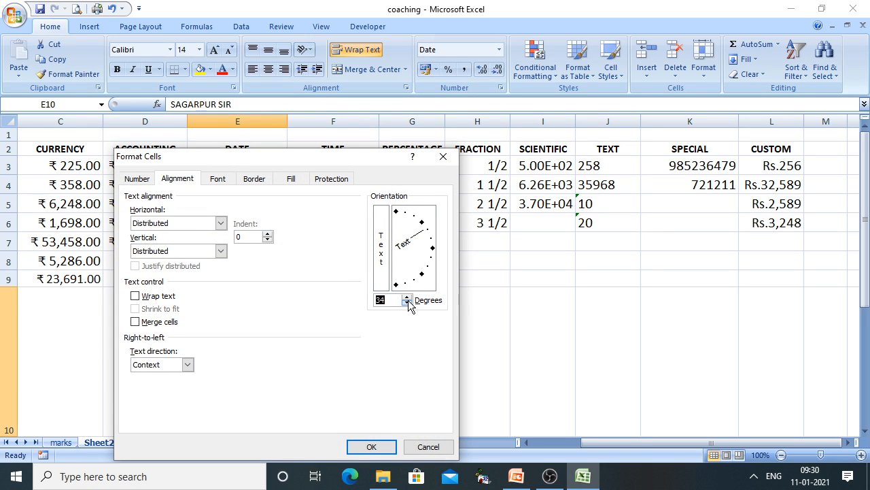
{"action": "left_click", "coordinate": [407, 303]}
{"action": "left_click", "coordinate": [407, 304]}
{"action": "left_click", "coordinate": [406, 303]}
{"action": "left_click", "coordinate": [407, 303]}
{"action": "left_click", "coordinate": [407, 304]}
{"action": "left_click", "coordinate": [407, 303]}
{"action": "left_click", "coordinate": [407, 298]}
{"action": "left_click", "coordinate": [371, 447]}
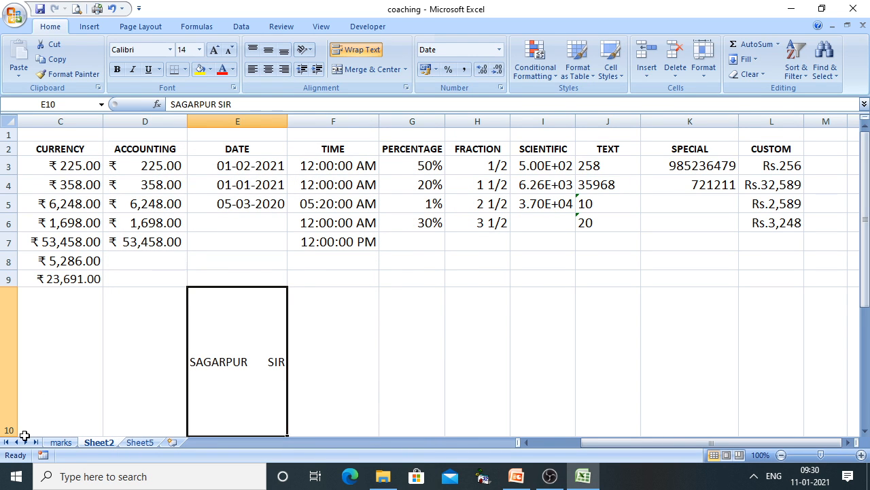
{"action": "scroll", "coordinate": [84, 341], "scroll_direction": "down", "scroll_amount": 1}
{"action": "left_click_drag", "start_coordinate": [23, 389], "coordinate": [32, 356]}
Set E10's horizontal alignment to Center in Format Cells
{"action": "right_click", "coordinate": [228, 282]}
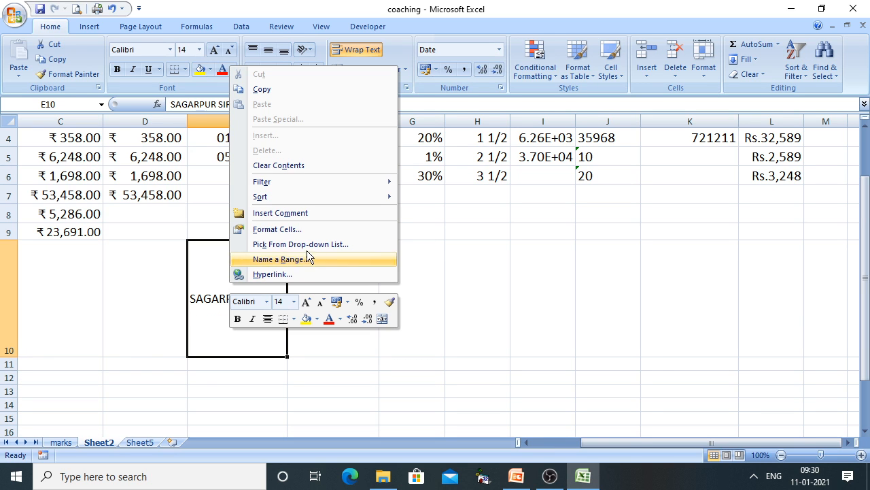
{"action": "left_click", "coordinate": [286, 227]}
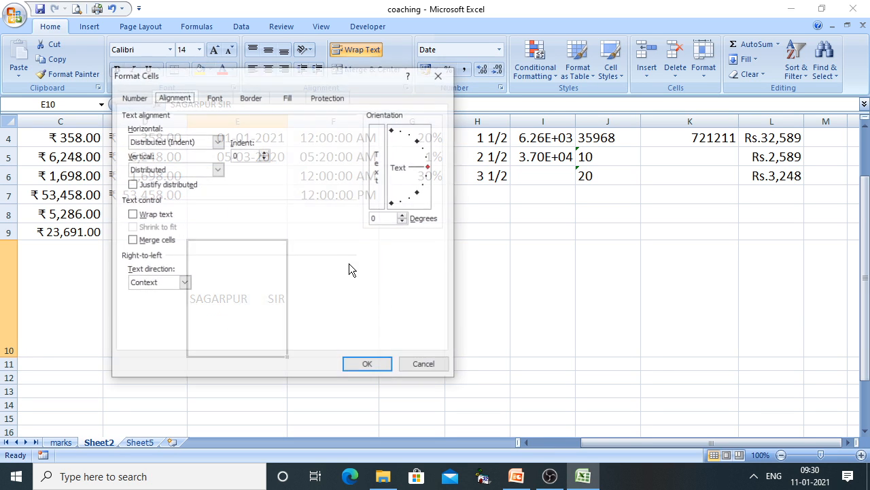
{"action": "left_click", "coordinate": [207, 144]}
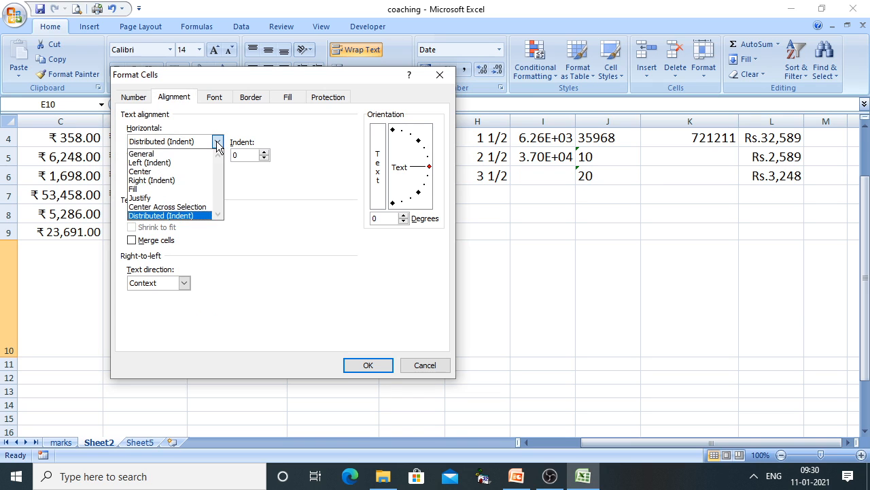
{"action": "left_click", "coordinate": [171, 172]}
{"action": "left_click", "coordinate": [367, 365]}
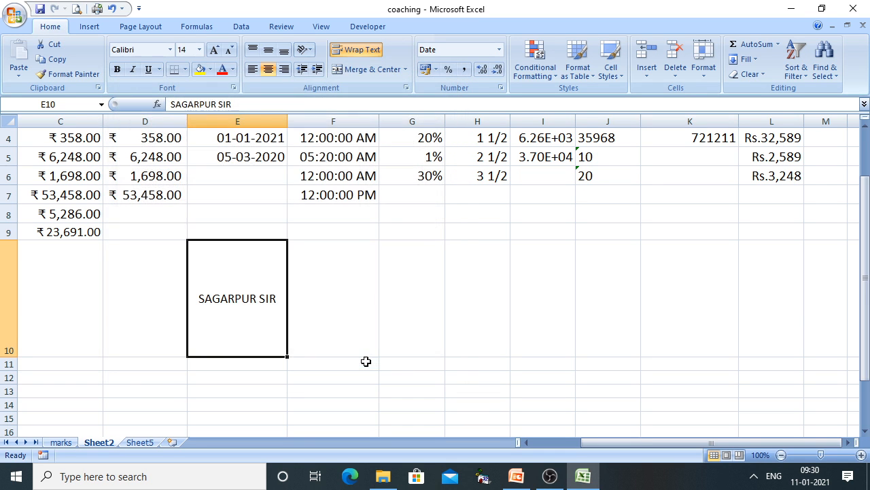
Set E10's vertical alignment to Top
{"action": "right_click", "coordinate": [237, 309]}
{"action": "left_click", "coordinate": [283, 256]}
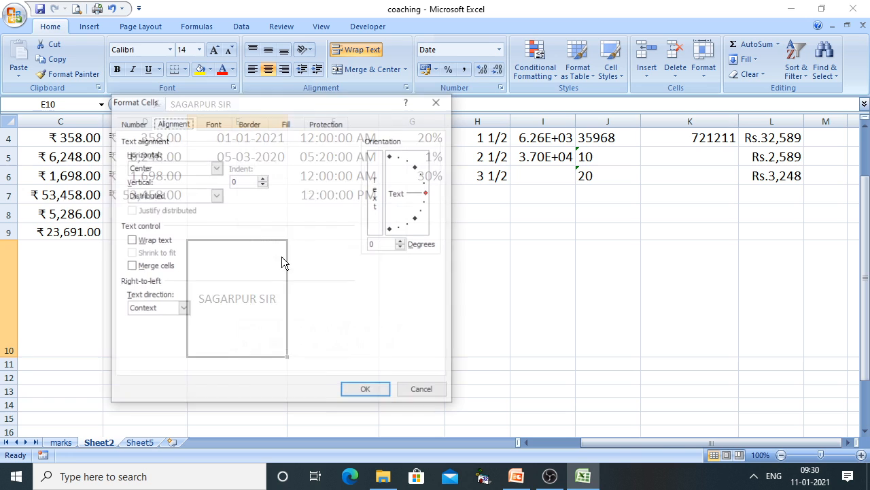
{"action": "left_click", "coordinate": [215, 196]}
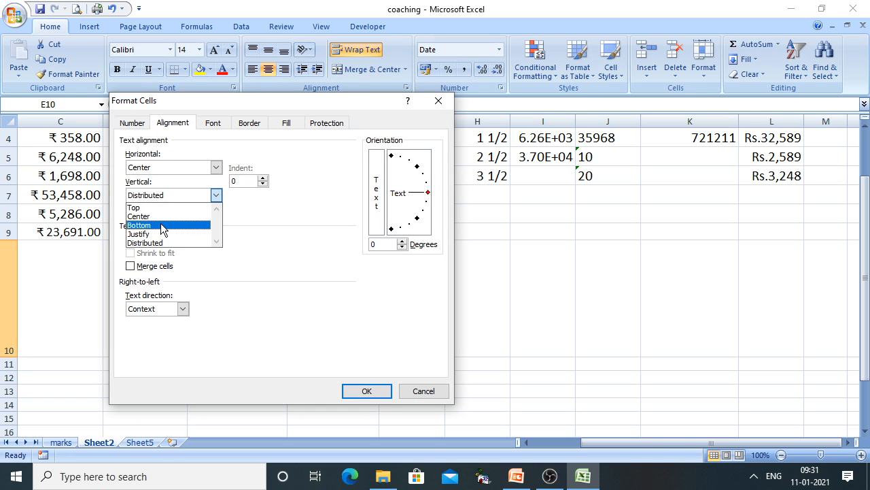
{"action": "left_click", "coordinate": [139, 207]}
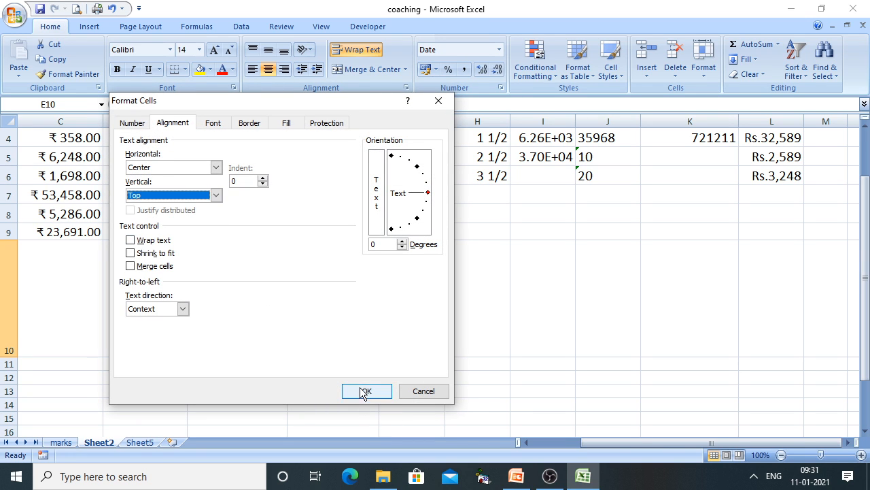
{"action": "left_click", "coordinate": [367, 391]}
Raise E10's text orientation to 45 degrees and apply it
{"action": "right_click", "coordinate": [258, 315]}
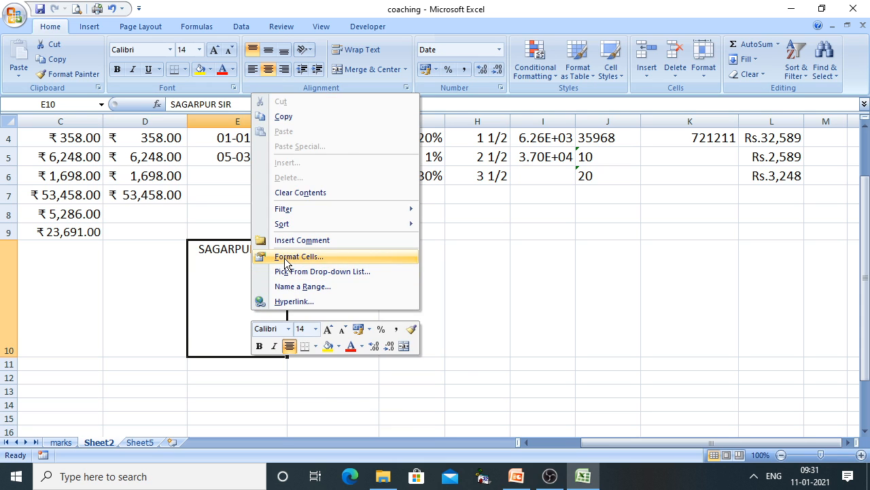
{"action": "left_click", "coordinate": [289, 256]}
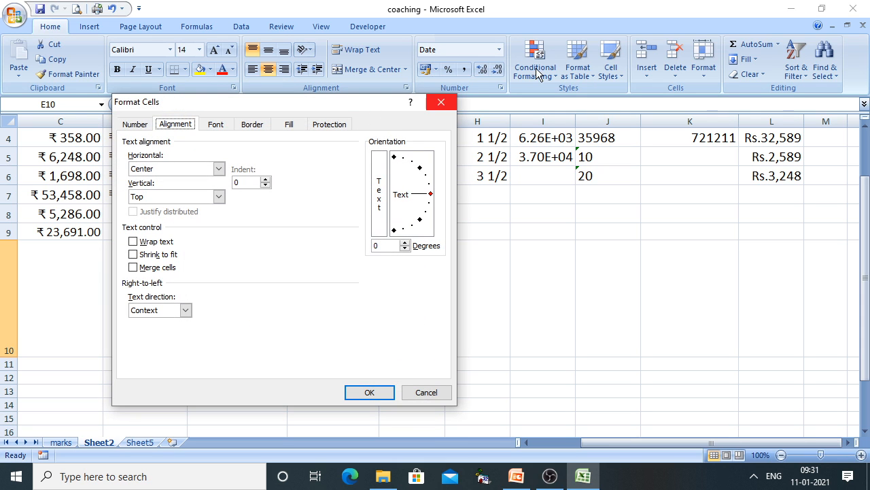
{"action": "left_click_drag", "start_coordinate": [350, 103], "coordinate": [640, 48]}
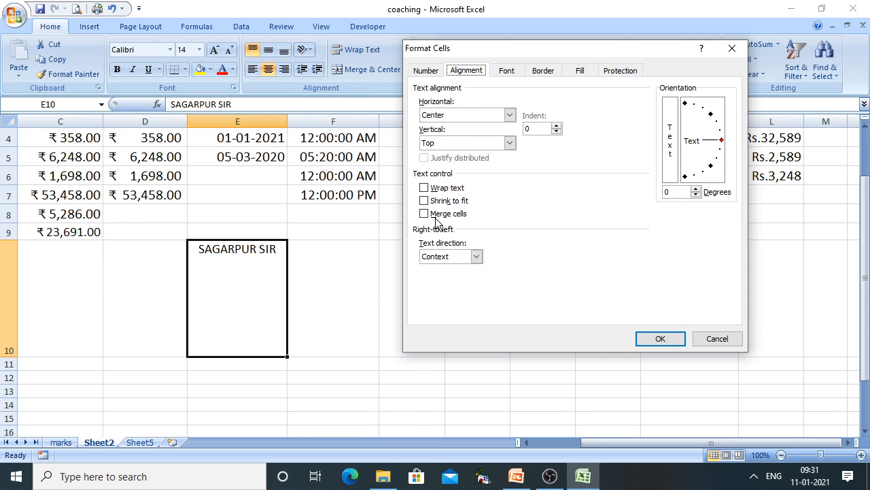
{"action": "left_click", "coordinate": [698, 189]}
{"action": "left_click", "coordinate": [698, 190]}
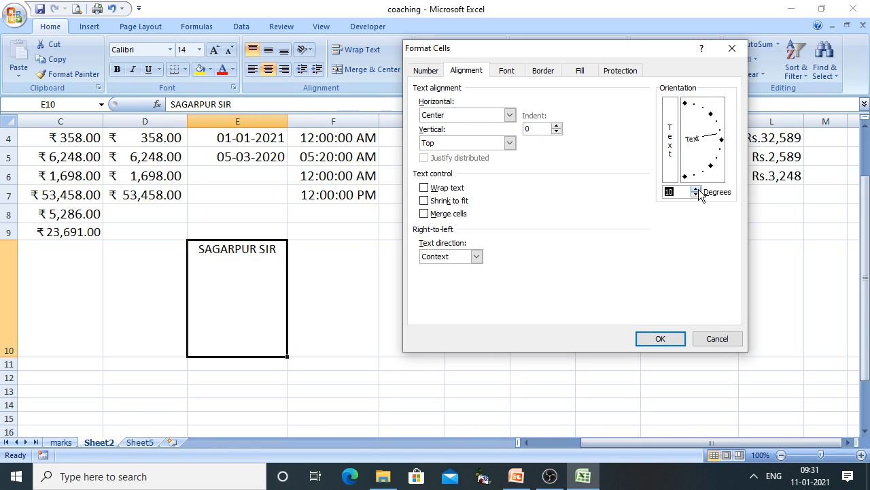
{"action": "left_click", "coordinate": [698, 190]}
{"action": "left_click", "coordinate": [698, 190]}
{"action": "left_click", "coordinate": [698, 190]}
{"action": "left_click", "coordinate": [696, 190]}
{"action": "left_click", "coordinate": [697, 190]}
{"action": "left_click", "coordinate": [697, 189]}
{"action": "left_click", "coordinate": [696, 190]}
{"action": "left_click", "coordinate": [697, 190]}
{"action": "left_click", "coordinate": [696, 190]}
{"action": "left_click", "coordinate": [697, 190]}
{"action": "left_click", "coordinate": [697, 190]}
{"action": "left_click", "coordinate": [697, 191]}
{"action": "left_click", "coordinate": [698, 190]}
{"action": "left_click", "coordinate": [697, 190]}
{"action": "left_click", "coordinate": [660, 339]}
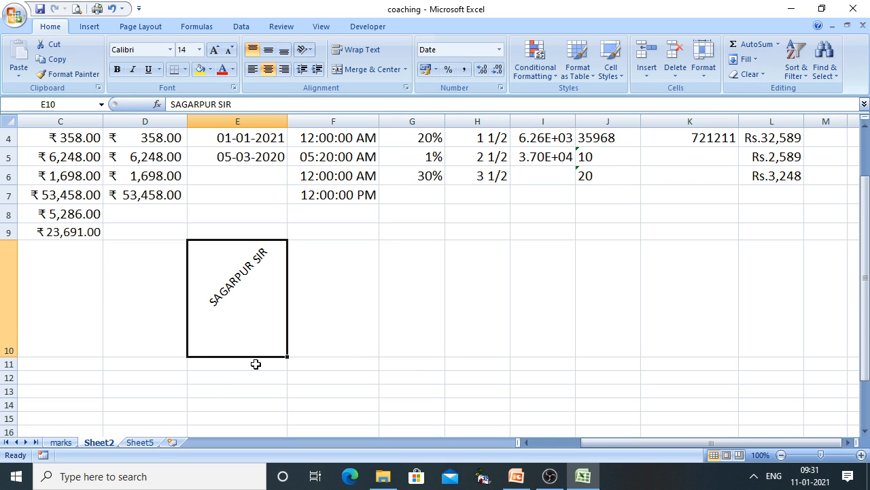
Bring the PowerPoint slide show back and advance it to the Wrap text point below Orientation
{"action": "left_click", "coordinate": [516, 476]}
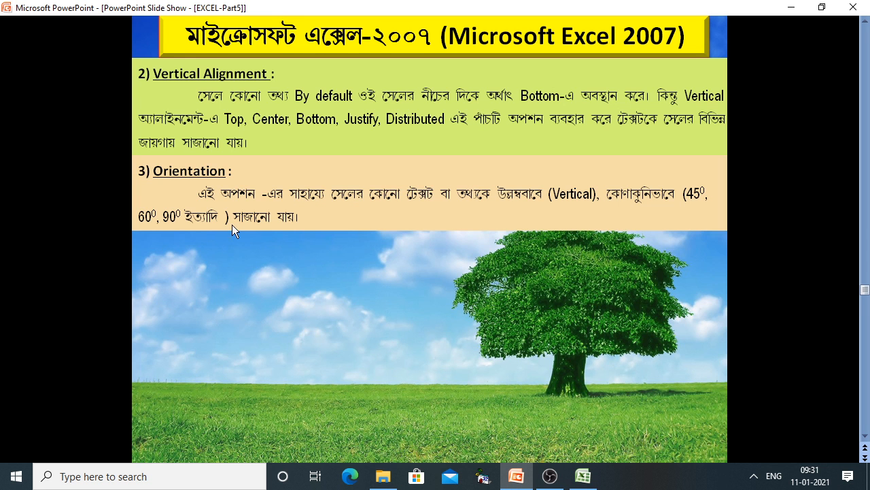
{"action": "left_click", "coordinate": [364, 296]}
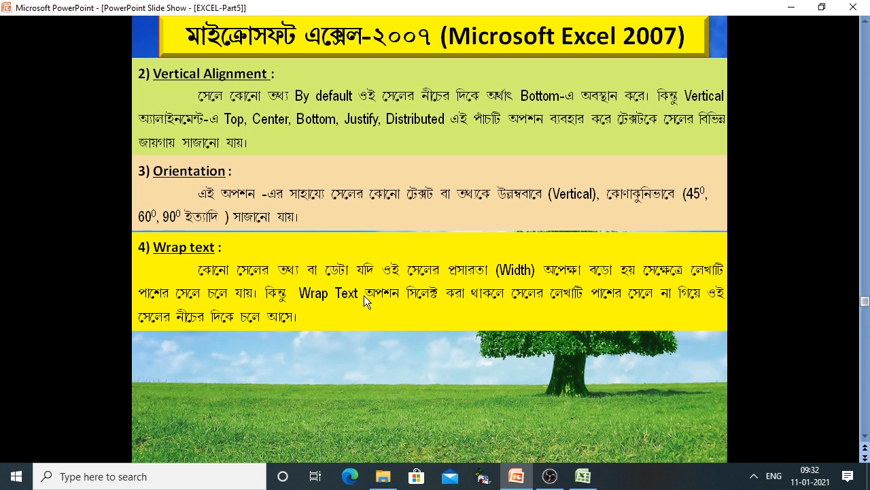
Back in Excel, enter SCHOOL SAGARPUR into cell H8 and reselect it
{"action": "left_click", "coordinate": [582, 476]}
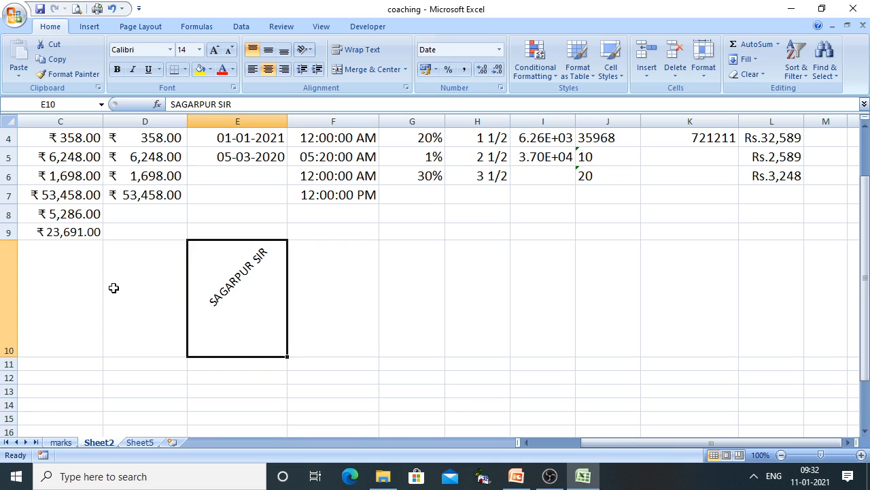
{"action": "left_click", "coordinate": [468, 210]}
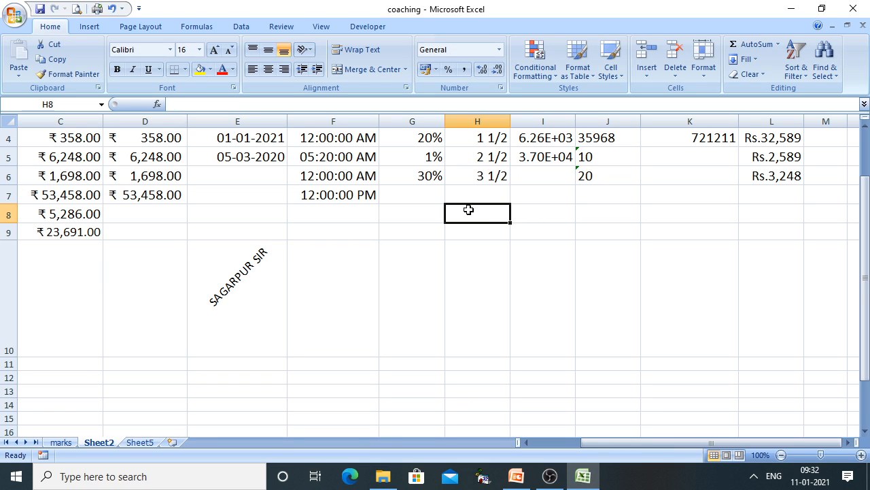
{"action": "type", "text": "SCHOOL"}
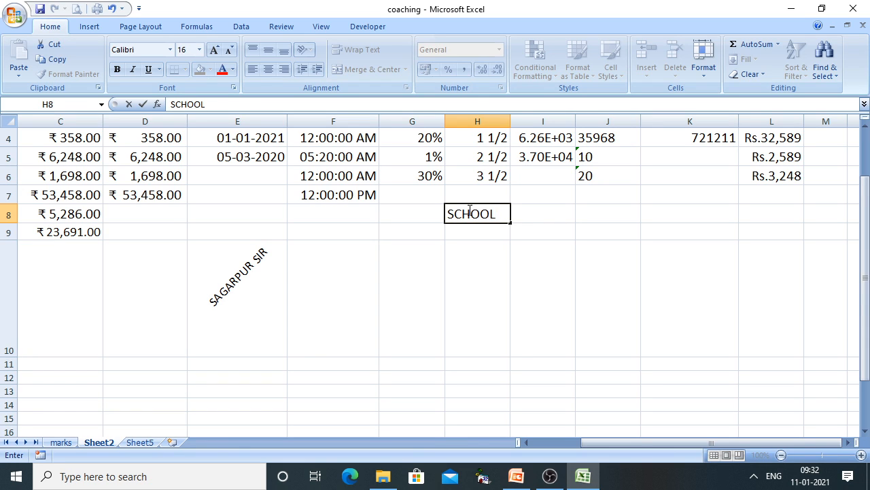
{"action": "type", "text": " SAGAR"}
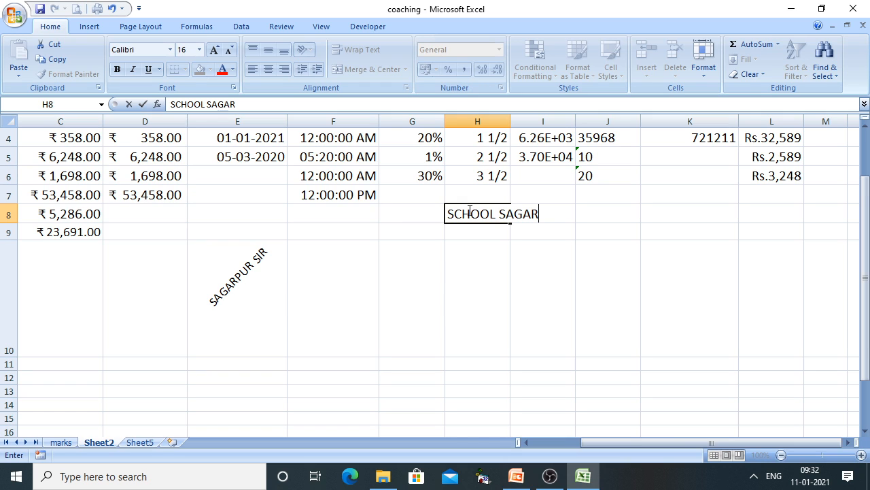
{"action": "type", "text": "PUR"}
{"action": "left_click", "coordinate": [515, 264]}
{"action": "left_click", "coordinate": [483, 214]}
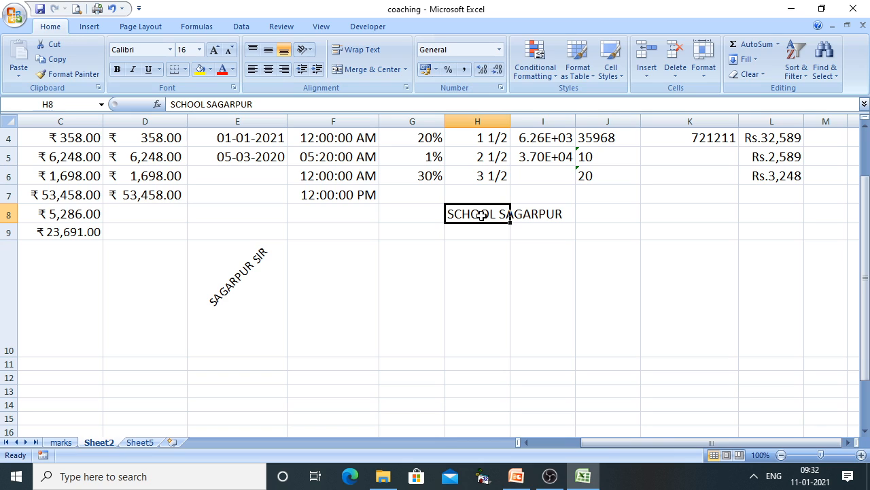
{"action": "left_click", "coordinate": [534, 219]}
{"action": "left_click", "coordinate": [454, 218]}
Turn on Wrap text for H8, widen column H, and middle-align SCHOOL SAGARPUR vertically
{"action": "right_click", "coordinate": [469, 219]}
{"action": "left_click", "coordinate": [493, 384]}
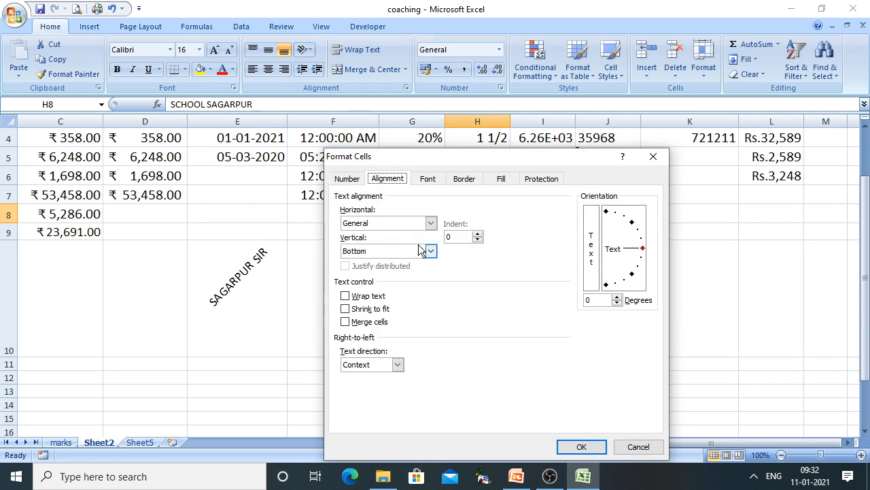
{"action": "left_click", "coordinate": [376, 297]}
{"action": "left_click", "coordinate": [582, 449]}
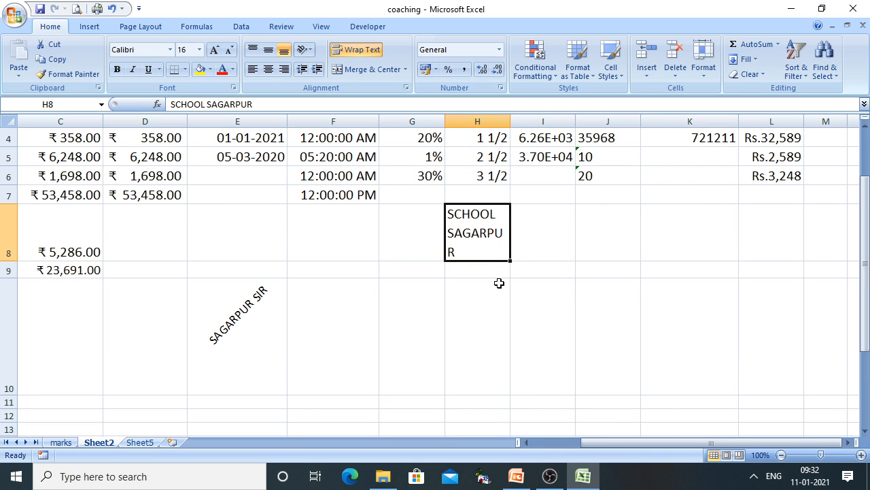
{"action": "left_click_drag", "start_coordinate": [510, 121], "coordinate": [528, 124]}
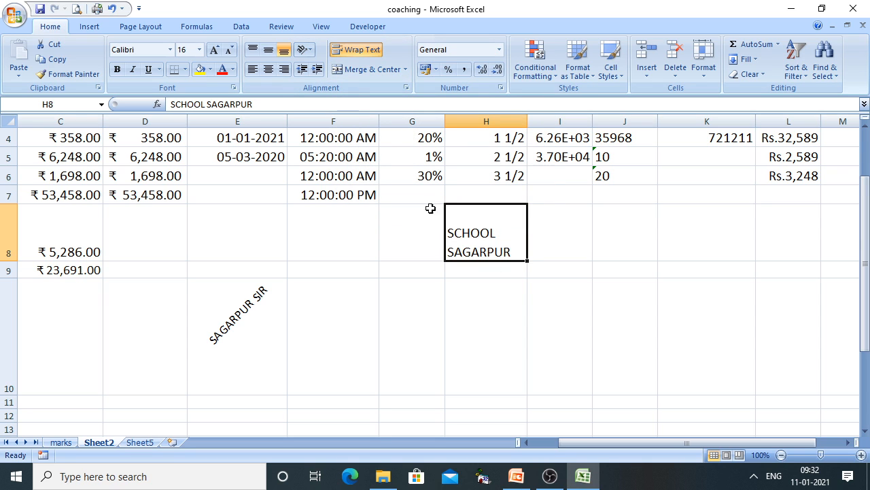
{"action": "left_click", "coordinate": [268, 50]}
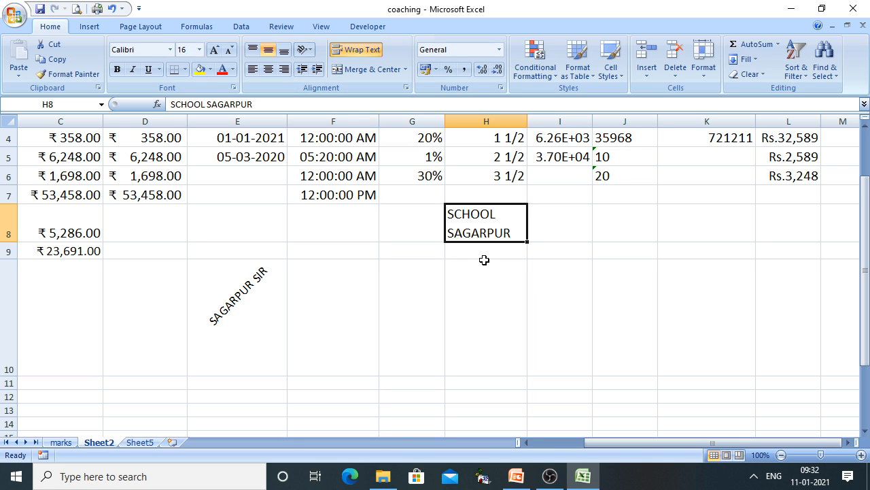
Bring the PowerPoint slide show forward and advance it to the Shrink to fit point
{"action": "mouse_move", "coordinate": [516, 476]}
{"action": "left_click", "coordinate": [550, 389]}
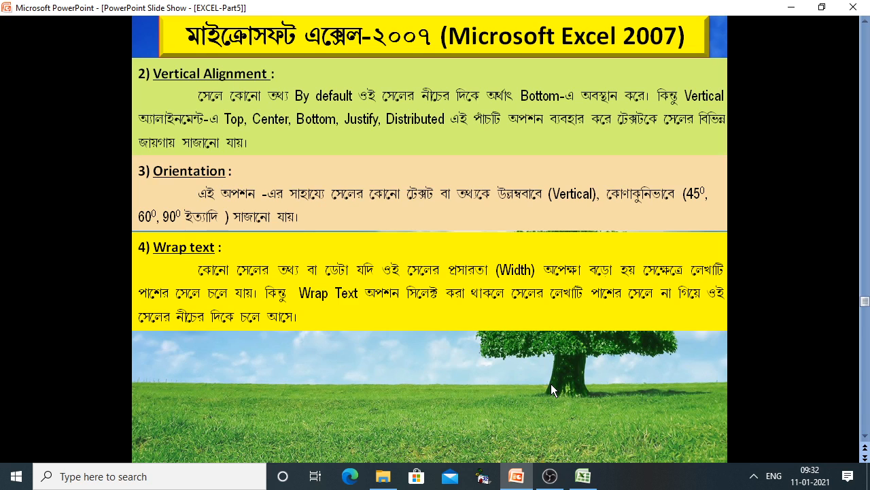
{"action": "left_click", "coordinate": [551, 385]}
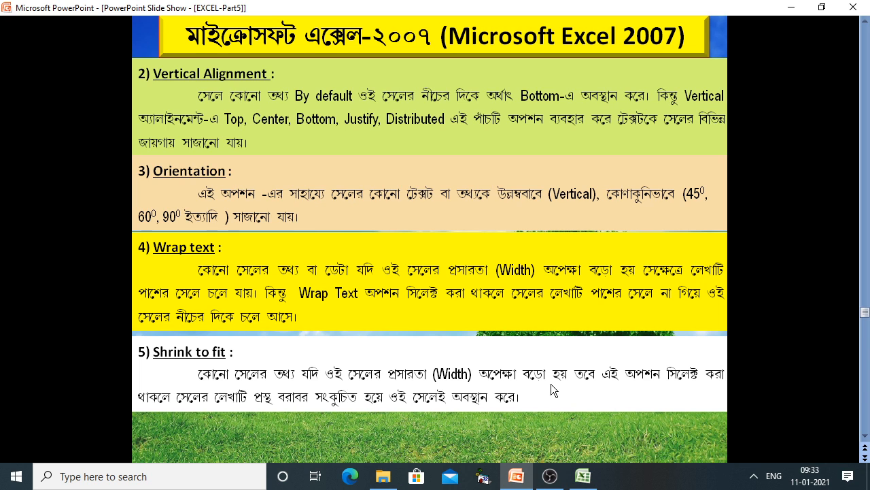
In Excel, narrow column H and switch H8 from Wrap text to Shrink to fit
{"action": "left_click", "coordinate": [583, 476]}
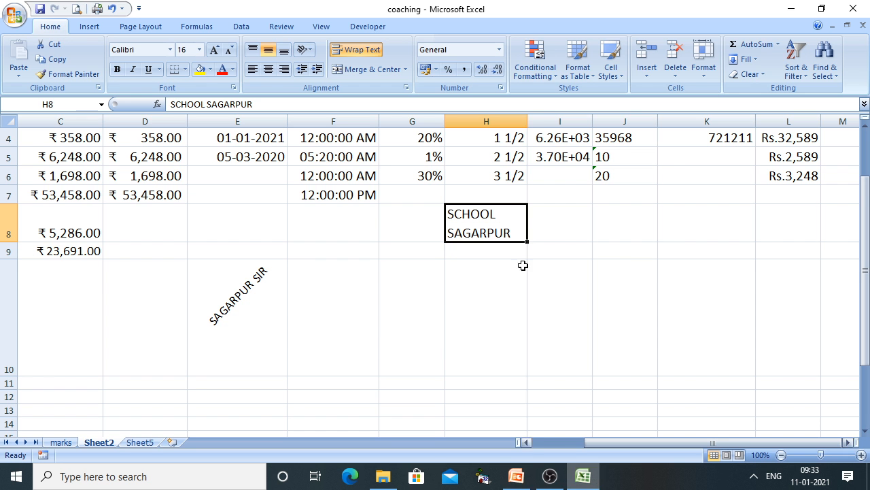
{"action": "left_click_drag", "start_coordinate": [528, 121], "coordinate": [506, 121]}
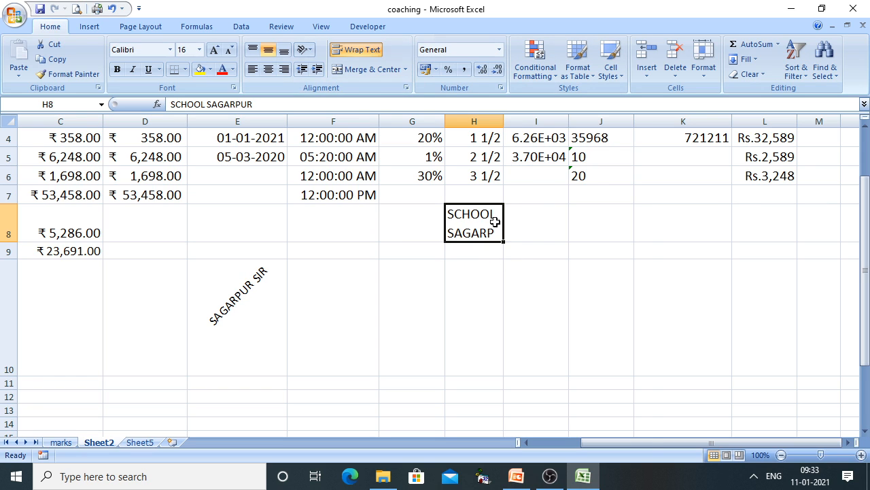
{"action": "right_click", "coordinate": [480, 228]}
{"action": "left_click", "coordinate": [533, 394]}
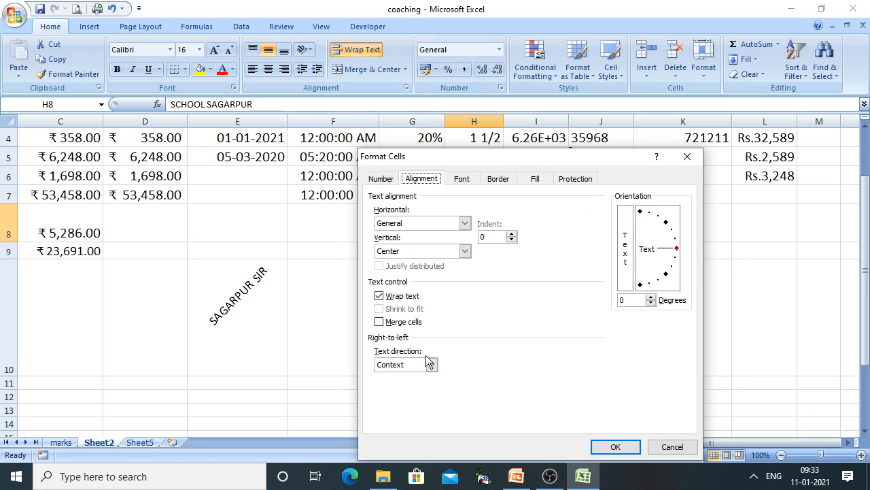
{"action": "left_click", "coordinate": [379, 297]}
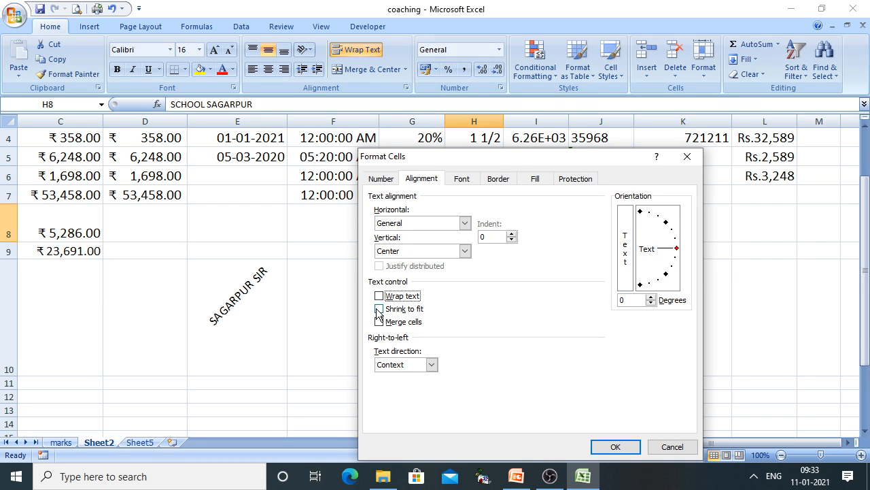
{"action": "left_click", "coordinate": [380, 310]}
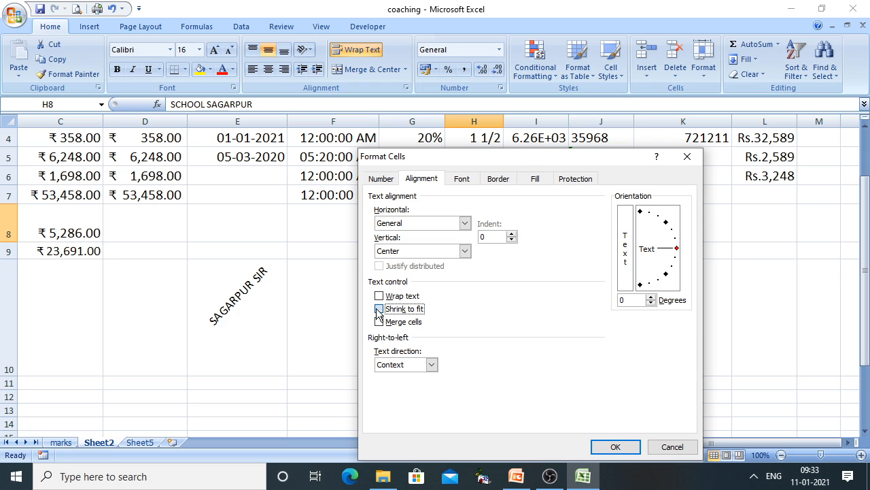
{"action": "left_click", "coordinate": [622, 448]}
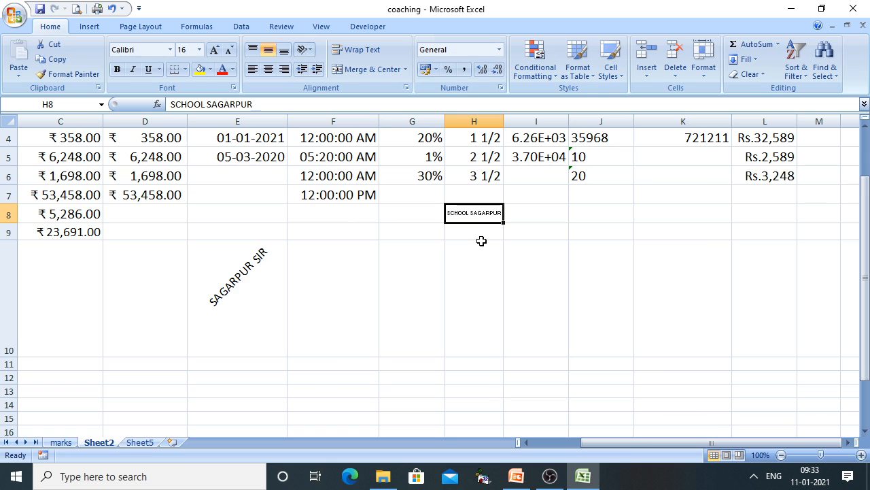
Toggle Wrap Text on and off for H8 and raise its font size to 20
{"action": "right_click", "coordinate": [478, 209]}
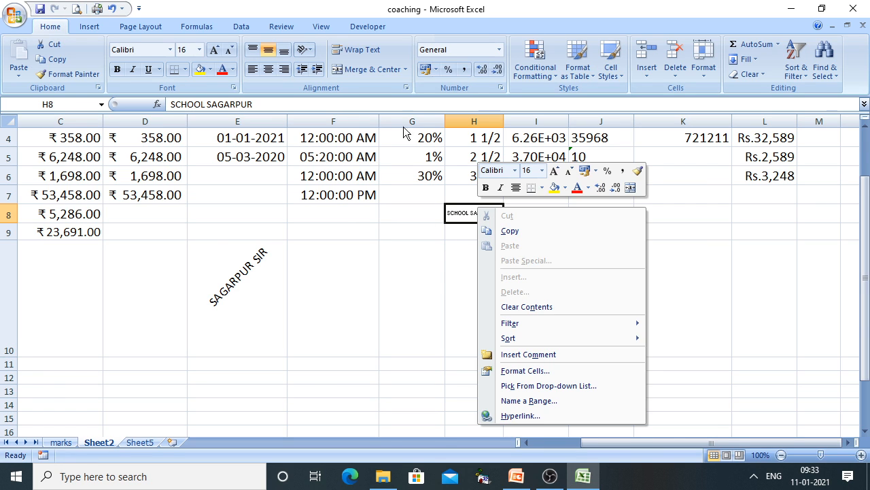
{"action": "left_click", "coordinate": [364, 51]}
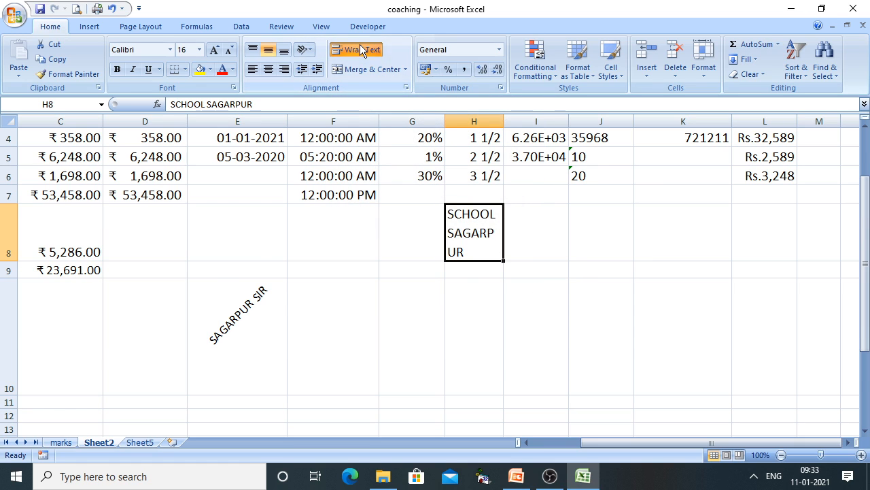
{"action": "left_click", "coordinate": [360, 44]}
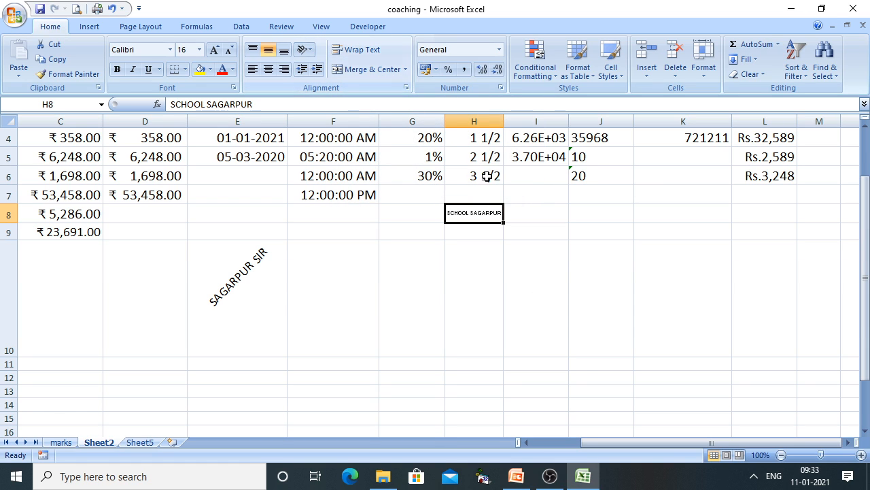
{"action": "left_click", "coordinate": [214, 52]}
{"action": "left_click", "coordinate": [214, 52]}
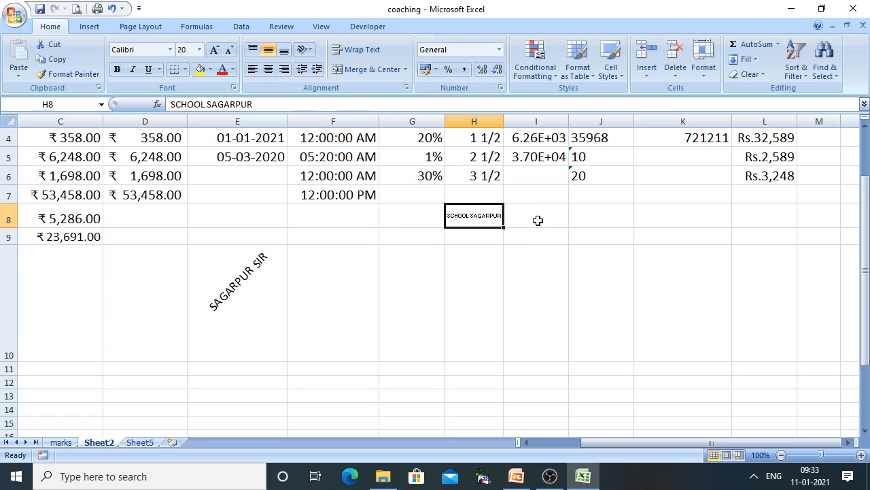
Turn off Shrink to fit for H8 so SCHOOL SAGARPUR spills into neighbouring cells
{"action": "right_click", "coordinate": [489, 215]}
{"action": "left_click", "coordinate": [530, 380]}
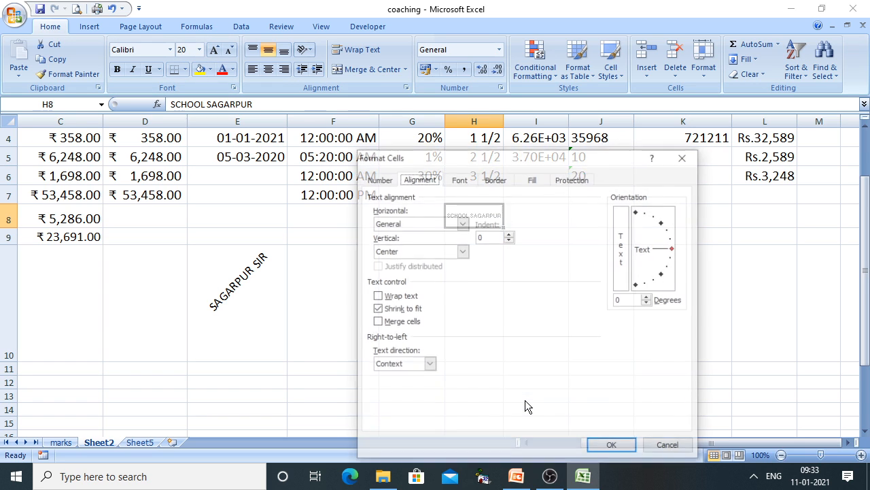
{"action": "left_click", "coordinate": [385, 310]}
{"action": "left_click", "coordinate": [627, 450]}
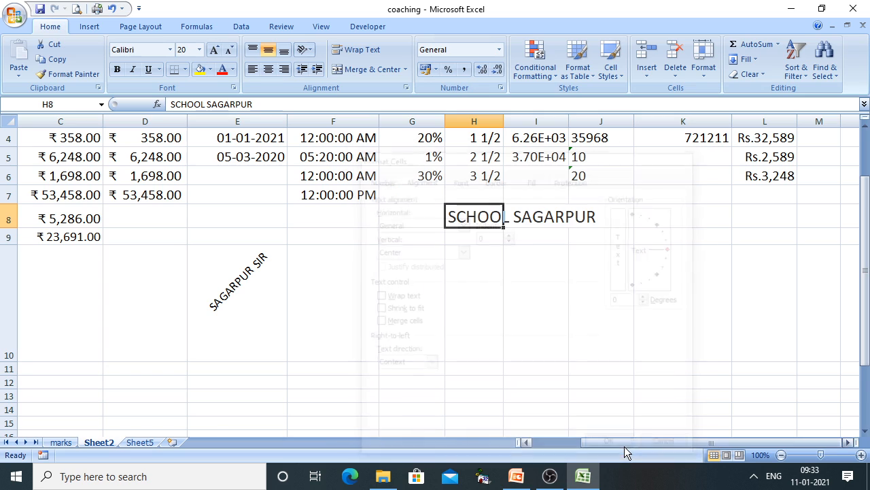
{"action": "left_click", "coordinate": [531, 258]}
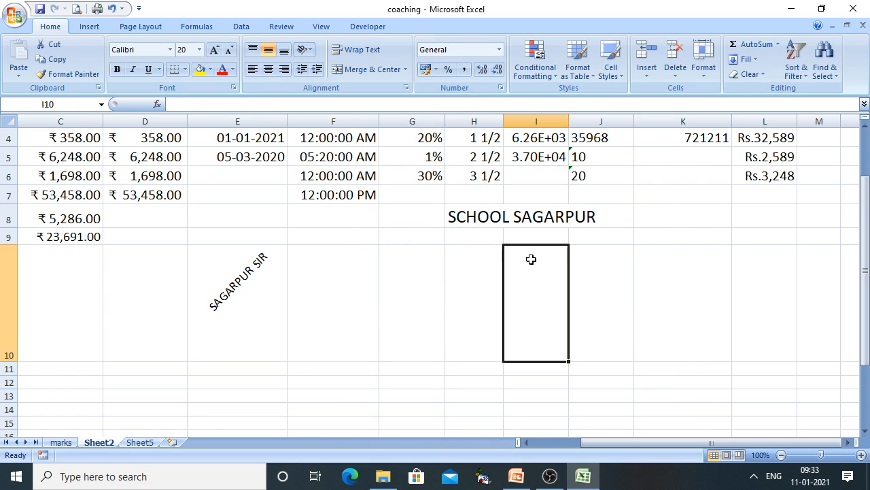
{"action": "left_click", "coordinate": [477, 225]}
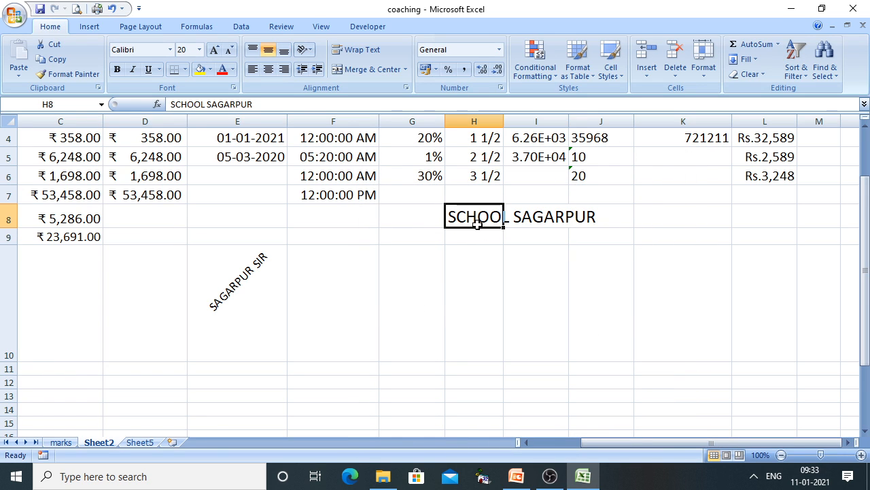
Re-enable Shrink to fit on H8 and check the shrunk SCHOOL SAGARPUR text
{"action": "right_click", "coordinate": [483, 222]}
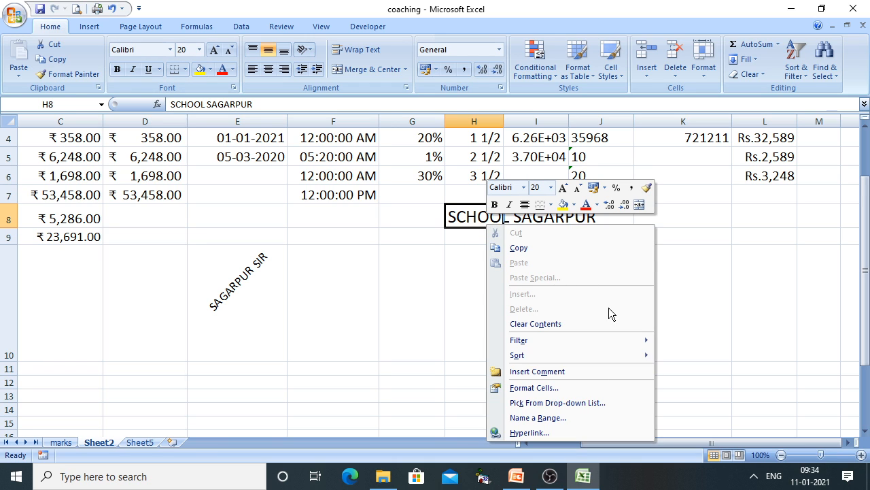
{"action": "left_click", "coordinate": [520, 387]}
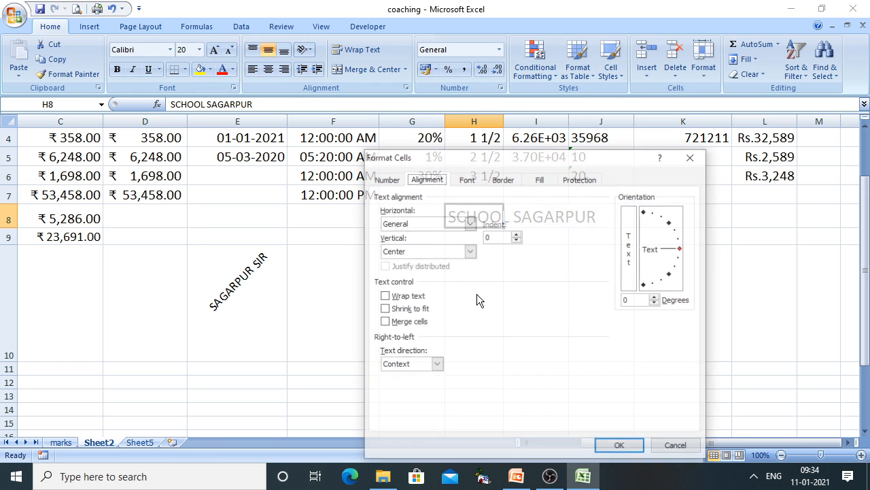
{"action": "left_click", "coordinate": [416, 311]}
{"action": "left_click", "coordinate": [617, 447]}
{"action": "left_click", "coordinate": [560, 359]}
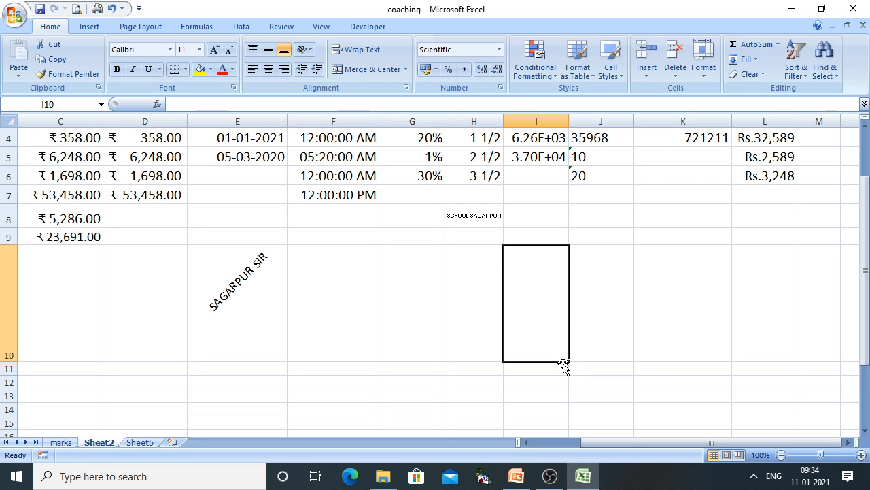
{"action": "left_click", "coordinate": [469, 235]}
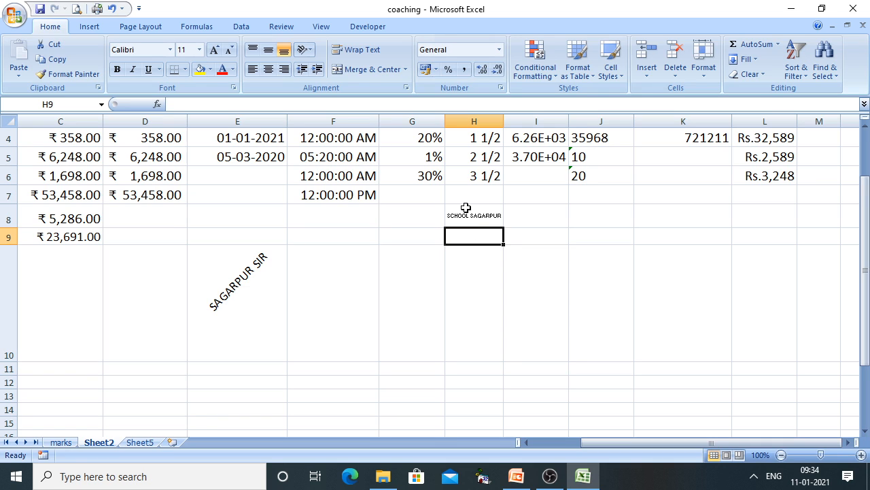
{"action": "left_click", "coordinate": [466, 209]}
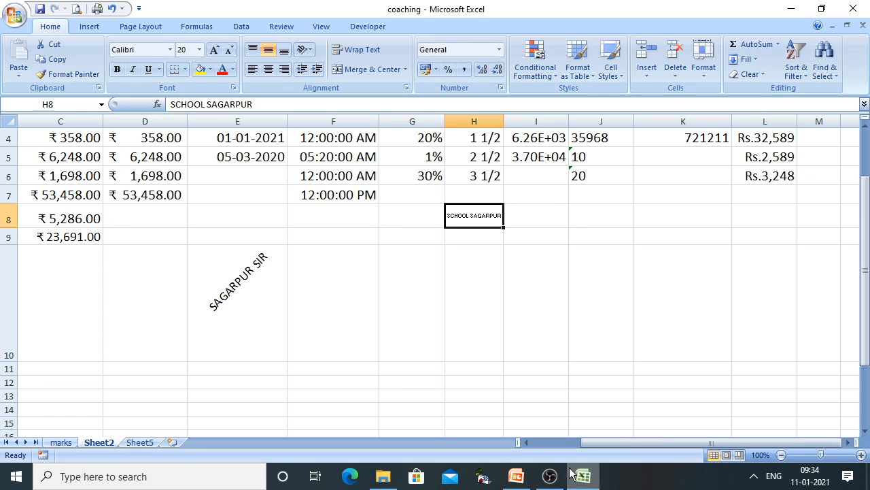
{"action": "left_click", "coordinate": [516, 476]}
Show the '6) Merge Cells' point on the slide, then return to the Excel workbook
{"action": "left_click", "coordinate": [530, 386]}
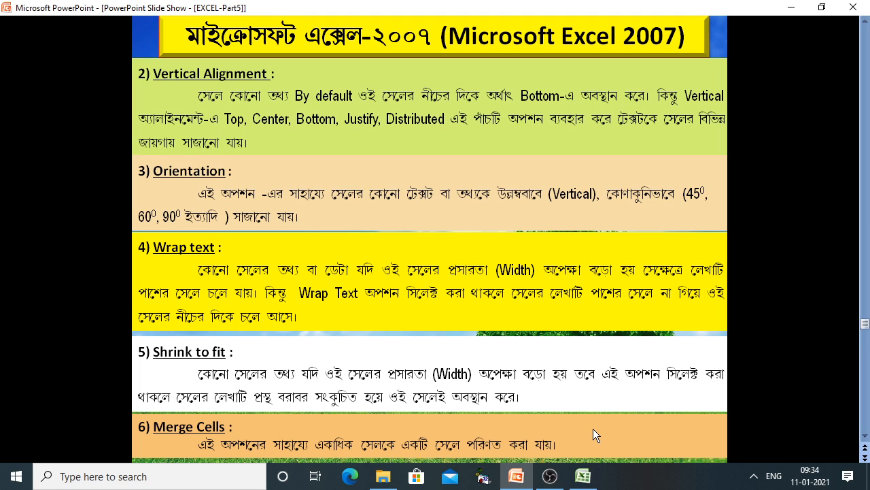
{"action": "left_click", "coordinate": [583, 476]}
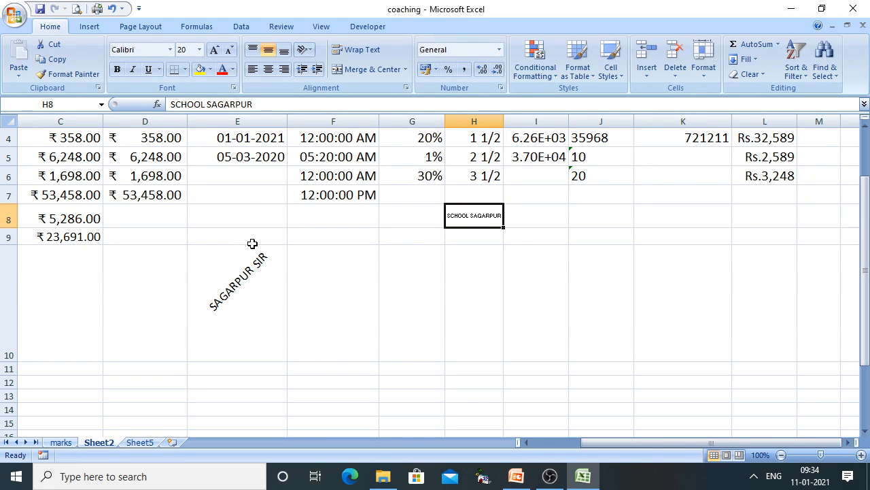
Enter SAGARPUR SIR ASHUTOSH HIGH SCHOOL in cell E9, correcting a typo along the way
{"action": "left_click_drag", "start_coordinate": [253, 241], "coordinate": [463, 238]}
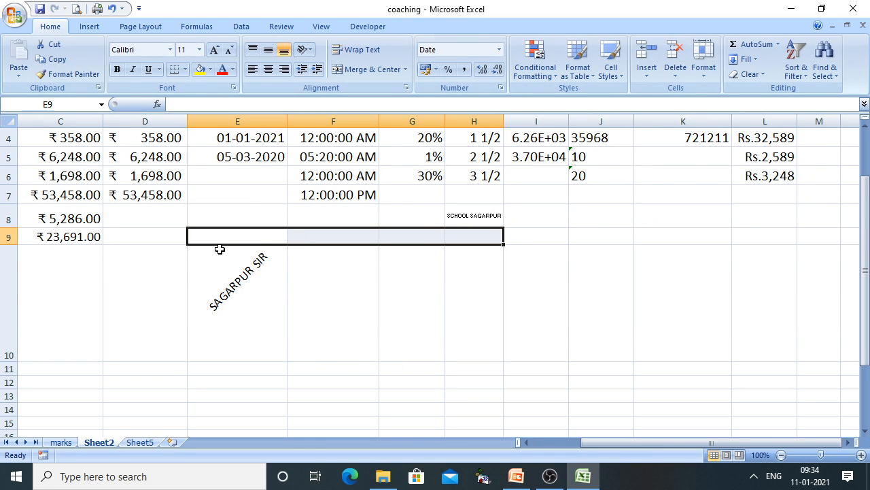
{"action": "left_click", "coordinate": [215, 233]}
{"action": "type", "text": "SAGAR"}
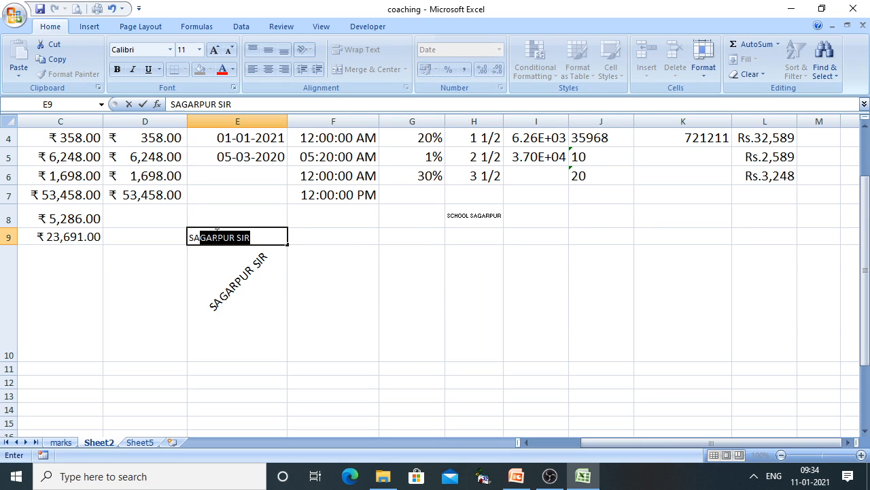
{"action": "type", "text": "PUR "}
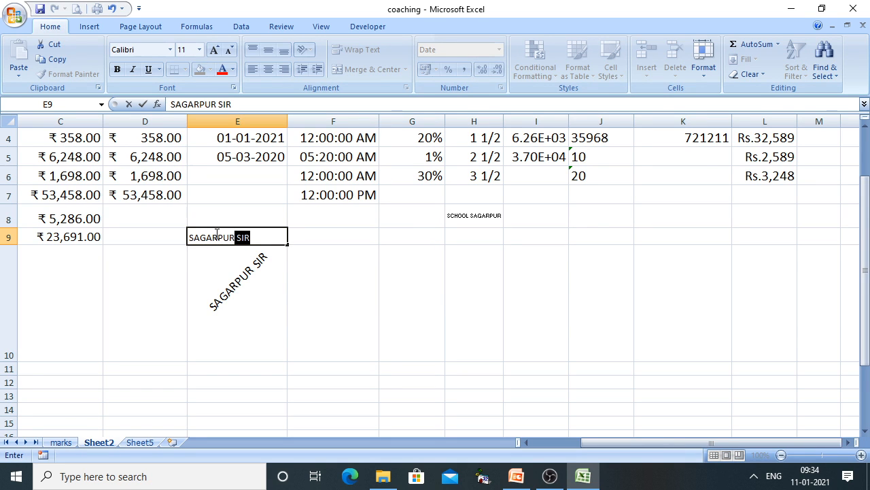
{"action": "type", "text": "SIR ASHUTOI"}
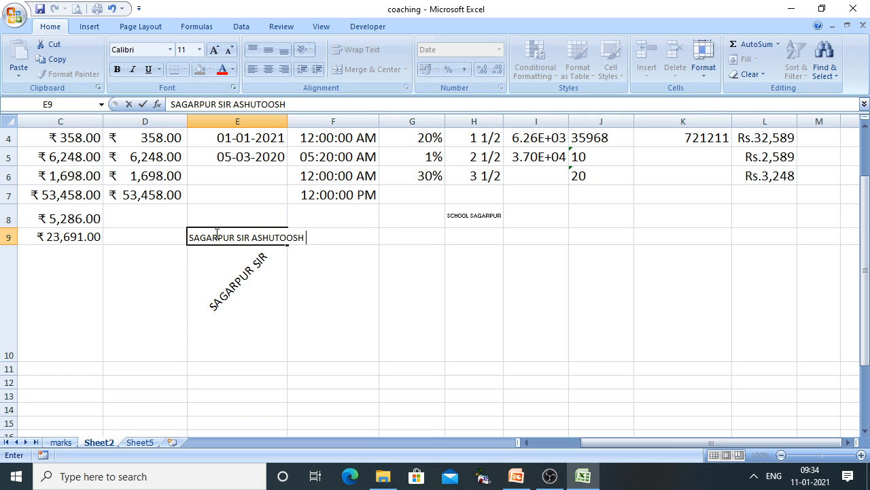
{"action": "key", "text": "BackSpace"}
{"action": "key", "text": "BackSpace"}
{"action": "key", "text": "BackSpace"}
{"action": "type", "text": "SH HIGH SCHOOL"}
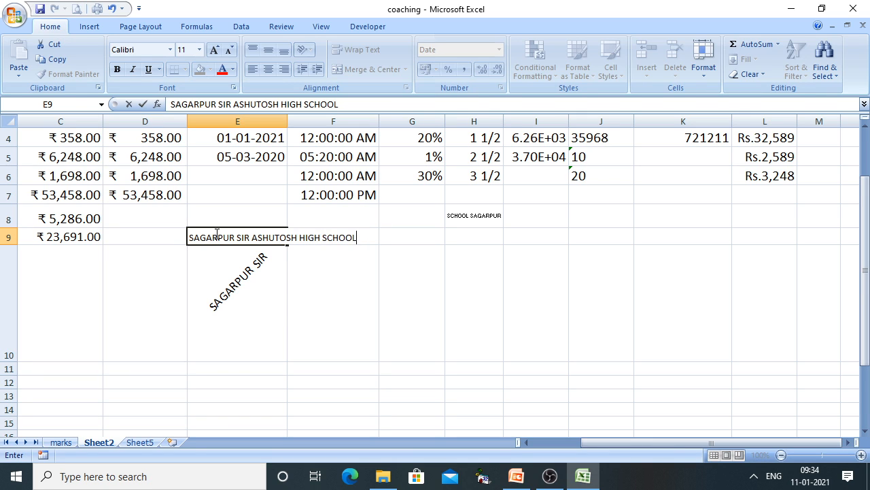
{"action": "left_click", "coordinate": [386, 363]}
{"action": "left_click", "coordinate": [215, 238]}
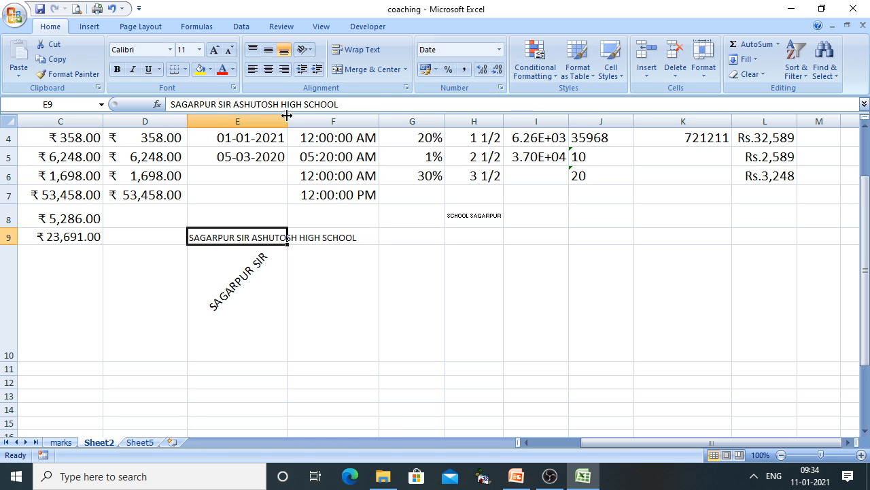
Narrow column E and merge cells E9:G9 through Format Cells
{"action": "left_click_drag", "start_coordinate": [287, 116], "coordinate": [265, 117]}
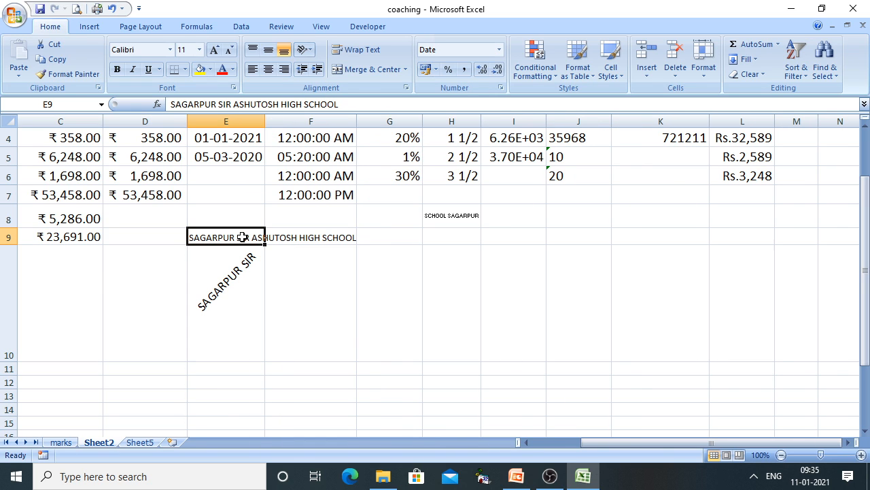
{"action": "left_click_drag", "start_coordinate": [250, 238], "coordinate": [396, 240]}
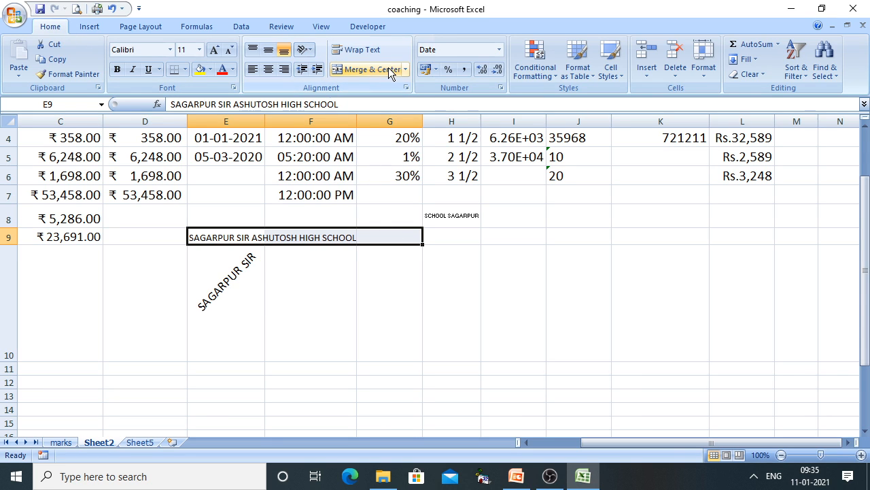
{"action": "right_click", "coordinate": [310, 232]}
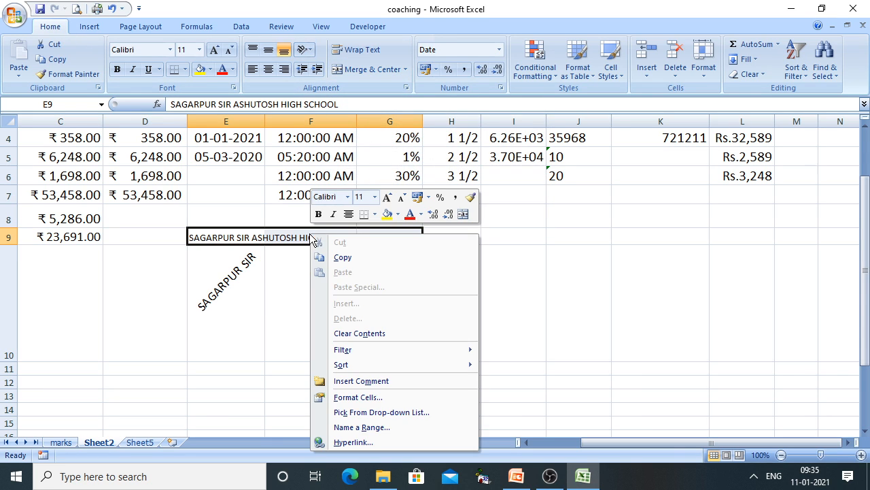
{"action": "left_click", "coordinate": [358, 400]}
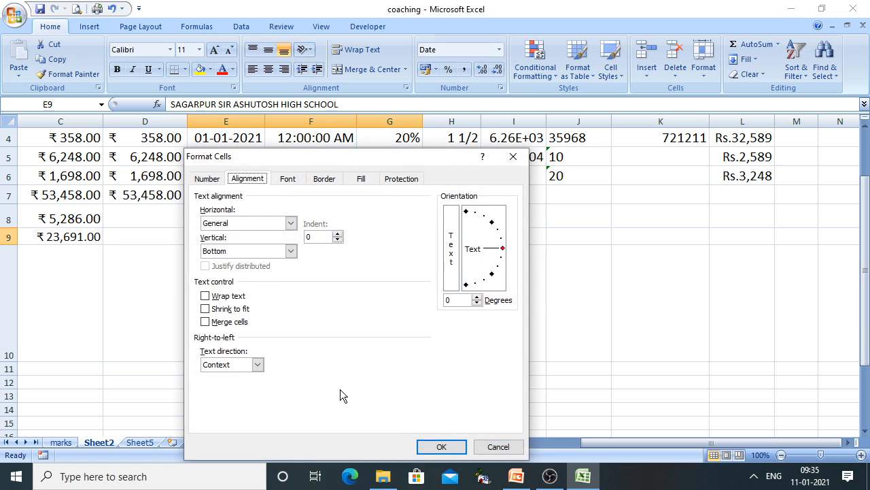
{"action": "left_click", "coordinate": [205, 322]}
{"action": "left_click", "coordinate": [442, 447]}
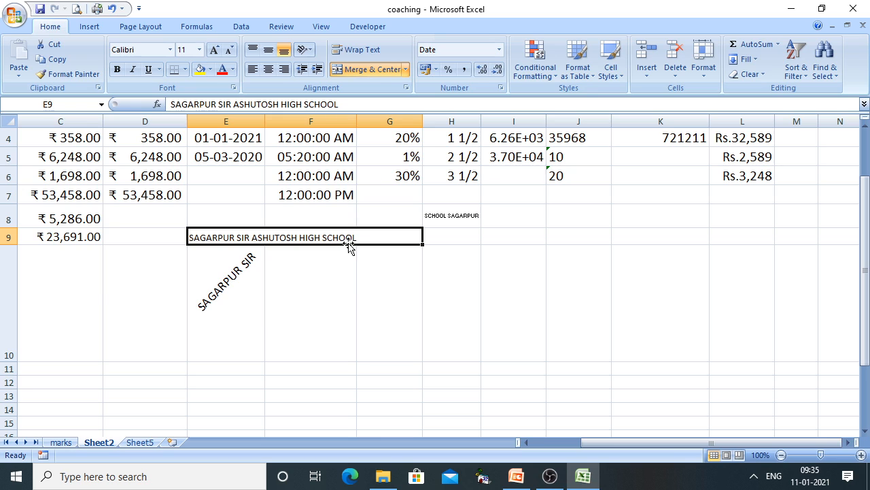
Centre the heading horizontally, make row 9 taller, and middle-align it vertically
{"action": "left_click", "coordinate": [267, 70]}
{"action": "left_click", "coordinate": [353, 350]}
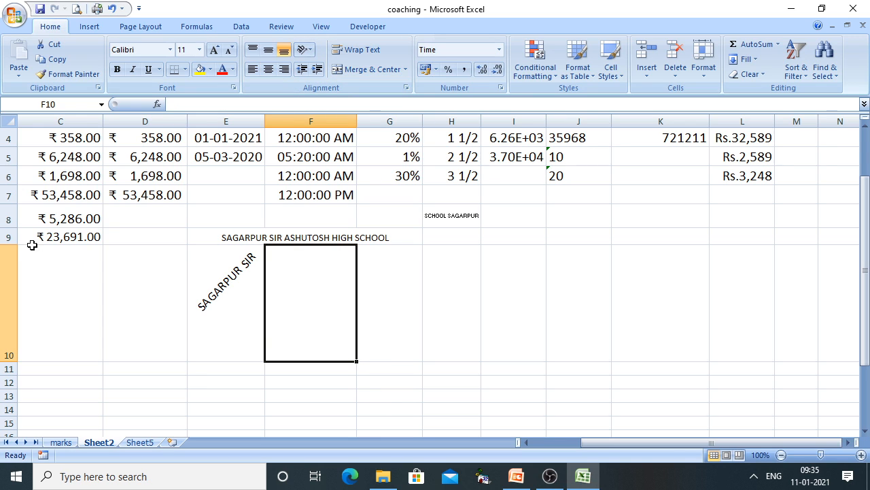
{"action": "left_click_drag", "start_coordinate": [16, 242], "coordinate": [14, 269]}
{"action": "left_click", "coordinate": [231, 259]}
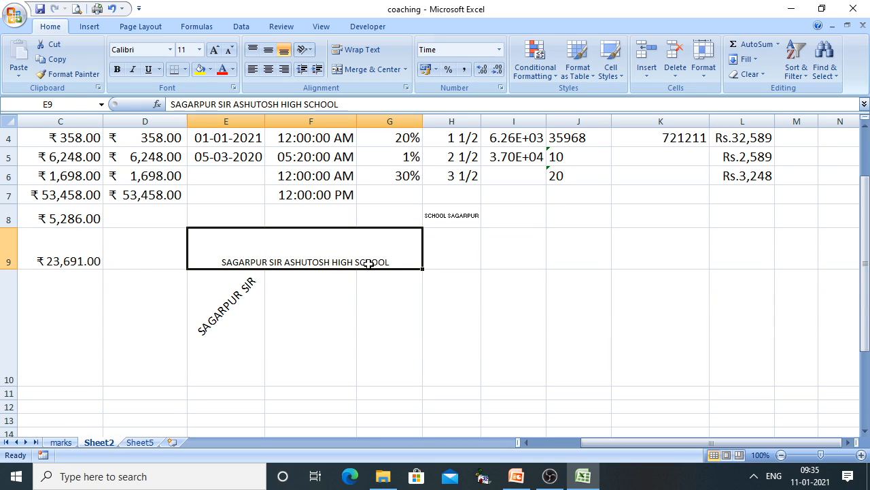
{"action": "left_click", "coordinate": [269, 51]}
{"action": "left_click", "coordinate": [571, 308]}
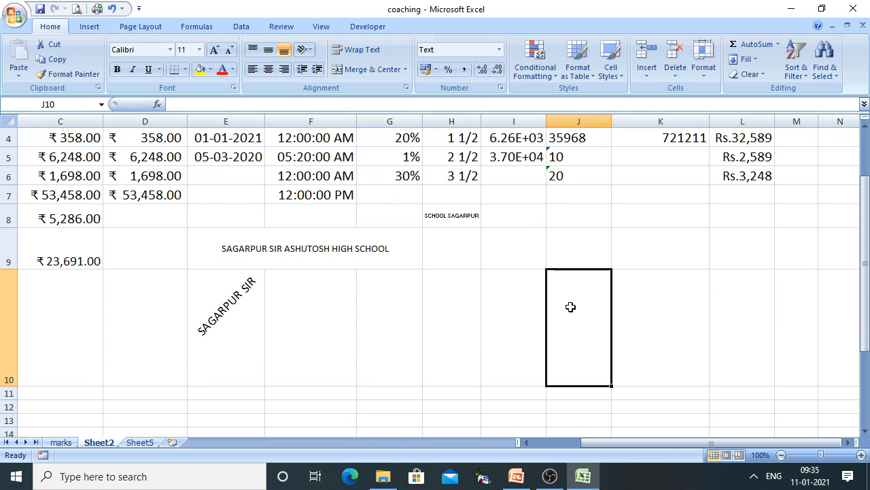
Increase the merged heading's font size by one step
{"action": "left_click", "coordinate": [278, 244]}
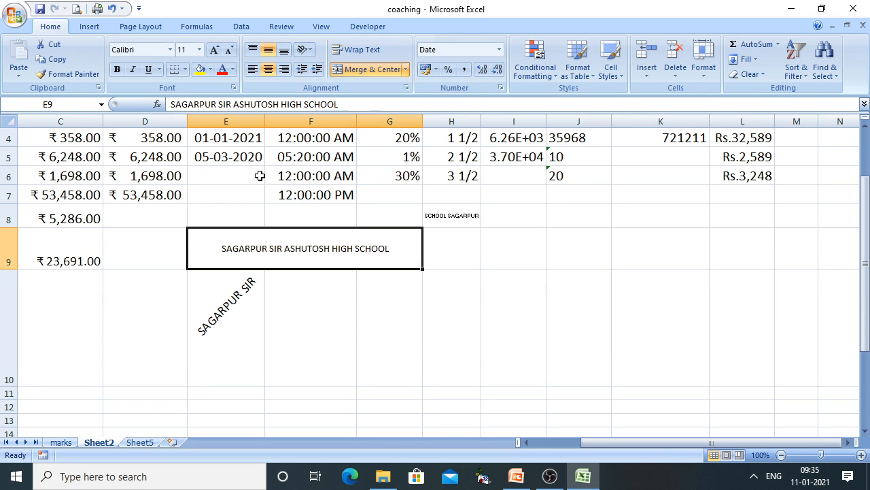
{"action": "left_click", "coordinate": [214, 50]}
{"action": "left_click", "coordinate": [609, 319]}
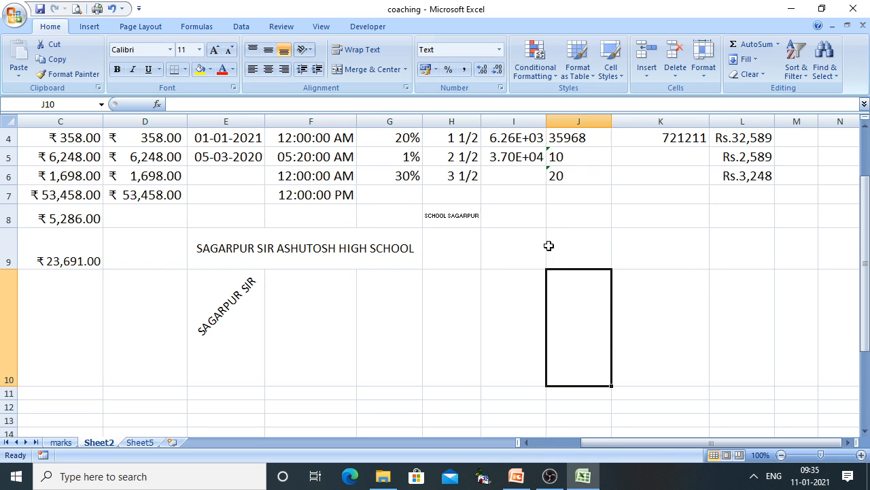
{"action": "left_click_drag", "start_coordinate": [544, 246], "coordinate": [667, 248]}
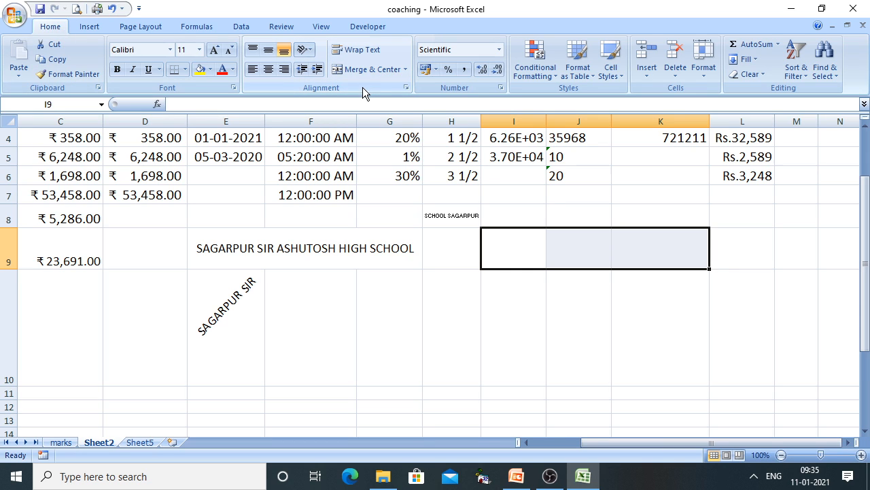
Merge and center the empty cells I9:K9 into one cell
{"action": "left_click", "coordinate": [373, 71]}
{"action": "left_click", "coordinate": [586, 329]}
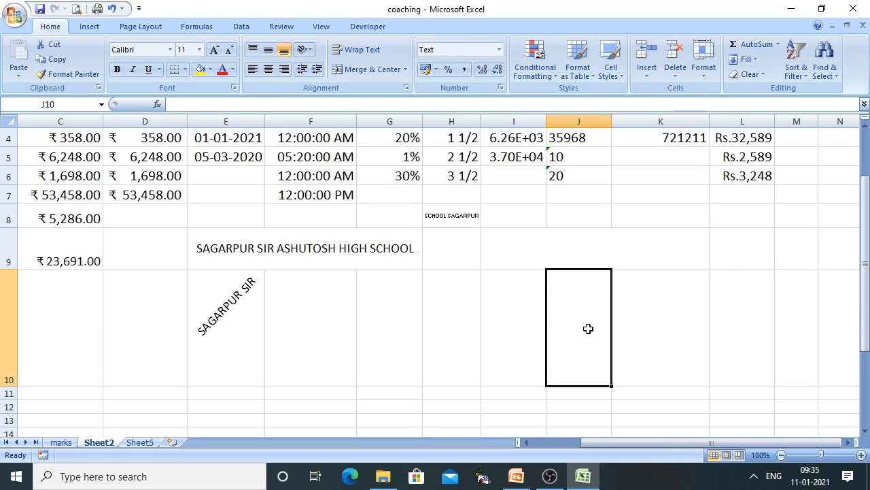
{"action": "left_click", "coordinate": [538, 242]}
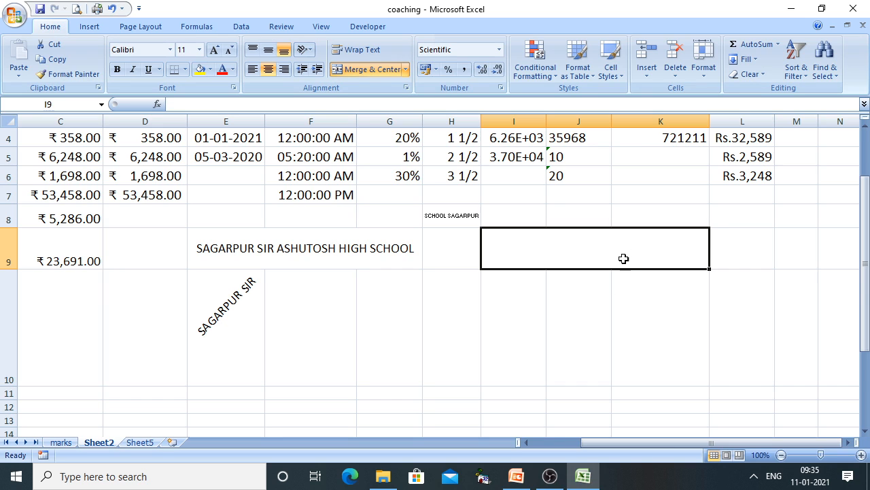
Merge I10:K10, then unmerge them so they stay separate cells
{"action": "left_click", "coordinate": [500, 292]}
{"action": "left_click", "coordinate": [593, 328]}
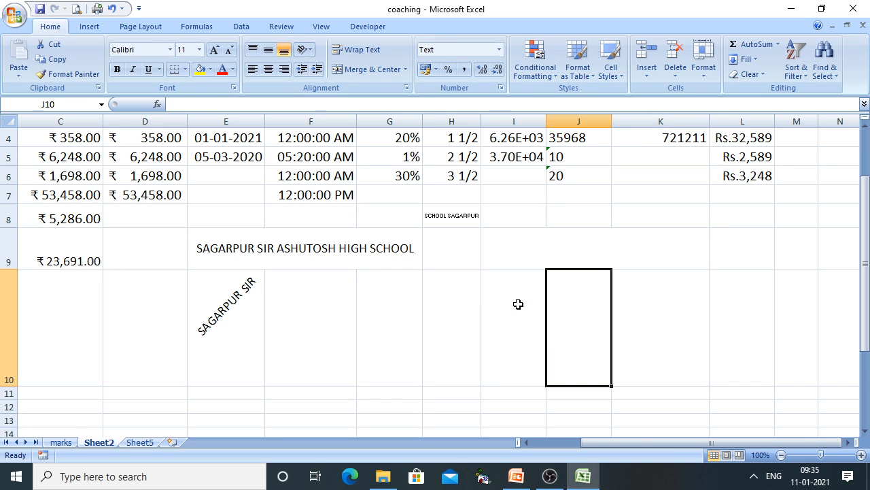
{"action": "left_click", "coordinate": [518, 304]}
{"action": "left_click", "coordinate": [639, 305]}
{"action": "left_click_drag", "start_coordinate": [544, 306], "coordinate": [669, 297]}
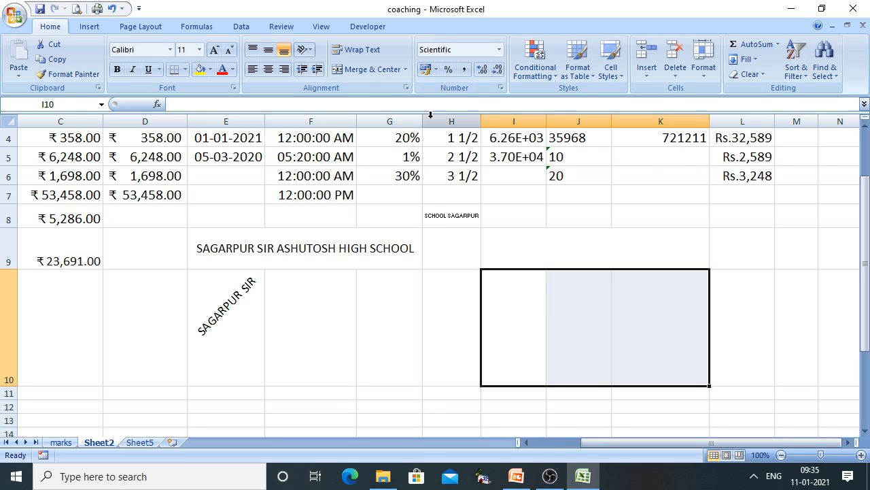
{"action": "left_click", "coordinate": [365, 71]}
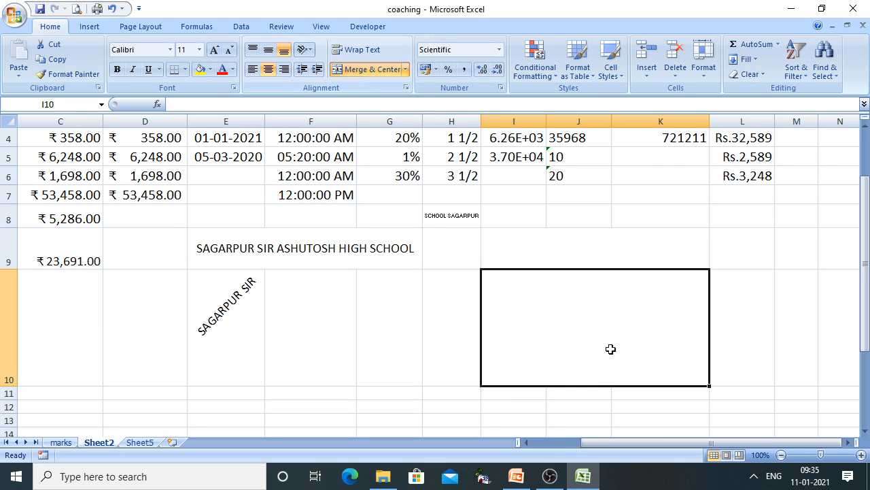
{"action": "left_click", "coordinate": [360, 71]}
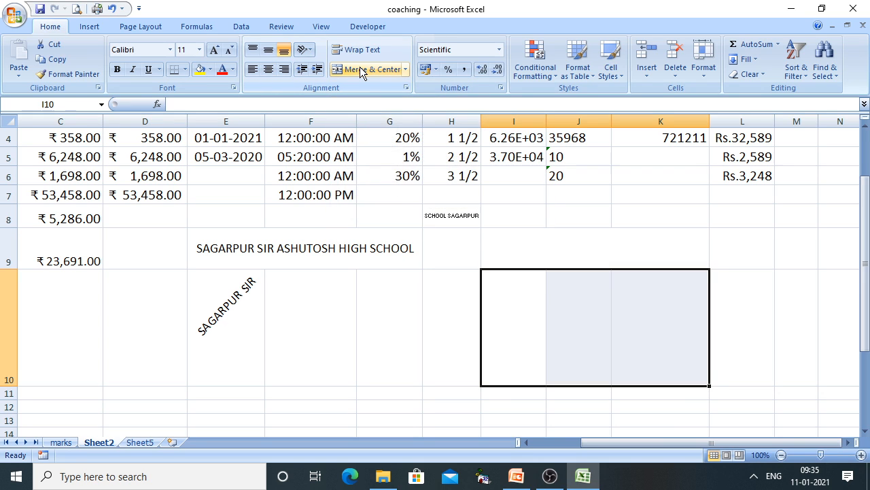
{"action": "left_click", "coordinate": [621, 334]}
{"action": "left_click", "coordinate": [529, 312]}
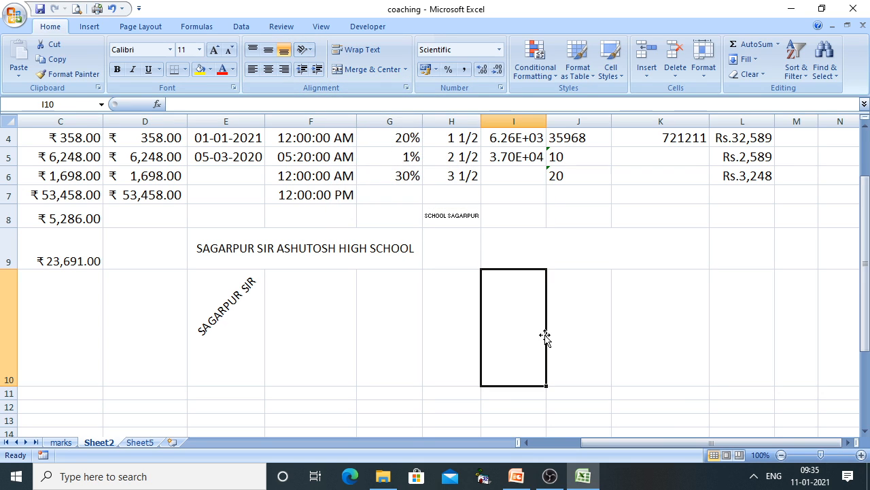
Advance the PowerPoint slide show to the Font Tab slide on fonts, sizes, colours and styles
{"action": "left_click", "coordinate": [516, 476]}
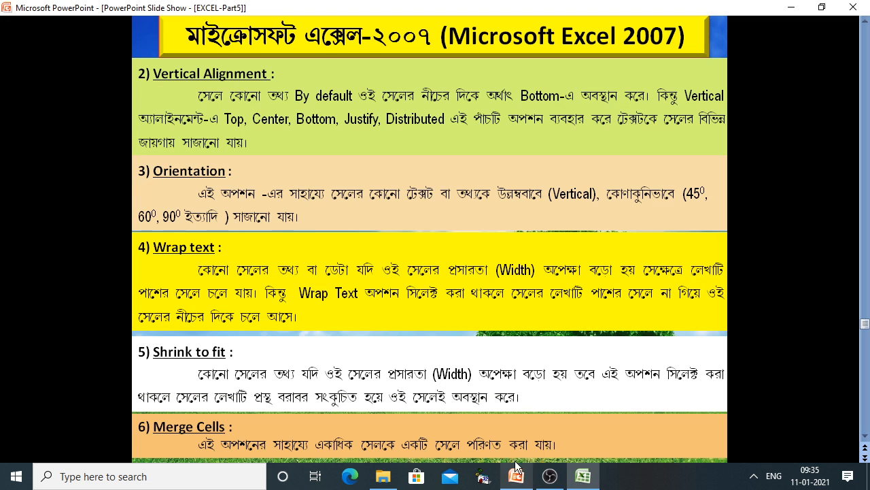
{"action": "left_click", "coordinate": [529, 377]}
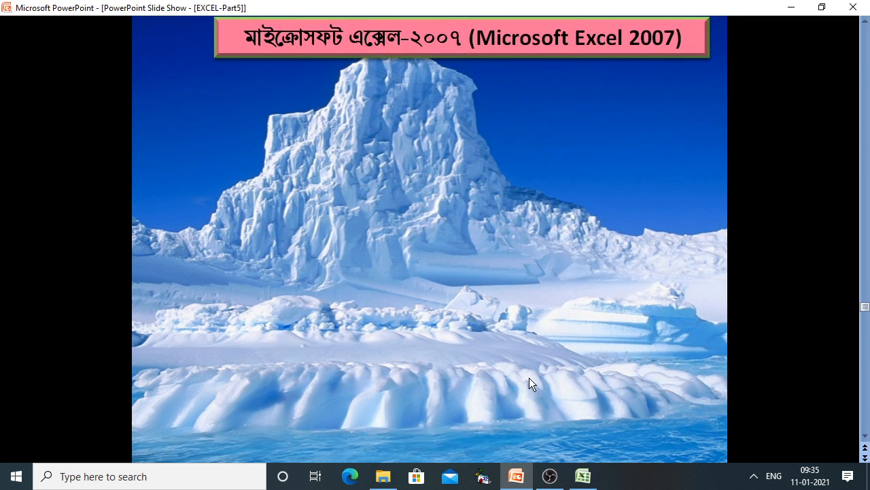
{"action": "left_click", "coordinate": [529, 378]}
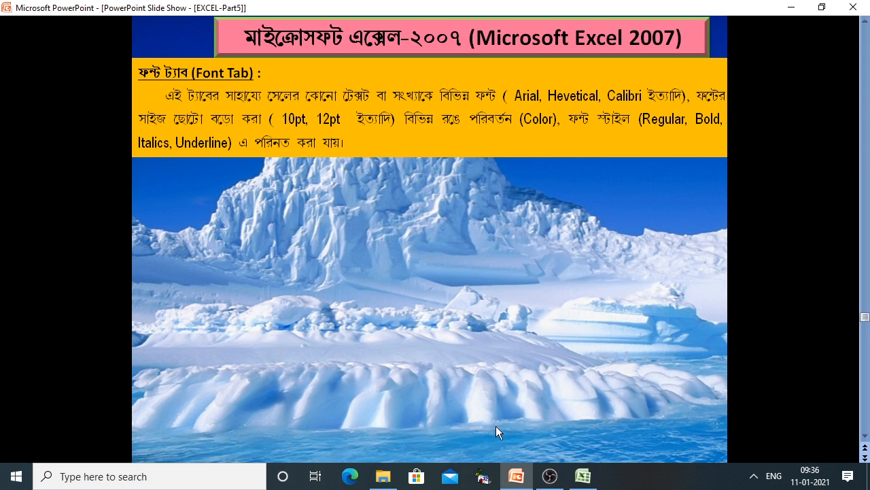
{"action": "left_click", "coordinate": [580, 478]}
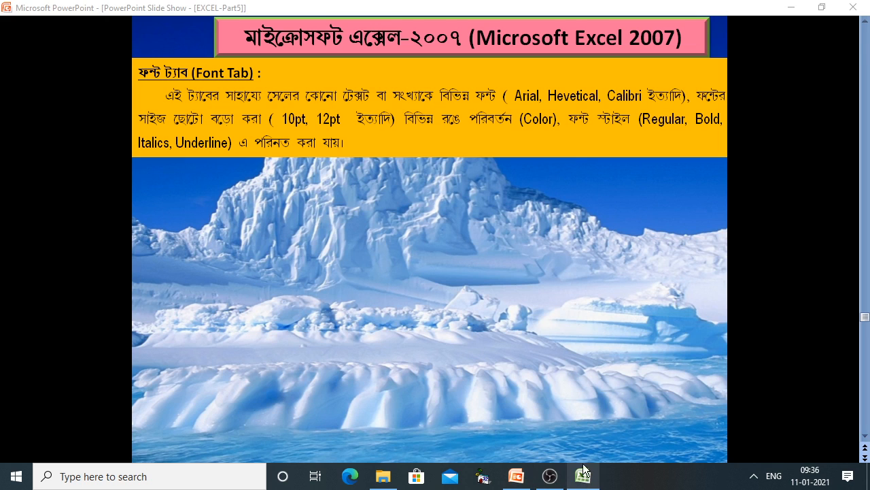
Set the E9 school title to Segoe Print at size 12, after trying Bahnschrift SemiBold and MV Boli
{"action": "left_click", "coordinate": [579, 476]}
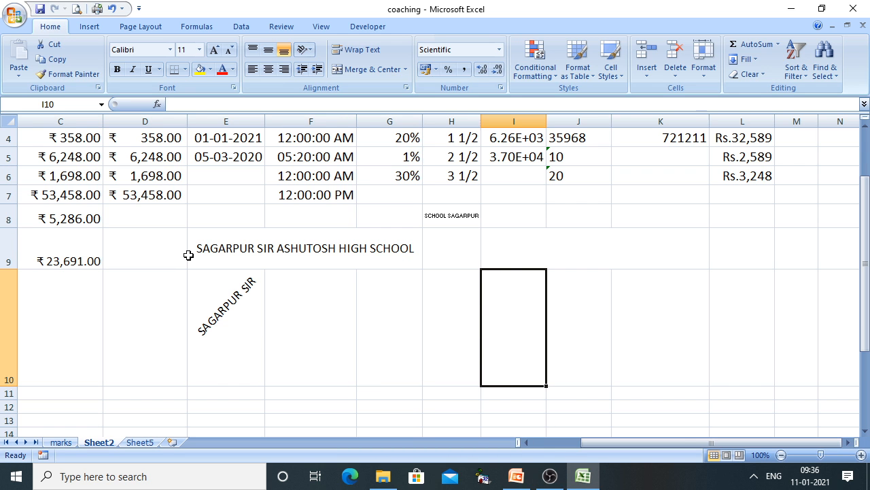
{"action": "left_click", "coordinate": [217, 248]}
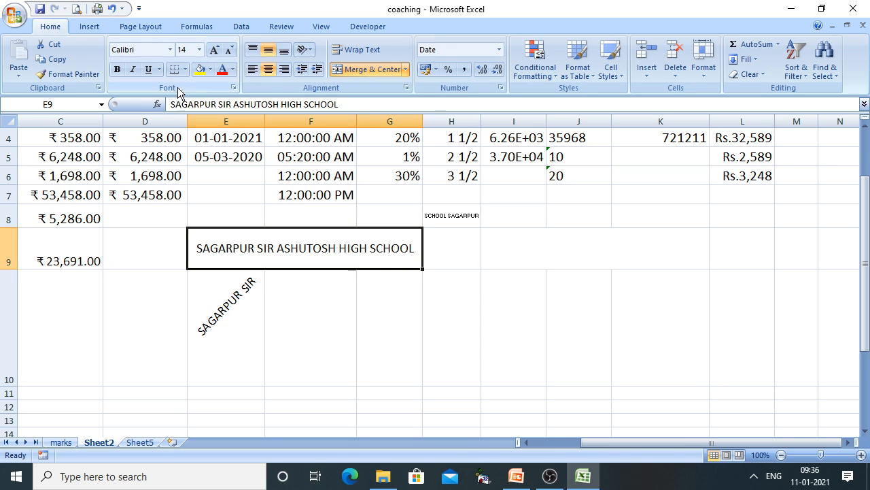
{"action": "left_click", "coordinate": [170, 50]}
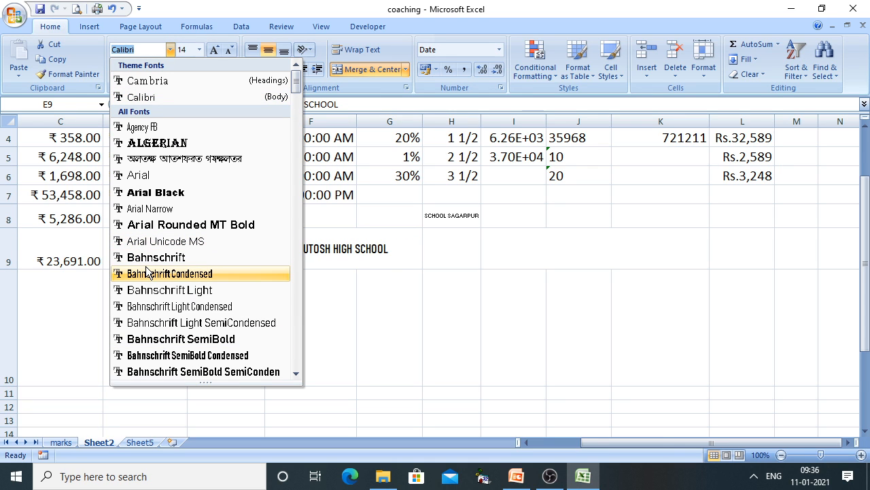
{"action": "left_click", "coordinate": [199, 340]}
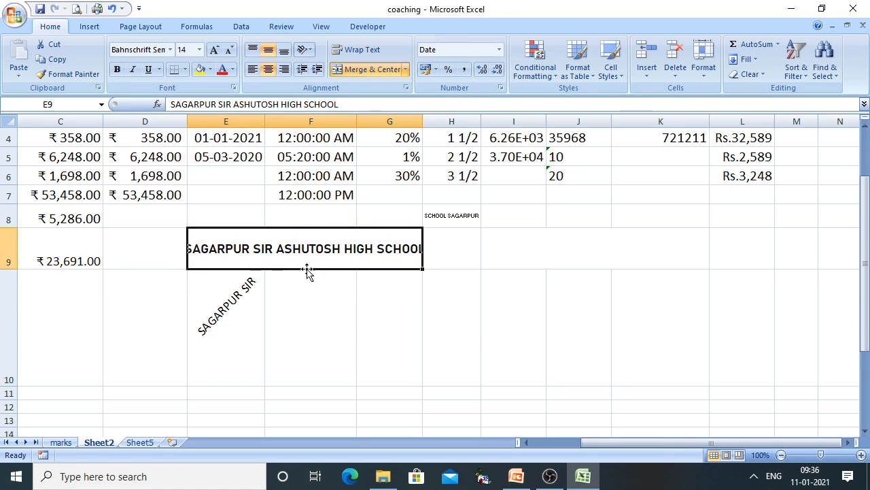
{"action": "left_click", "coordinate": [170, 50]}
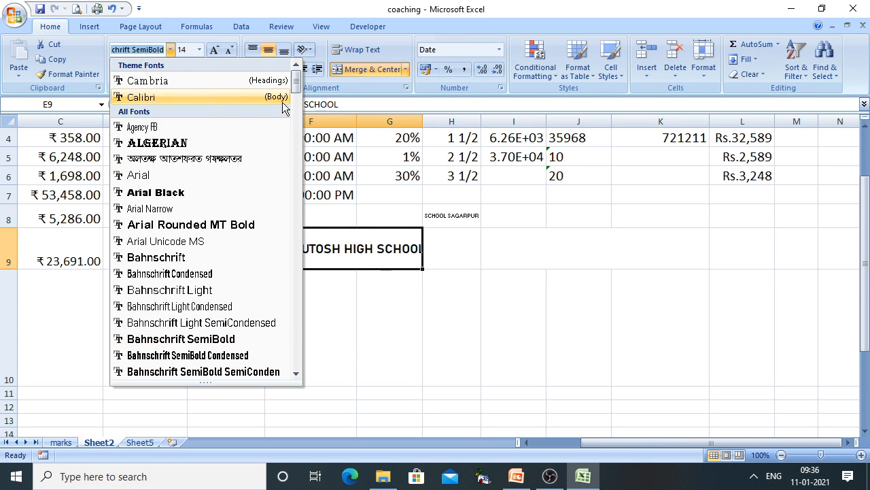
{"action": "left_click_drag", "start_coordinate": [297, 81], "coordinate": [293, 274]}
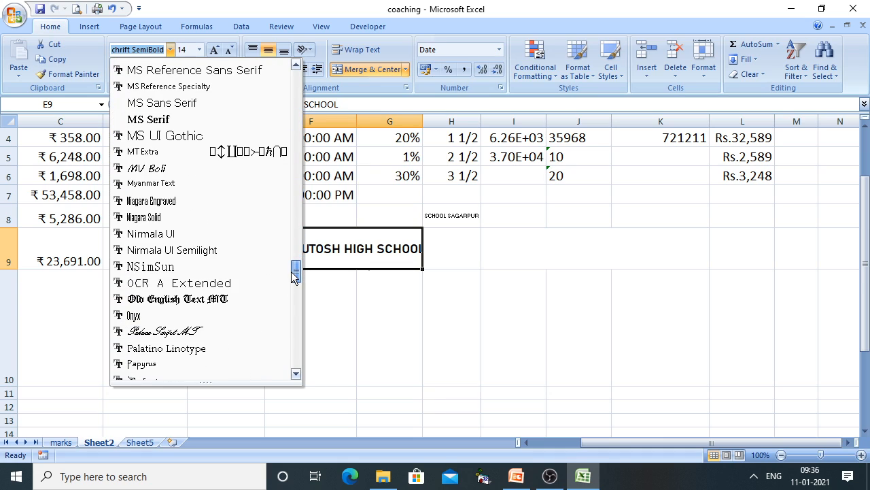
{"action": "left_click", "coordinate": [168, 168]}
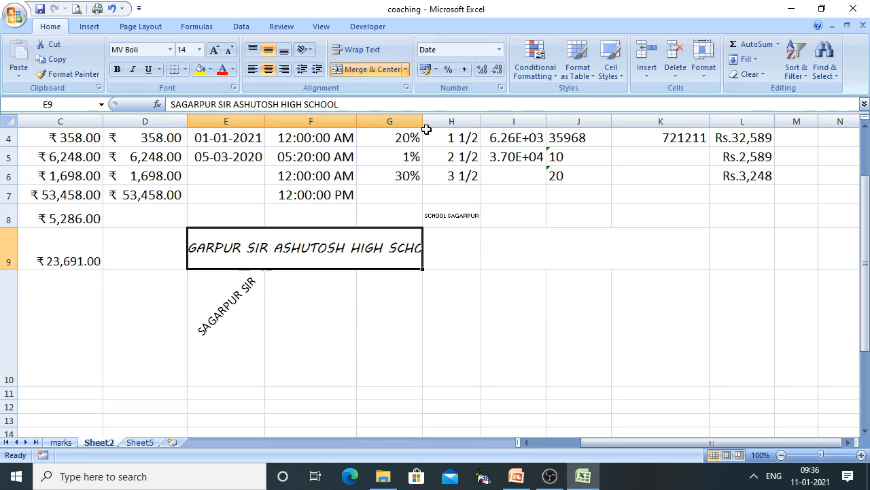
{"action": "left_click", "coordinate": [229, 50]}
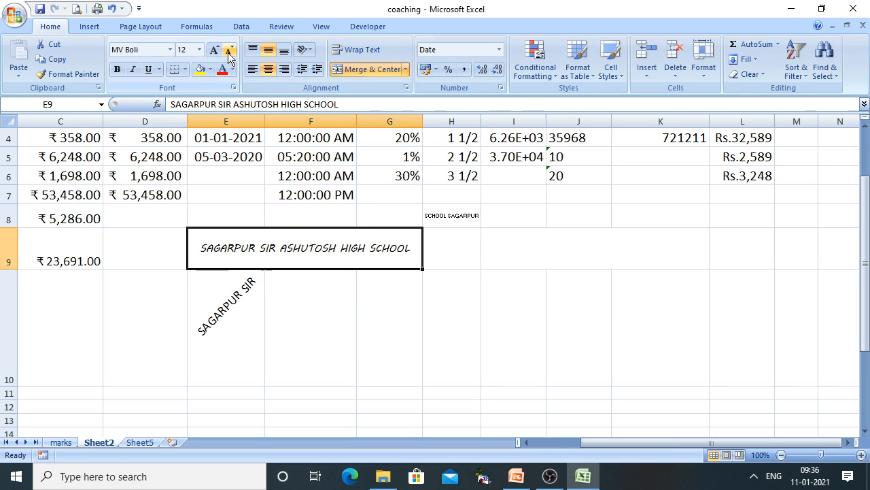
{"action": "left_click", "coordinate": [214, 50]}
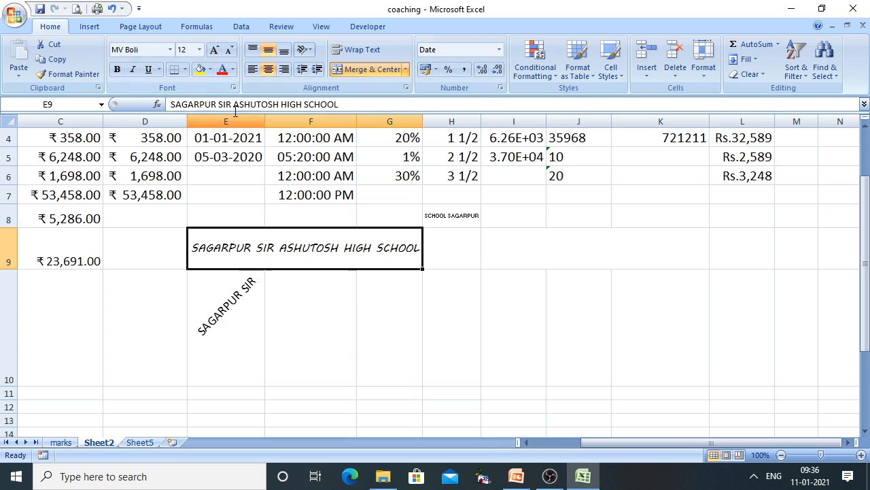
{"action": "left_click", "coordinate": [170, 49]}
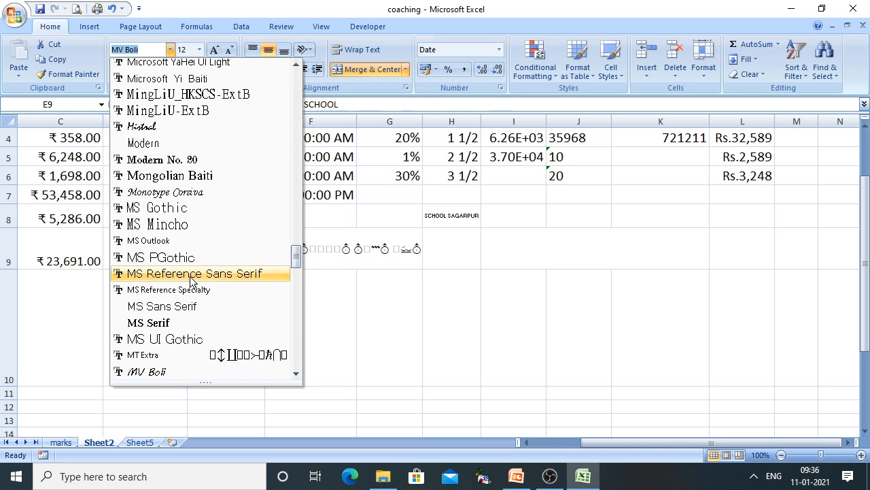
{"action": "scroll", "coordinate": [190, 278], "scroll_direction": "down", "scroll_amount": 5}
{"action": "scroll", "coordinate": [190, 282], "scroll_direction": "down", "scroll_amount": 6}
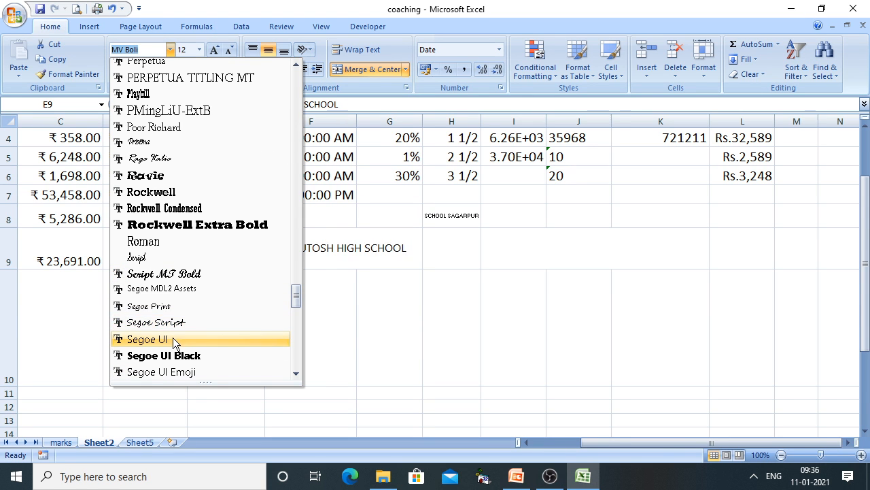
{"action": "left_click", "coordinate": [165, 307]}
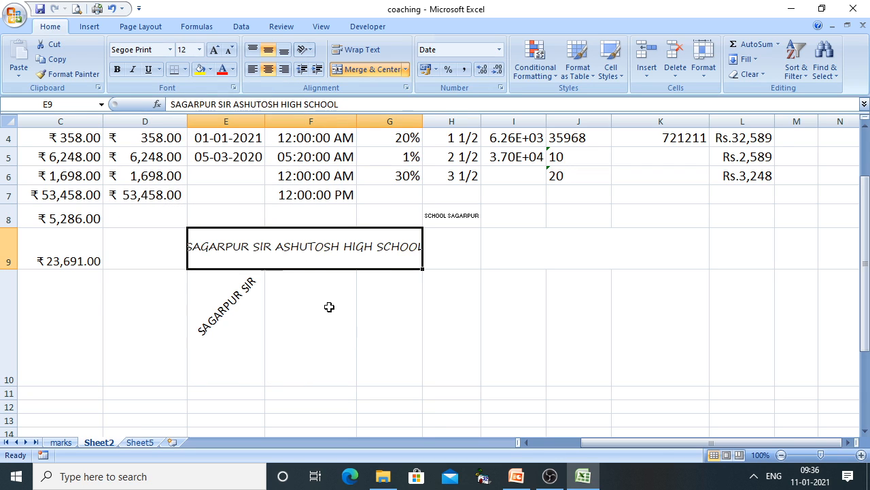
Make the title bold, italic, underlined and red, and widen column G
{"action": "left_click", "coordinate": [118, 72]}
{"action": "left_click", "coordinate": [132, 72]}
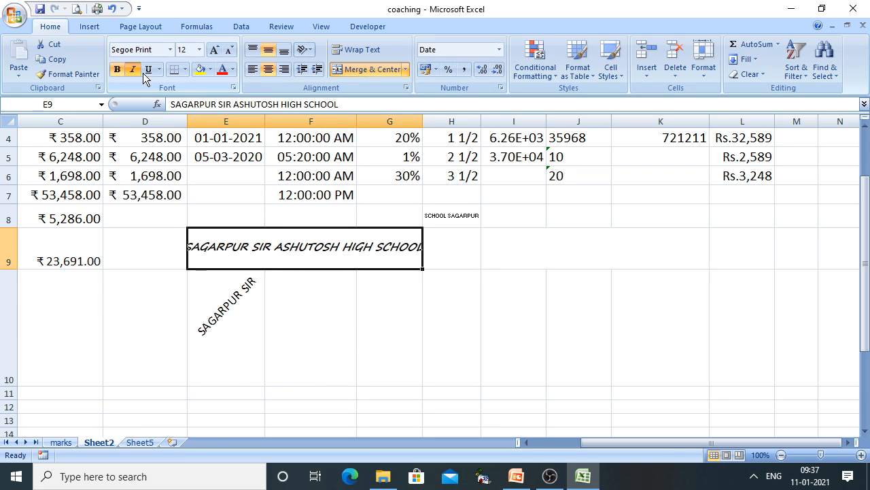
{"action": "left_click", "coordinate": [144, 73]}
{"action": "left_click", "coordinate": [232, 70]}
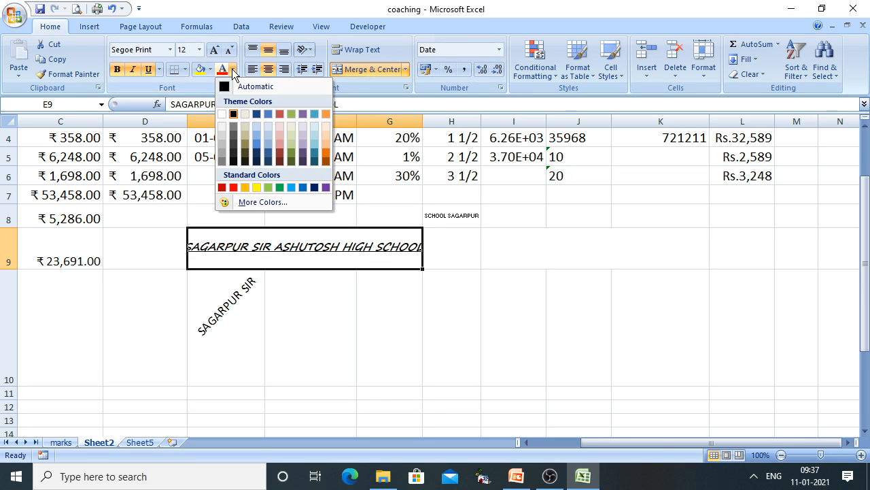
{"action": "left_click", "coordinate": [246, 185]}
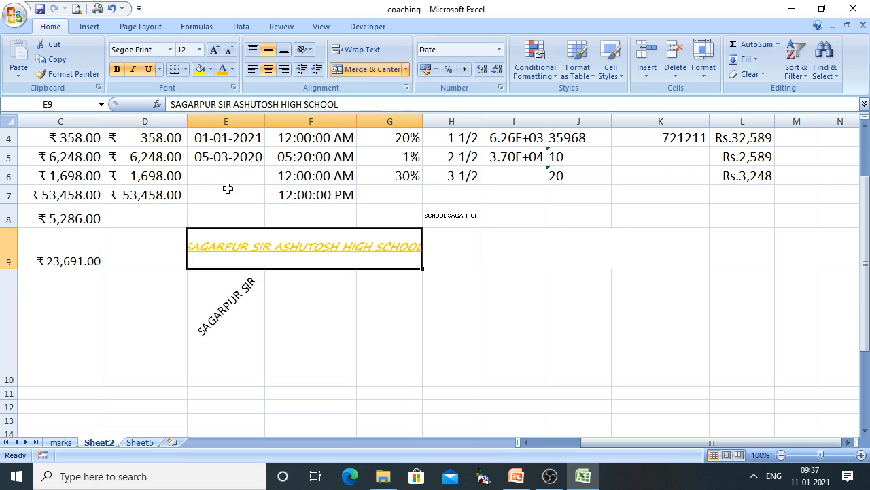
{"action": "left_click", "coordinate": [233, 74]}
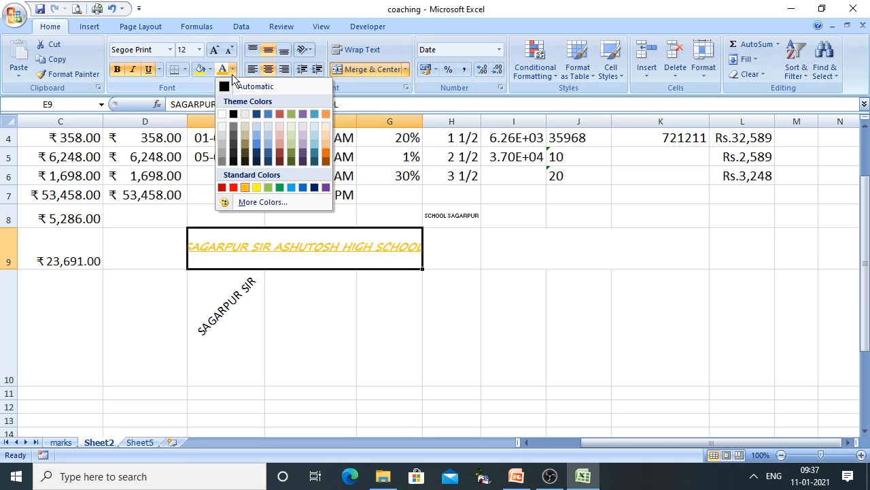
{"action": "left_click", "coordinate": [226, 187]}
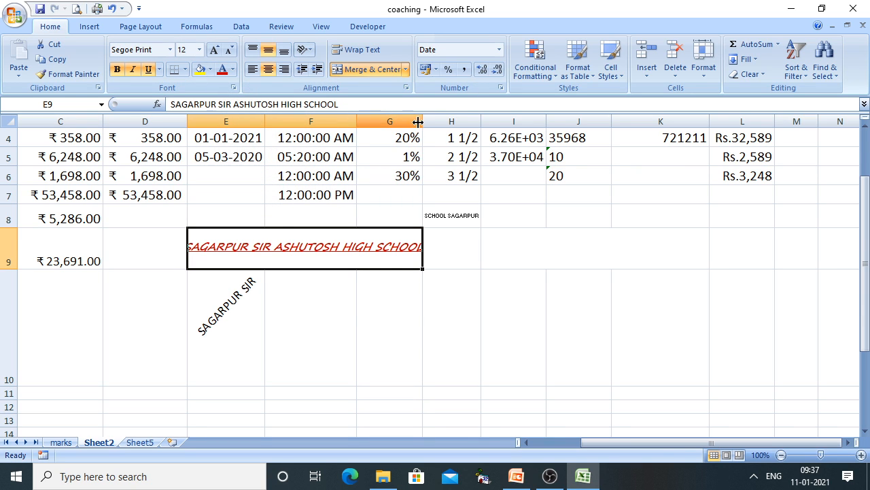
{"action": "left_click_drag", "start_coordinate": [422, 121], "coordinate": [441, 128]}
Format the E9 title as Pristina, Bold, size 22 with no underline in Format Cells
{"action": "right_click", "coordinate": [340, 254]}
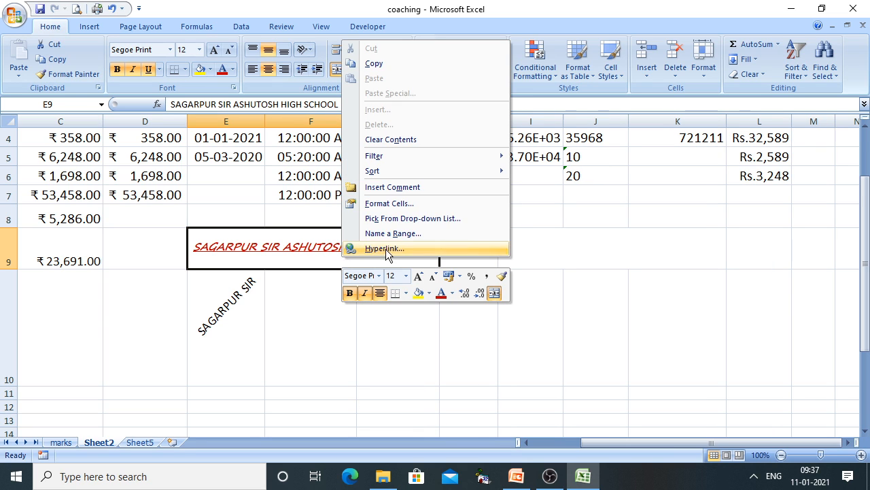
{"action": "left_click", "coordinate": [389, 204]}
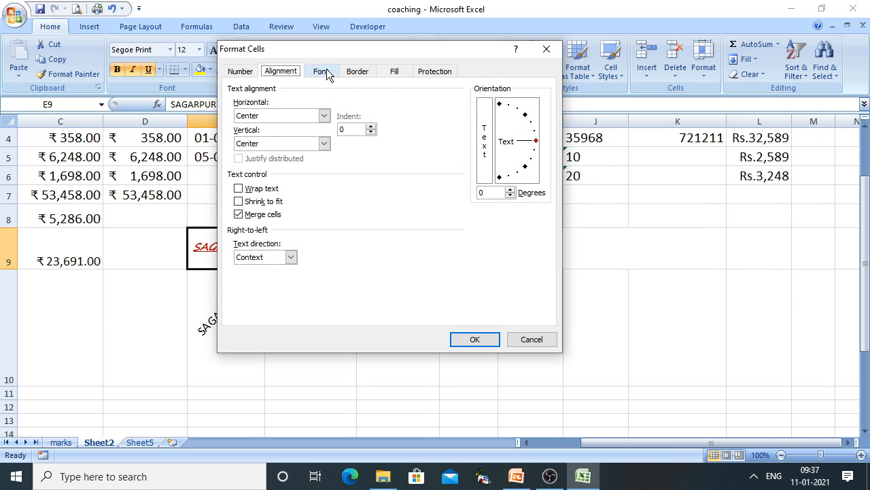
{"action": "left_click", "coordinate": [325, 72]}
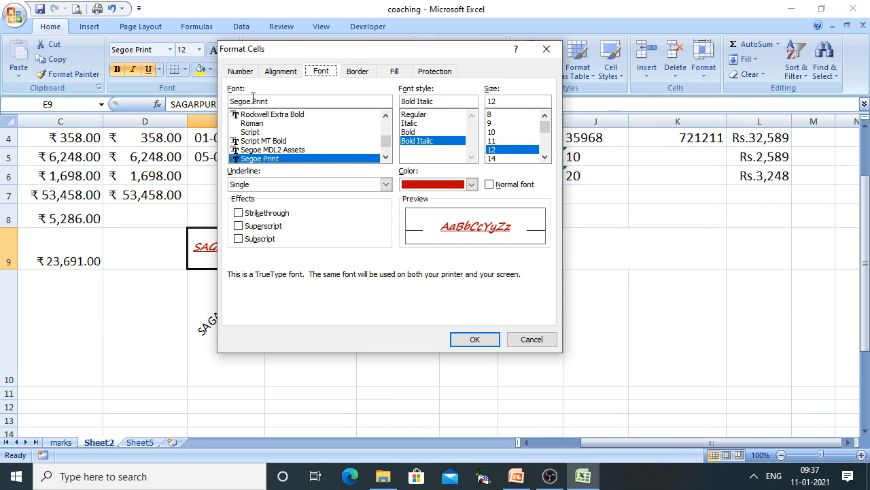
{"action": "left_click", "coordinate": [386, 117]}
{"action": "left_click", "coordinate": [385, 117]}
{"action": "left_click", "coordinate": [386, 117]}
{"action": "left_click", "coordinate": [386, 117]}
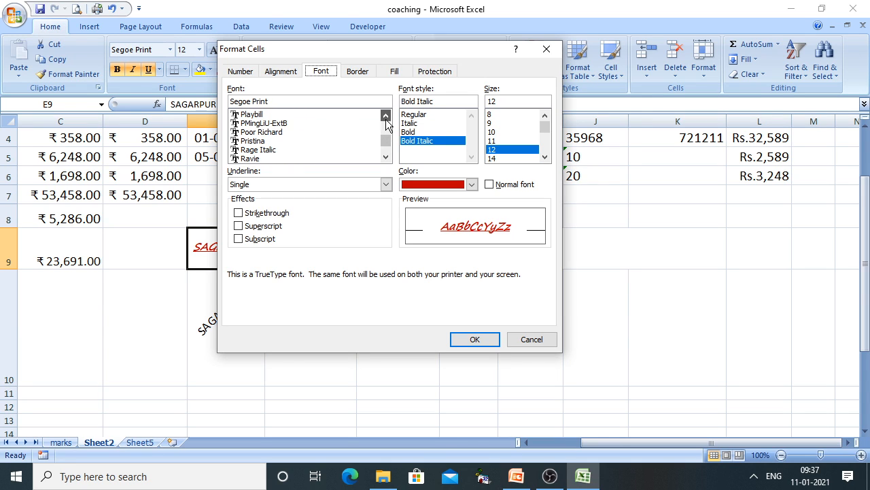
{"action": "left_click", "coordinate": [247, 114]}
{"action": "left_click", "coordinate": [272, 140]}
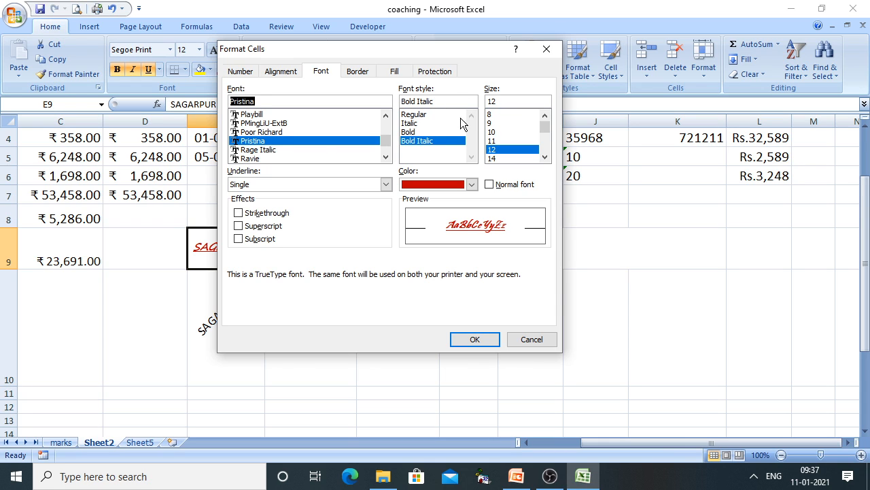
{"action": "left_click", "coordinate": [411, 133]}
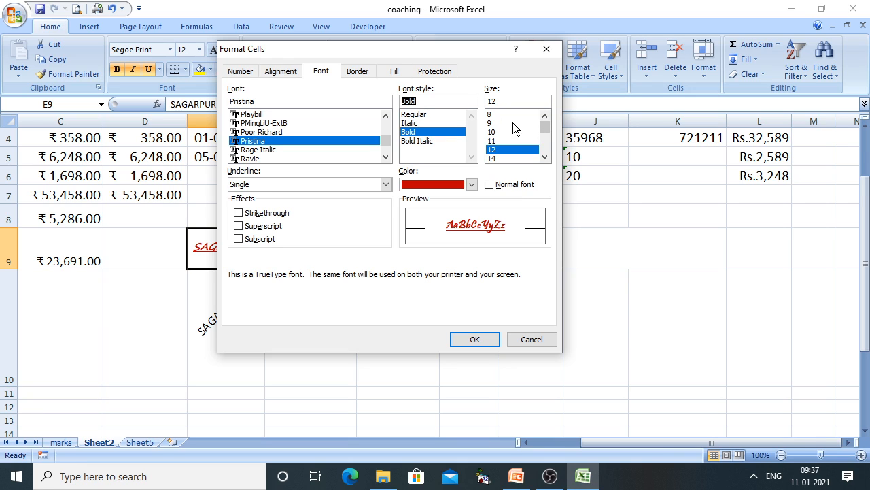
{"action": "left_click", "coordinate": [544, 157]}
{"action": "left_click", "coordinate": [544, 157]}
{"action": "left_click", "coordinate": [491, 158]}
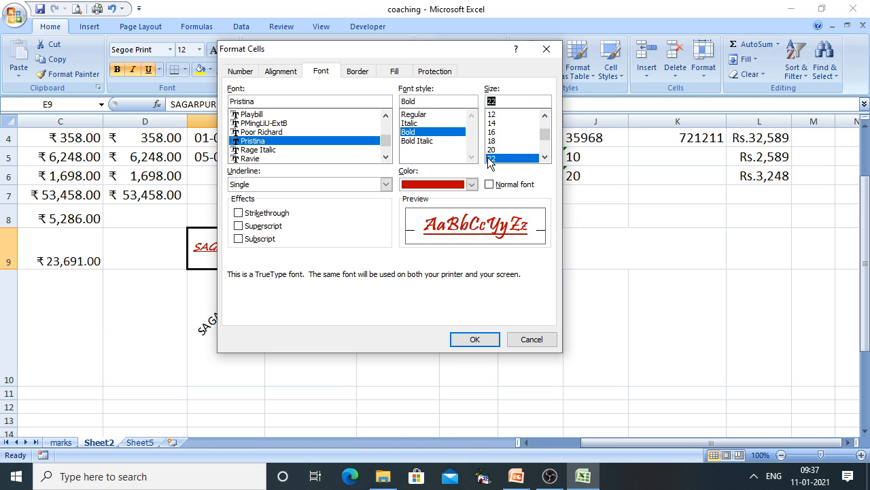
{"action": "left_click", "coordinate": [369, 188]}
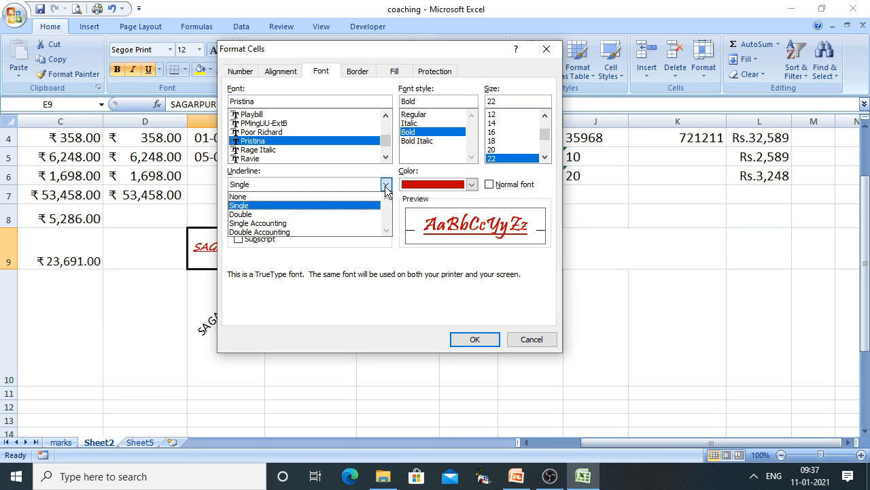
{"action": "left_click", "coordinate": [293, 196]}
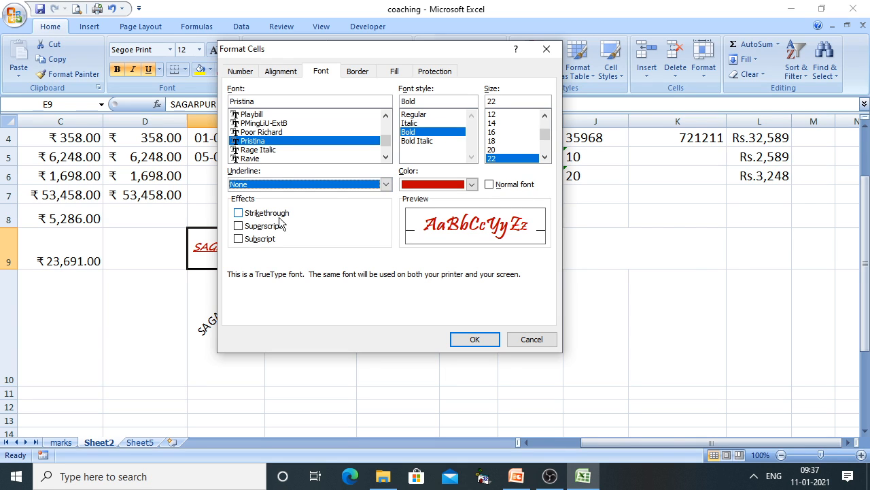
{"action": "left_click", "coordinate": [474, 339]}
Widen column G so the full title fits across the merged cell
{"action": "left_click_drag", "start_coordinate": [439, 120], "coordinate": [573, 121]}
{"action": "left_click", "coordinate": [598, 312]}
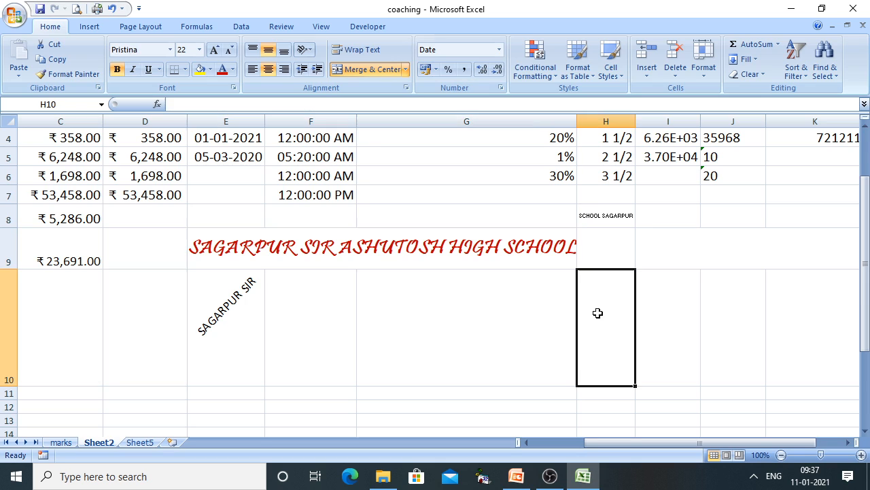
{"action": "left_click", "coordinate": [436, 252]}
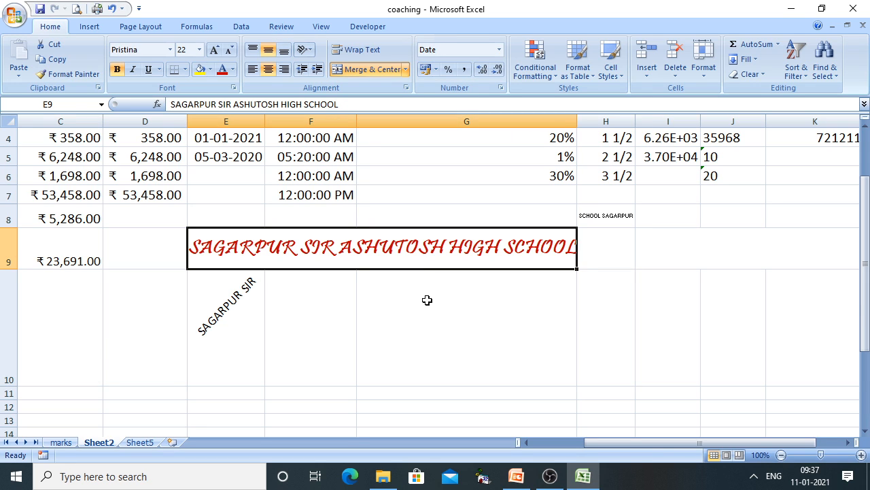
Show the Border Tab slide in PowerPoint, then return to Excel and select C5
{"action": "mouse_move", "coordinate": [516, 476]}
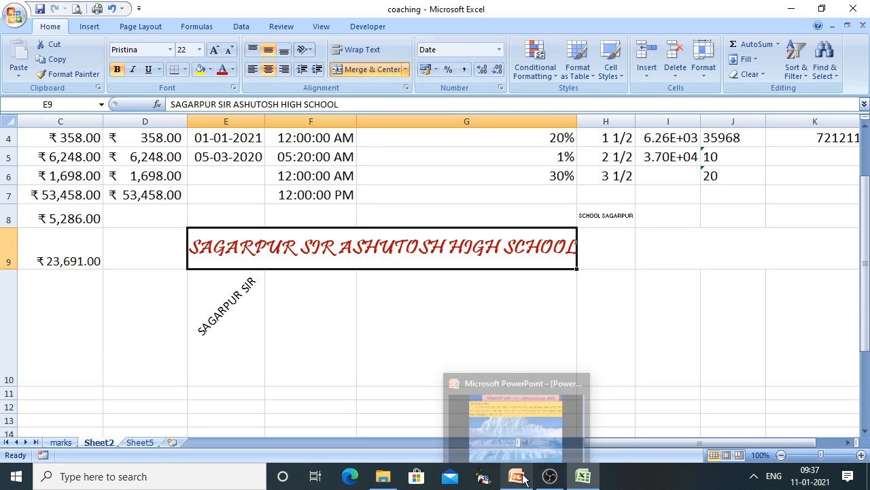
{"action": "left_click", "coordinate": [528, 442]}
{"action": "left_click", "coordinate": [552, 327]}
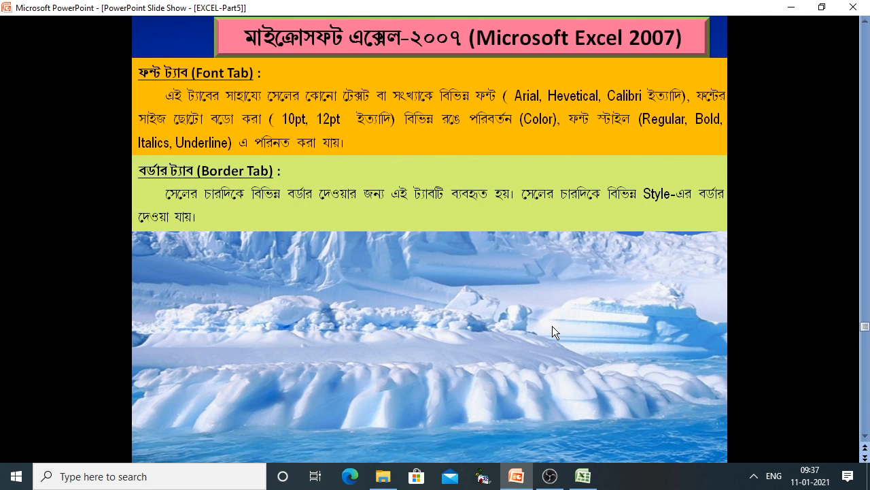
{"action": "left_click", "coordinate": [583, 476]}
{"action": "left_click", "coordinate": [100, 157]}
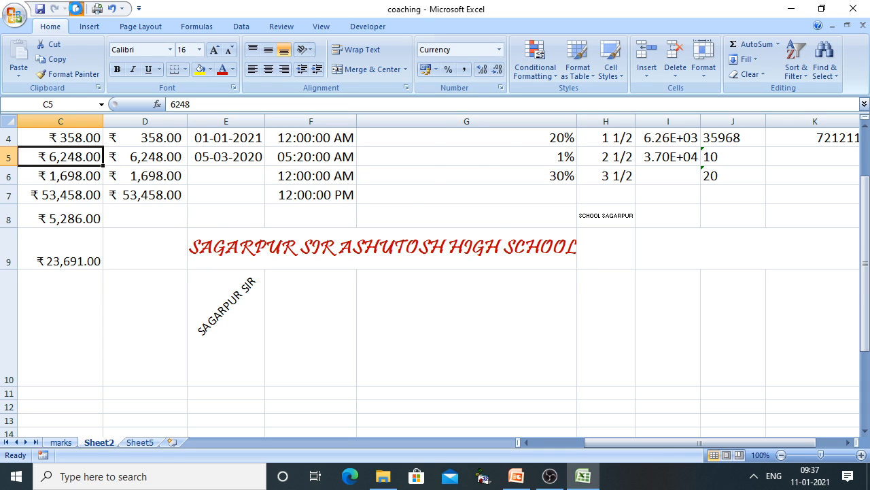
Check Sheet2 in print preview with zoom, close it, and switch to the PowerPoint slide show
{"action": "left_click", "coordinate": [77, 8]}
{"action": "left_click", "coordinate": [411, 247]}
{"action": "scroll", "coordinate": [417, 259], "scroll_direction": "up", "scroll_amount": 4}
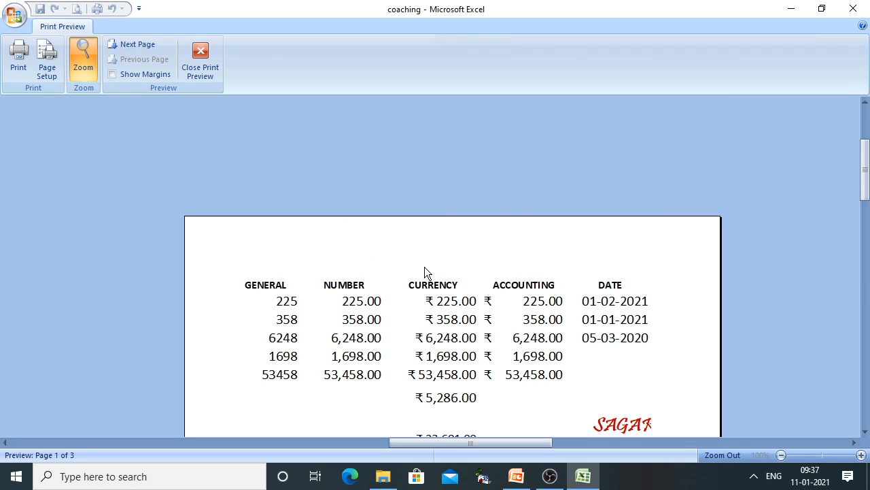
{"action": "scroll", "coordinate": [424, 269], "scroll_direction": "down", "scroll_amount": 4}
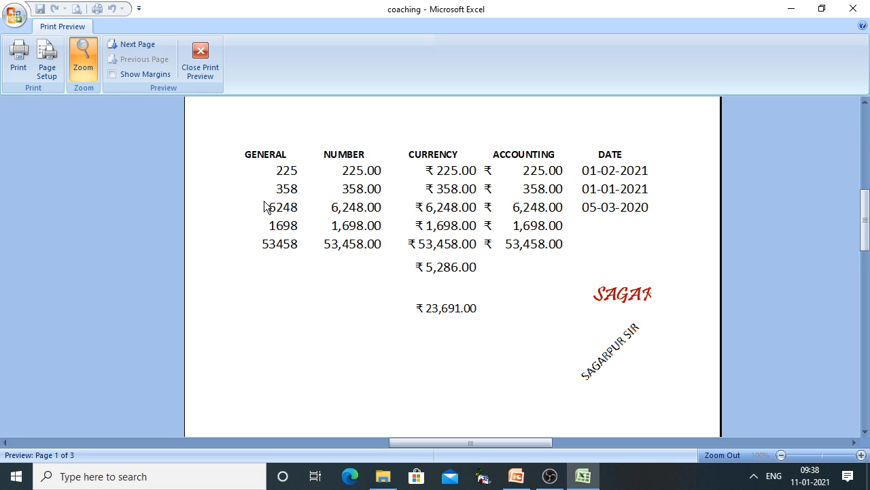
{"action": "left_click", "coordinate": [209, 64]}
{"action": "scroll", "coordinate": [486, 348], "scroll_direction": "up", "scroll_amount": 1}
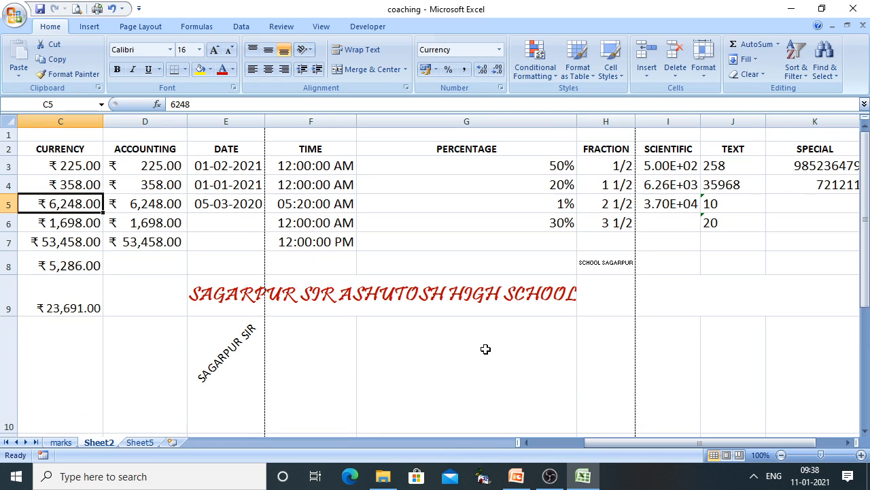
{"action": "left_click", "coordinate": [516, 476]}
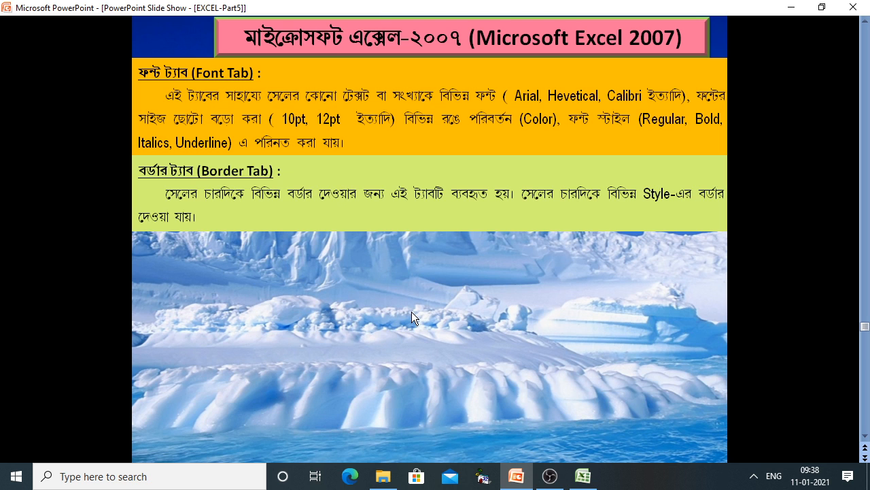
Back in Excel, select the Sheet2 table from the GENERAL header in A2 through row 7
{"action": "left_click", "coordinate": [583, 476]}
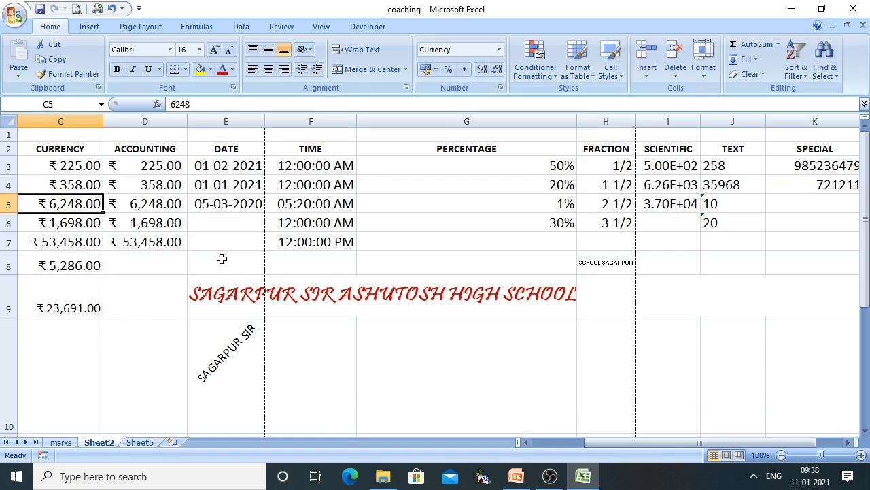
{"action": "left_click_drag", "start_coordinate": [47, 158], "coordinate": [710, 253]}
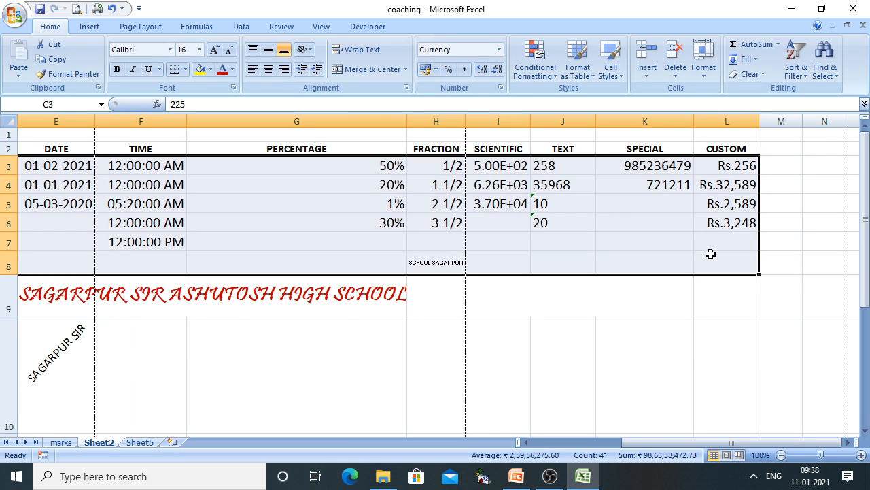
{"action": "left_click", "coordinate": [137, 169]}
{"action": "left_click_drag", "start_coordinate": [635, 442], "coordinate": [497, 448]}
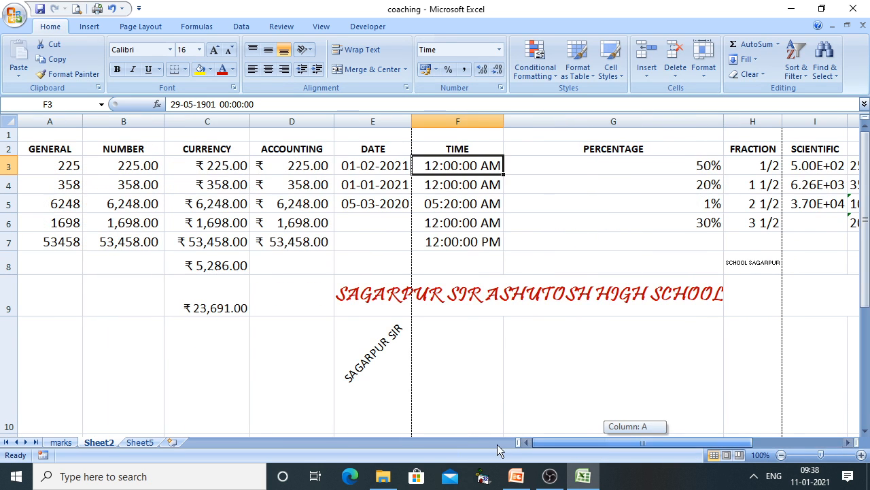
{"action": "left_click_drag", "start_coordinate": [43, 152], "coordinate": [813, 242]}
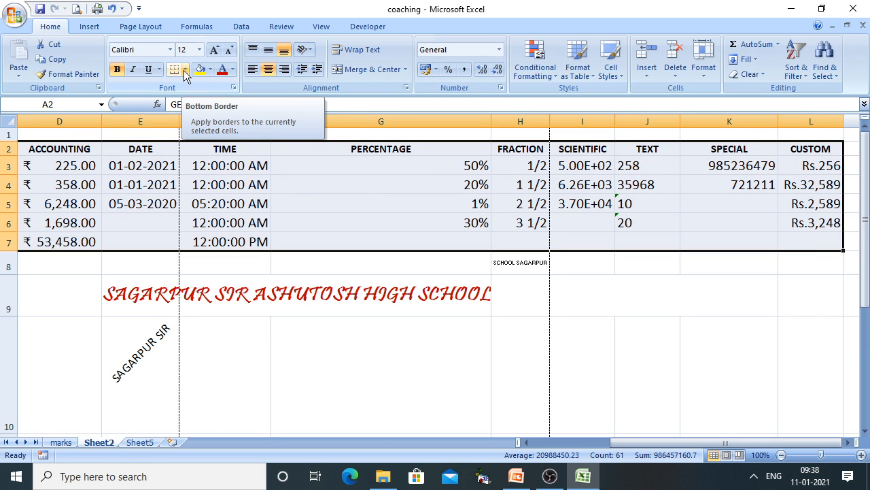
Apply thin solid light-blue outline and inside borders to the selected table
{"action": "left_click", "coordinate": [185, 71]}
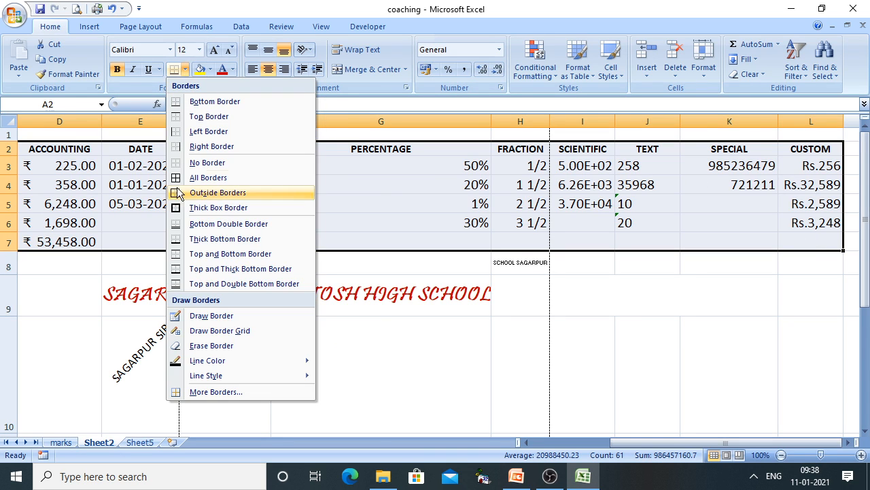
{"action": "left_click", "coordinate": [658, 380]}
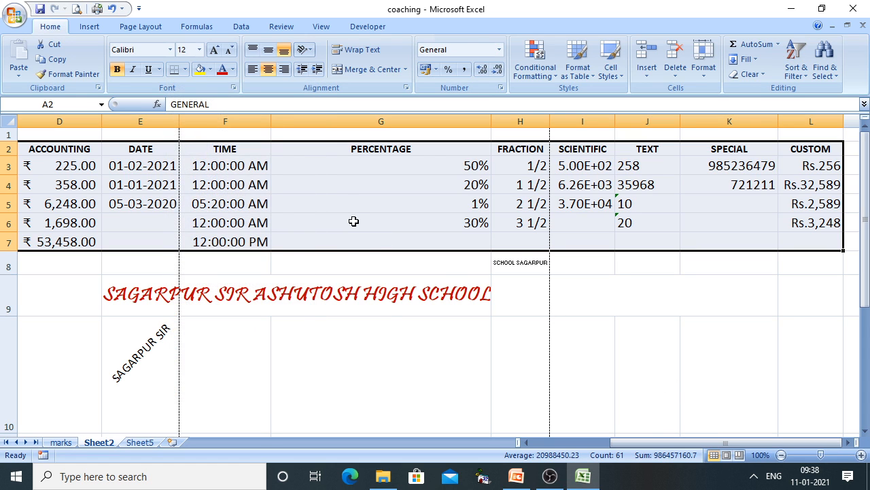
{"action": "right_click", "coordinate": [350, 206]}
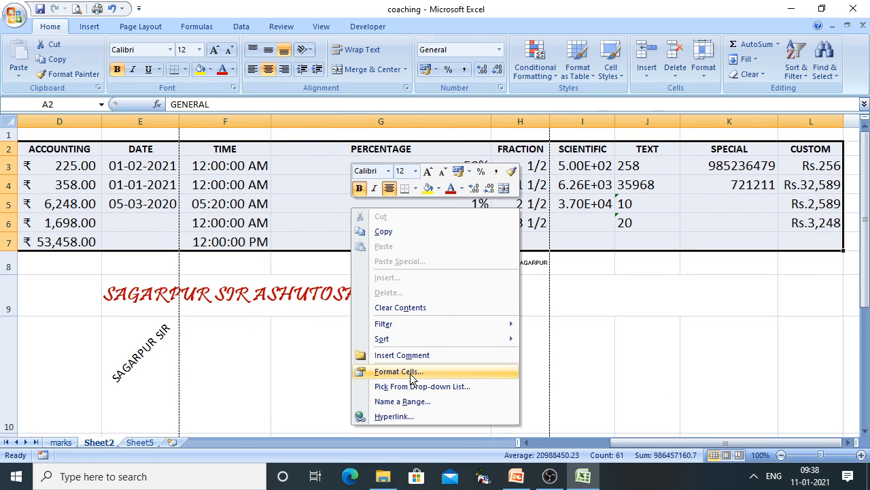
{"action": "left_click", "coordinate": [399, 372]}
{"action": "left_click", "coordinate": [377, 181]}
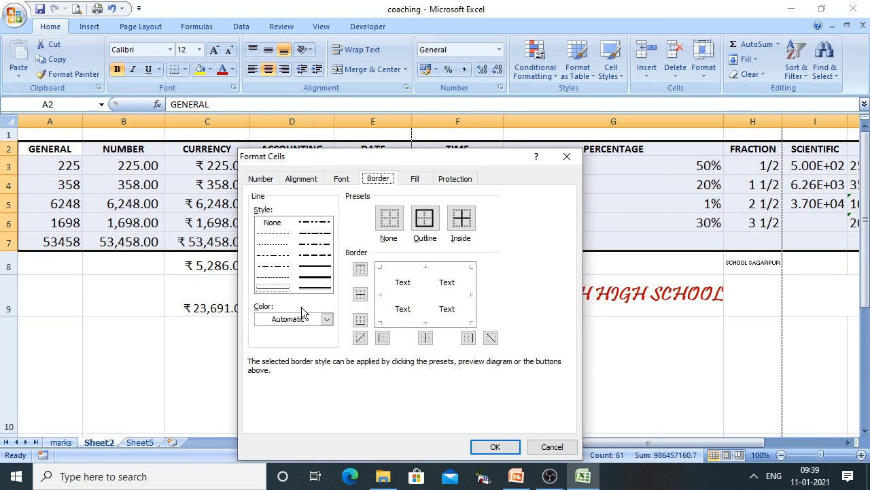
{"action": "left_click", "coordinate": [300, 270]}
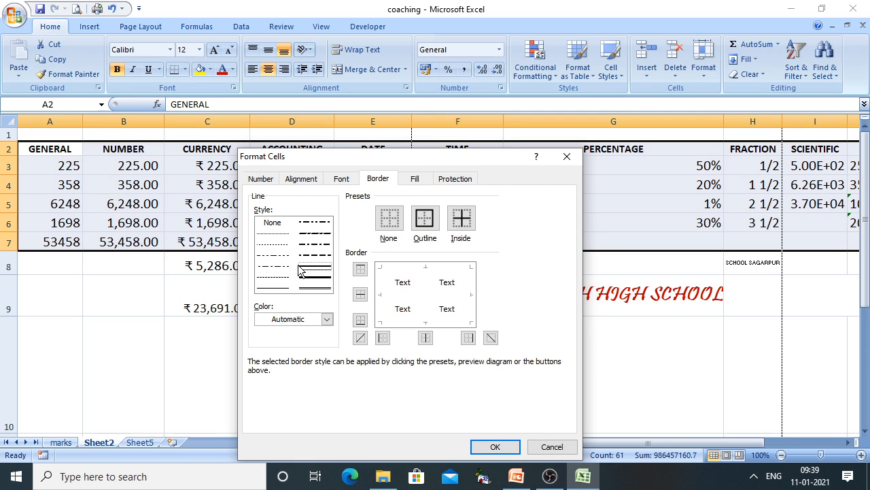
{"action": "left_click", "coordinate": [428, 223]}
{"action": "left_click", "coordinate": [453, 226]}
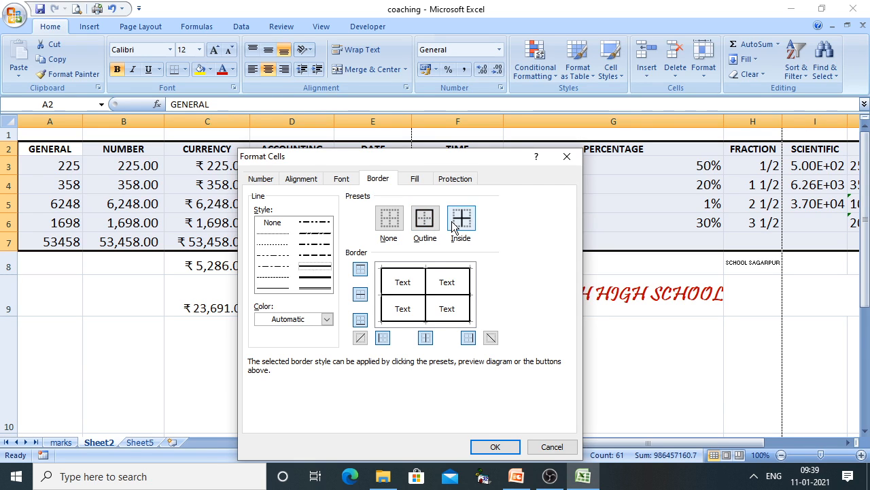
{"action": "left_click", "coordinate": [327, 319]}
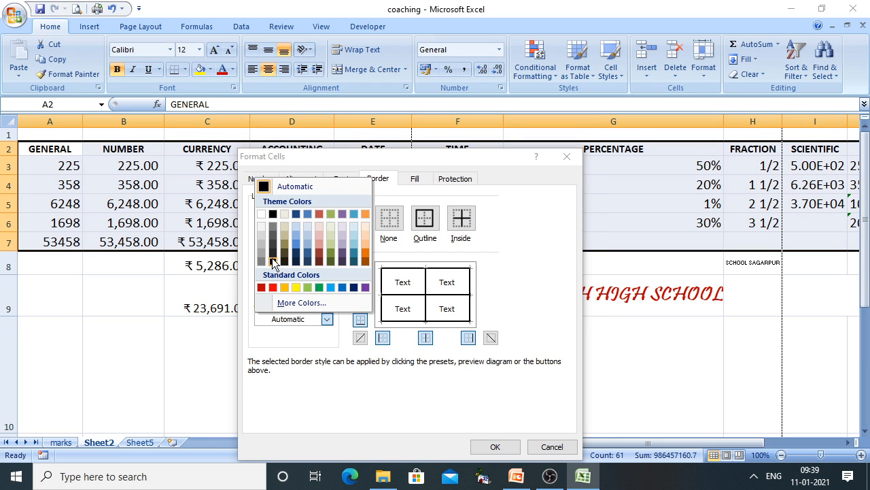
{"action": "left_click", "coordinate": [273, 262]}
{"action": "left_click", "coordinate": [327, 319]}
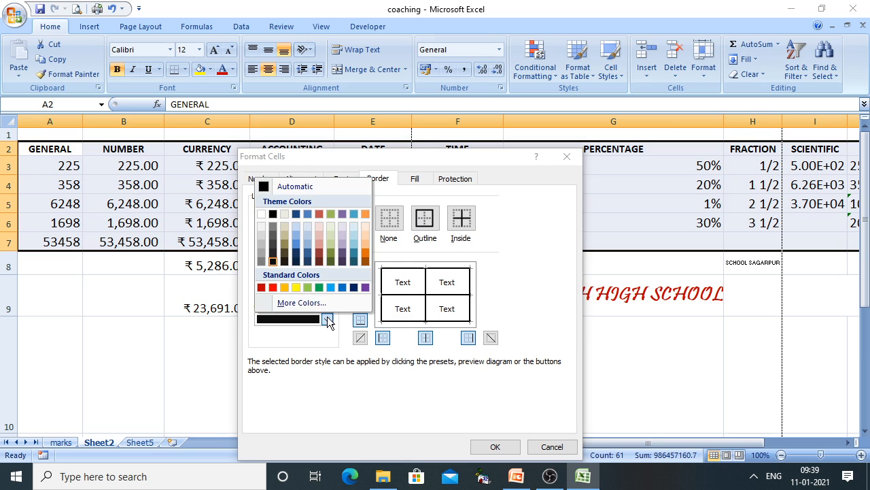
{"action": "left_click", "coordinate": [331, 289]}
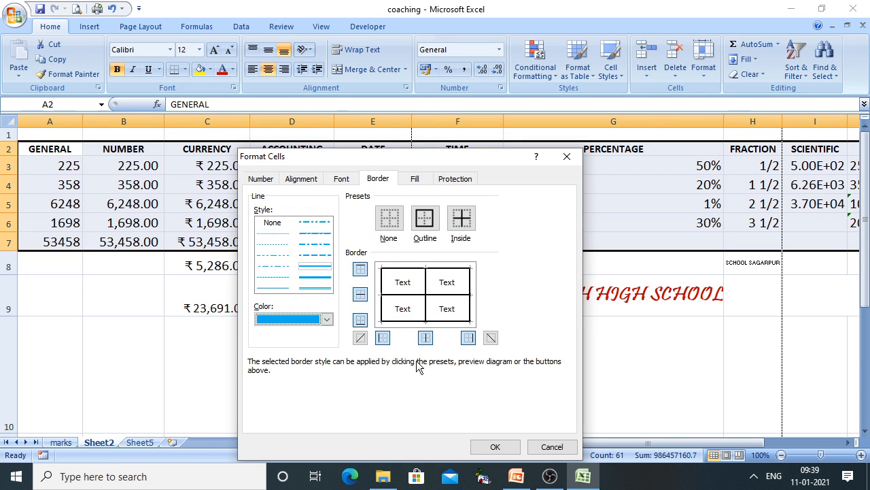
{"action": "left_click", "coordinate": [495, 446]}
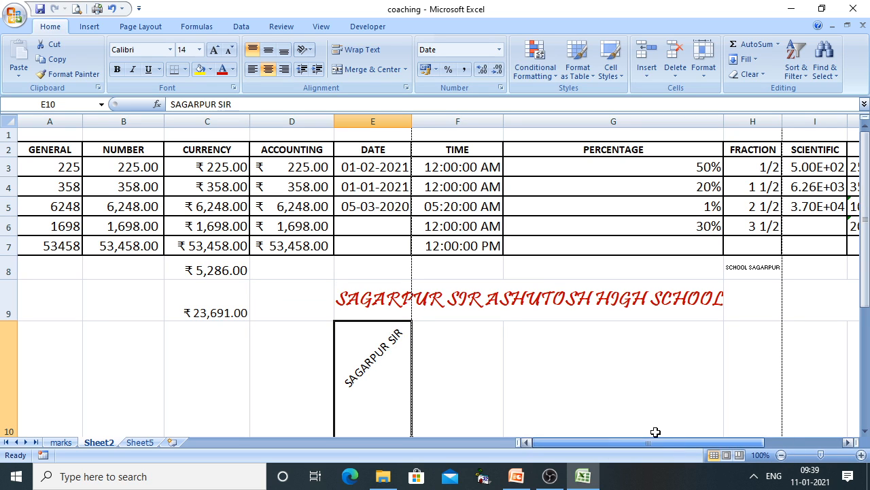
After a print preview, add All Borders around the merged school title in row 9
{"action": "left_click", "coordinate": [77, 8]}
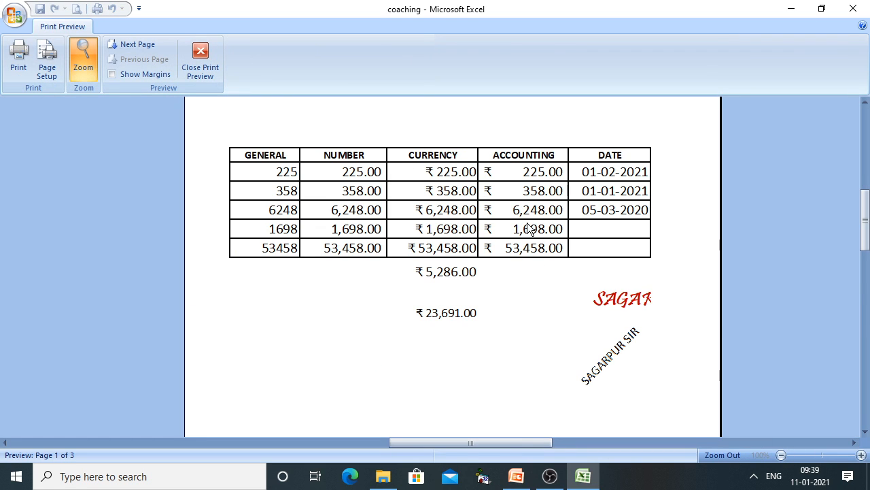
{"action": "left_click", "coordinate": [200, 60]}
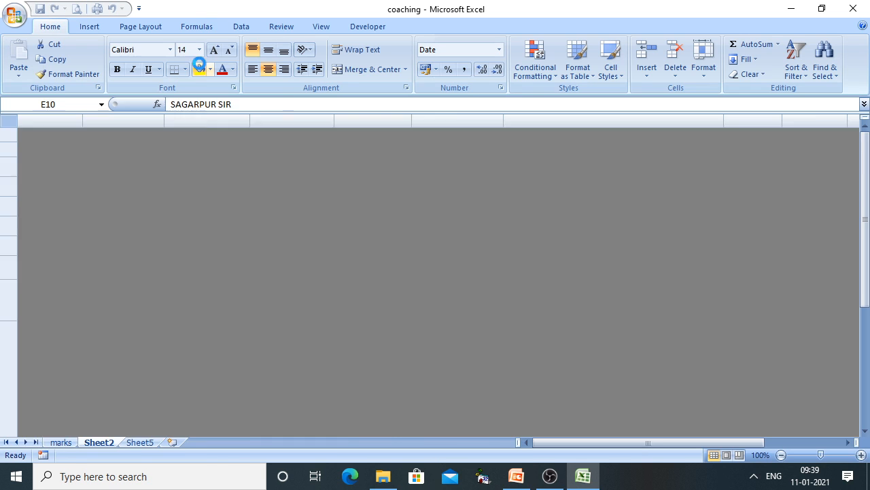
{"action": "left_click", "coordinate": [381, 300]}
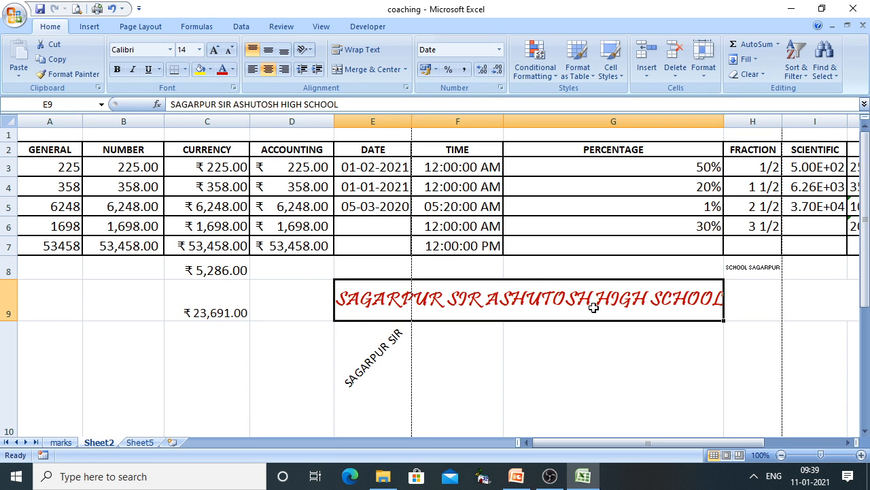
{"action": "left_click", "coordinate": [184, 69]}
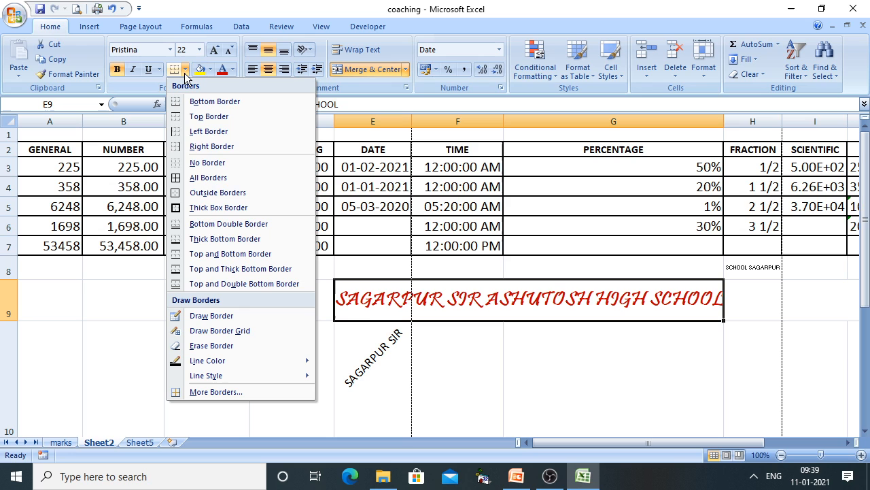
{"action": "left_click", "coordinate": [200, 178]}
{"action": "left_click", "coordinate": [611, 359]}
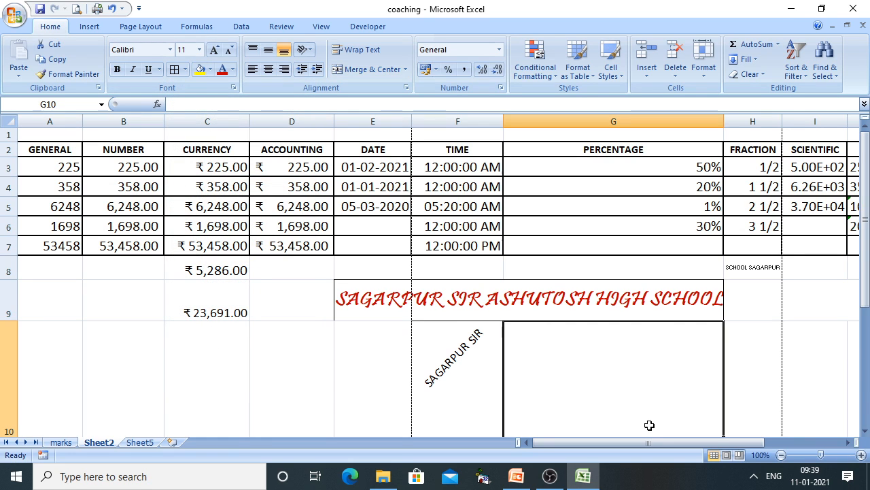
{"action": "left_click", "coordinate": [393, 300]}
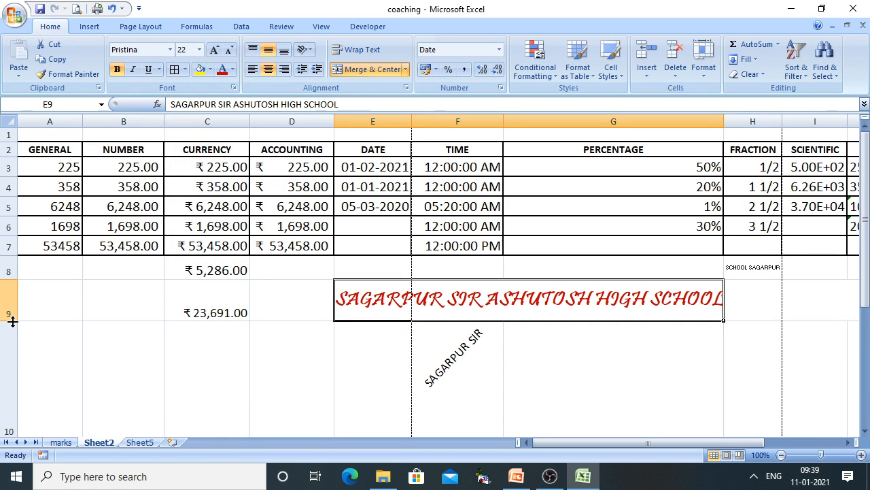
Resize row 9, check the bordered title in print preview, then shorten row 9 to fit
{"action": "left_click_drag", "start_coordinate": [12, 321], "coordinate": [16, 348]}
{"action": "left_click", "coordinate": [532, 352]}
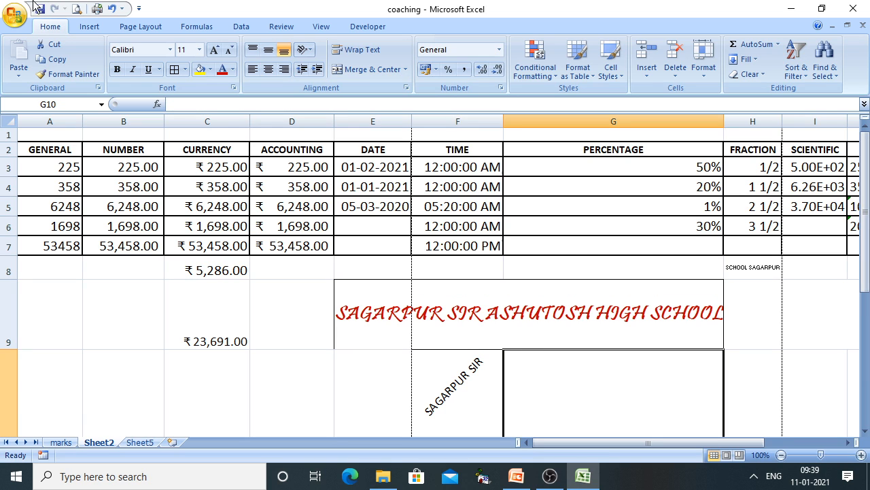
{"action": "left_click", "coordinate": [77, 9]}
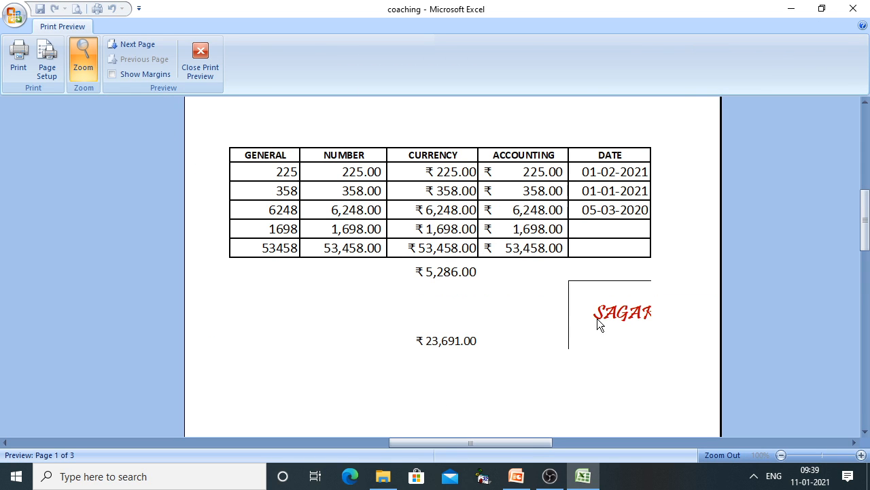
{"action": "left_click", "coordinate": [199, 61]}
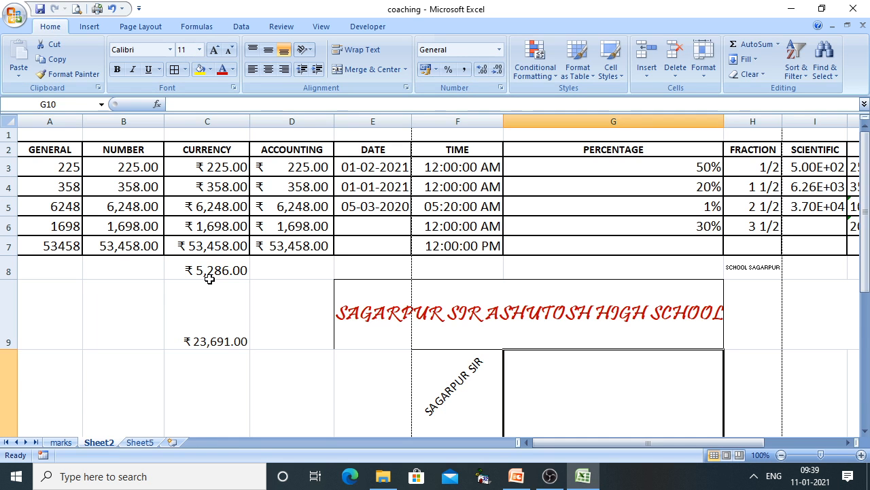
{"action": "left_click", "coordinate": [212, 345]}
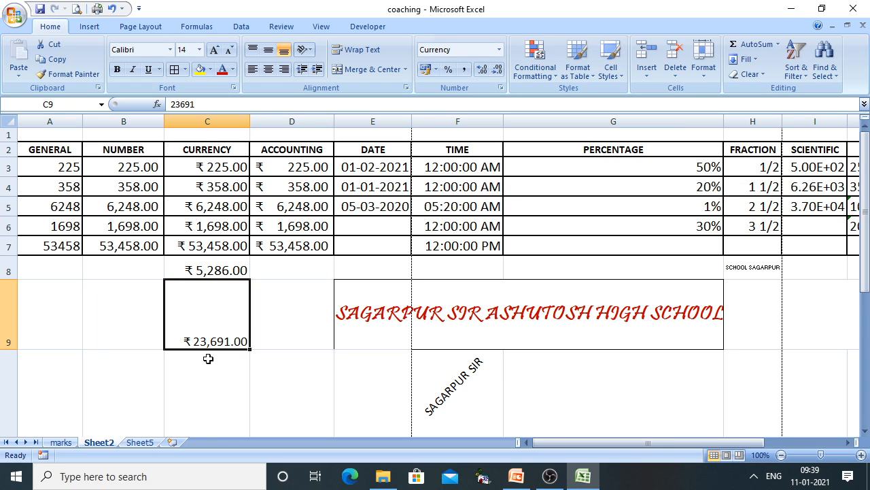
{"action": "left_click_drag", "start_coordinate": [10, 350], "coordinate": [17, 313]}
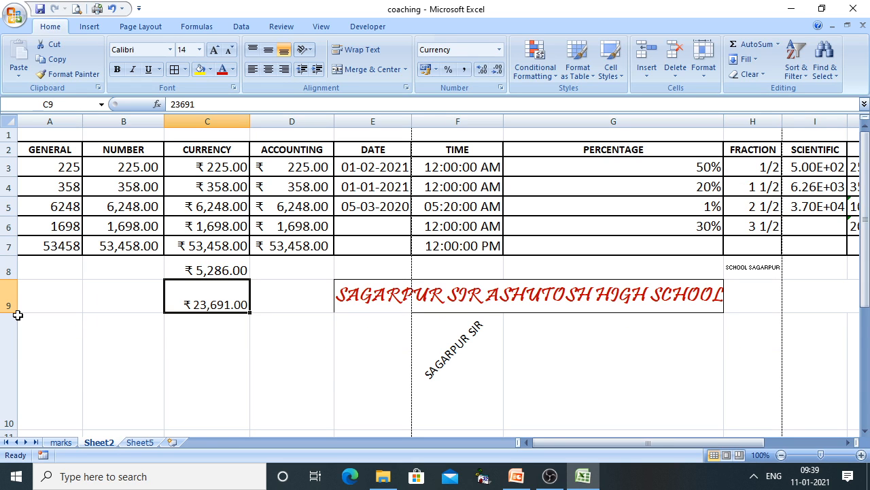
Give the ₹ 23,691.00 cell C9 a dark red dotted outline border
{"action": "right_click", "coordinate": [206, 310]}
{"action": "left_click", "coordinate": [250, 255]}
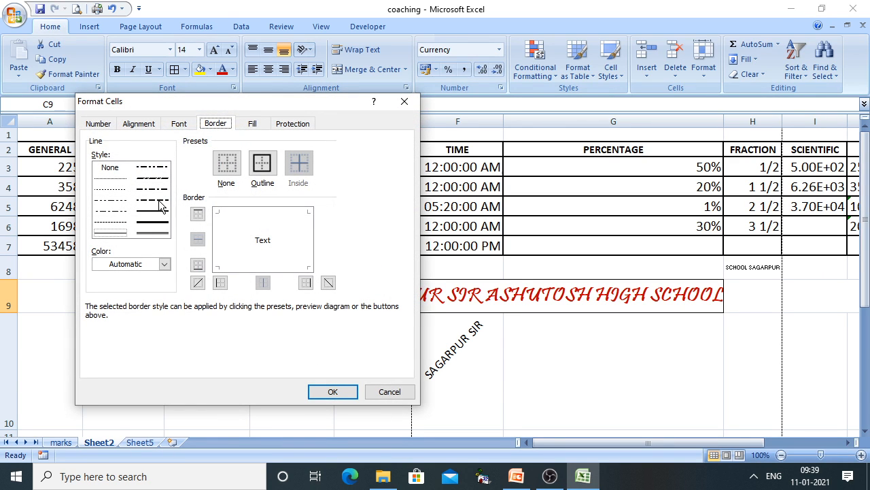
{"action": "left_click", "coordinate": [163, 264]}
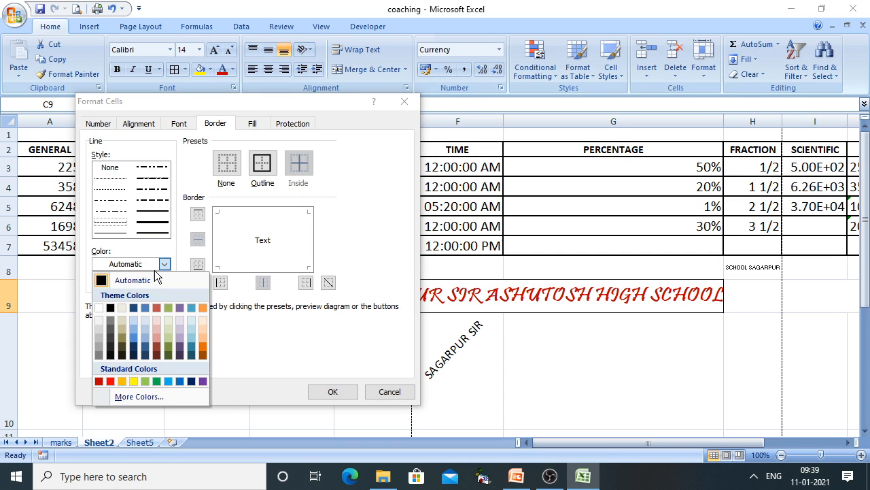
{"action": "left_click", "coordinate": [99, 382]}
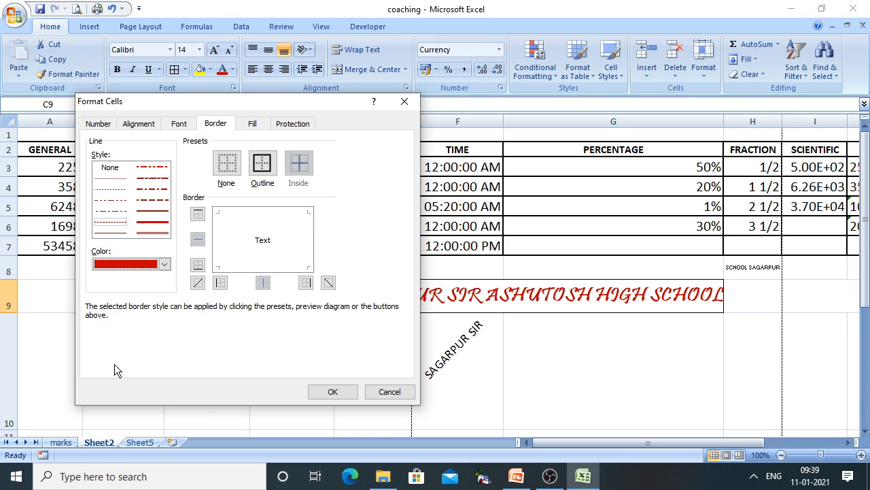
{"action": "left_click", "coordinate": [262, 167]}
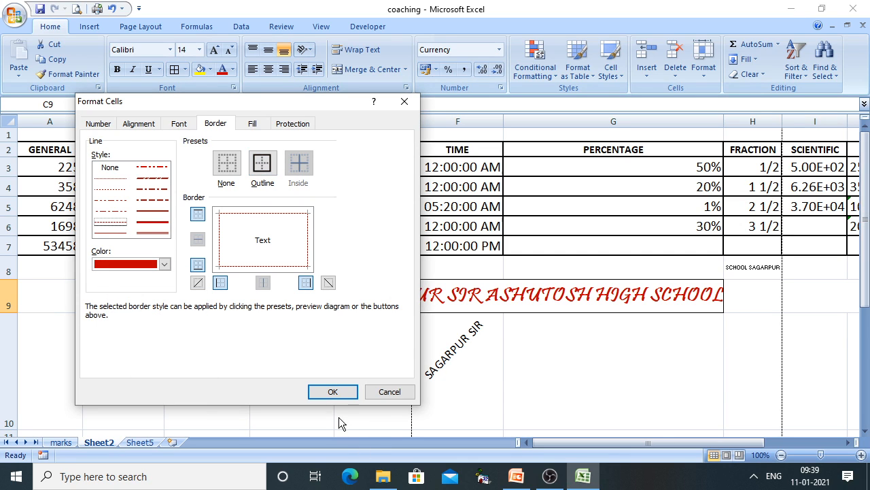
{"action": "left_click", "coordinate": [333, 392]}
{"action": "left_click", "coordinate": [514, 410]}
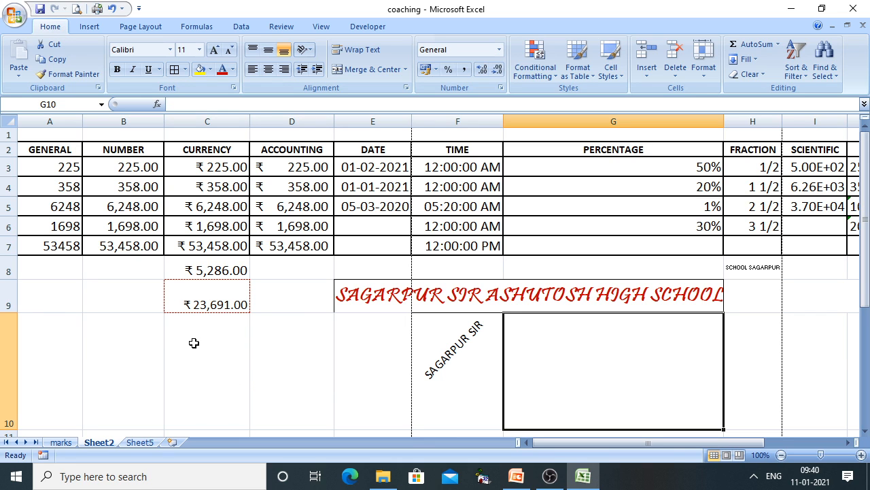
Replace C9's border with a solid black outline
{"action": "left_click", "coordinate": [179, 299]}
{"action": "right_click", "coordinate": [180, 303]}
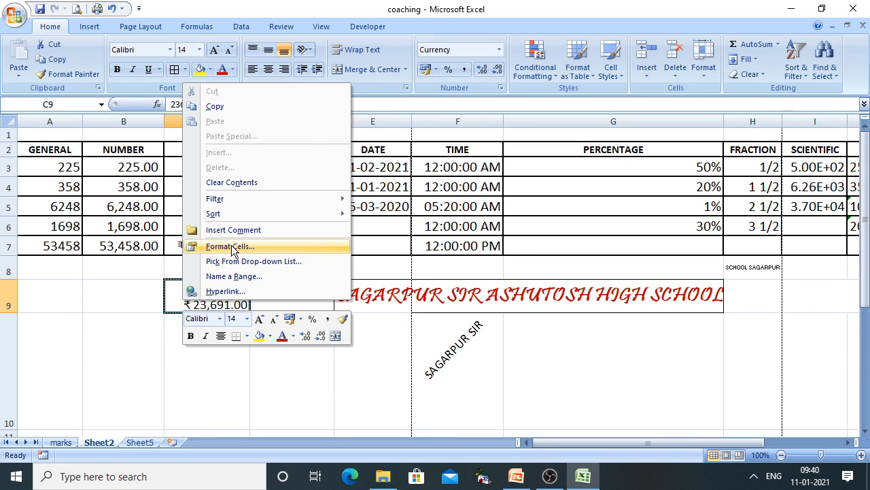
{"action": "left_click", "coordinate": [229, 246]}
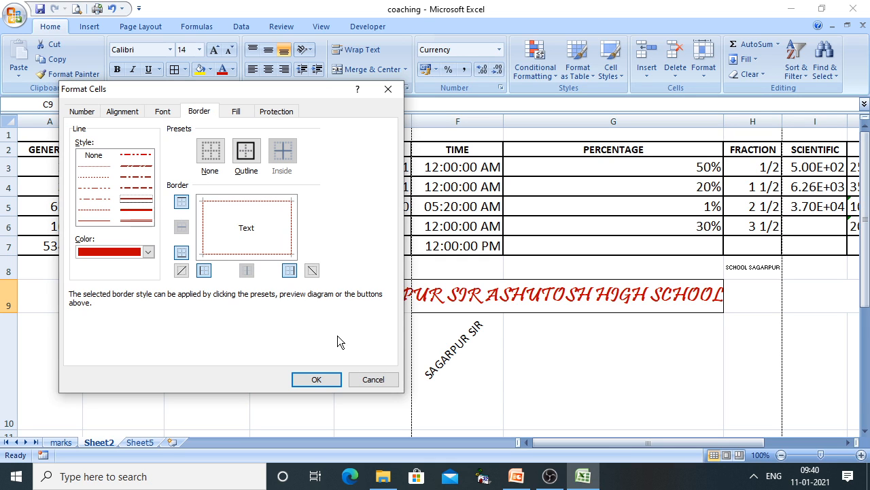
{"action": "left_click", "coordinate": [318, 379]}
{"action": "left_click", "coordinate": [321, 382]}
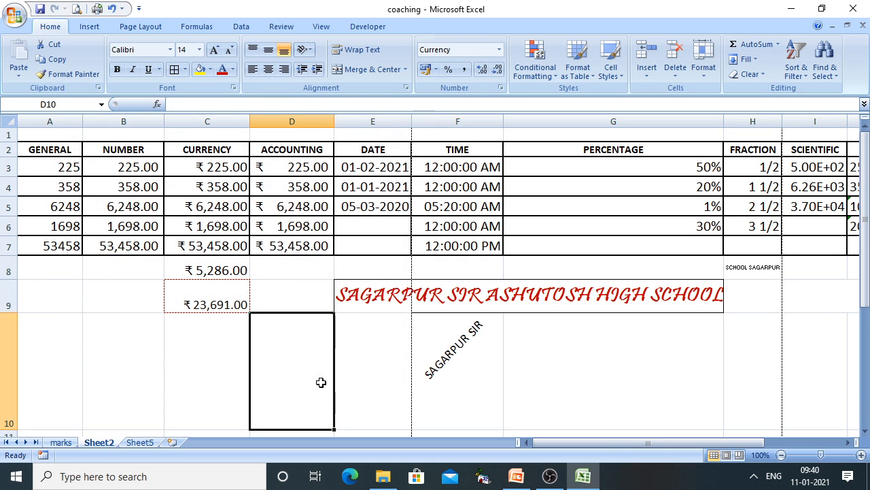
{"action": "right_click", "coordinate": [182, 301]}
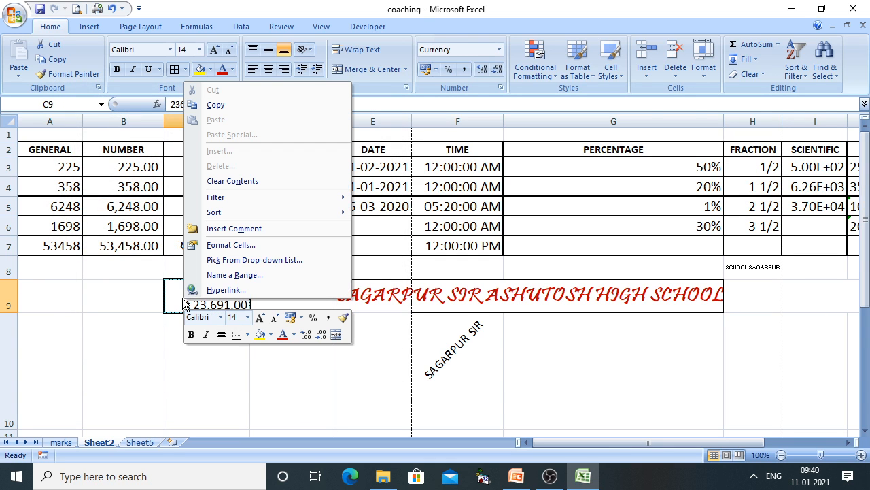
{"action": "left_click", "coordinate": [224, 245]}
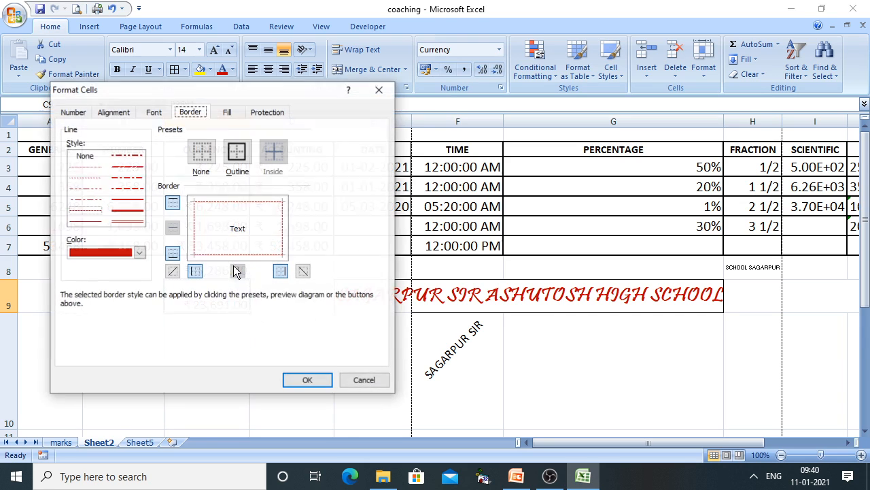
{"action": "left_click", "coordinate": [129, 200]}
{"action": "left_click", "coordinate": [139, 253]}
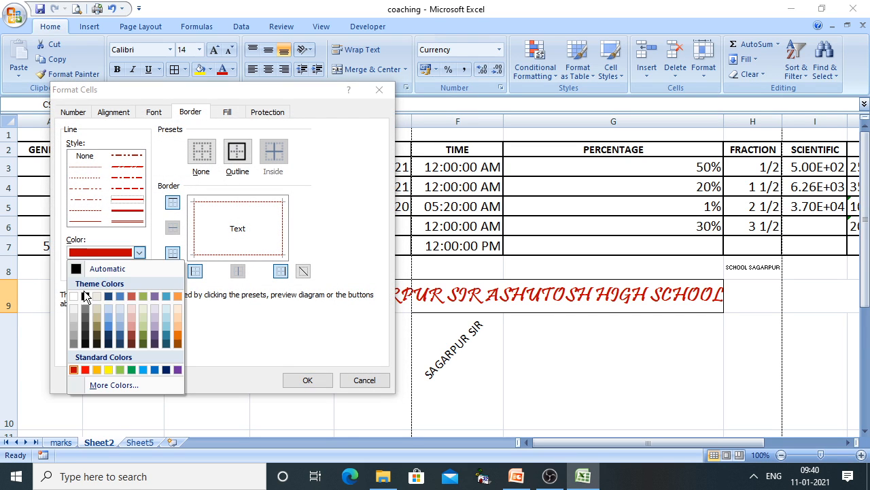
{"action": "left_click", "coordinate": [85, 296]}
{"action": "left_click", "coordinate": [235, 151]}
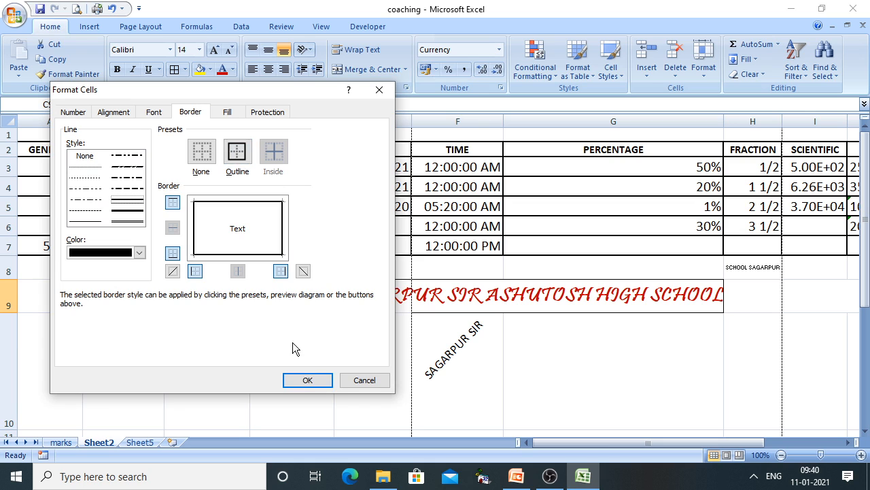
{"action": "left_click", "coordinate": [320, 385]}
{"action": "left_click", "coordinate": [188, 394]}
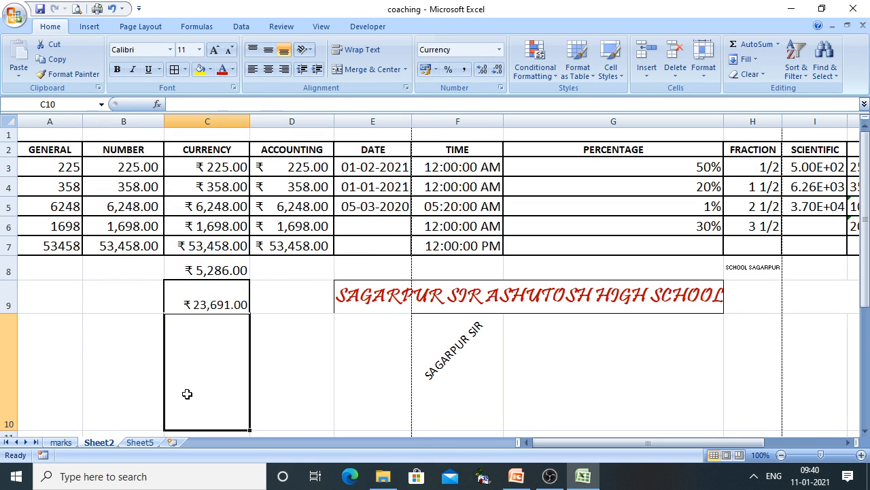
{"action": "left_click", "coordinate": [342, 380]}
Remove the bottom border from C9
{"action": "left_click", "coordinate": [191, 303]}
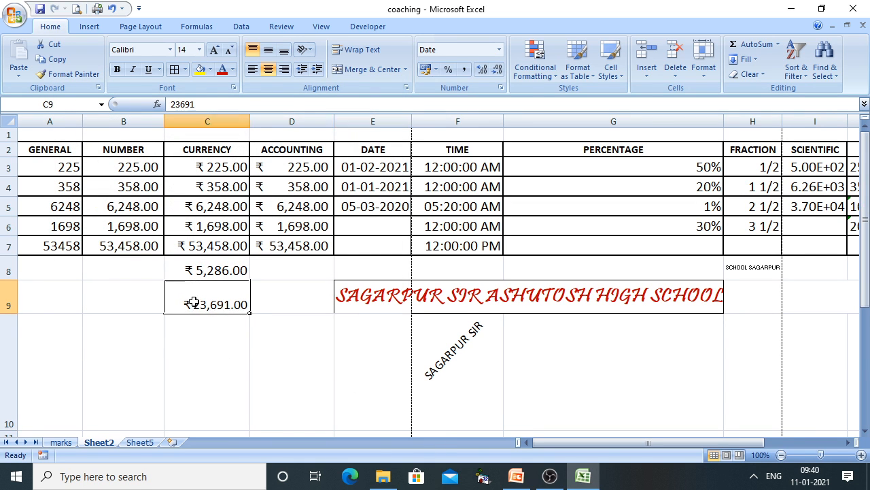
{"action": "right_click", "coordinate": [192, 304]}
{"action": "left_click", "coordinate": [230, 251]}
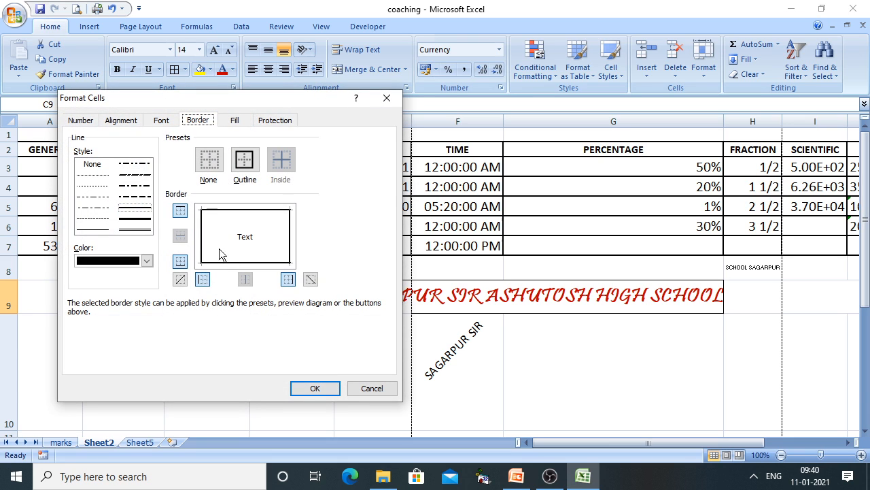
{"action": "left_click", "coordinate": [180, 262]}
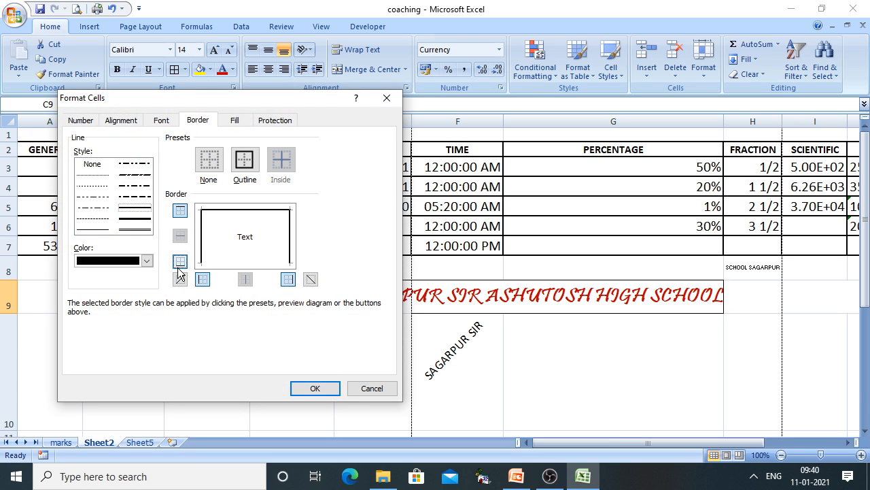
{"action": "left_click", "coordinate": [316, 388]}
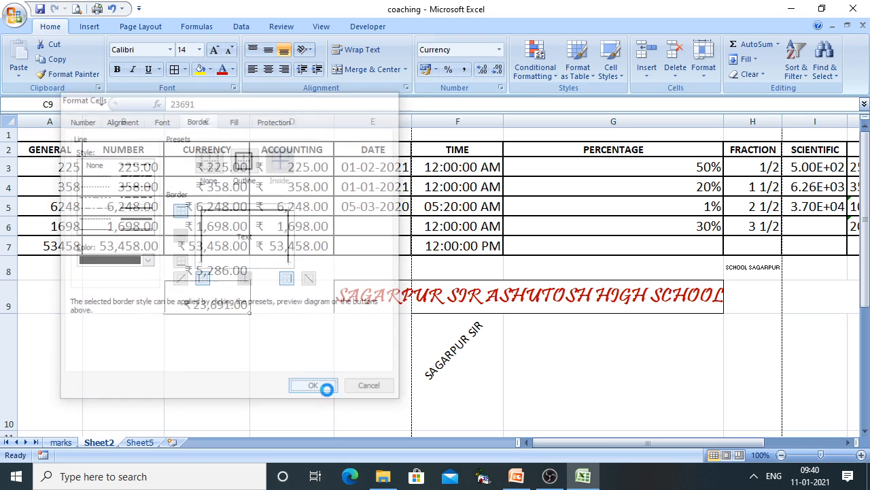
{"action": "left_click", "coordinate": [281, 400]}
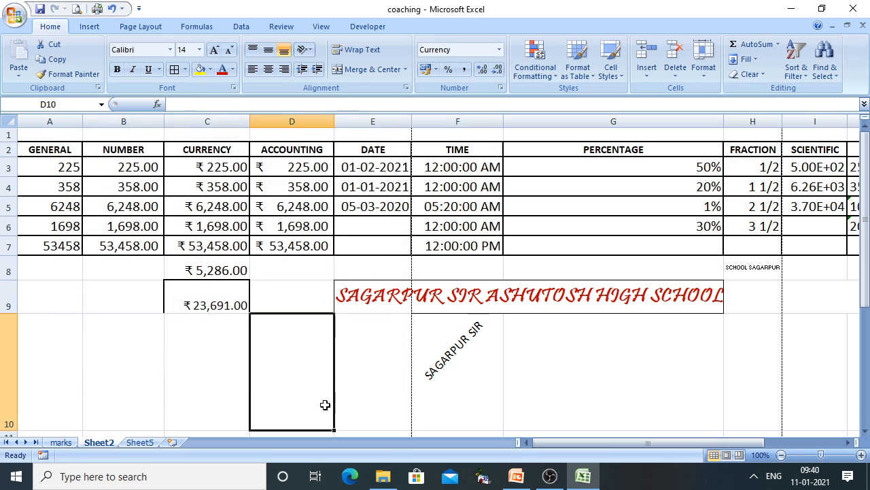
Turn off C9's top border in the Format Cells border settings
{"action": "left_click", "coordinate": [196, 306]}
{"action": "right_click", "coordinate": [195, 306]}
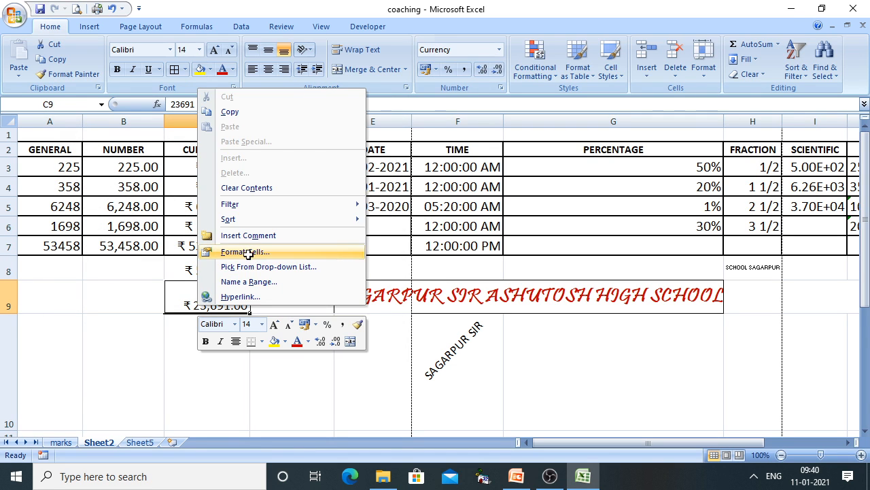
{"action": "left_click", "coordinate": [249, 252]}
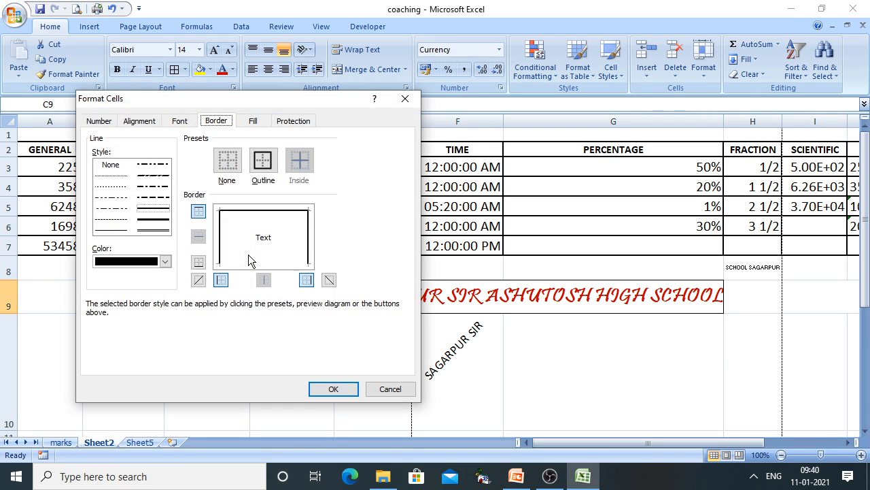
{"action": "left_click", "coordinate": [198, 213]}
Confirm only left and right borders on C9 and verify them in print preview
{"action": "left_click", "coordinate": [340, 394]}
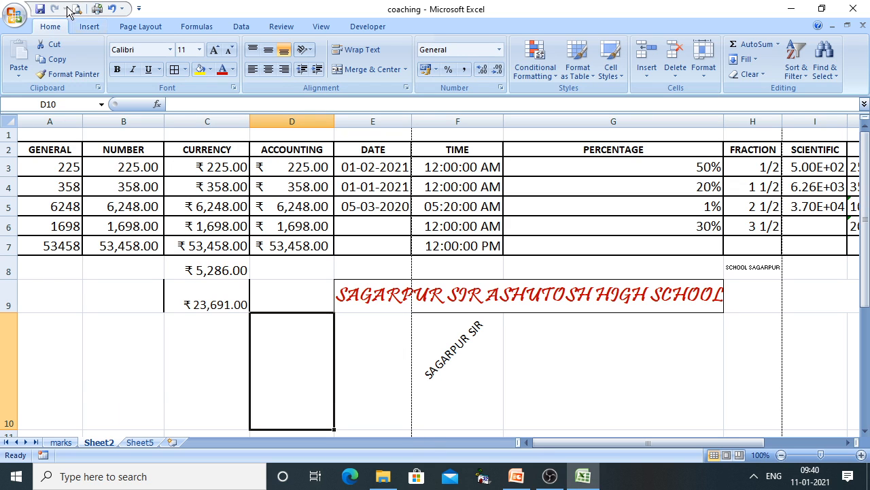
{"action": "left_click", "coordinate": [77, 9]}
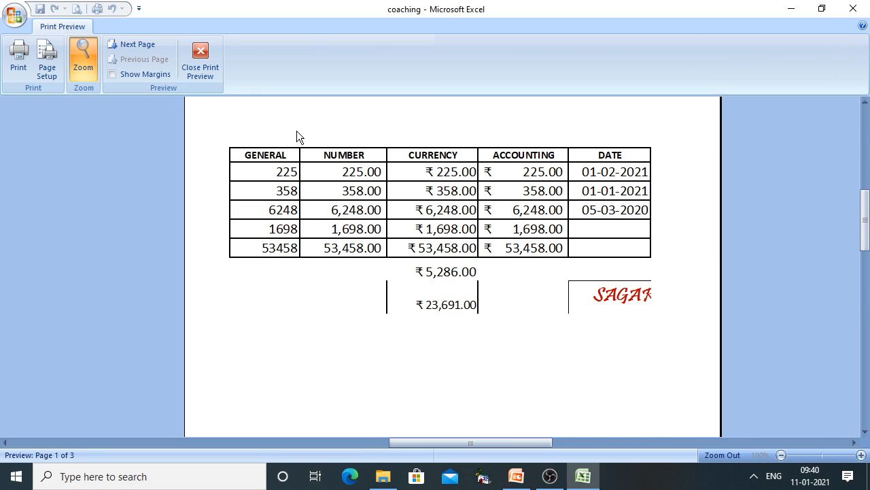
{"action": "left_click", "coordinate": [211, 71]}
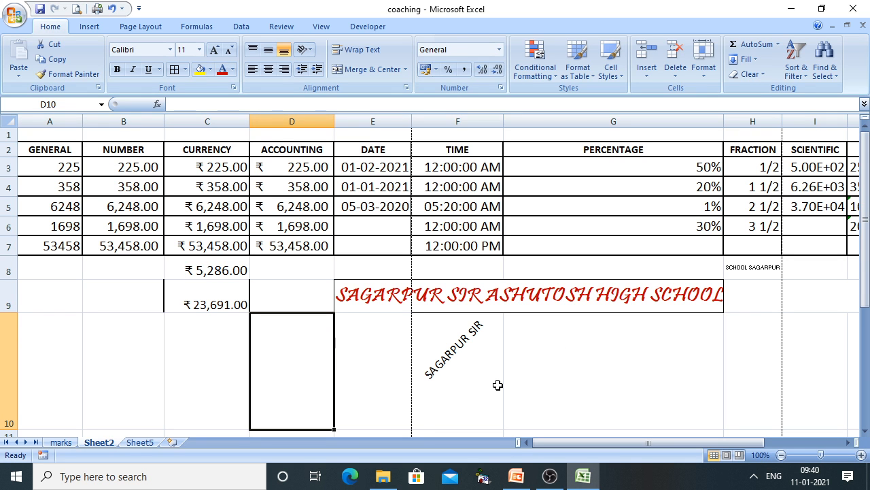
{"action": "mouse_move", "coordinate": [515, 479]}
Give cells A8:B9 thin solid light blue outline and inside borders
{"action": "right_click", "coordinate": [109, 206]}
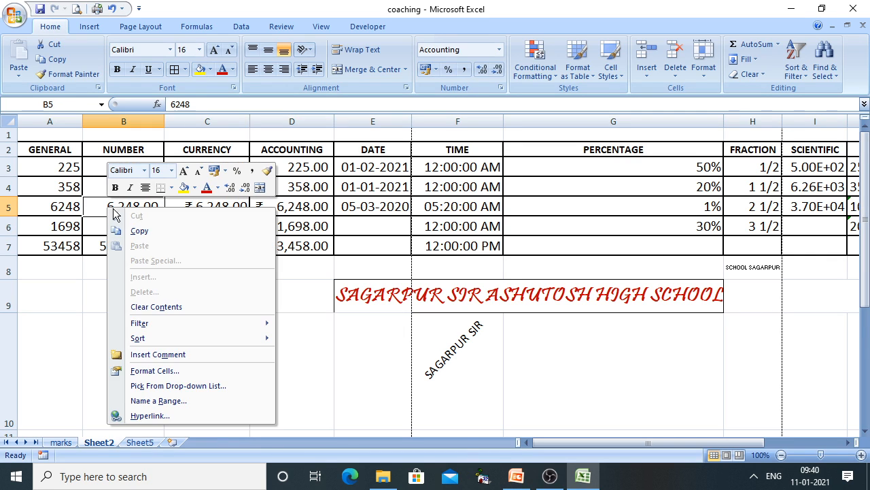
{"action": "left_click", "coordinate": [39, 274]}
{"action": "left_click_drag", "start_coordinate": [39, 274], "coordinate": [118, 301]}
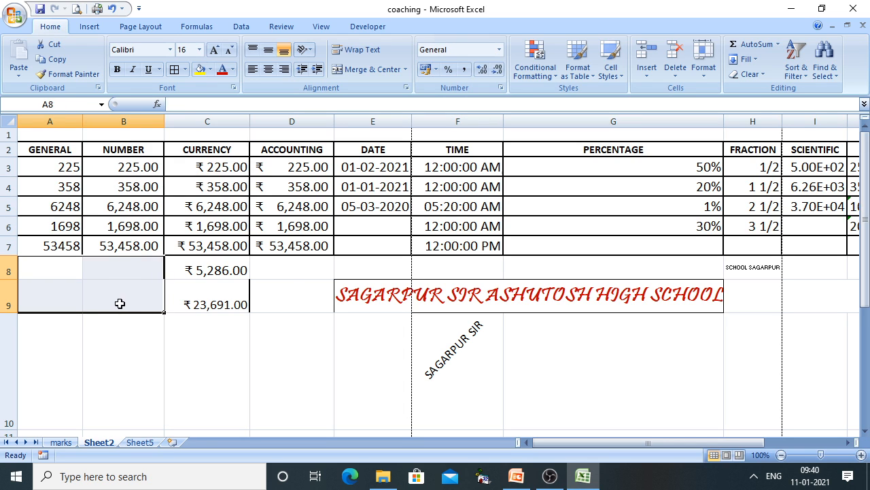
{"action": "right_click", "coordinate": [119, 302]}
{"action": "left_click", "coordinate": [168, 250]}
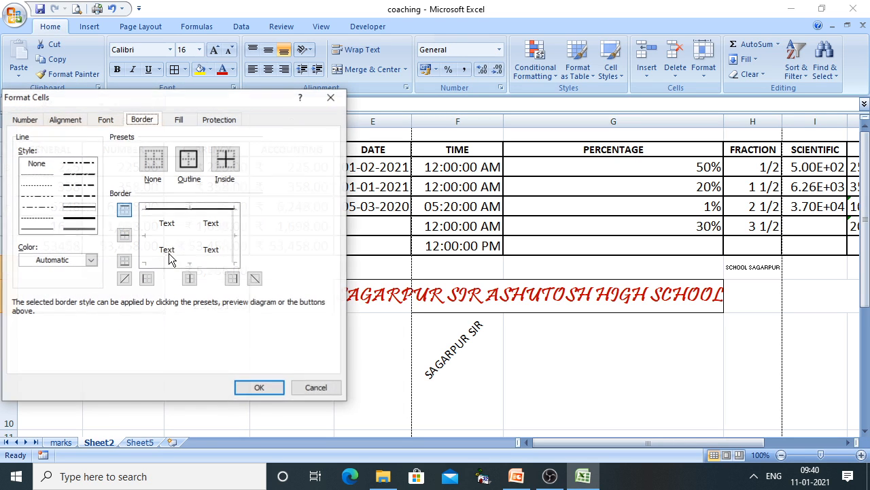
{"action": "left_click", "coordinate": [81, 210]}
{"action": "left_click", "coordinate": [90, 260]}
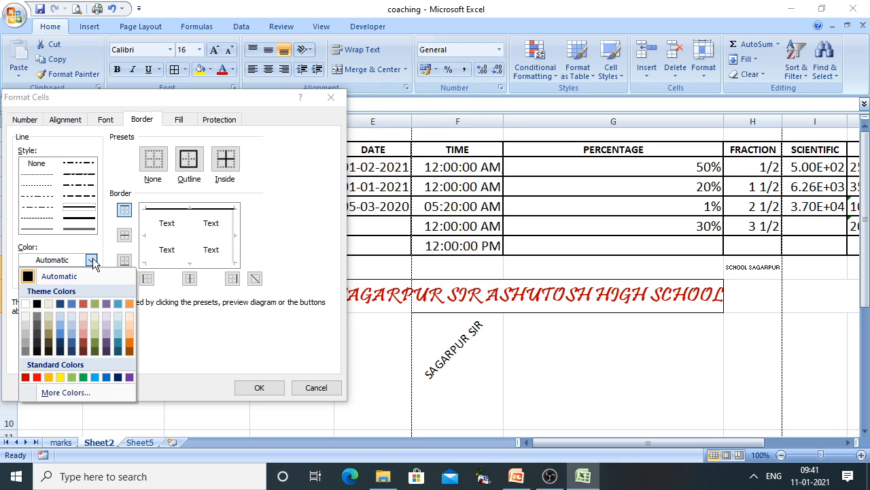
{"action": "left_click", "coordinate": [97, 377]}
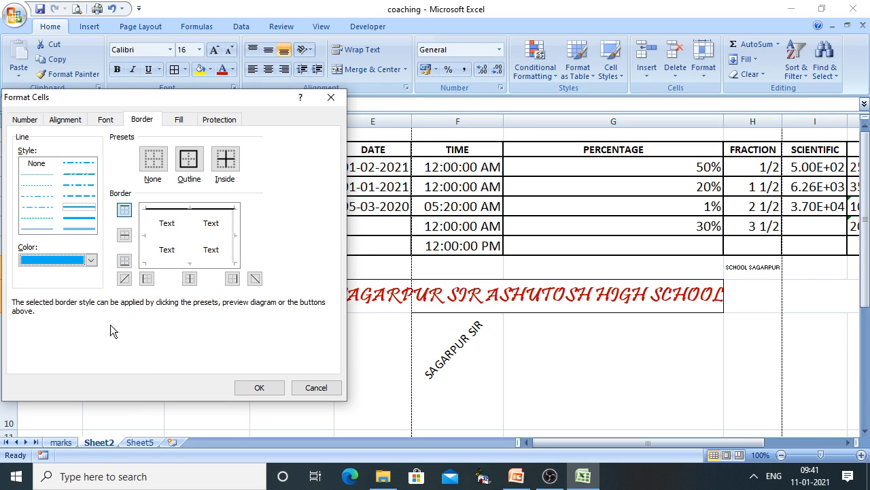
{"action": "left_click", "coordinate": [180, 169]}
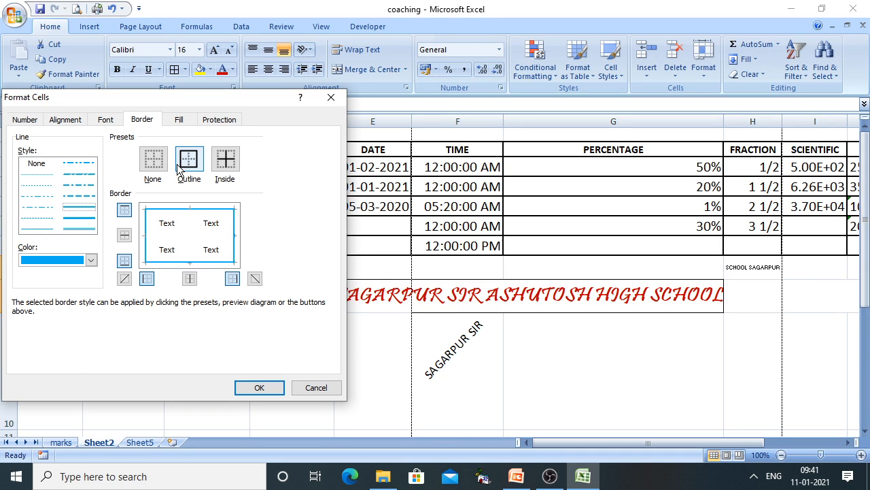
{"action": "left_click", "coordinate": [226, 159]}
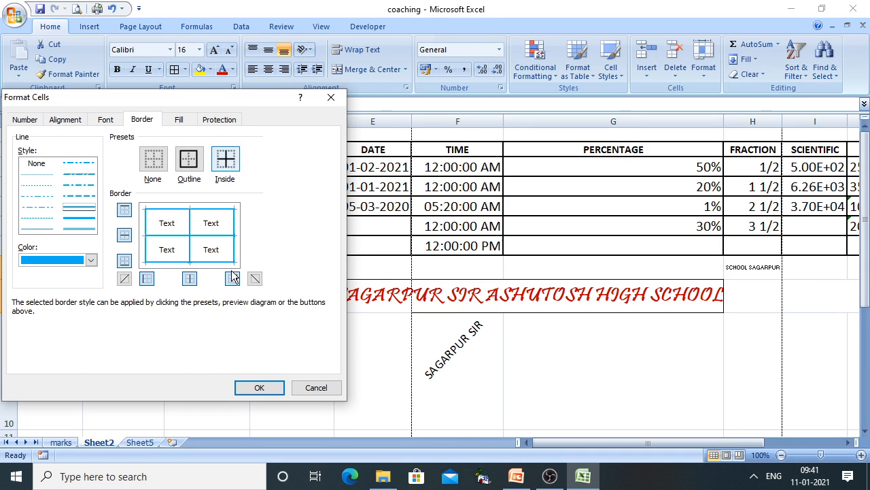
{"action": "left_click", "coordinate": [255, 390]}
{"action": "left_click", "coordinate": [291, 404]}
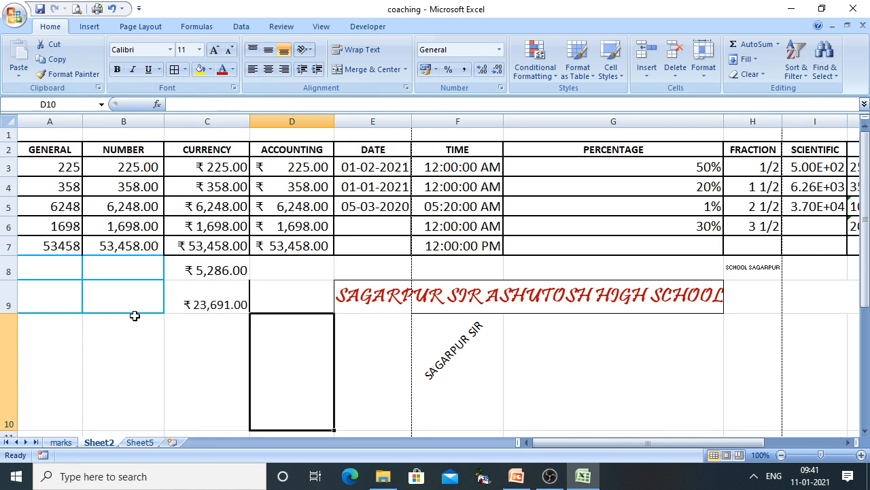
Reveal the Fill Tab explanation on the PowerPoint lesson slide, then return to the Excel workbook
{"action": "left_click", "coordinate": [516, 476]}
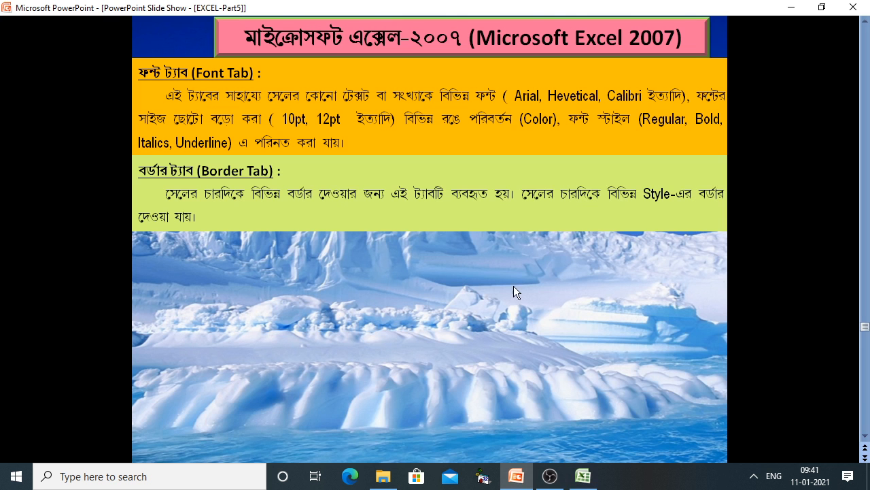
{"action": "left_click", "coordinate": [513, 281]}
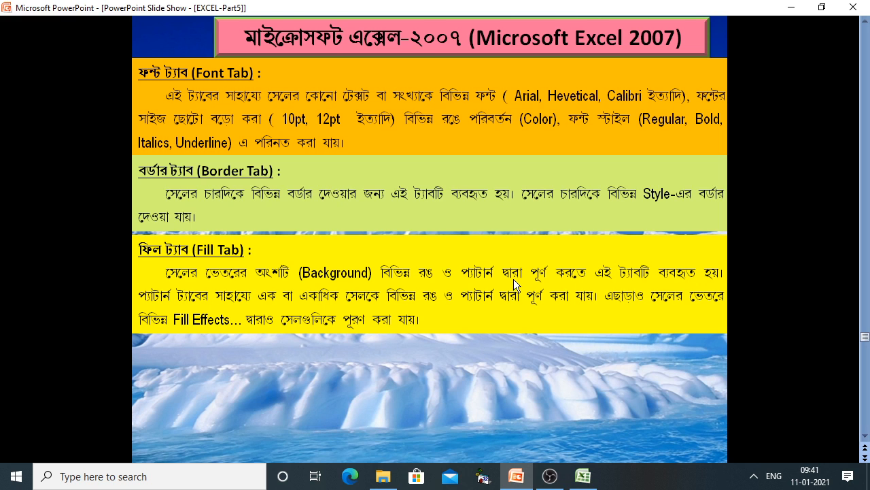
{"action": "left_click", "coordinate": [583, 476]}
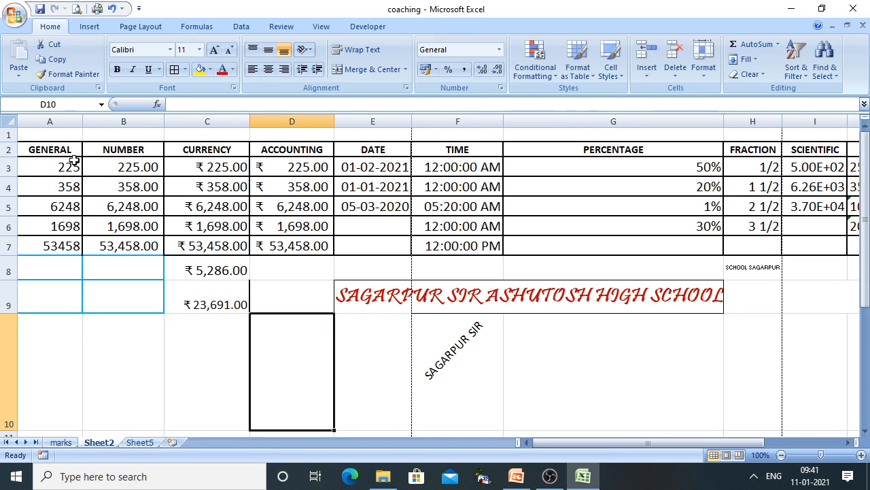
Fill GENERAL cells A2:A7 yellow with a light green thin diagonal stripe pattern
{"action": "left_click_drag", "start_coordinate": [70, 151], "coordinate": [55, 252]}
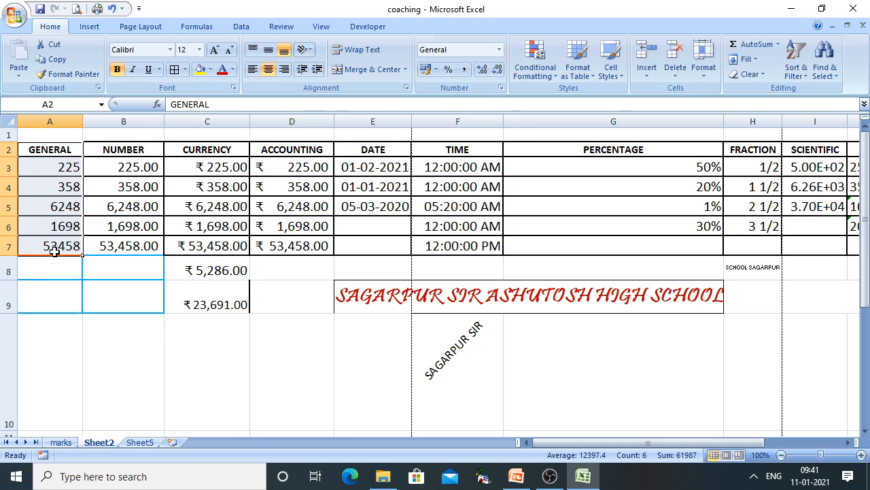
{"action": "right_click", "coordinate": [41, 213]}
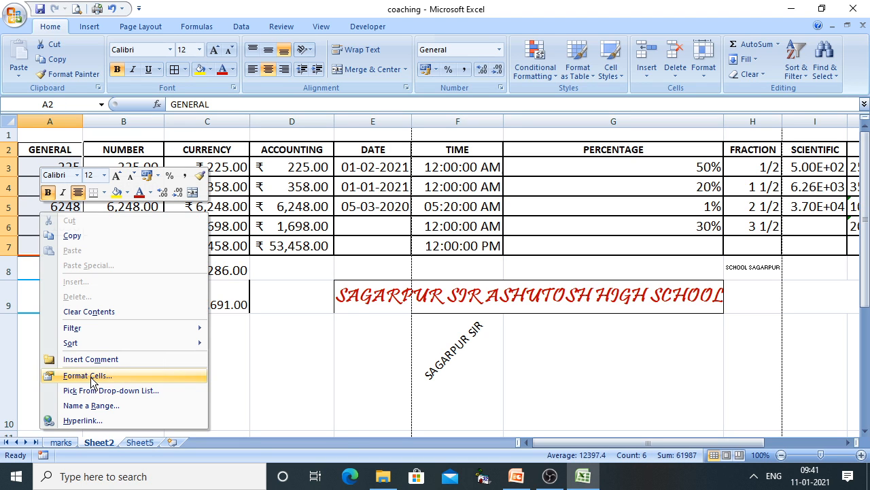
{"action": "left_click", "coordinate": [91, 378]}
{"action": "left_click", "coordinate": [181, 179]}
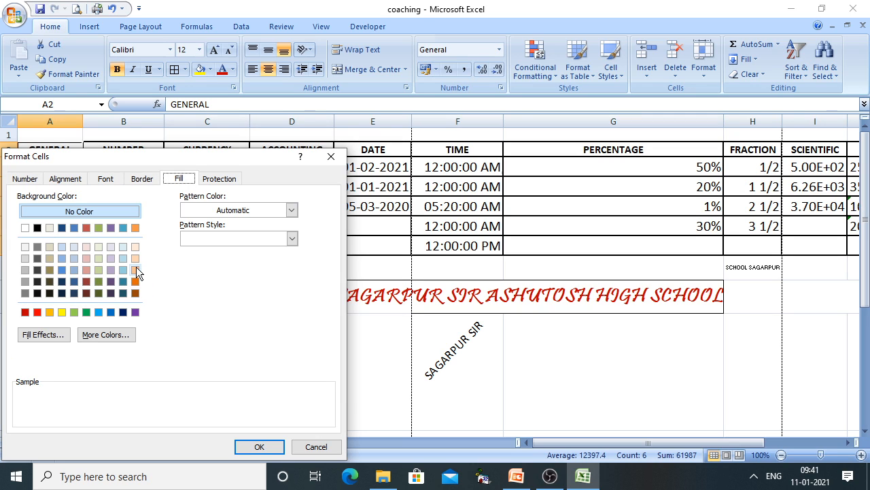
{"action": "left_click", "coordinate": [61, 311]}
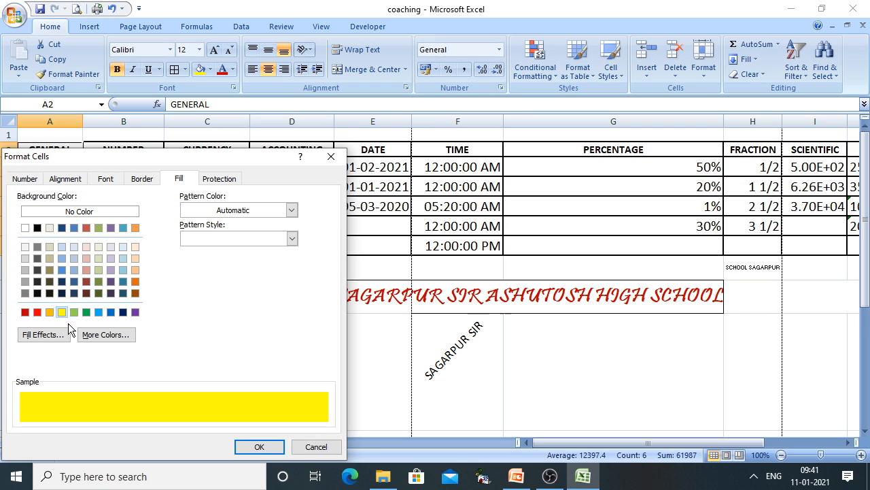
{"action": "left_click", "coordinate": [228, 212]}
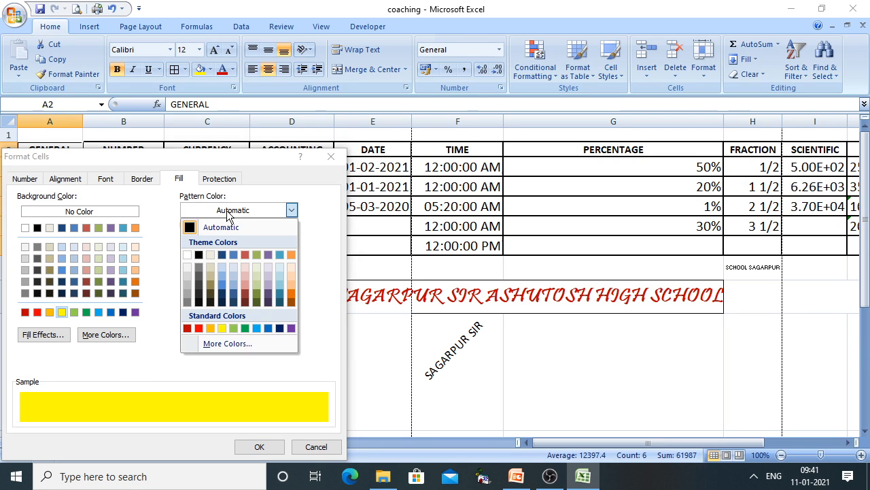
{"action": "left_click", "coordinate": [233, 328]}
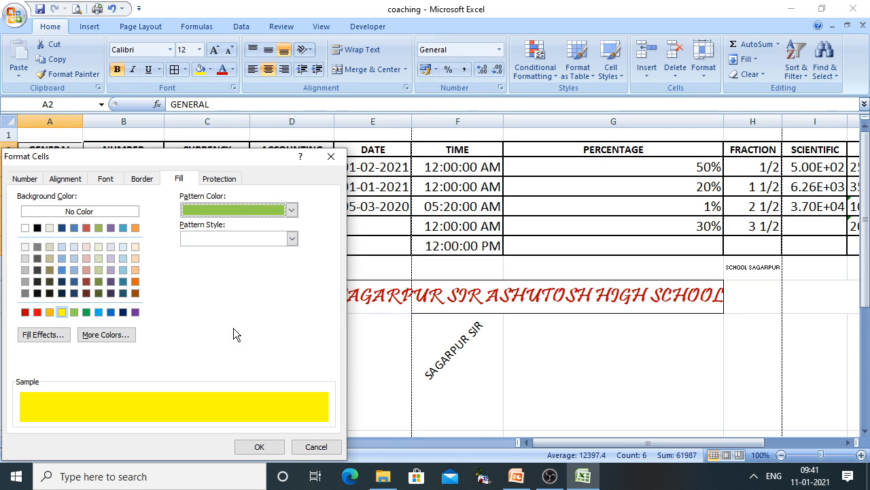
{"action": "left_click", "coordinate": [236, 240]}
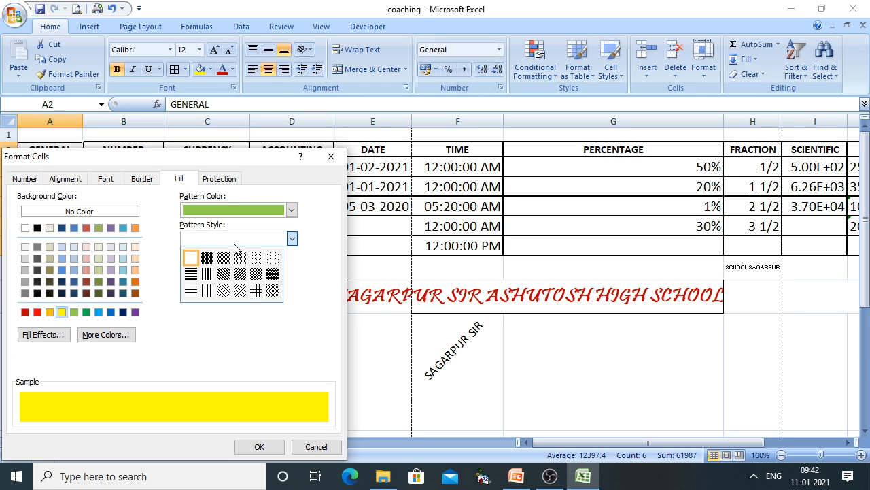
{"action": "left_click", "coordinate": [225, 272]}
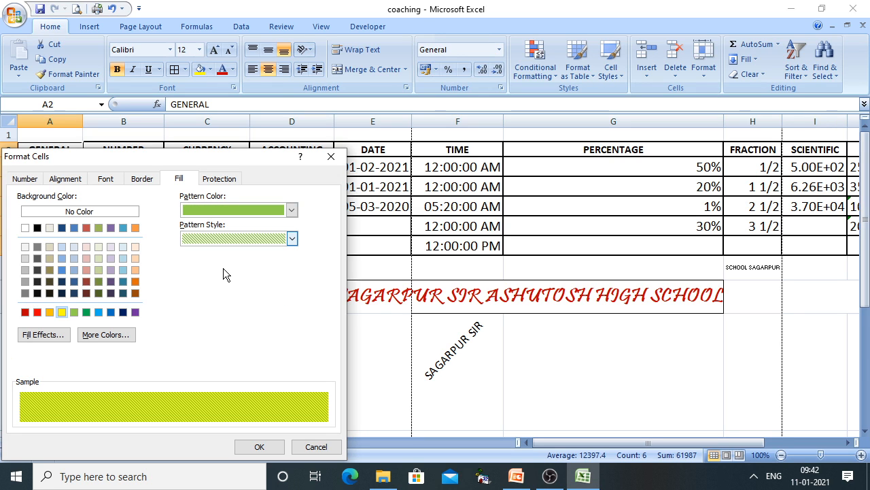
{"action": "left_click", "coordinate": [259, 446]}
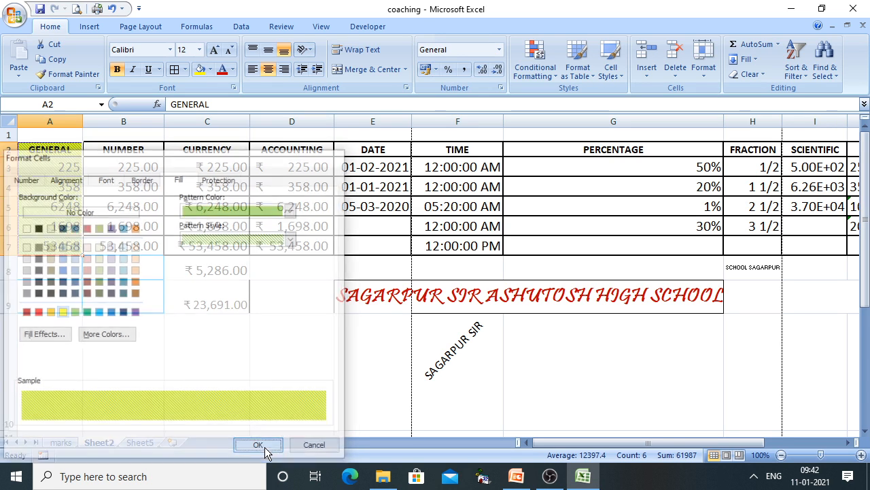
{"action": "left_click", "coordinate": [208, 394]}
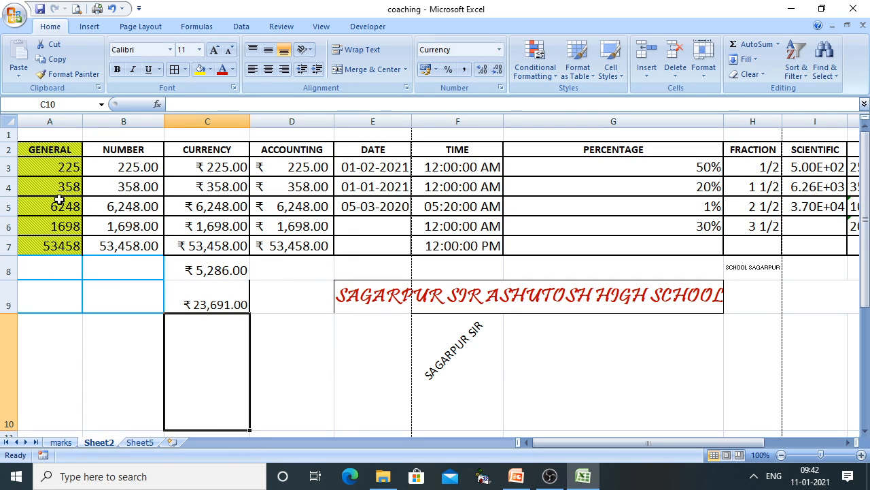
Select the ACCOUNTING cells D2:D7 and open their Format Cells fill settings
{"action": "left_click_drag", "start_coordinate": [288, 149], "coordinate": [287, 245]}
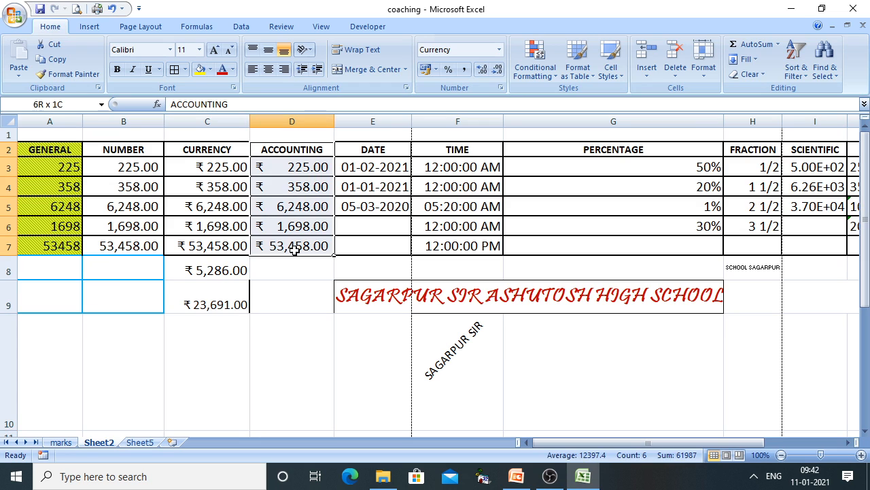
{"action": "right_click", "coordinate": [293, 234]}
{"action": "key", "text": "Escape"}
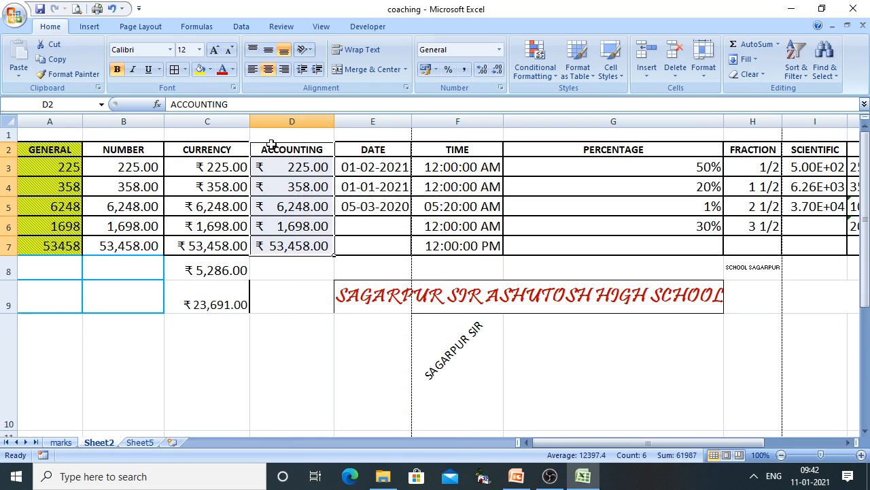
{"action": "left_click", "coordinate": [271, 150]}
{"action": "left_click", "coordinate": [361, 163]}
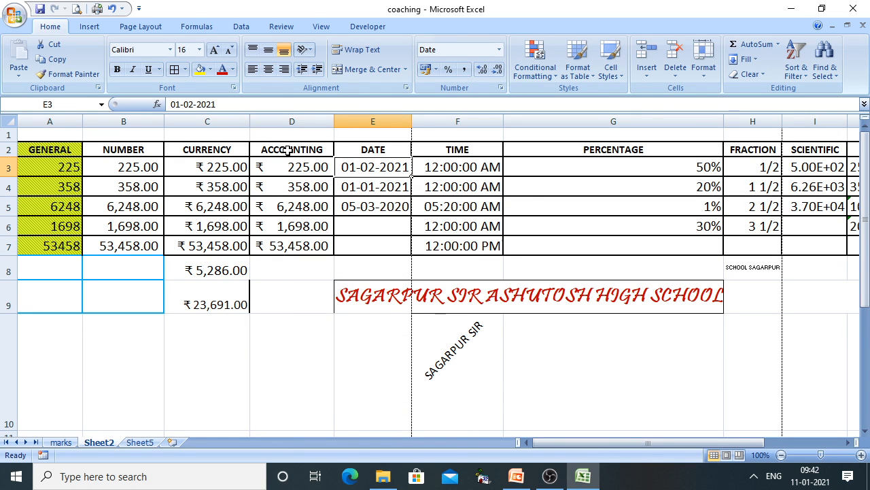
{"action": "left_click_drag", "start_coordinate": [287, 149], "coordinate": [290, 245]}
{"action": "right_click", "coordinate": [290, 245]}
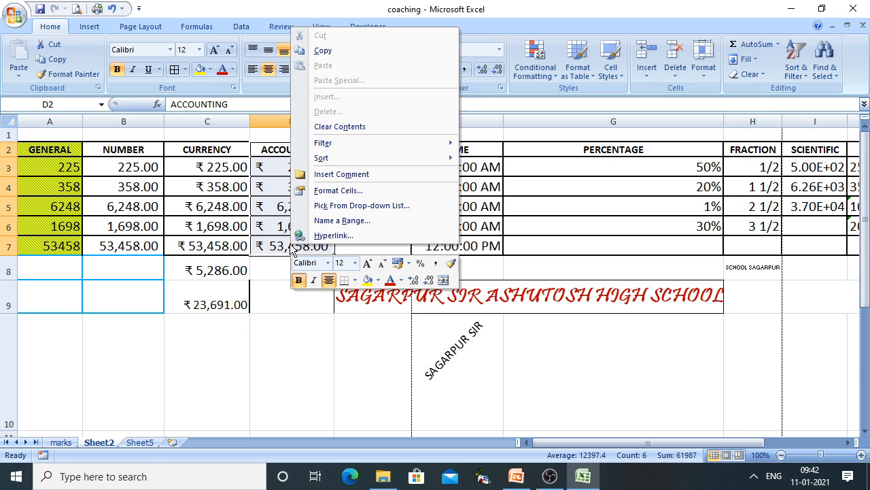
{"action": "left_click", "coordinate": [331, 188]}
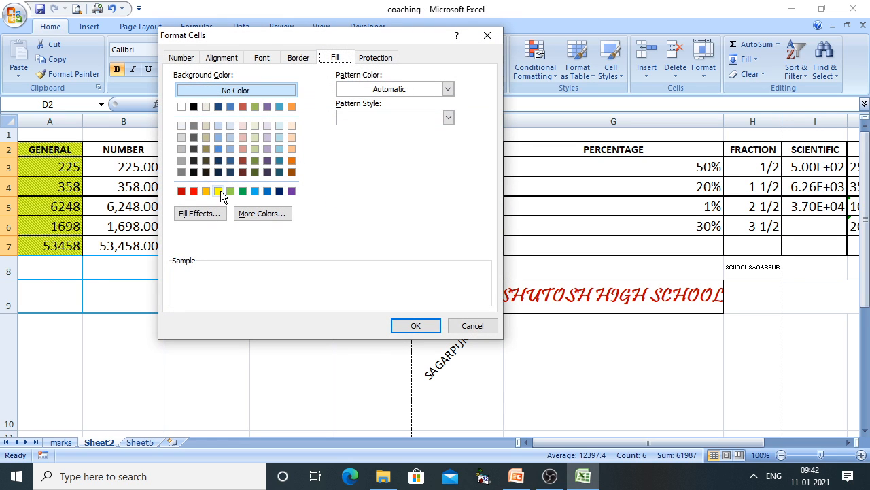
Apply a blue background with a dense red dotted pattern, then select TIME cells F2:F7
{"action": "left_click", "coordinate": [254, 191]}
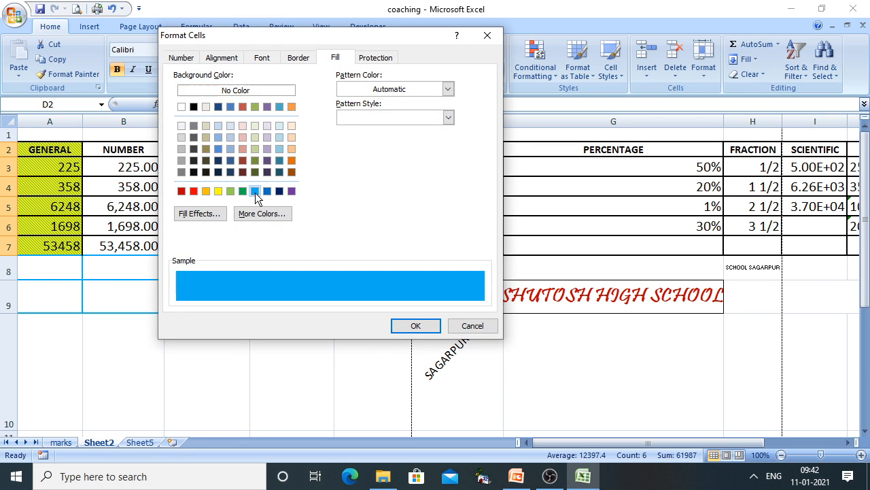
{"action": "left_click", "coordinate": [448, 89]}
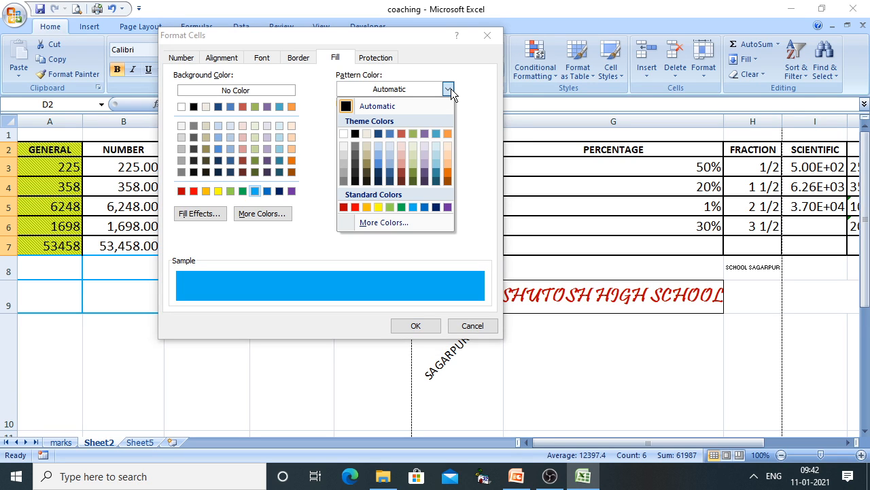
{"action": "left_click", "coordinate": [355, 207]}
{"action": "left_click", "coordinate": [393, 118]}
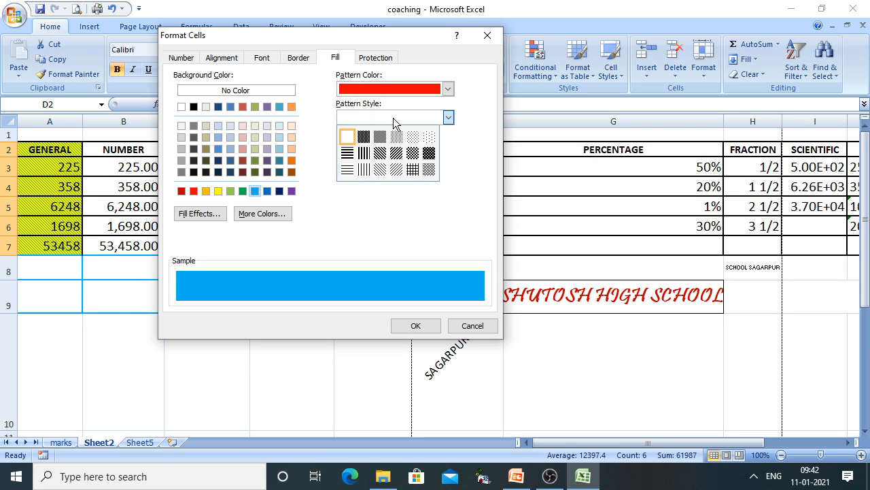
{"action": "left_click", "coordinate": [430, 153]}
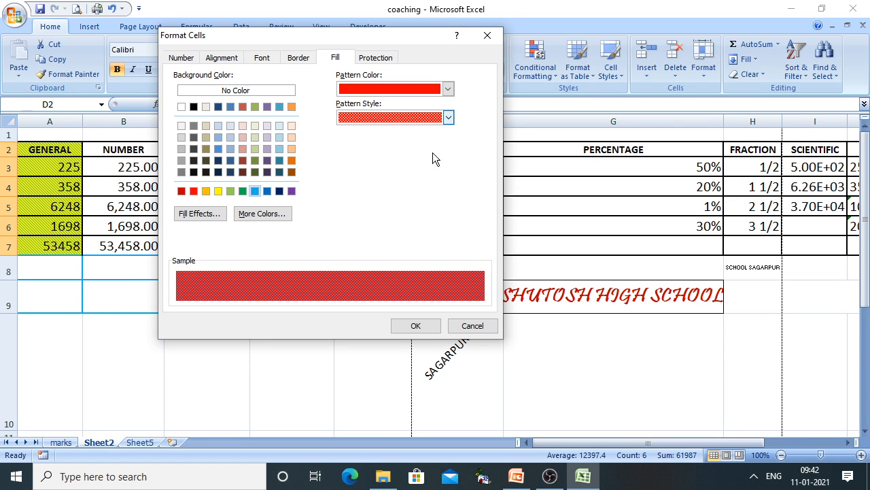
{"action": "left_click", "coordinate": [408, 329]}
{"action": "left_click", "coordinate": [552, 367]}
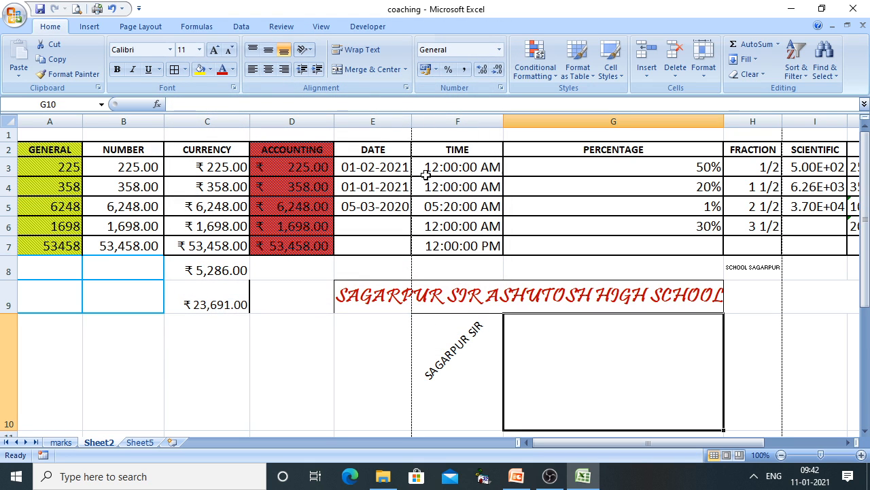
{"action": "left_click_drag", "start_coordinate": [450, 149], "coordinate": [457, 248]}
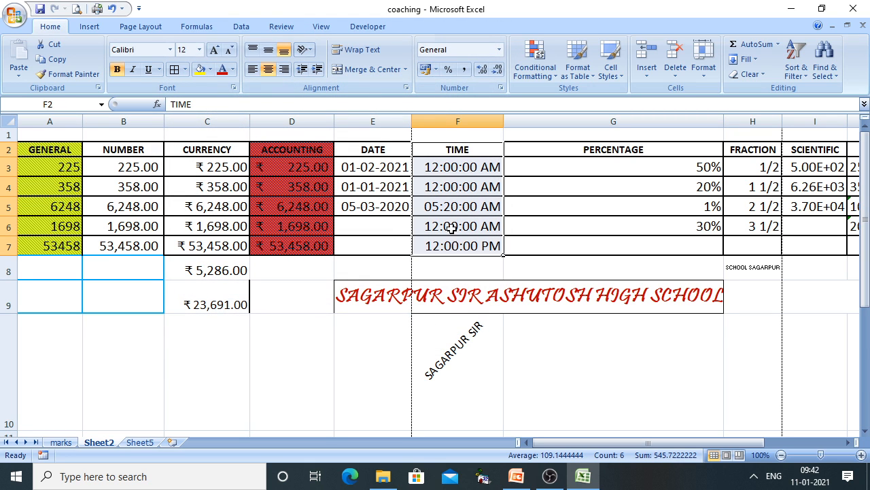
Fill the TIME cells F2:F7 with solid orange
{"action": "right_click", "coordinate": [451, 227]}
{"action": "left_click", "coordinate": [498, 388]}
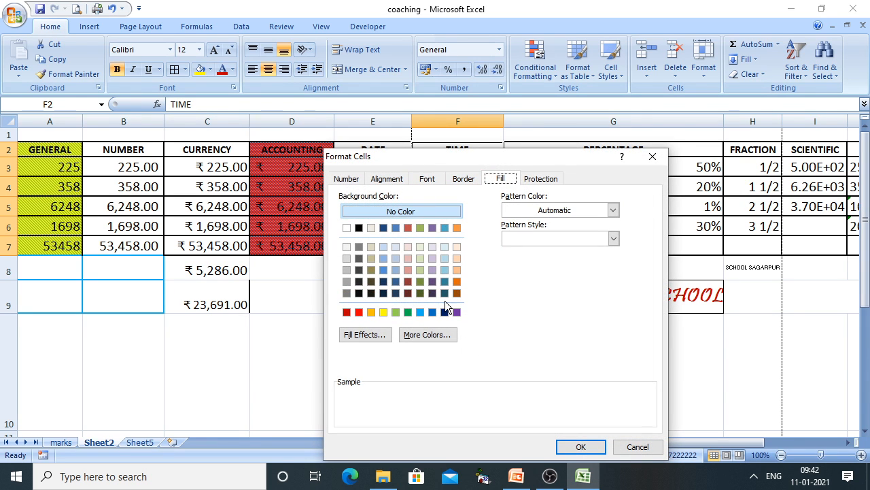
{"action": "left_click", "coordinate": [456, 281]}
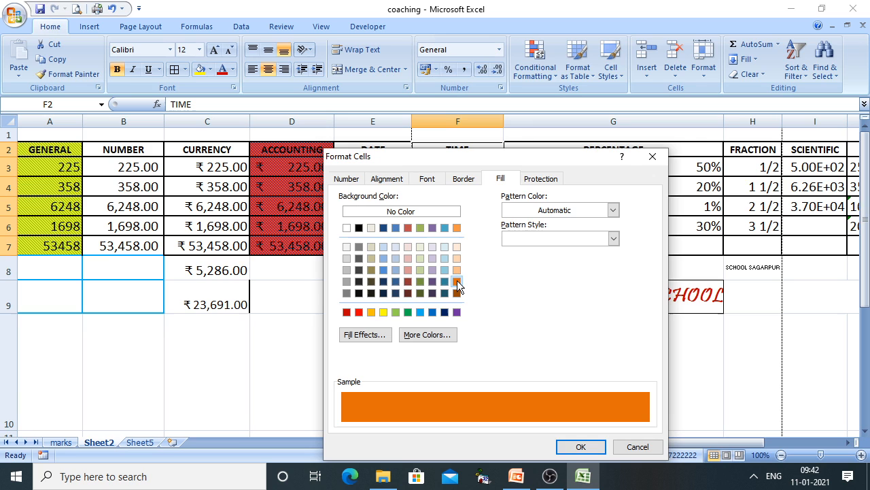
{"action": "left_click", "coordinate": [581, 447]}
Back in the PowerPoint slide show, reveal the Protection Tab explanation
{"action": "left_click", "coordinate": [552, 399]}
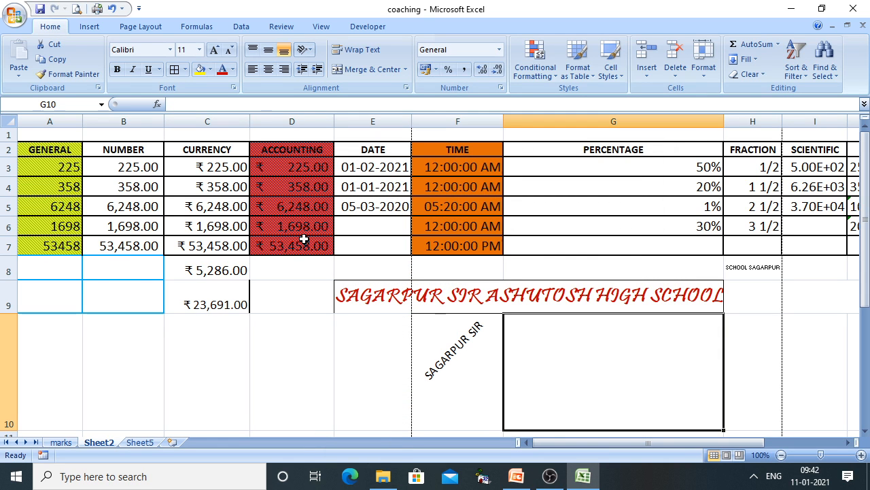
{"action": "left_click", "coordinate": [516, 476]}
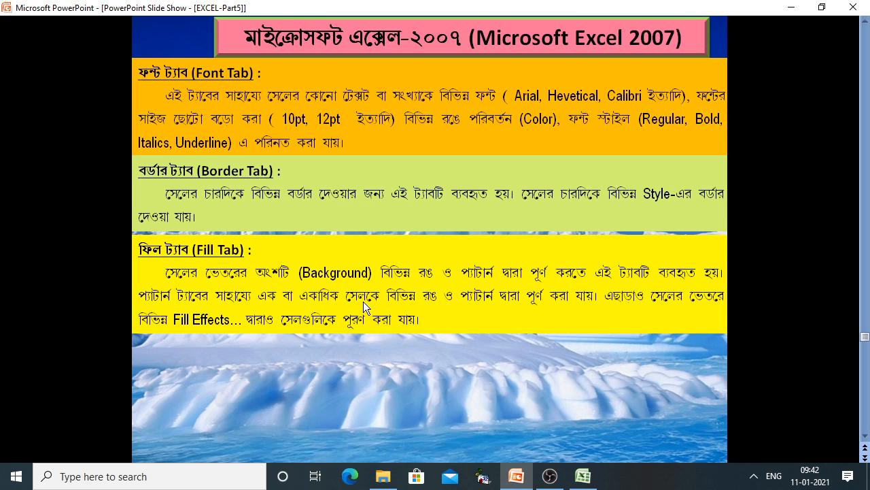
{"action": "left_click", "coordinate": [363, 301]}
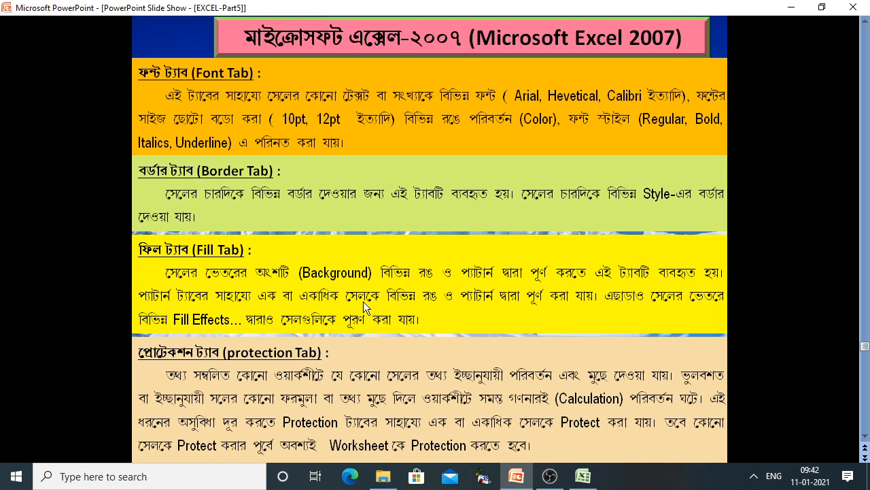
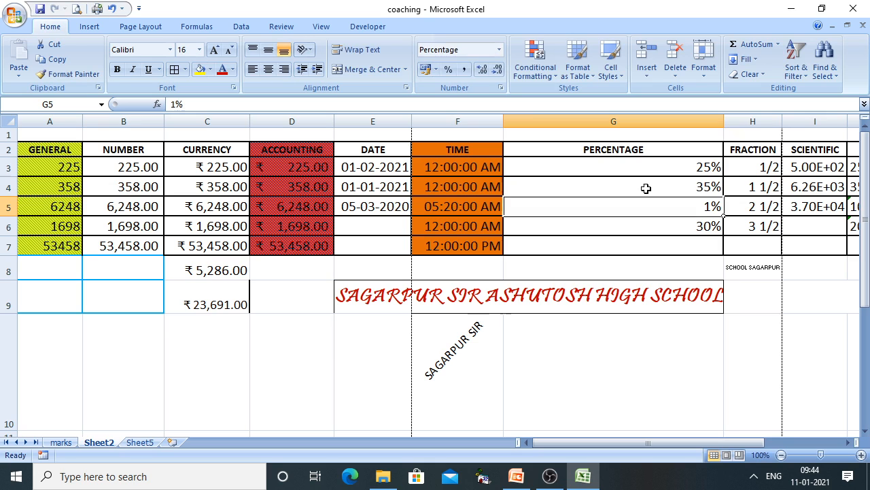
Select the PERCENTAGE values G3:G6 (25%, 35%, 1%, 30%) on Sheet2
{"action": "left_click_drag", "start_coordinate": [638, 165], "coordinate": [637, 216]}
{"action": "left_click", "coordinate": [726, 342]}
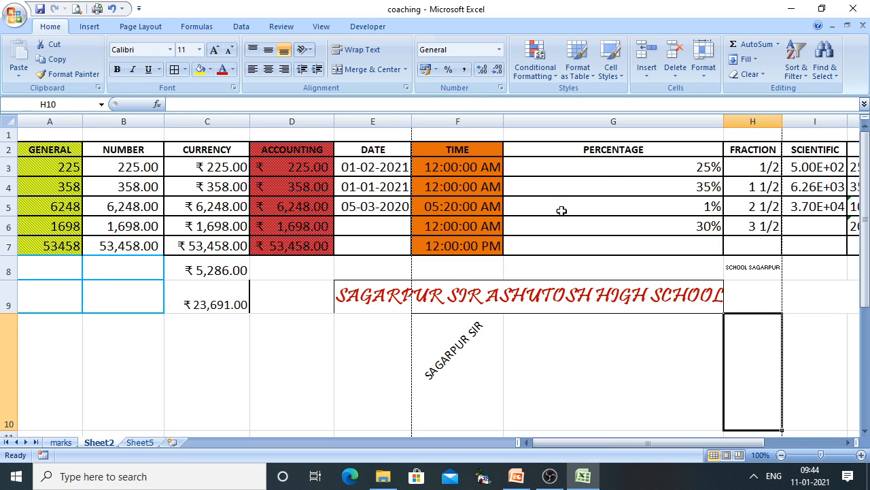
{"action": "left_click_drag", "start_coordinate": [608, 167], "coordinate": [610, 223]}
Keep G3:G6 Locked in Format Cells Protection, then select empty cell G7
{"action": "right_click", "coordinate": [611, 221]}
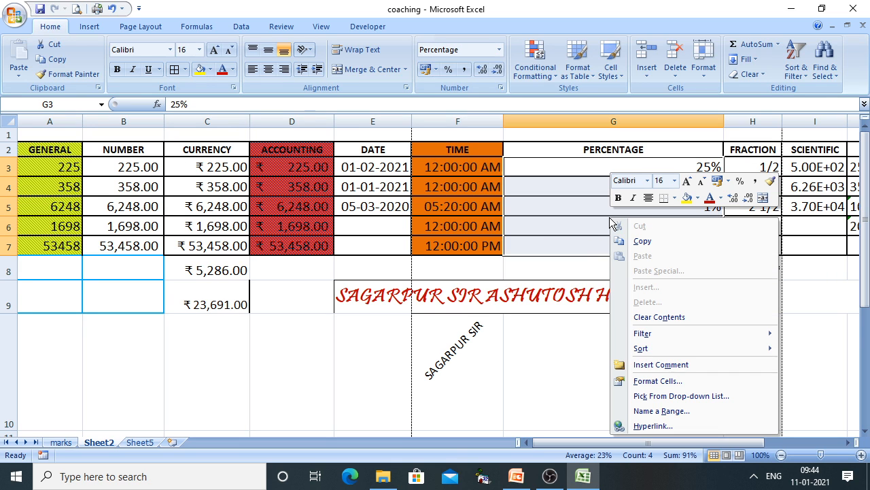
{"action": "left_click", "coordinate": [663, 382]}
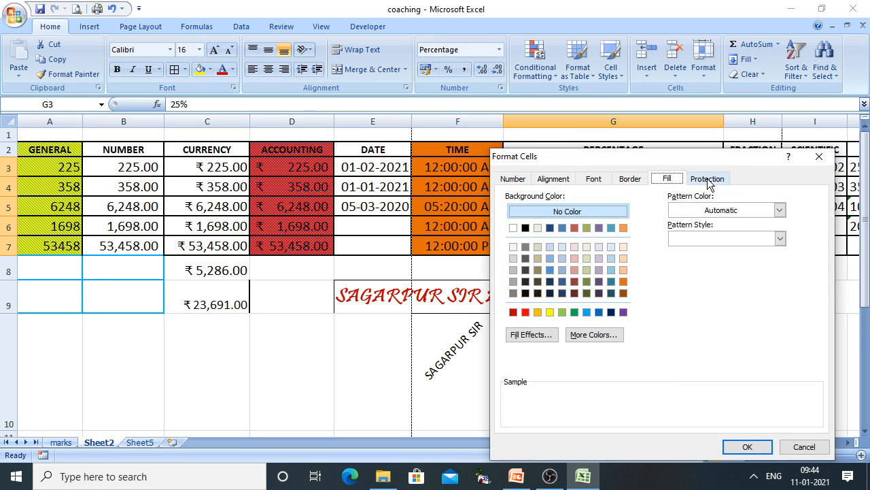
{"action": "left_click", "coordinate": [707, 178]}
{"action": "left_click", "coordinate": [526, 198]}
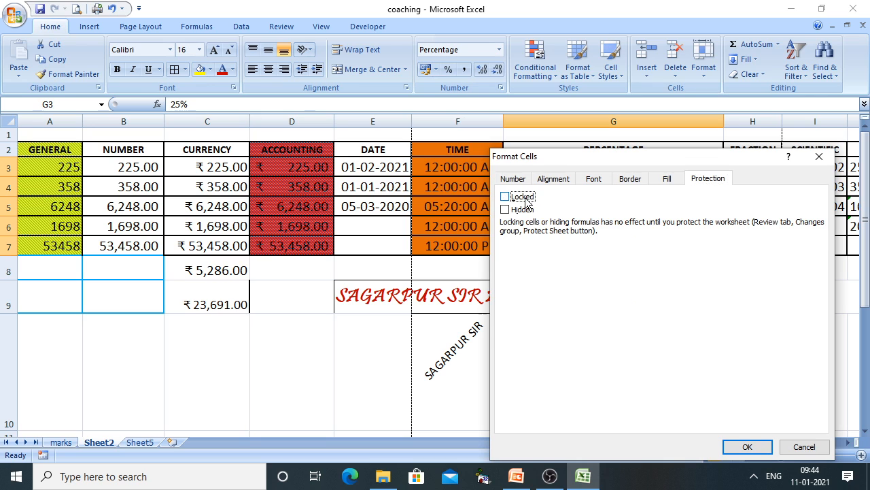
{"action": "left_click", "coordinate": [525, 198]}
{"action": "left_click", "coordinate": [741, 451]}
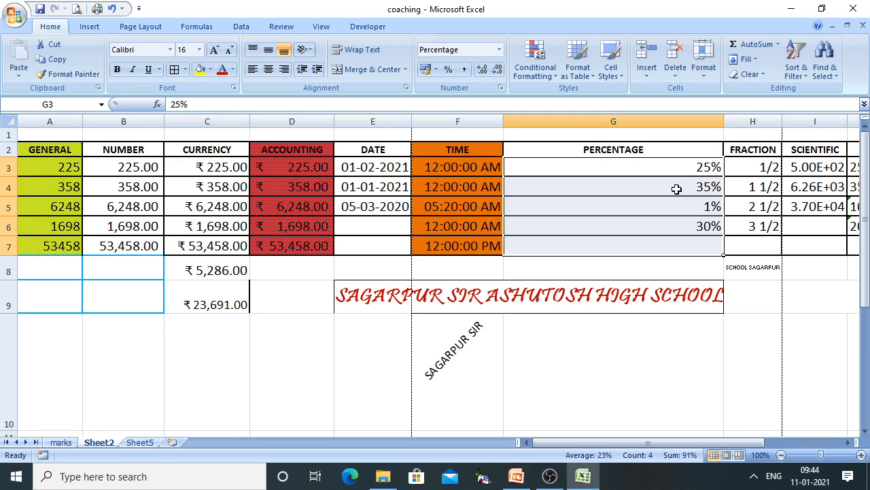
{"action": "left_click", "coordinate": [668, 231]}
{"action": "left_click", "coordinate": [660, 248]}
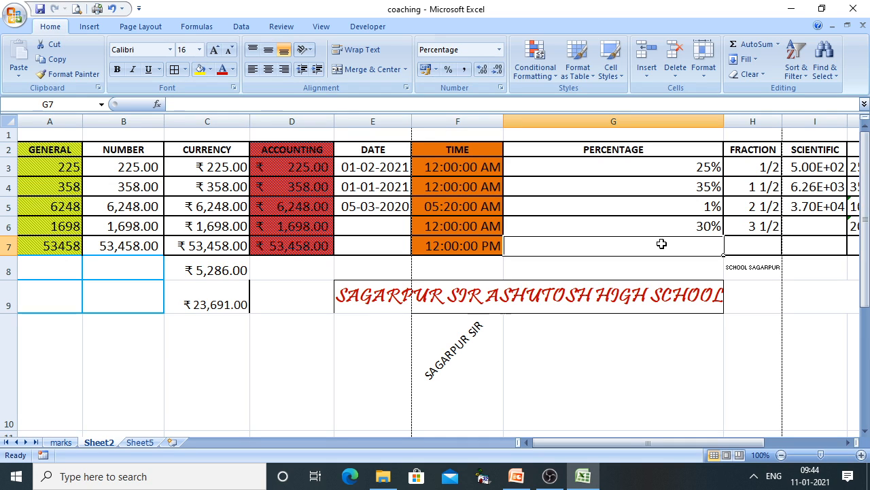
Enter .15 (15%) in G7 and select the PERCENTAGE range G3:G7
{"action": "type", "text": "."}
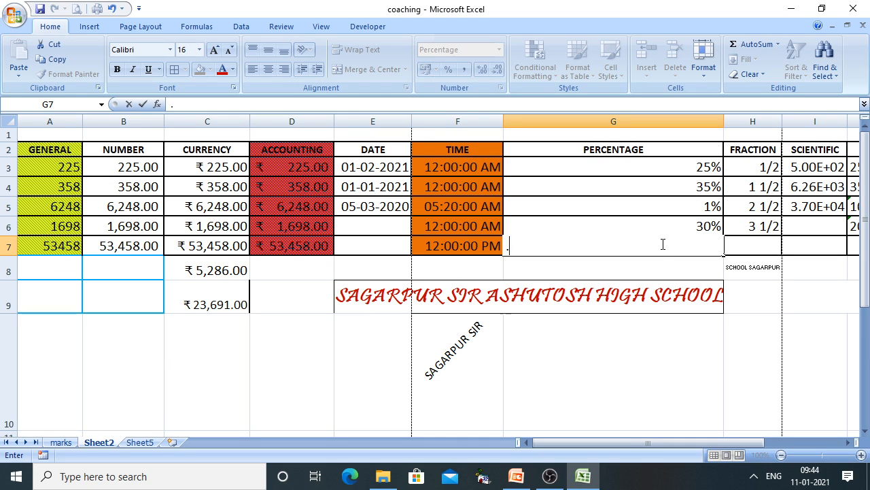
{"action": "type", "text": "15"}
{"action": "key", "text": "Return"}
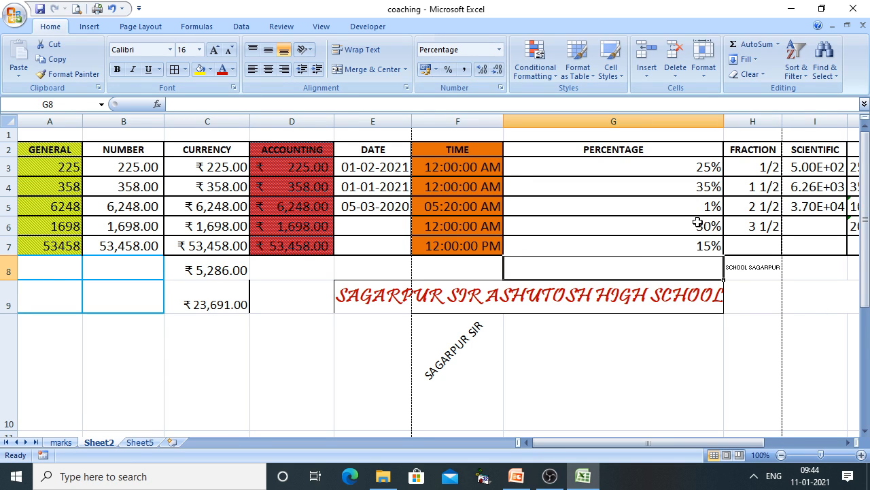
{"action": "left_click_drag", "start_coordinate": [658, 157], "coordinate": [654, 246]}
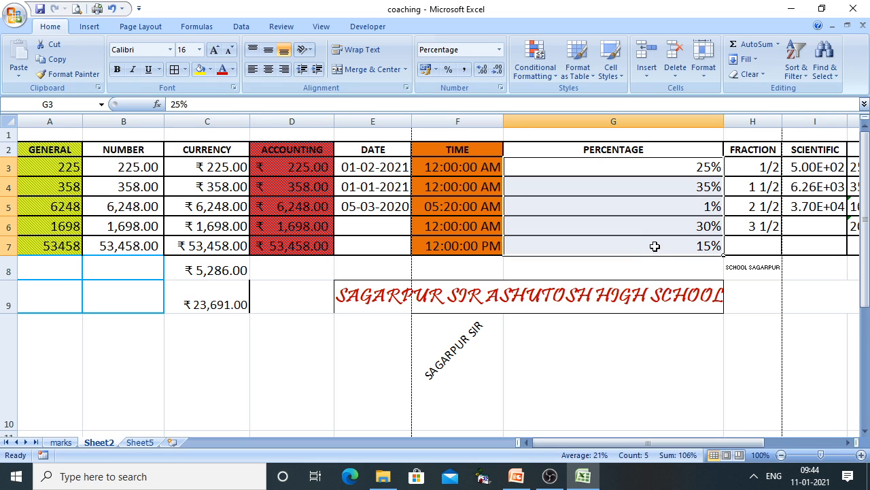
Protect Sheet2 from the Review tab with a password, entered and confirmed
{"action": "left_click", "coordinate": [271, 27]}
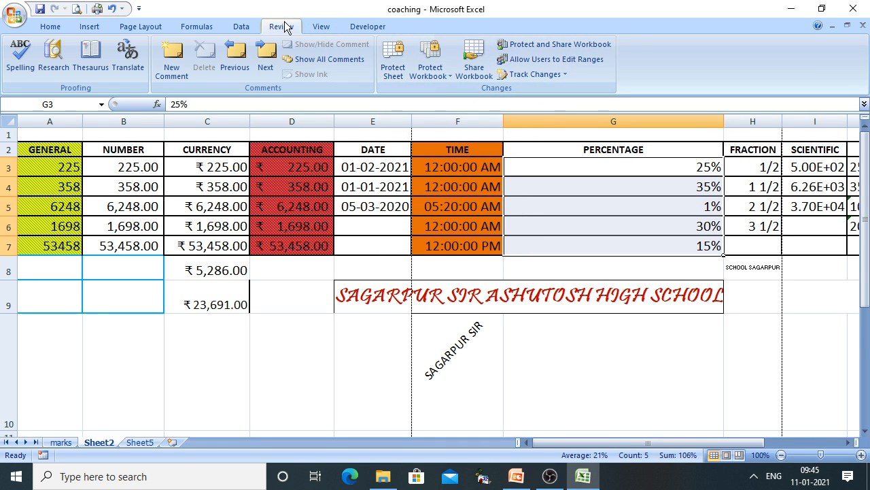
{"action": "left_click", "coordinate": [393, 58]}
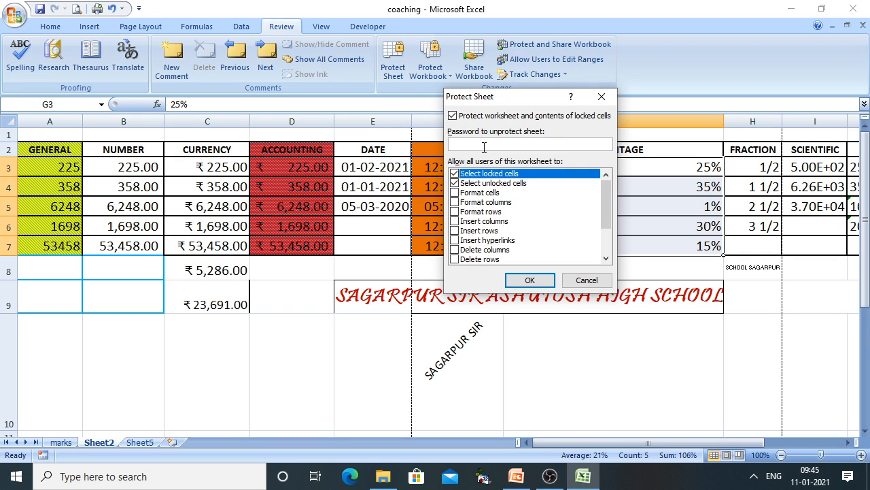
{"action": "type", "text": "•••••••"}
{"action": "key", "text": "Return"}
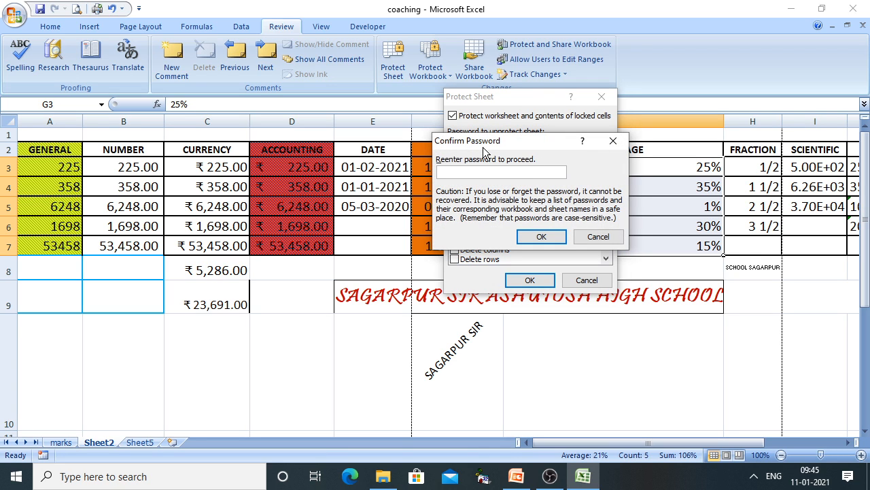
{"action": "type", "text": "•••••••"}
{"action": "key", "text": "Return"}
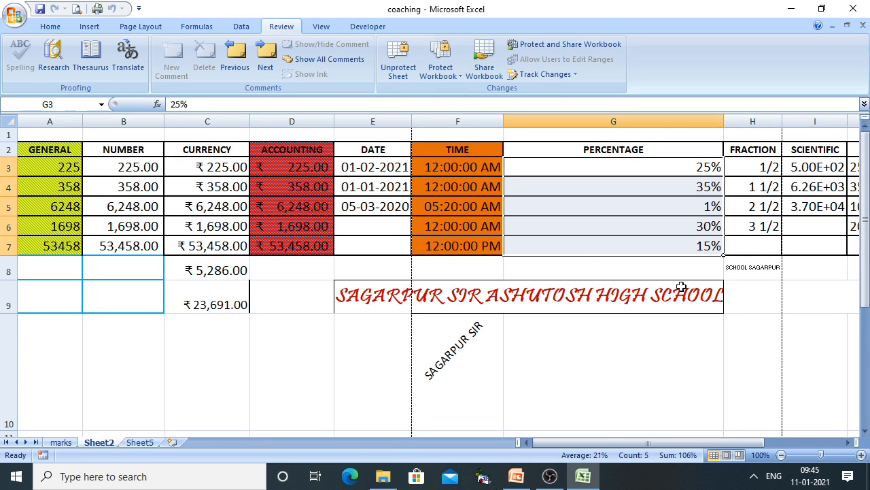
{"action": "left_click", "coordinate": [681, 169]}
{"action": "double_click", "coordinate": [681, 169]}
{"action": "key", "text": "Return"}
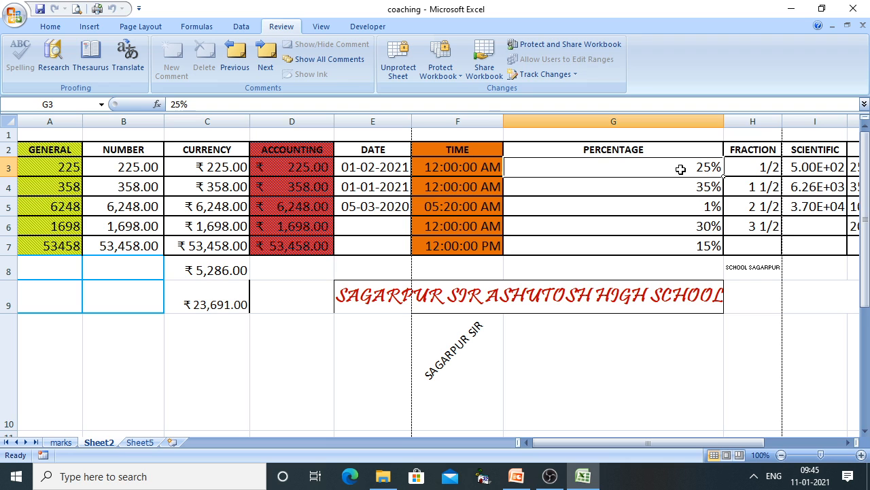
{"action": "double_click", "coordinate": [681, 169]}
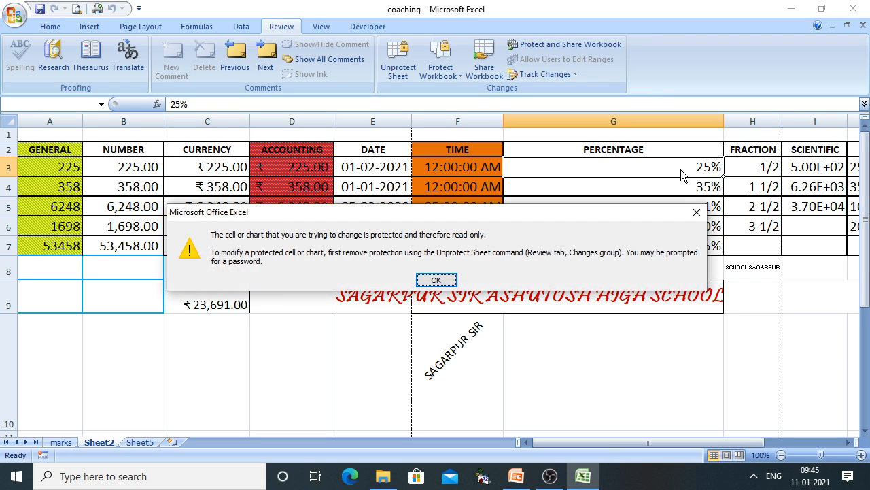
{"action": "left_click", "coordinate": [443, 282]}
{"action": "left_click", "coordinate": [309, 180]}
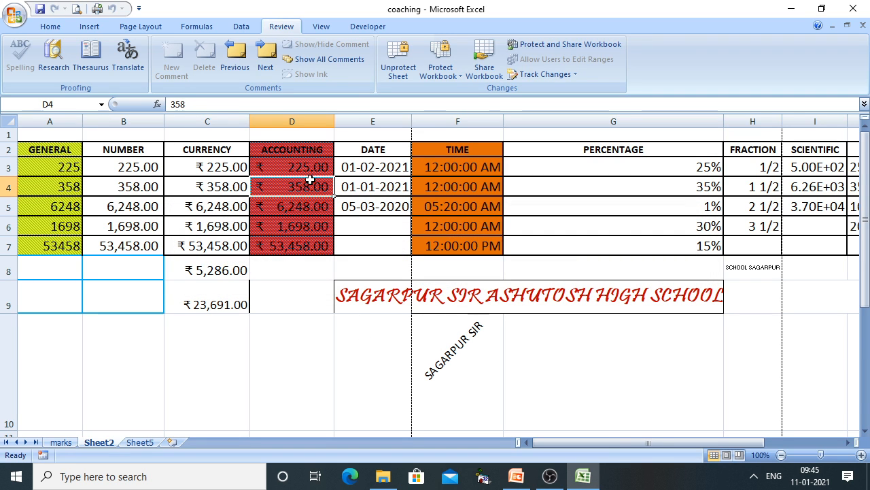
{"action": "double_click", "coordinate": [311, 185]}
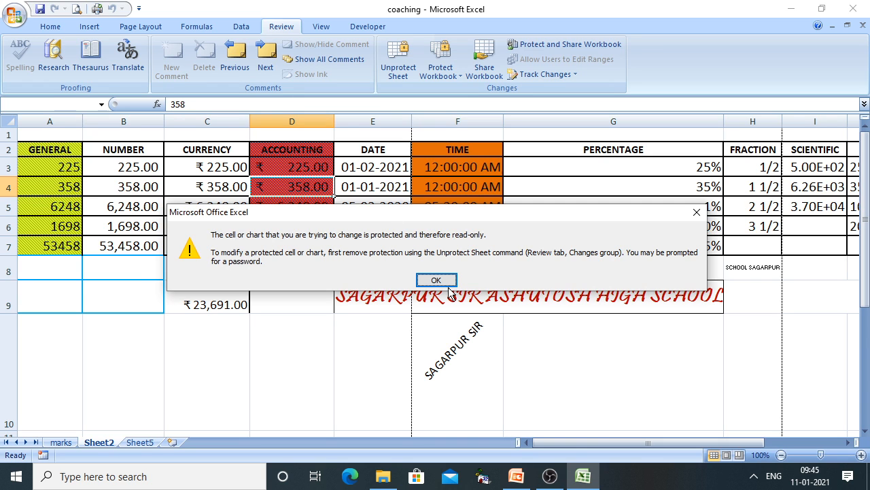
{"action": "left_click", "coordinate": [423, 278]}
{"action": "left_click", "coordinate": [755, 182]}
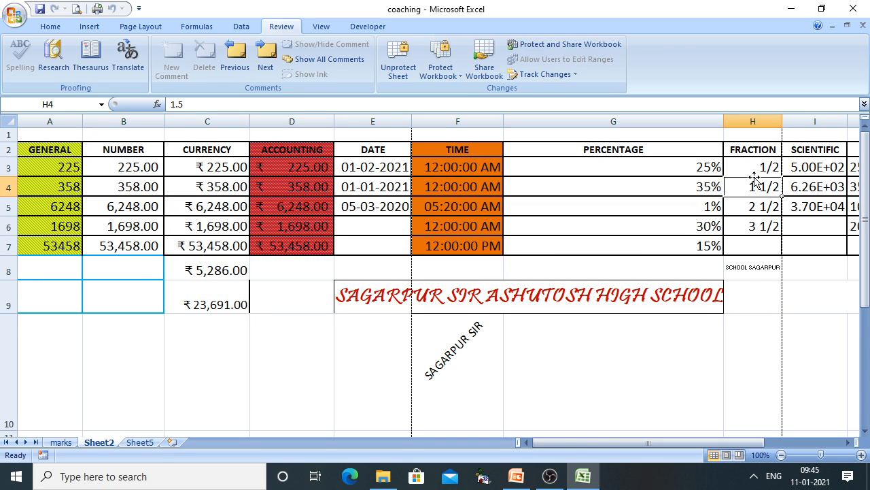
{"action": "double_click", "coordinate": [755, 178]}
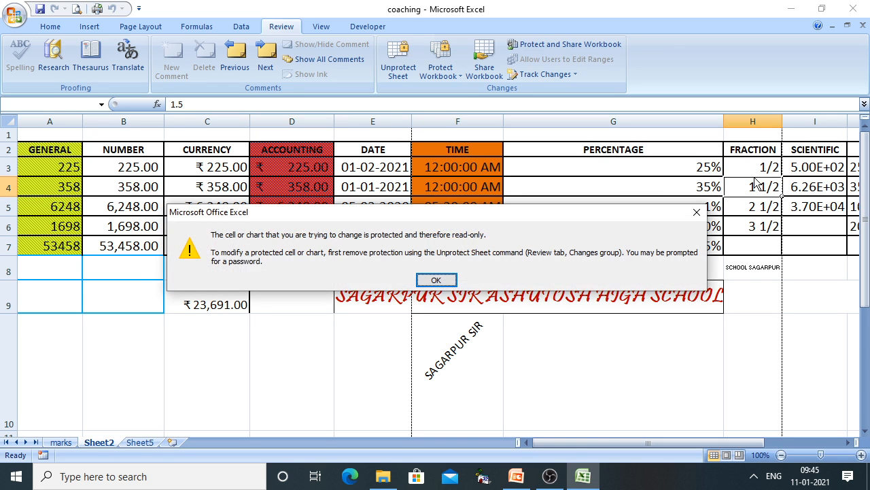
{"action": "left_click", "coordinate": [445, 276]}
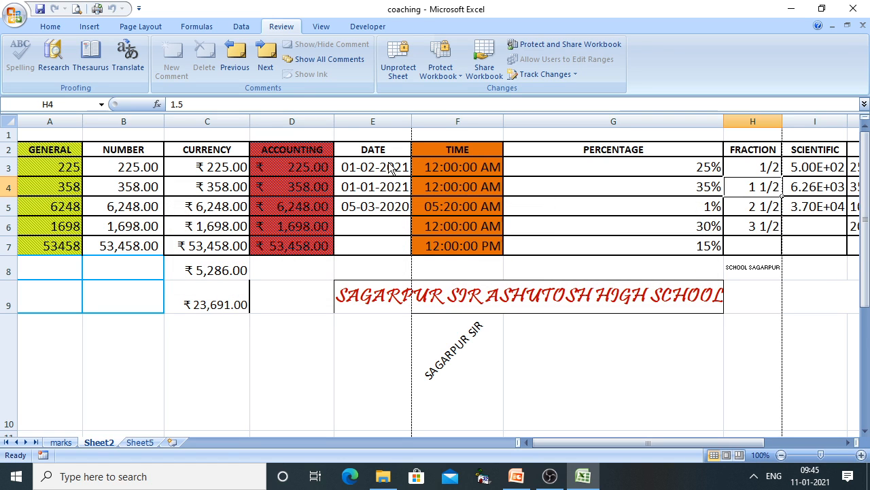
{"action": "left_click", "coordinate": [373, 171]}
{"action": "double_click", "coordinate": [372, 171]}
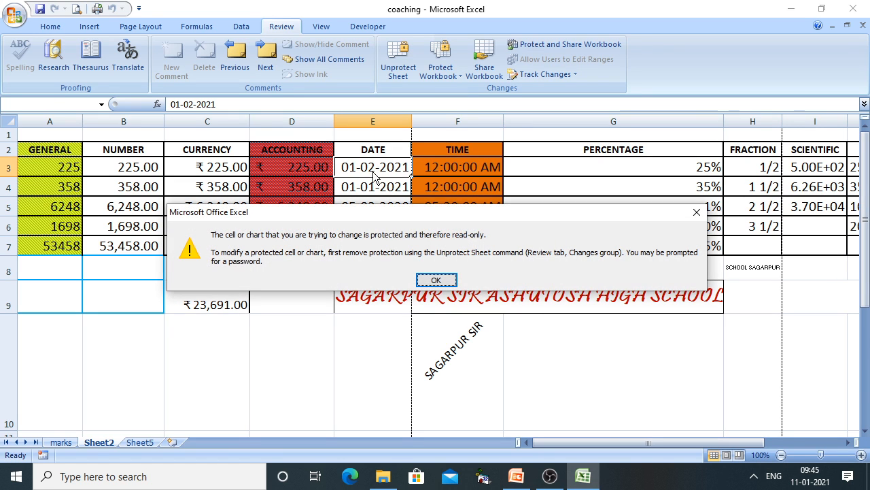
{"action": "left_click", "coordinate": [435, 279]}
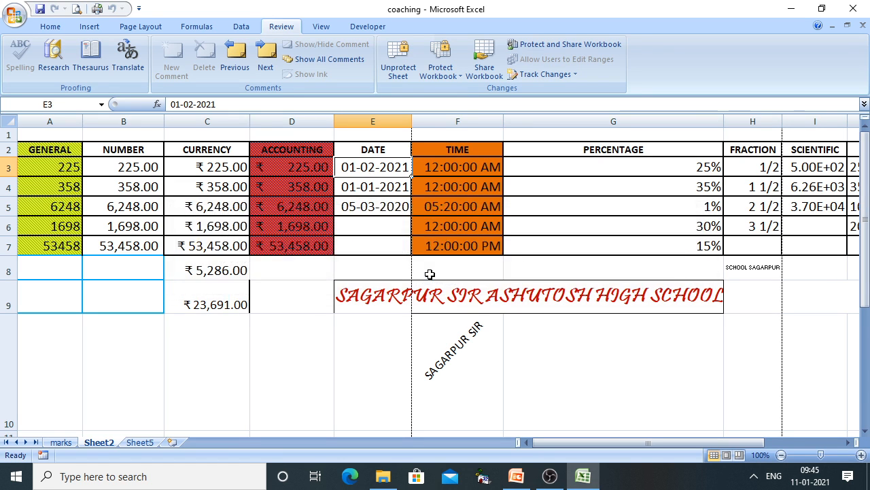
{"action": "left_click", "coordinate": [43, 168]}
{"action": "double_click", "coordinate": [45, 172]}
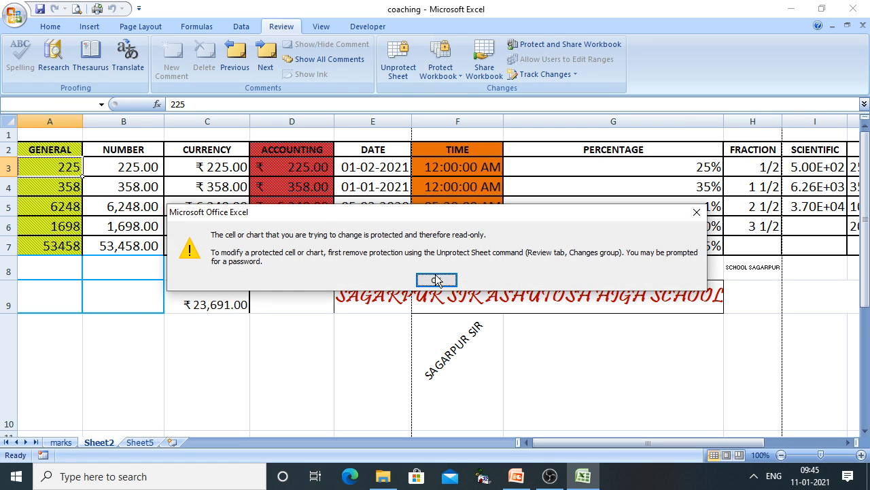
{"action": "left_click", "coordinate": [436, 279]}
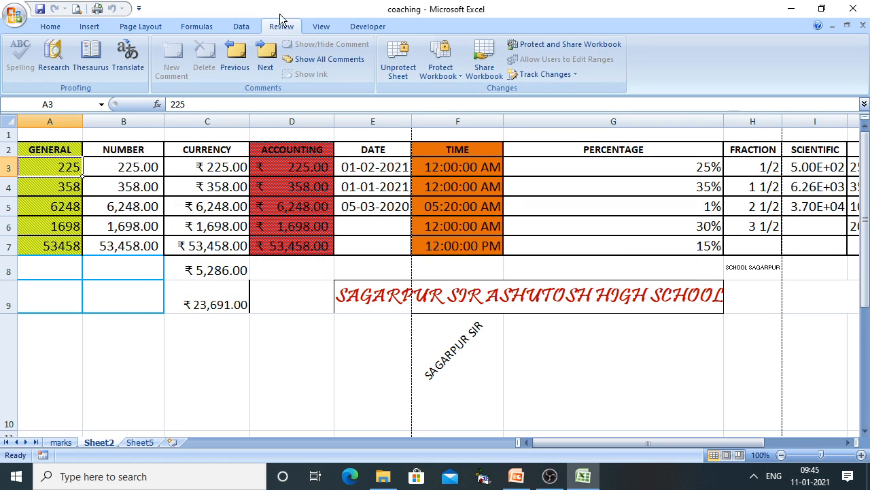
{"action": "left_click", "coordinate": [58, 27]}
{"action": "left_click", "coordinate": [281, 26]}
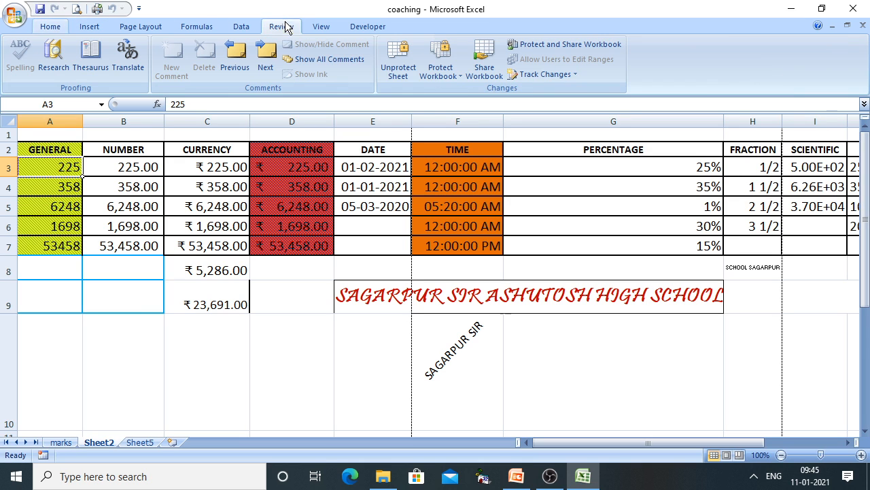
Unprotect Sheet2 by entering the sheet password
{"action": "left_click", "coordinate": [388, 69]}
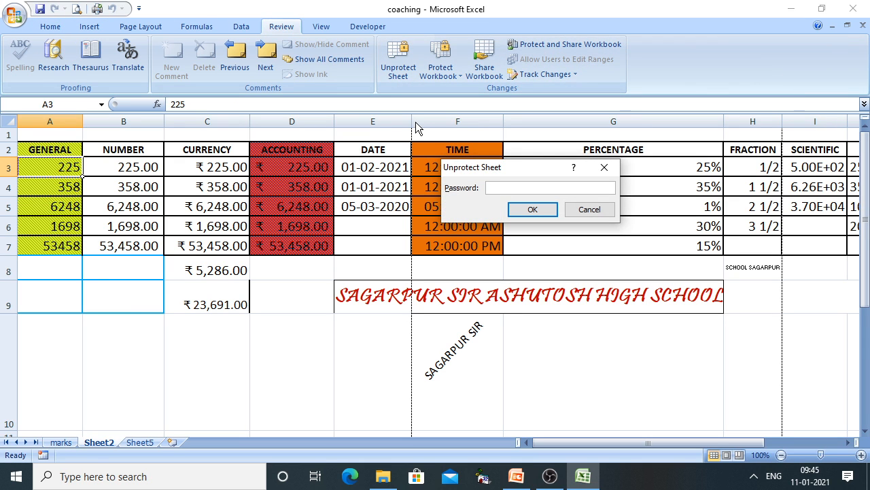
{"action": "type", "text": "1234567"}
{"action": "key", "text": "Return"}
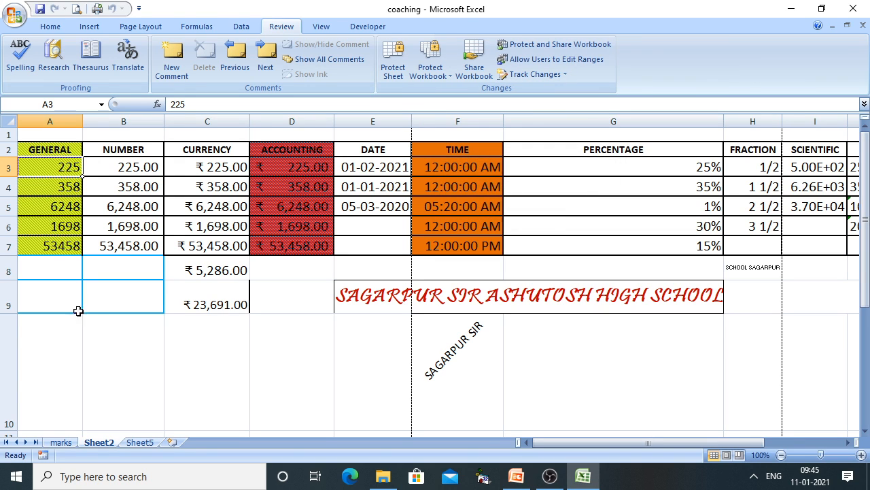
Clear the Locked setting on the GENERAL cells A3:A7 via Format Cells
{"action": "left_click_drag", "start_coordinate": [63, 165], "coordinate": [60, 243]}
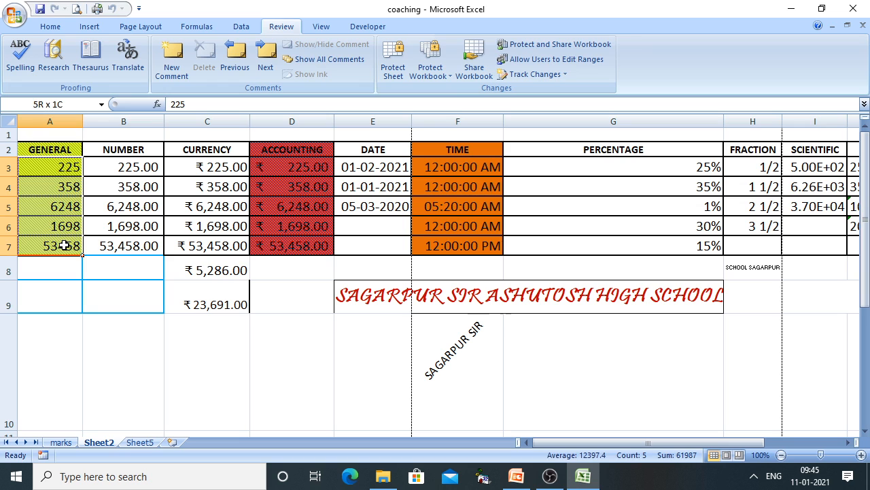
{"action": "right_click", "coordinate": [65, 245]}
{"action": "left_click", "coordinate": [97, 198]}
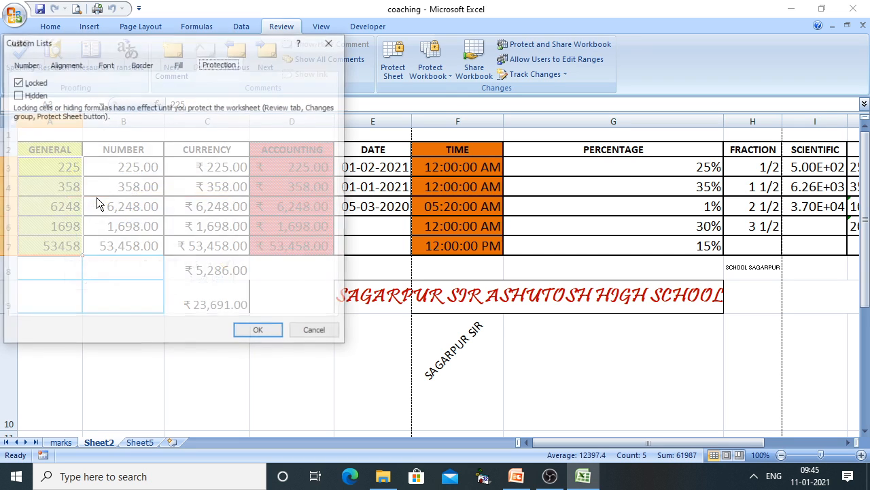
{"action": "left_click", "coordinate": [26, 84]}
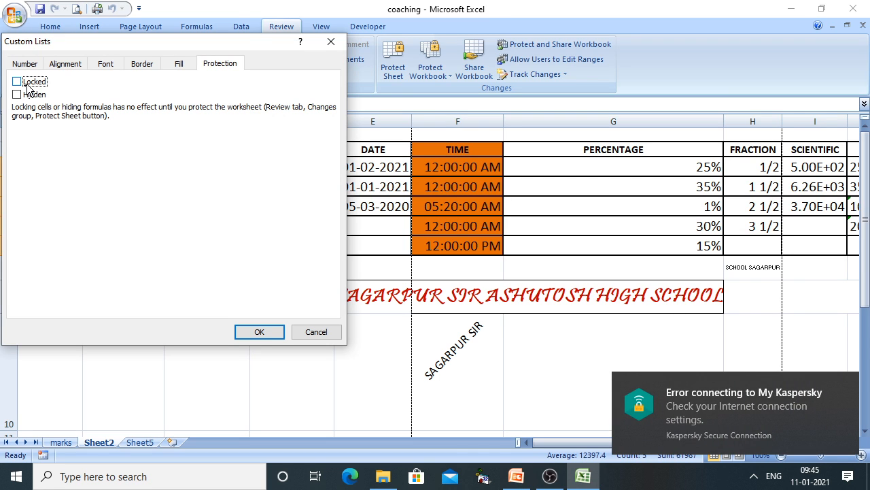
{"action": "left_click", "coordinate": [249, 331]}
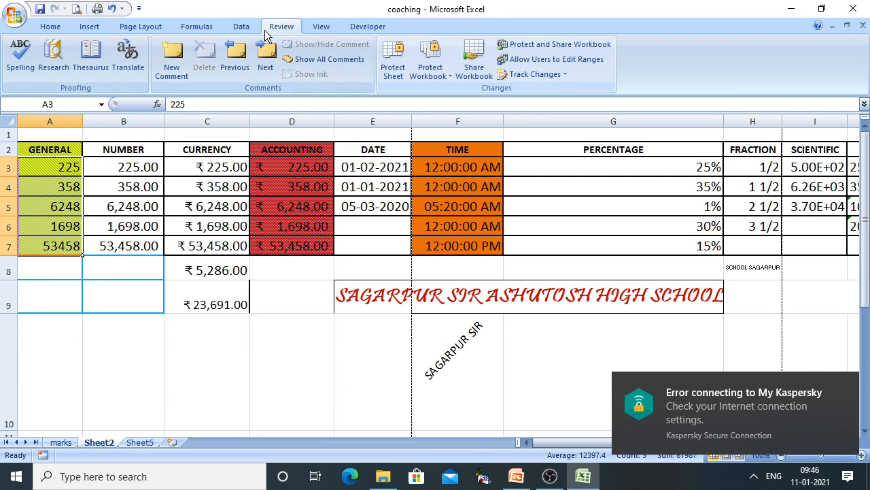
{"action": "left_click", "coordinate": [395, 54]}
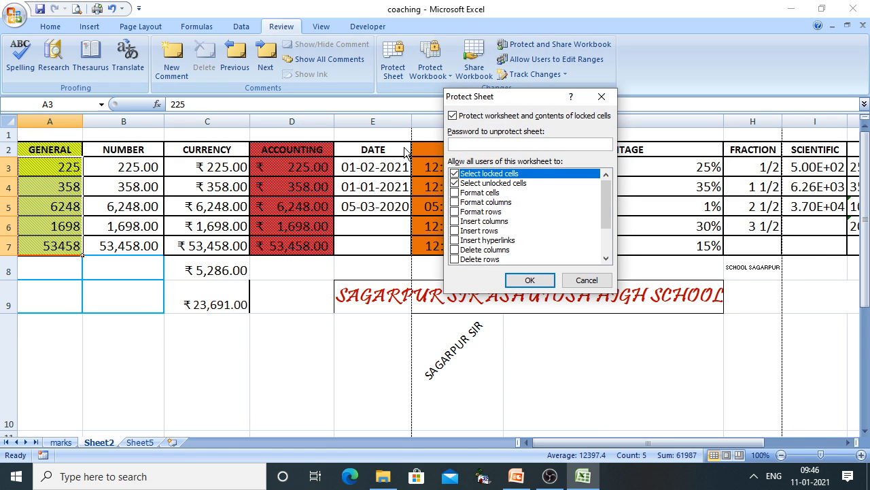
Protect Sheet2 with a confirmed password and save the workbook
{"action": "type", "text": "•••••••"}
{"action": "key", "text": "Return"}
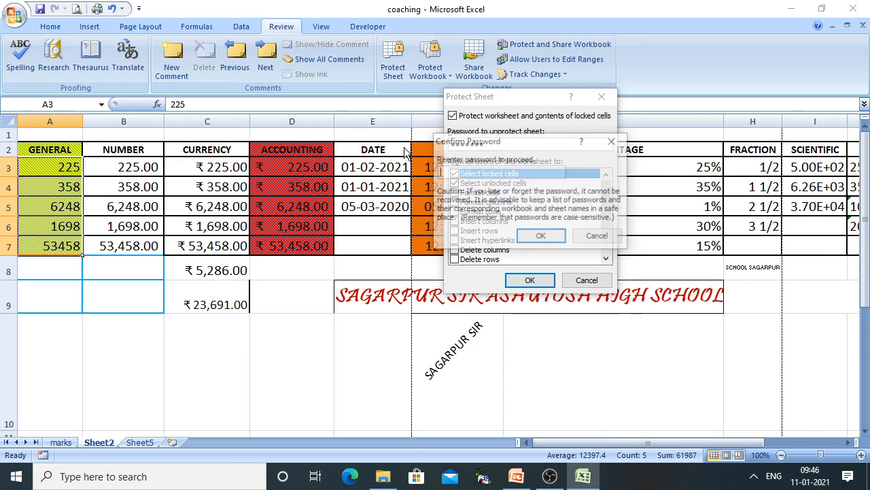
{"action": "type", "text": "••••"}
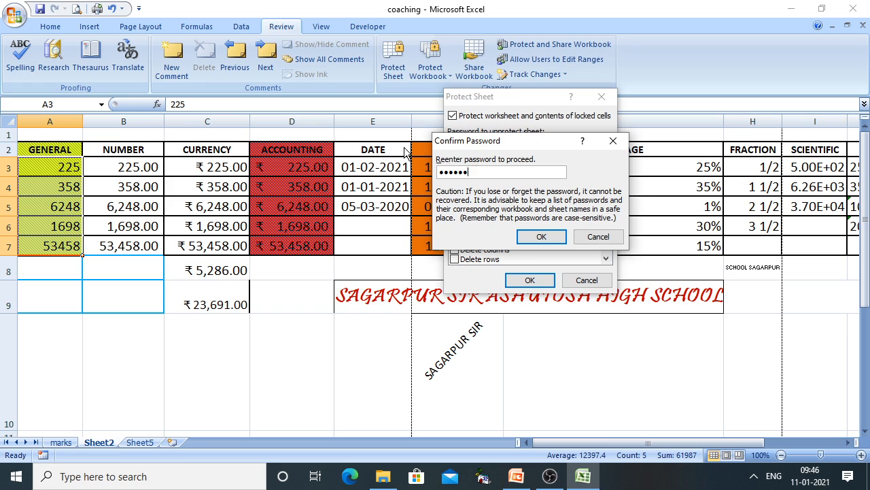
{"action": "type", "text": "•••"}
{"action": "key", "text": "Return"}
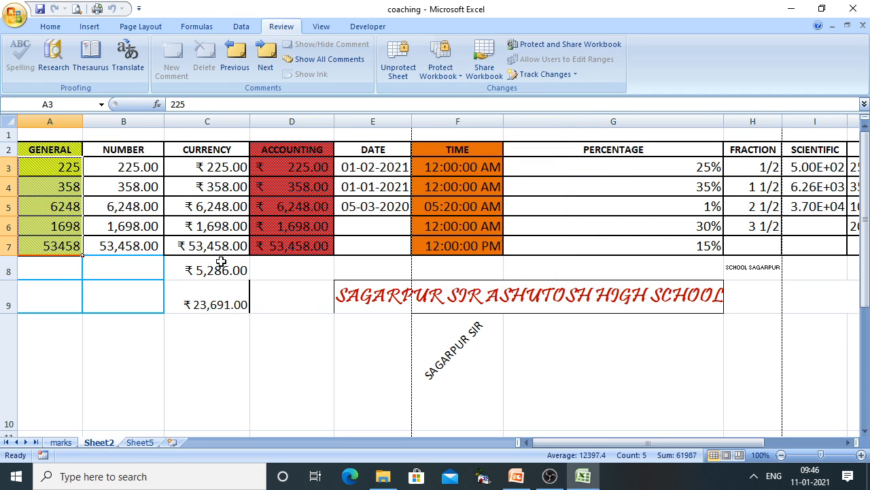
{"action": "left_click", "coordinate": [39, 9]}
Verify PERCENTAGE G4, TIME F3 and DATE E3 are read-only
{"action": "left_click", "coordinate": [626, 179]}
{"action": "double_click", "coordinate": [626, 180]}
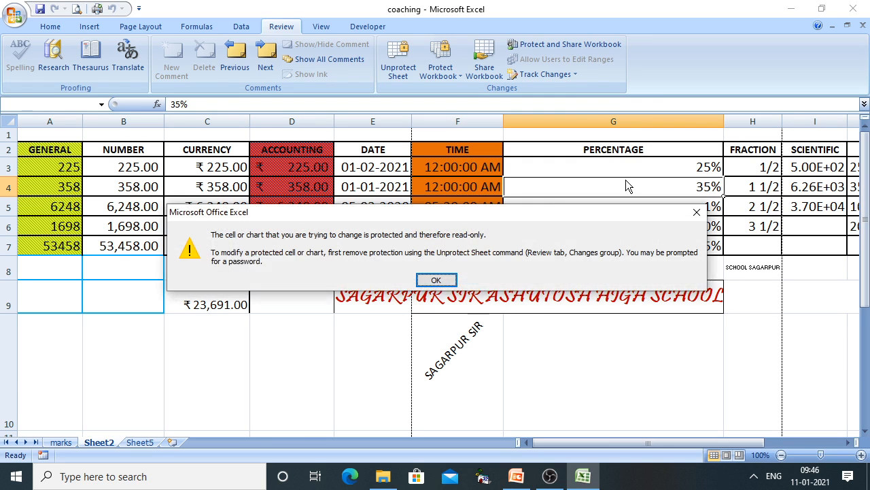
{"action": "left_click", "coordinate": [436, 280]}
{"action": "left_click", "coordinate": [437, 165]}
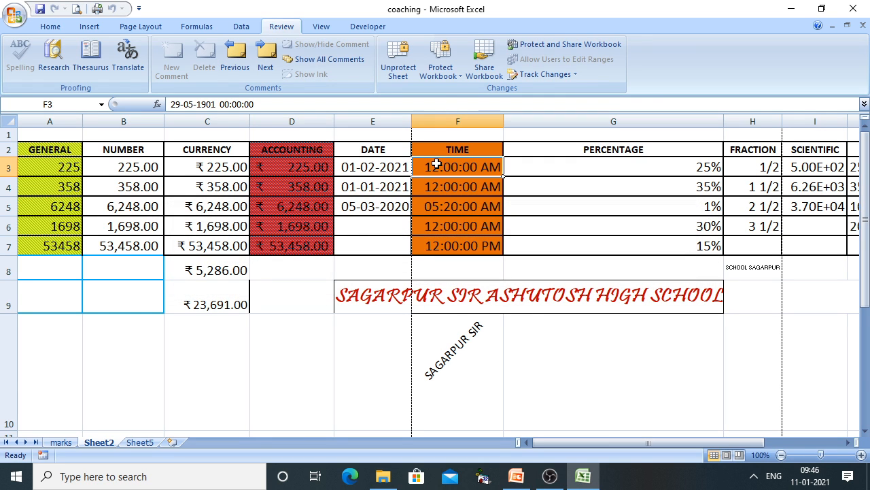
{"action": "double_click", "coordinate": [437, 165]}
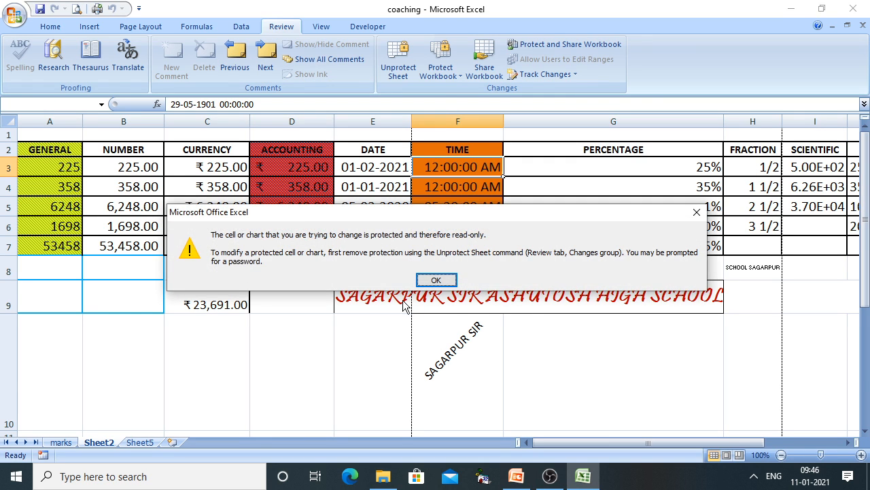
{"action": "left_click", "coordinate": [432, 282]}
{"action": "left_click", "coordinate": [374, 166]}
{"action": "double_click", "coordinate": [376, 167]}
{"action": "key", "text": "Return"}
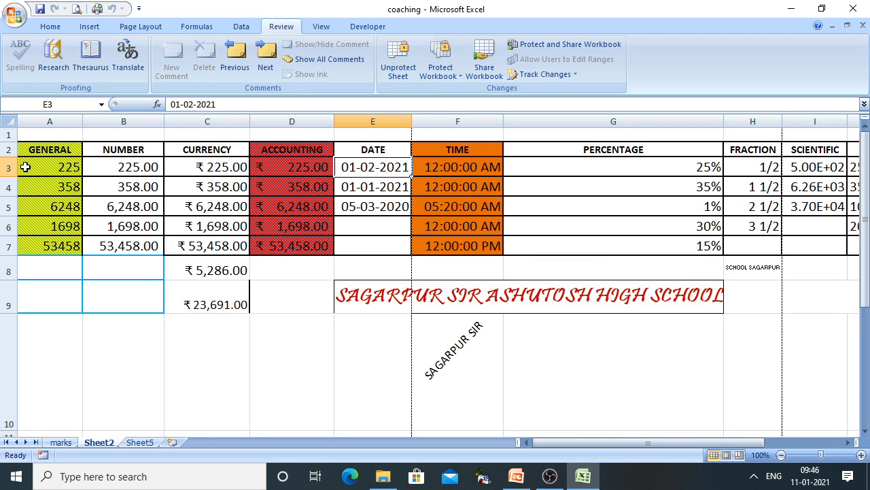
Change the GENERAL values to 589268 in A3 and 256 in A4
{"action": "left_click", "coordinate": [26, 168]}
{"action": "type", "text": "589+"}
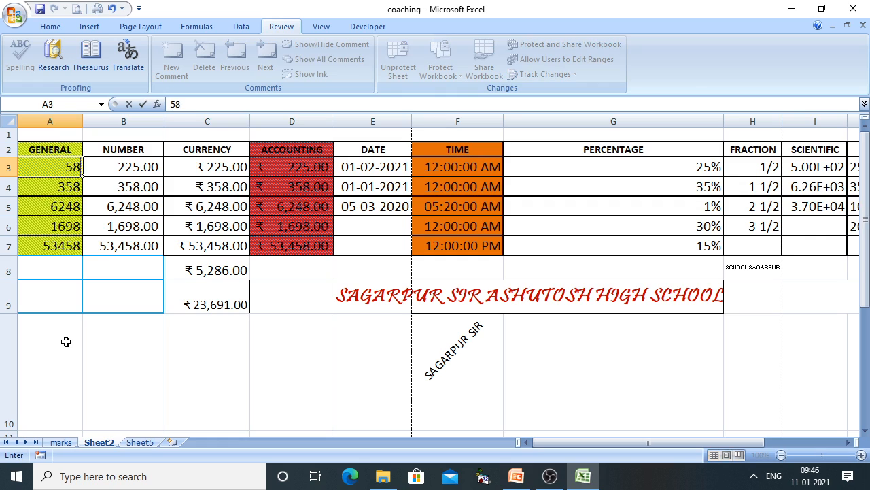
{"action": "key", "text": "BackSpace"}
{"action": "type", "text": "268"}
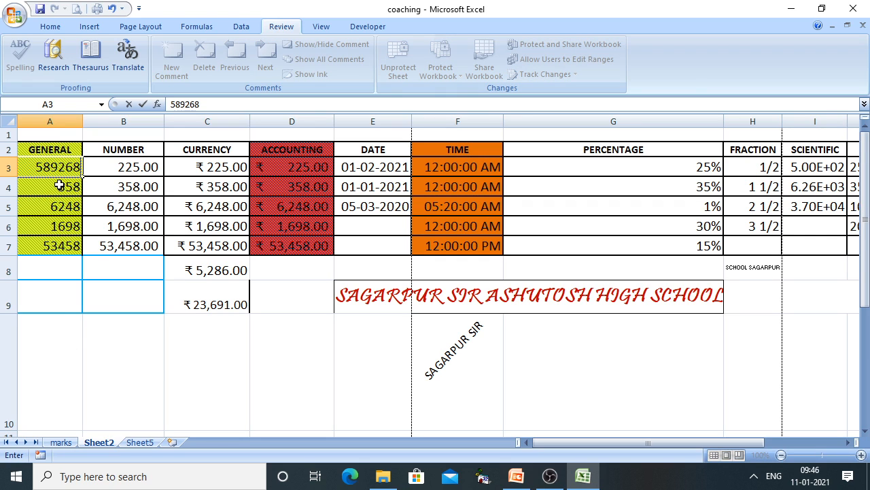
{"action": "key", "text": "Return"}
{"action": "type", "text": "256"}
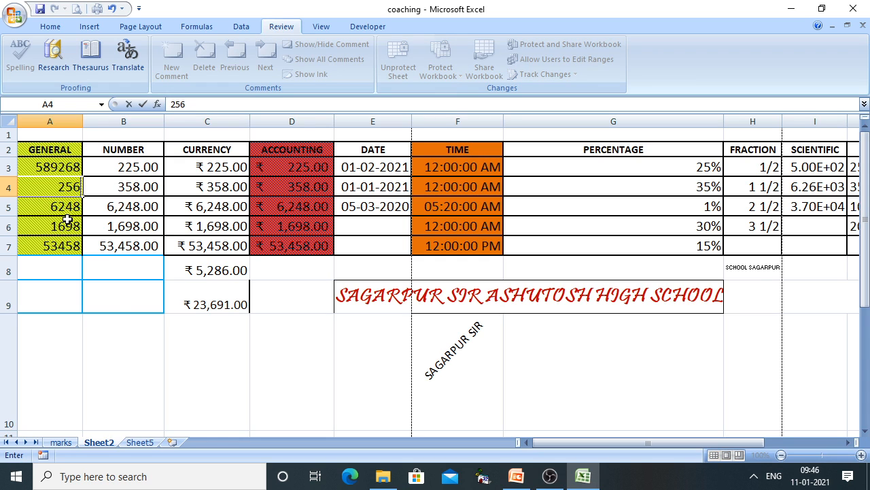
{"action": "left_click", "coordinate": [283, 317]}
{"action": "left_click", "coordinate": [42, 187]}
{"action": "left_click", "coordinate": [48, 211]}
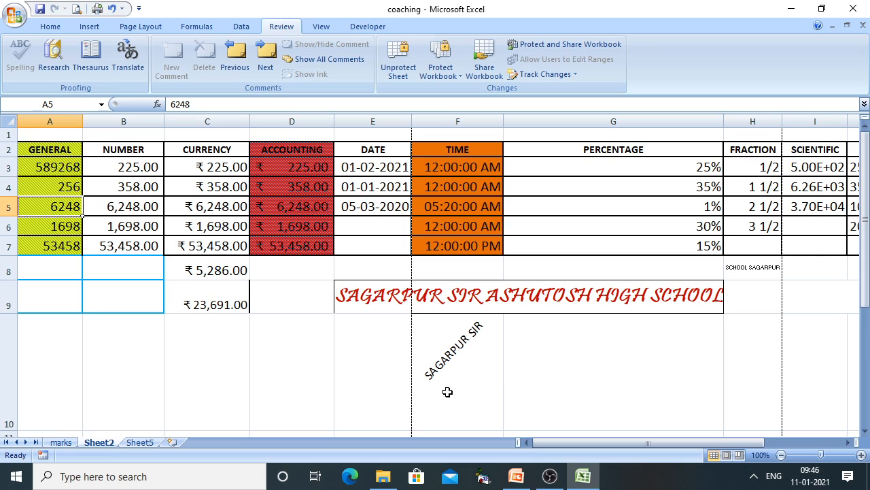
{"action": "right_click", "coordinate": [289, 329]}
{"action": "key", "text": "Escape"}
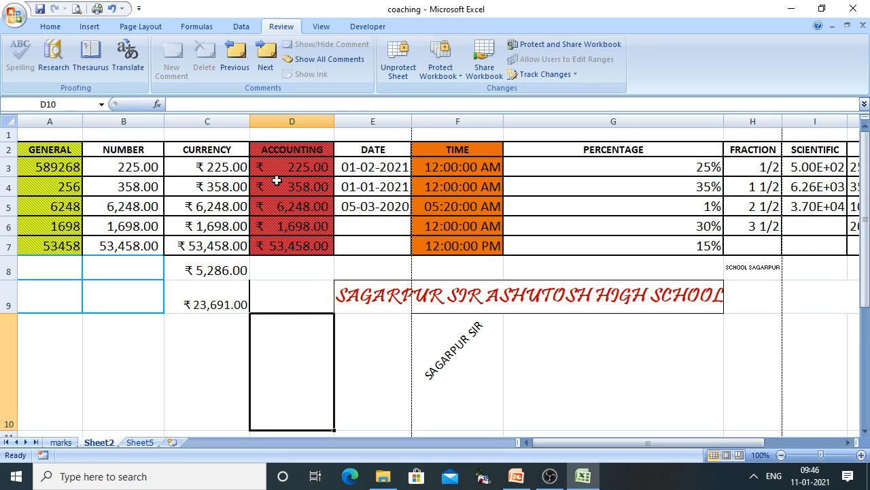
Unprotect Sheet2 by entering the sheet password
{"action": "left_click", "coordinate": [396, 77]}
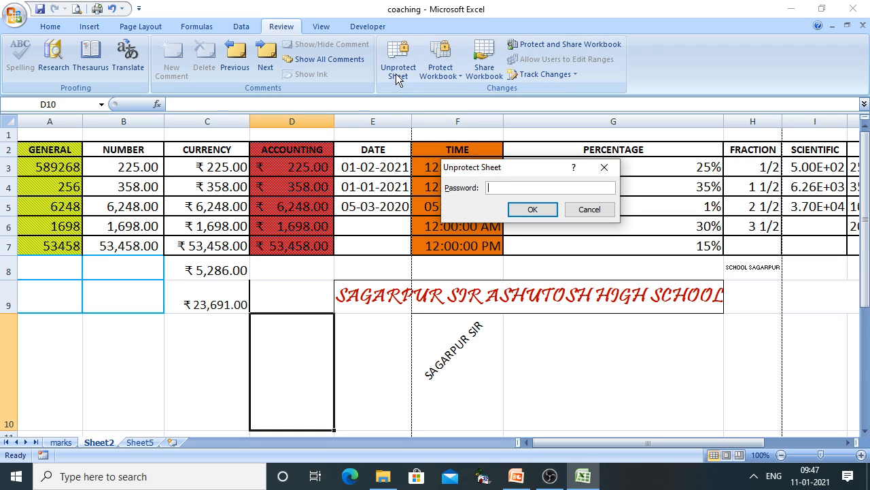
{"action": "type", "text": "1234567"}
{"action": "key", "text": "Return"}
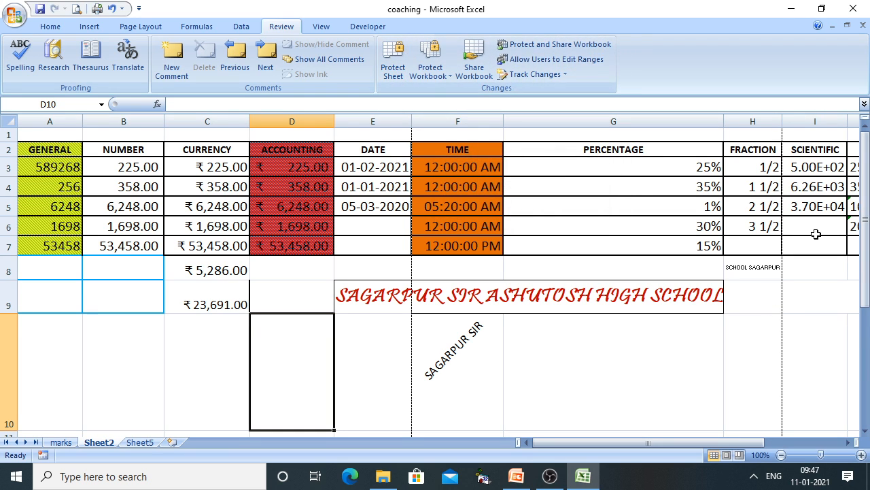
Clear the Locked setting on the PERCENTAGE cells G3:G7
{"action": "left_click_drag", "start_coordinate": [697, 166], "coordinate": [684, 247]}
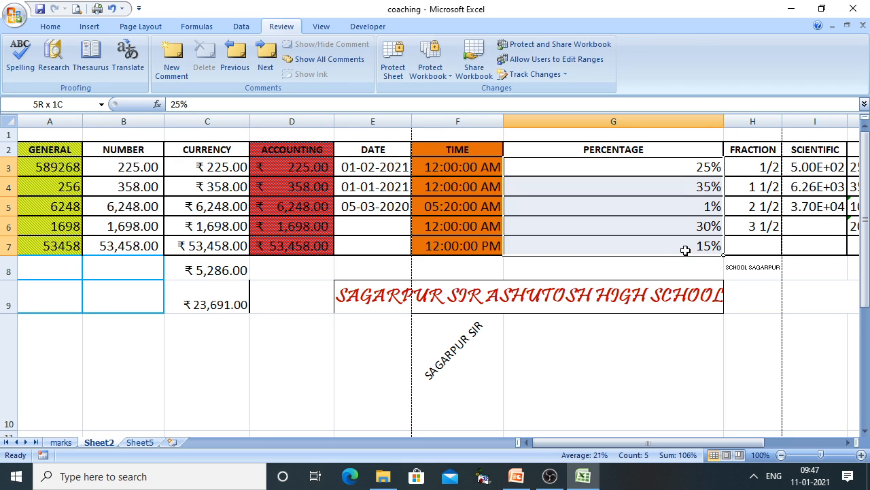
{"action": "right_click", "coordinate": [684, 247]}
{"action": "left_click", "coordinate": [735, 197]}
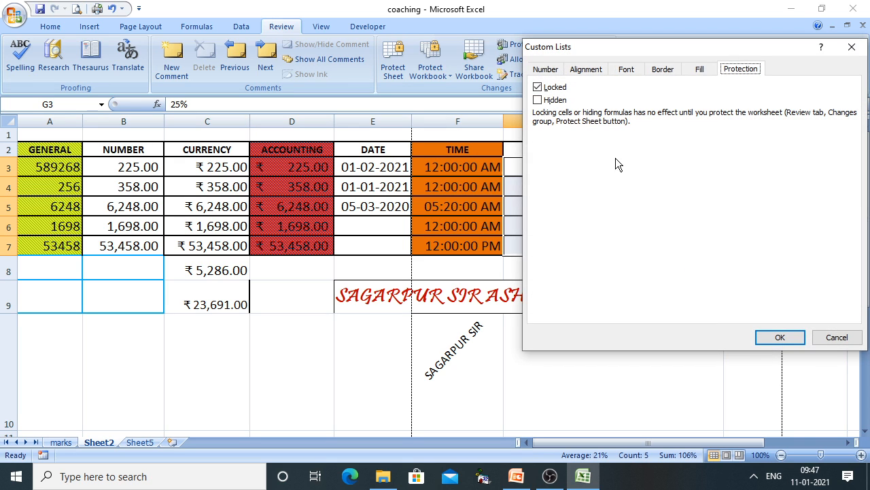
{"action": "left_click", "coordinate": [566, 89]}
{"action": "left_click", "coordinate": [537, 89]}
{"action": "left_click", "coordinate": [779, 336]}
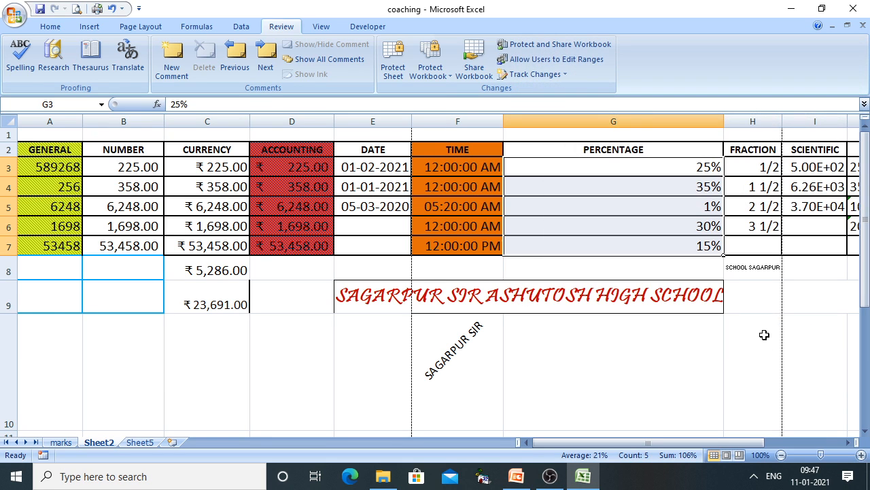
Protect Sheet2 again with a new password, entered and confirmed
{"action": "left_click", "coordinate": [760, 334]}
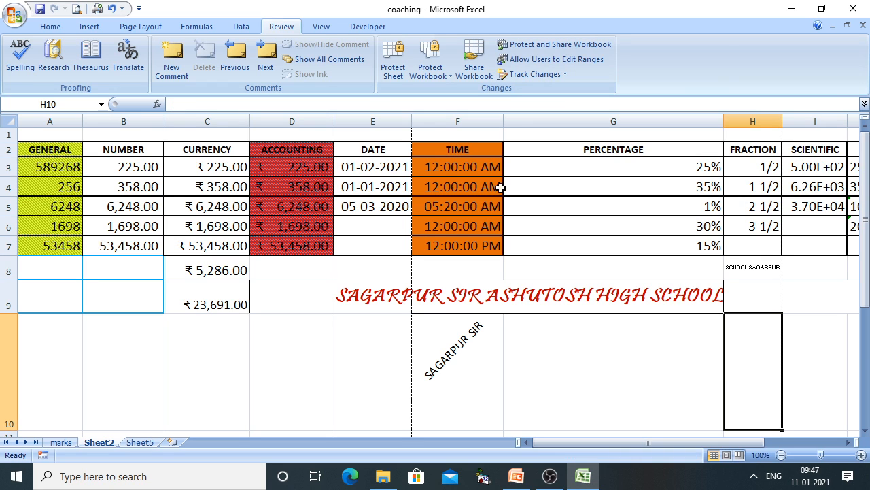
{"action": "left_click", "coordinate": [391, 68]}
{"action": "type", "text": "123456"}
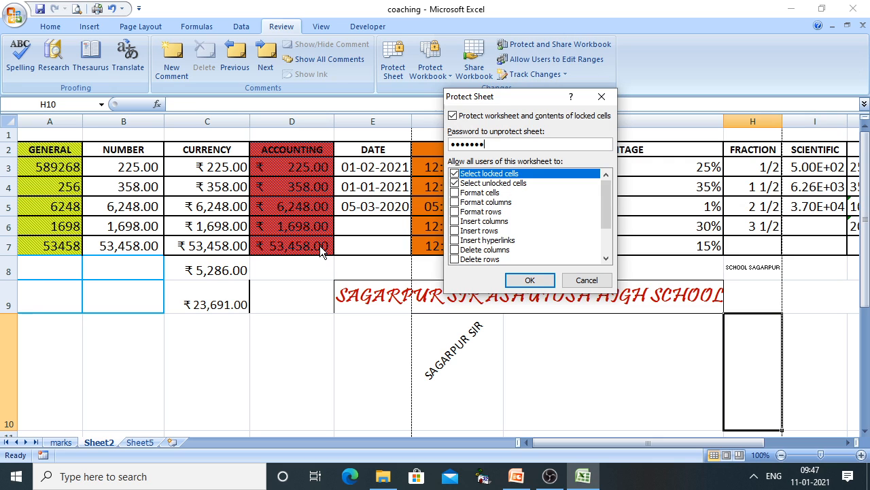
{"action": "key", "text": "Return"}
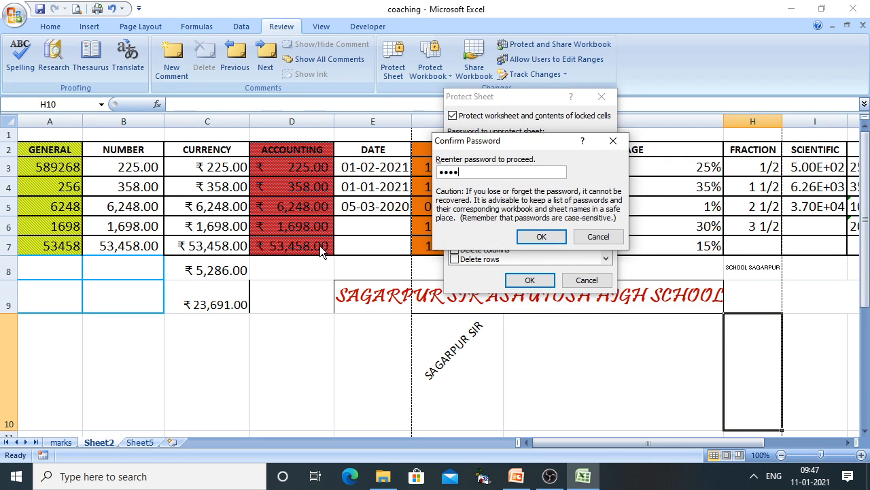
{"action": "key", "text": "Return"}
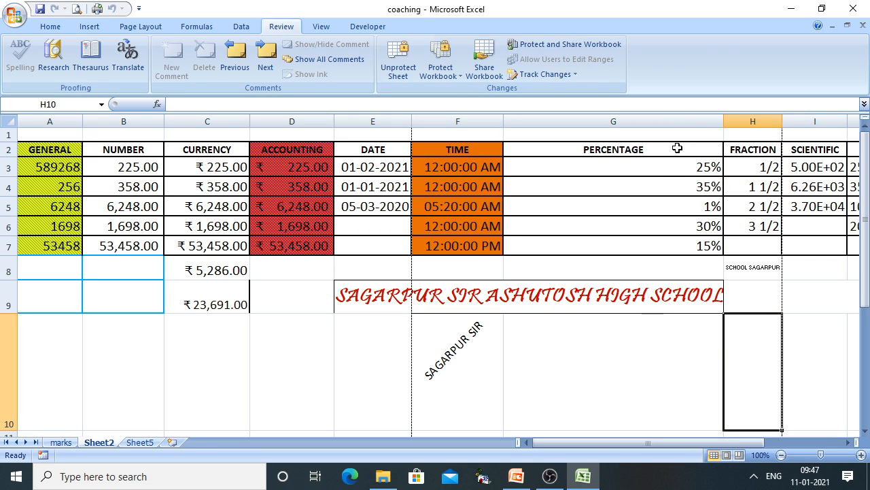
Change the G4 percentage from 35% to 26%
{"action": "left_click", "coordinate": [660, 187]}
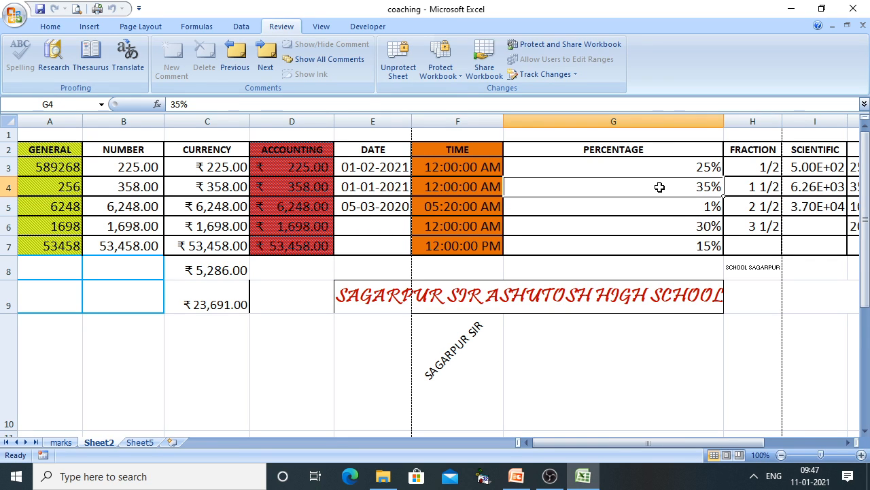
{"action": "type", "text": ".26"}
{"action": "key", "text": "Return"}
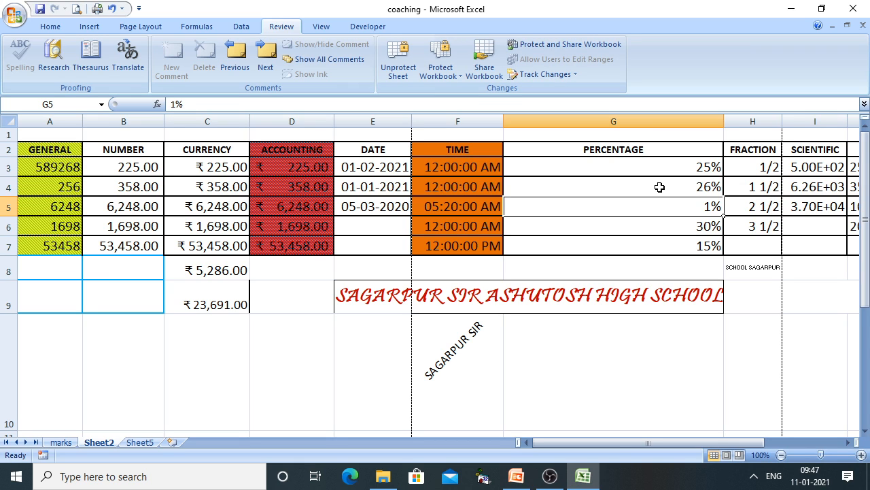
Confirm TIME F3 and DATE E3 are still read-only, then return to PowerPoint
{"action": "left_click", "coordinate": [494, 169]}
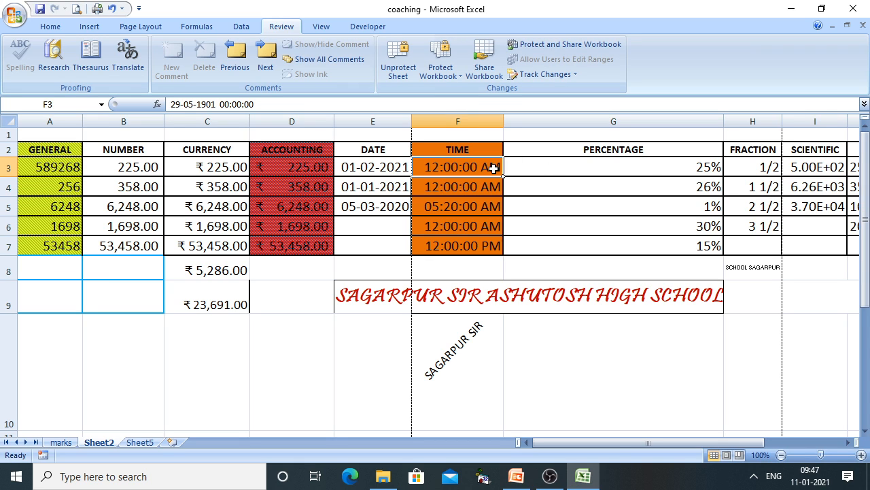
{"action": "double_click", "coordinate": [494, 169]}
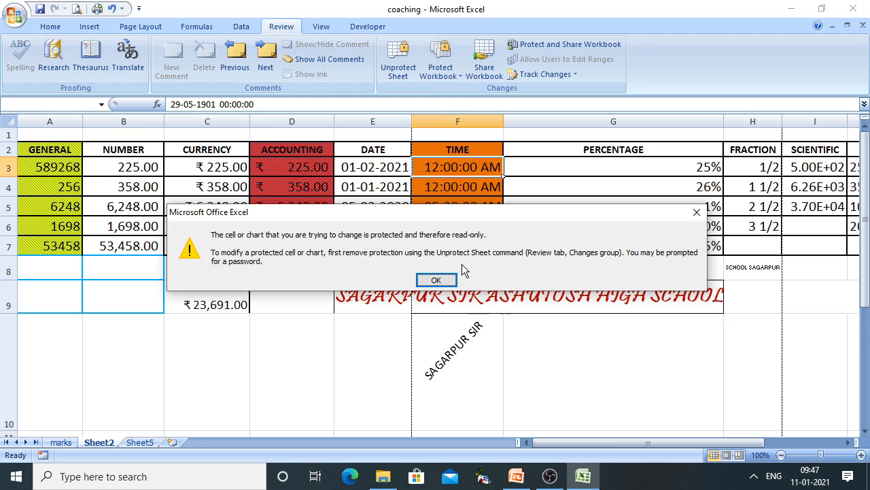
{"action": "left_click", "coordinate": [436, 281]}
{"action": "left_click", "coordinate": [374, 153]}
{"action": "left_click", "coordinate": [375, 170]}
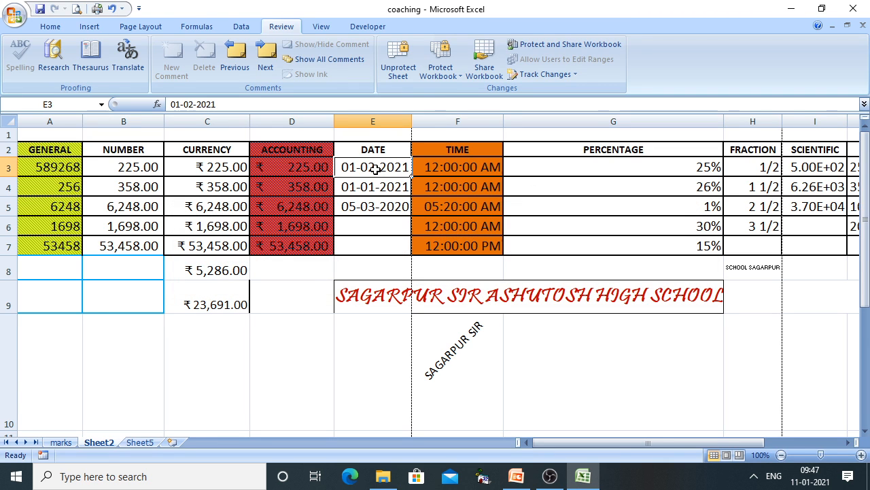
{"action": "double_click", "coordinate": [375, 170]}
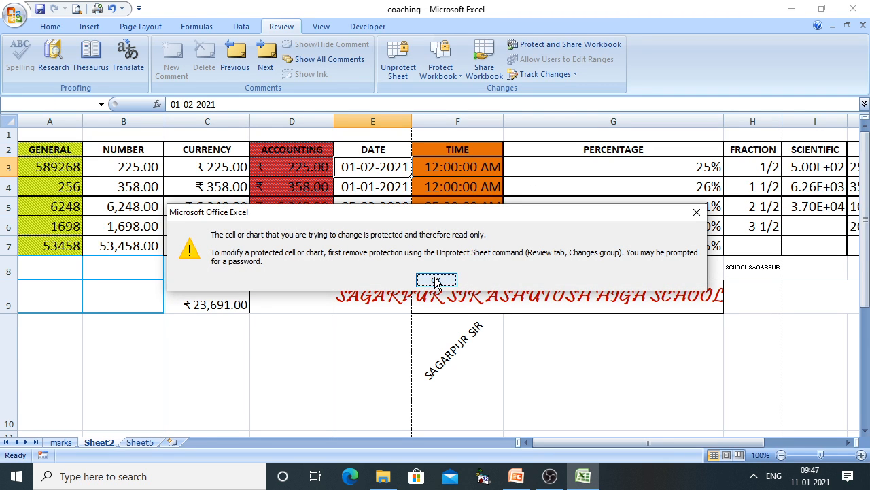
{"action": "left_click", "coordinate": [439, 281]}
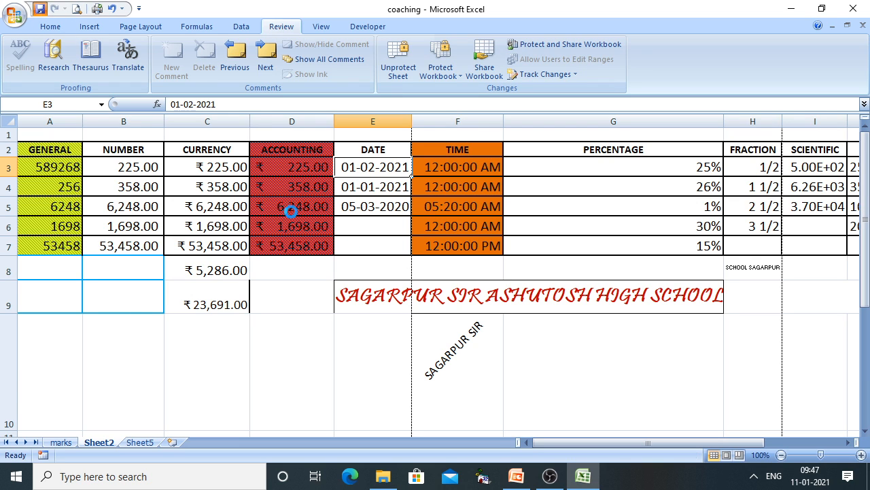
{"action": "left_click", "coordinate": [516, 476]}
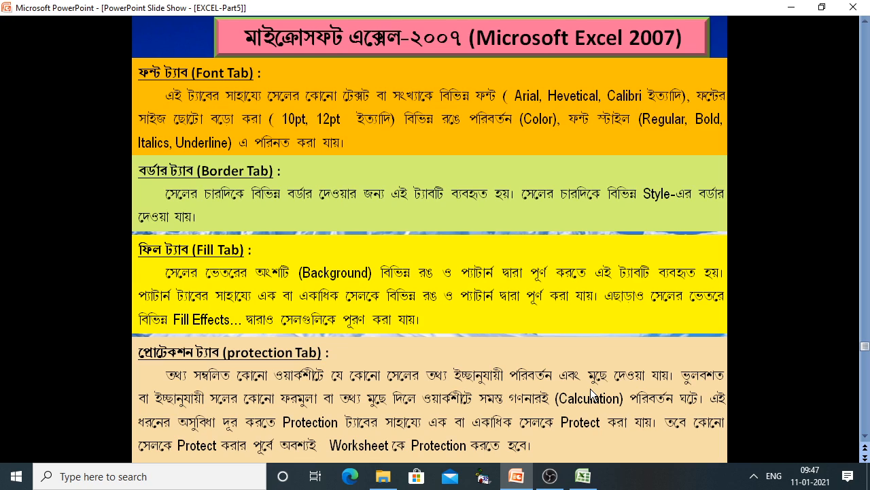
Advance the slide show to the closing THANK YOU slide
{"action": "left_click", "coordinate": [637, 383]}
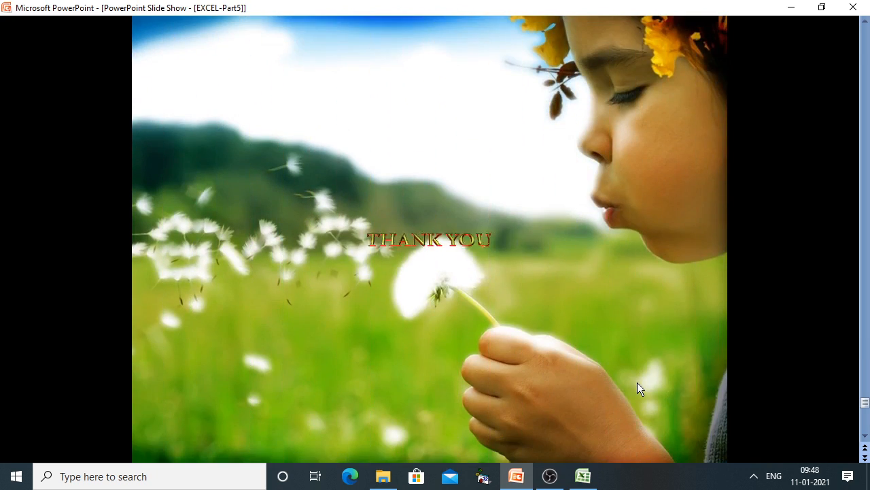